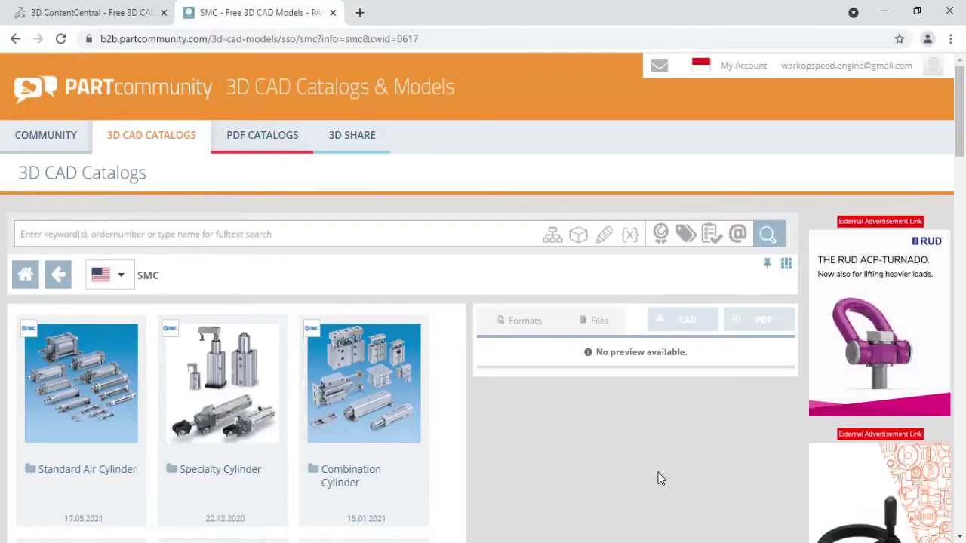
- Browse the SMC catalog into Vacuum equipment, then the vacuum pad catalog
scroll(451, 430, down, 2)
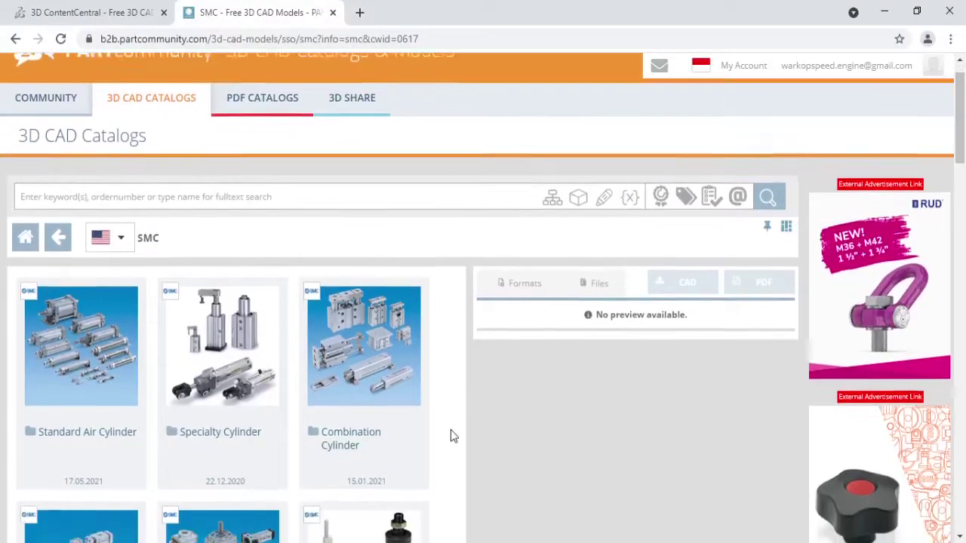
scroll(451, 430, down, 2)
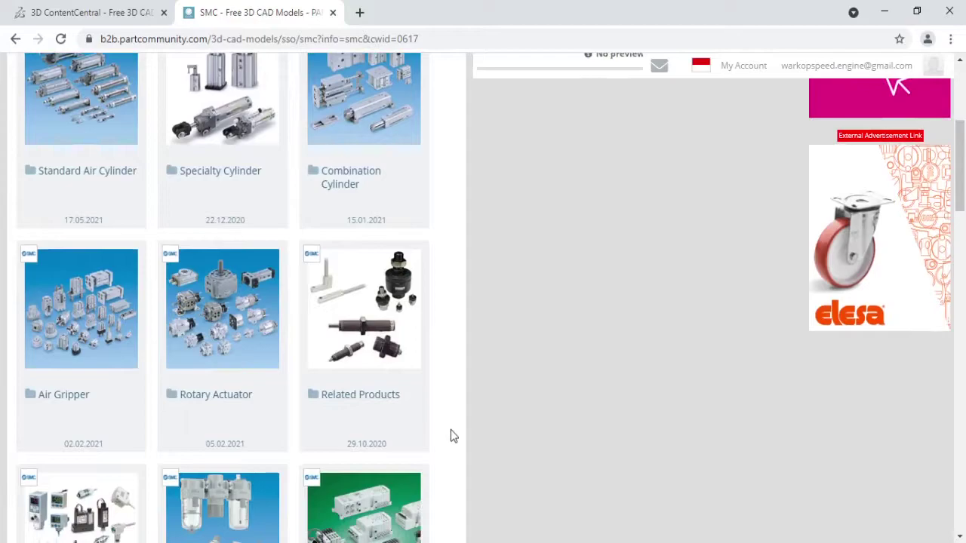
scroll(451, 430, down, 2)
scroll(451, 429, down, 1)
scroll(451, 435, down, 2)
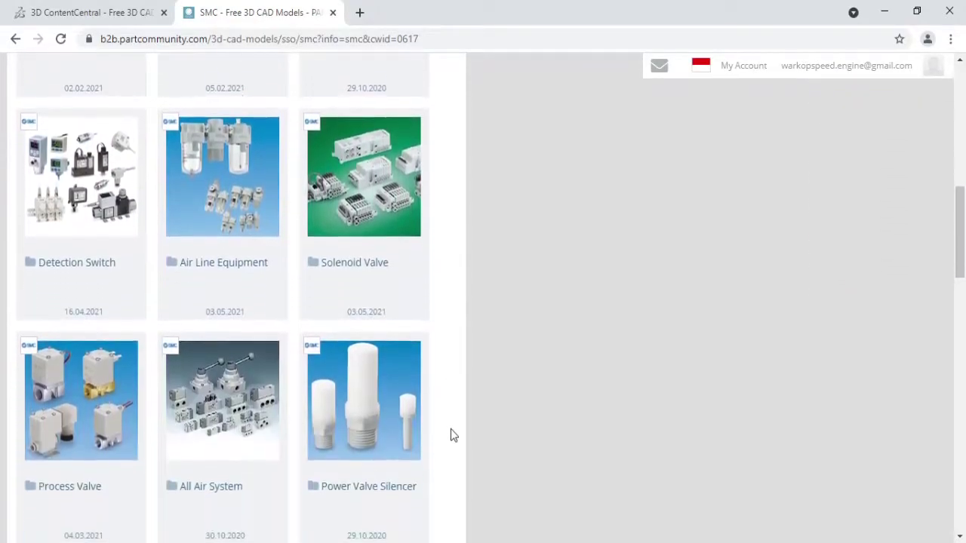
scroll(450, 435, down, 1)
scroll(451, 436, down, 2)
scroll(451, 428, down, 1)
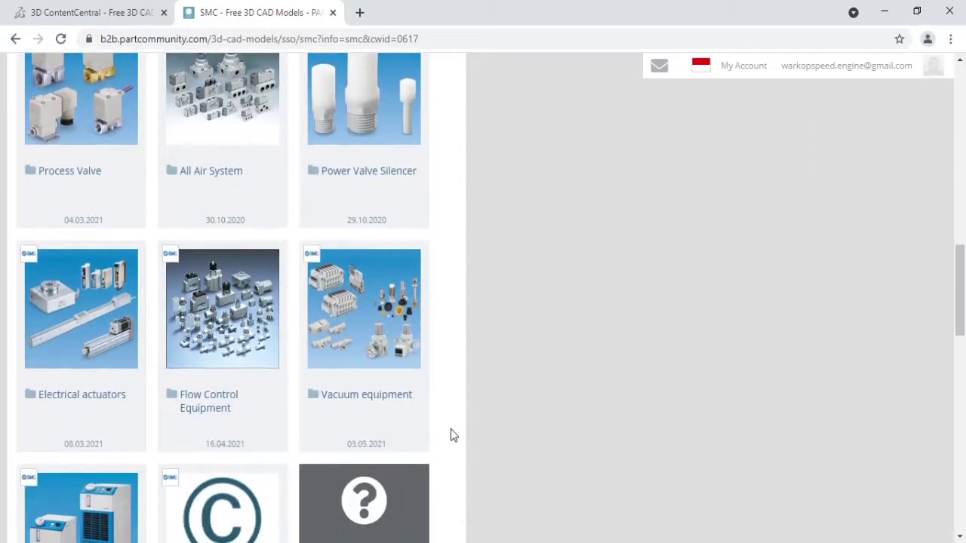
click(393, 335)
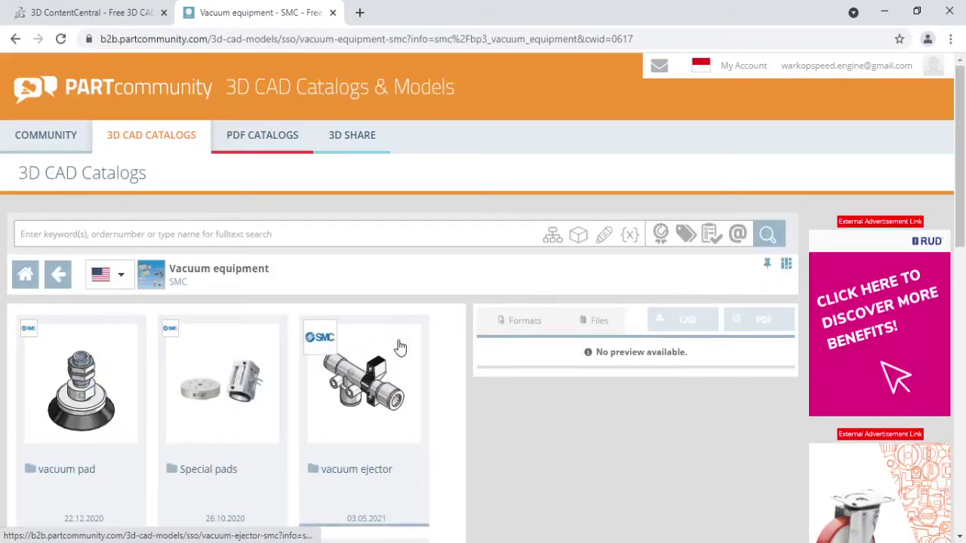
scroll(468, 455, down, 2)
scroll(468, 457, down, 1)
scroll(464, 454, down, 2)
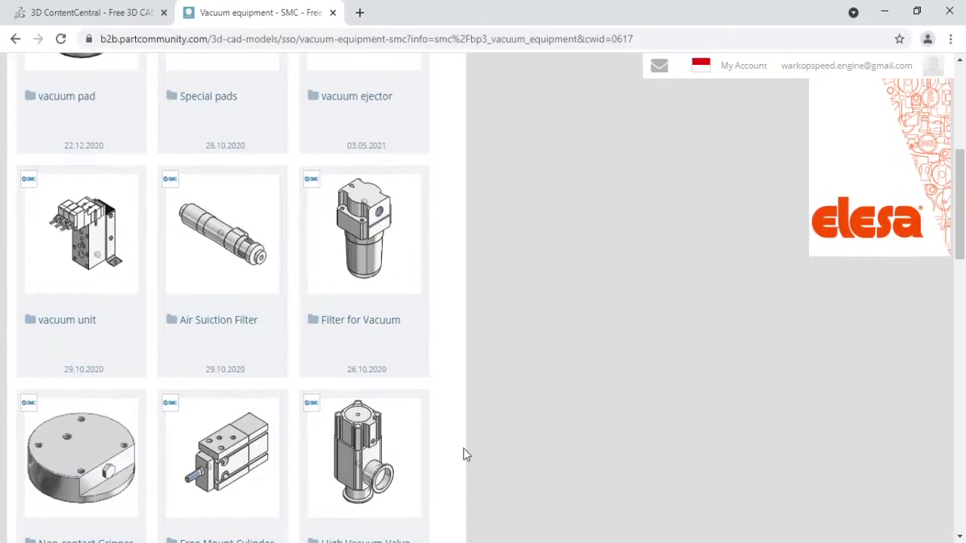
scroll(464, 453, down, 3)
scroll(462, 454, up, 4)
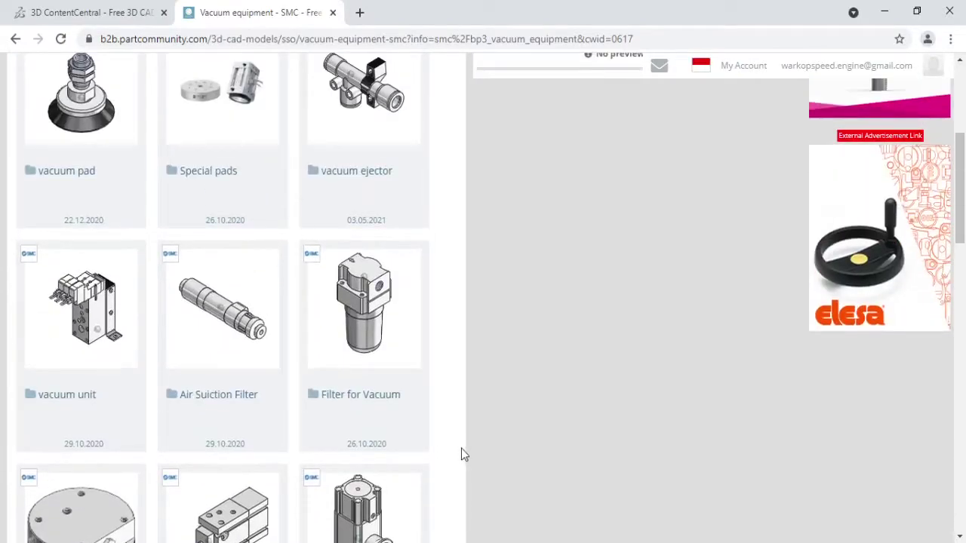
scroll(462, 449, up, 1)
scroll(461, 447, up, 1)
click(127, 320)
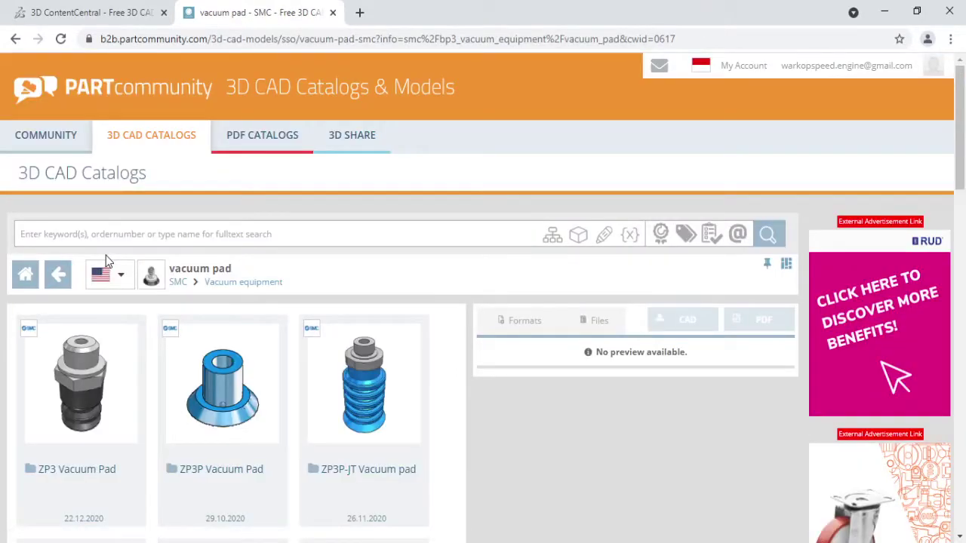
- Open the ZP Vacuum pad family and its ZPT Vertical Vacuum Entry With Buffer card
scroll(261, 350, down, 2)
scroll(262, 350, down, 2)
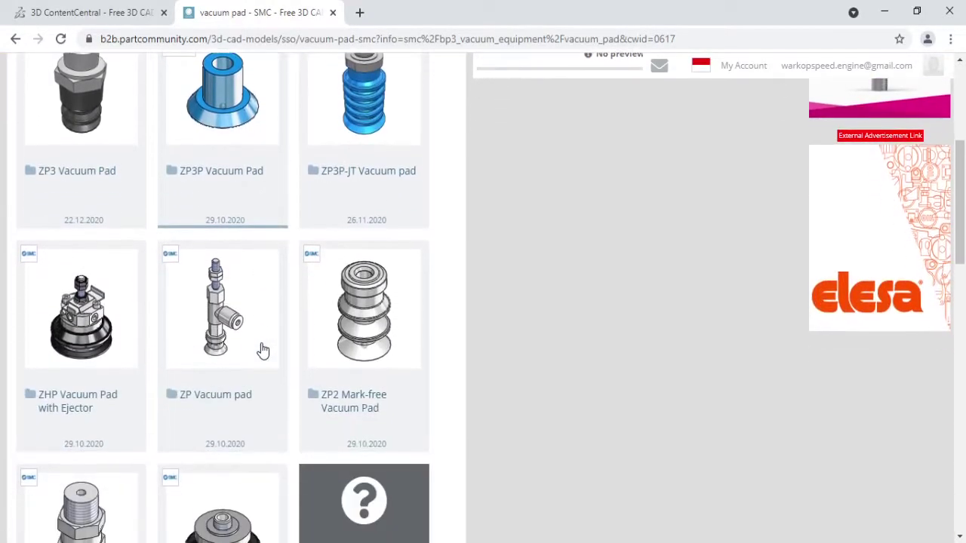
click(225, 328)
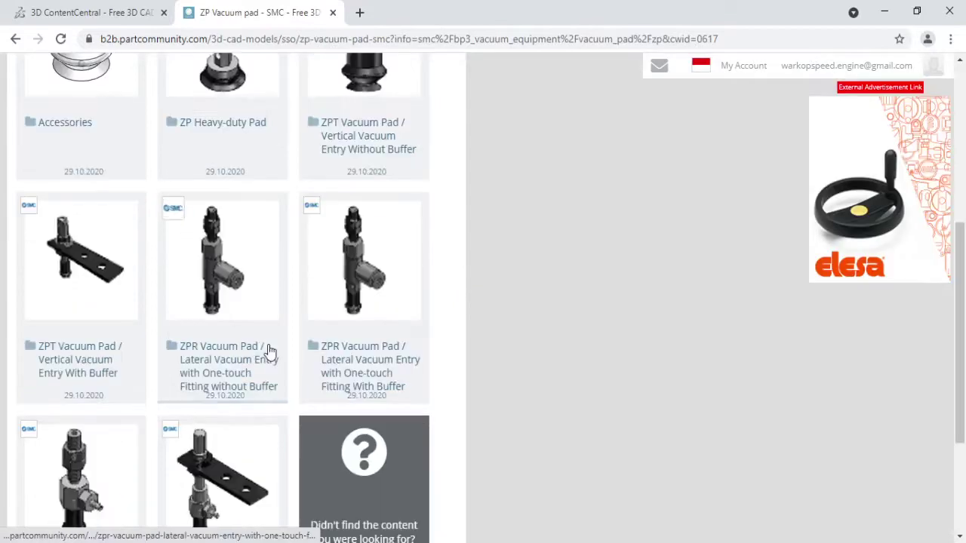
scroll(275, 344, up, 2)
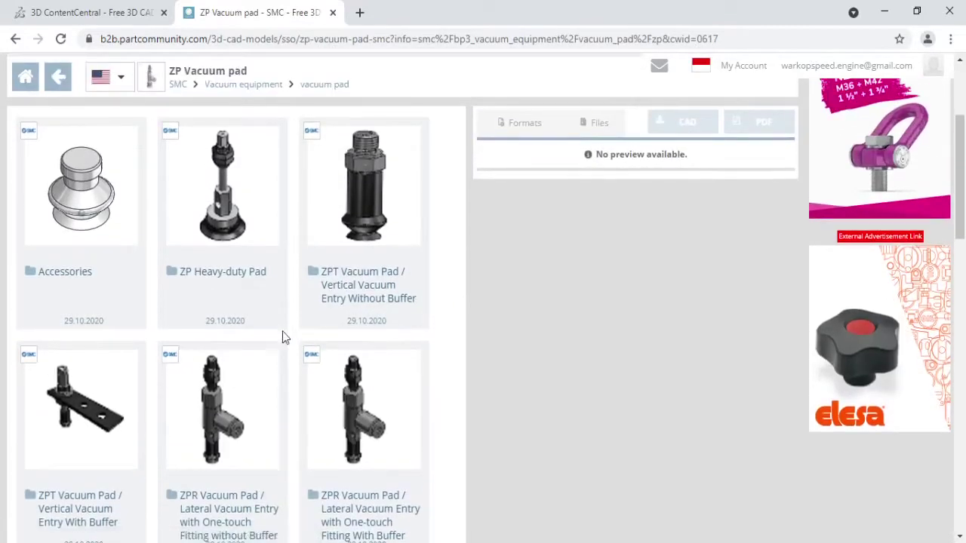
scroll(282, 337, down, 1)
scroll(282, 337, down, 1)
scroll(284, 338, down, 1)
scroll(285, 339, down, 1)
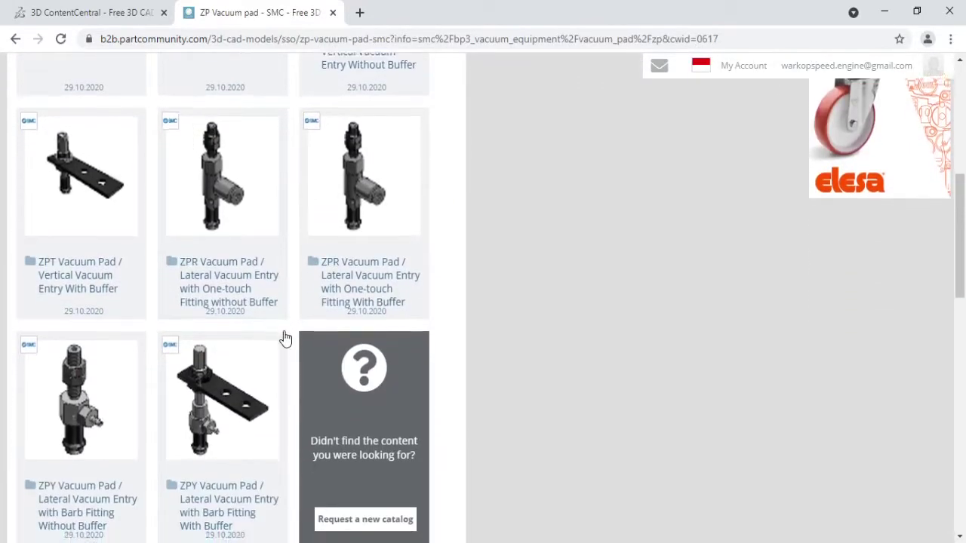
scroll(285, 339, down, 2)
scroll(284, 339, up, 1)
scroll(284, 338, up, 1)
scroll(284, 339, up, 1)
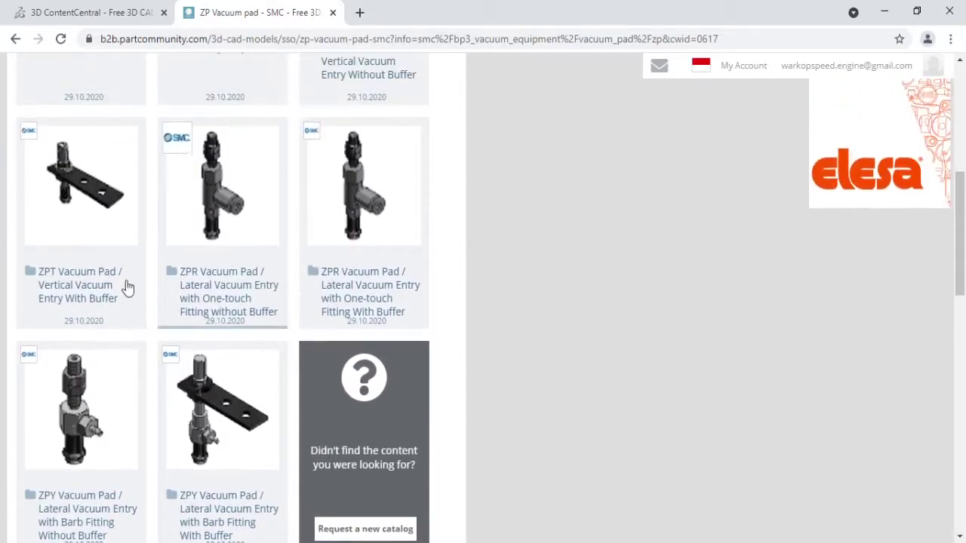
click(71, 216)
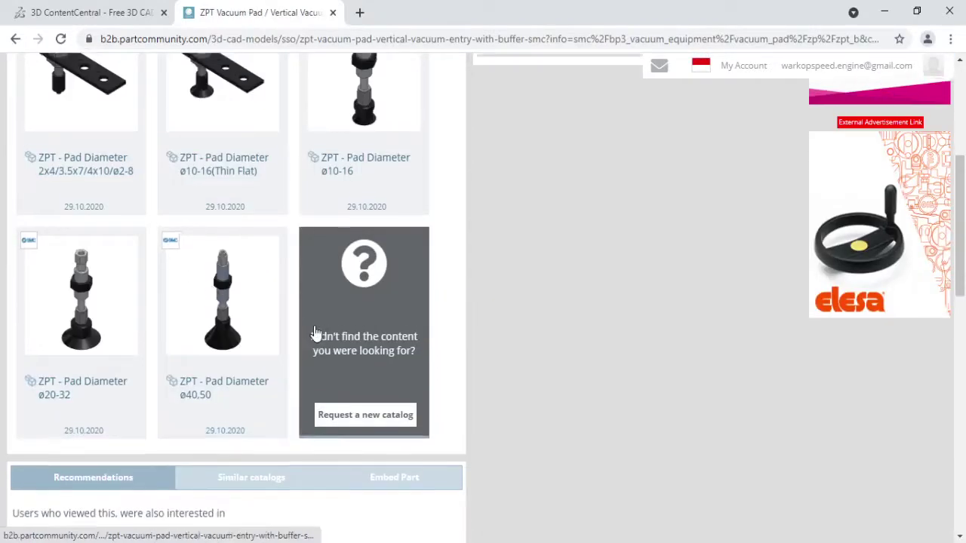
scroll(315, 334, up, 1)
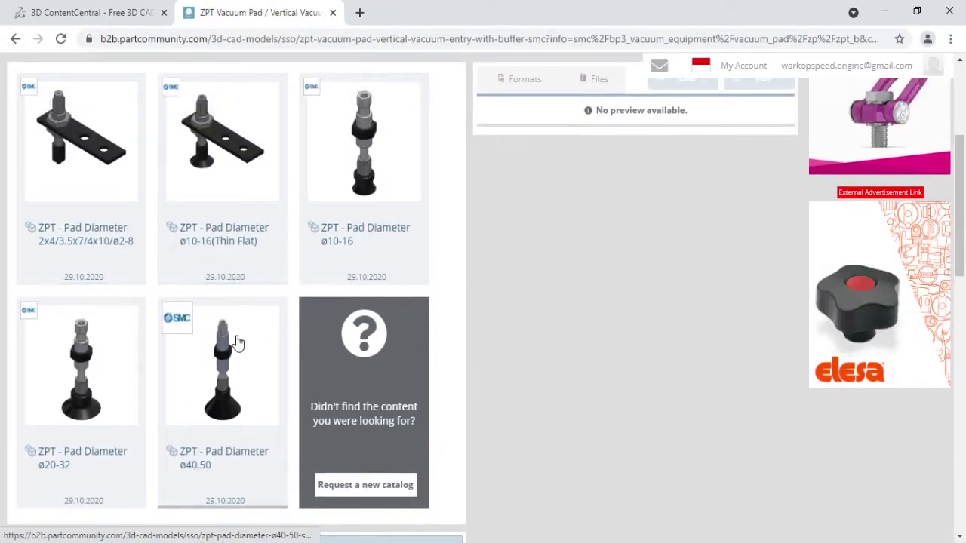
- Open the ZPT Pad Diameter ø20-32 page and pick the 25 mm bellows variant ZPT25BNJ10
click(96, 406)
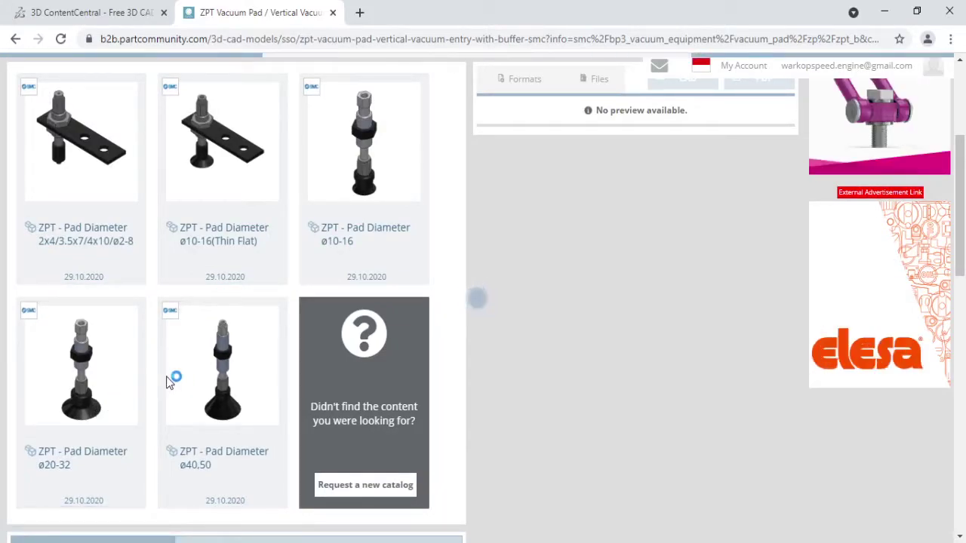
scroll(266, 398, down, 2)
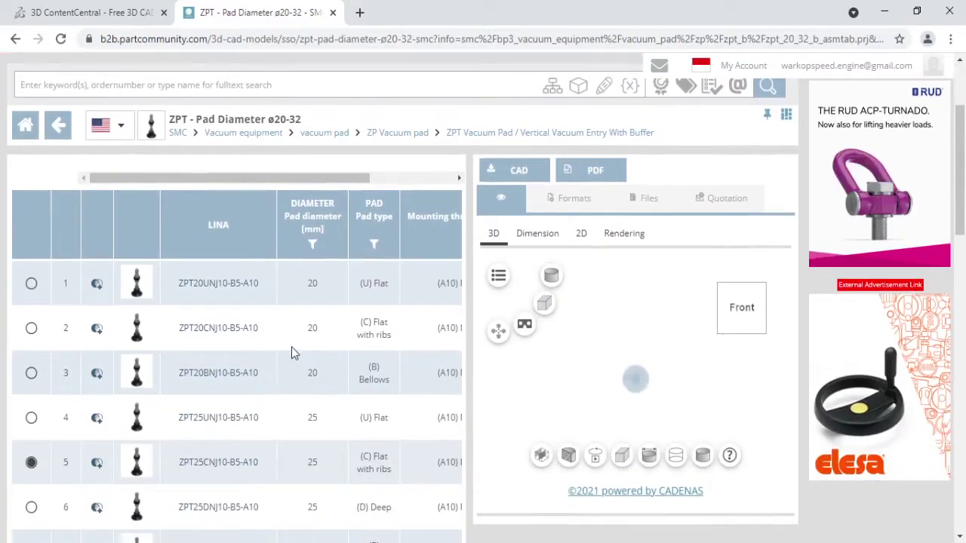
scroll(302, 351, down, 3)
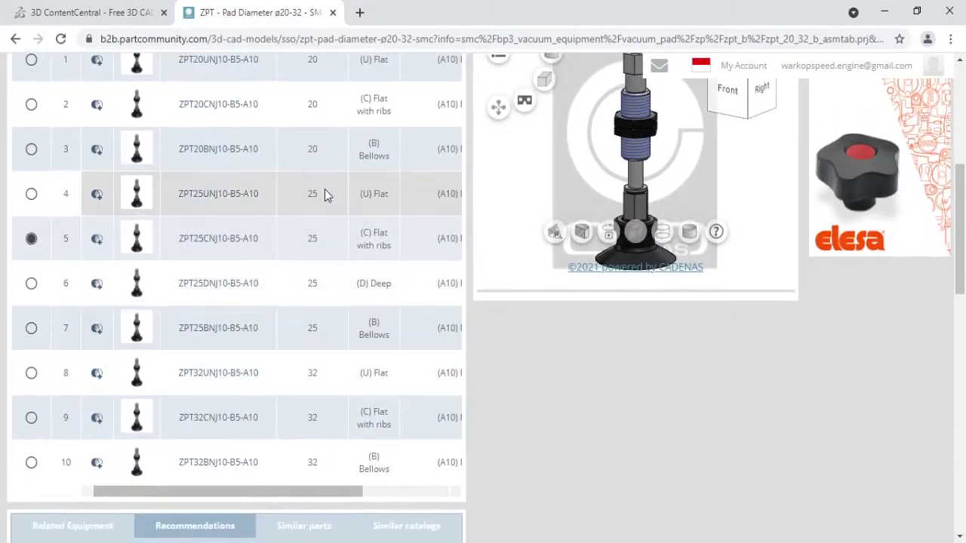
click(224, 332)
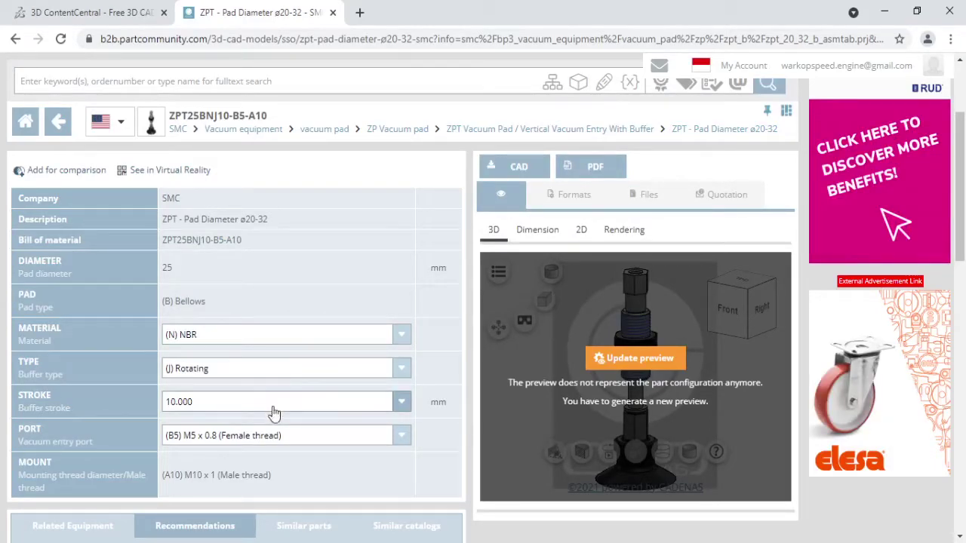
- Set the port to (06) ø6 One-touch fitting and regenerate the ZPT25BNJ10-06-A10 preview
click(274, 435)
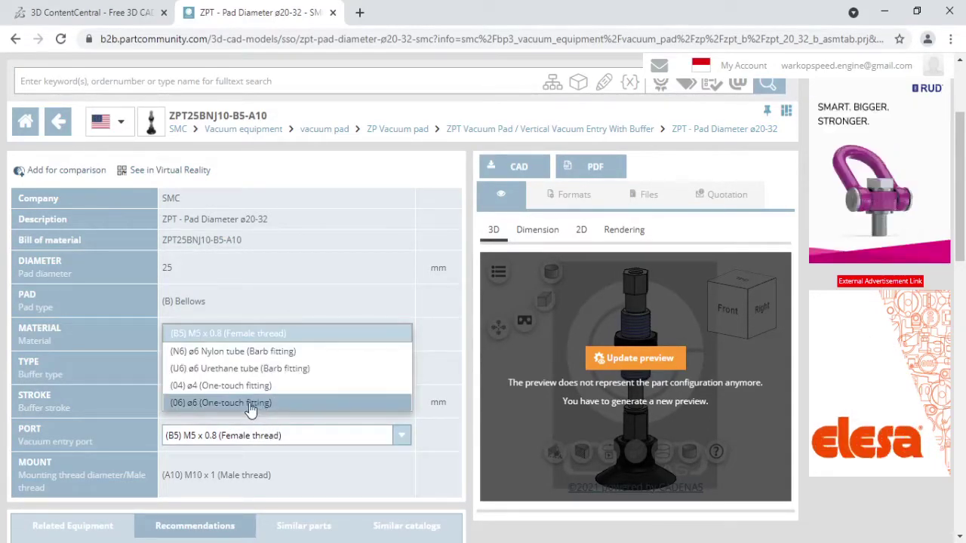
click(251, 406)
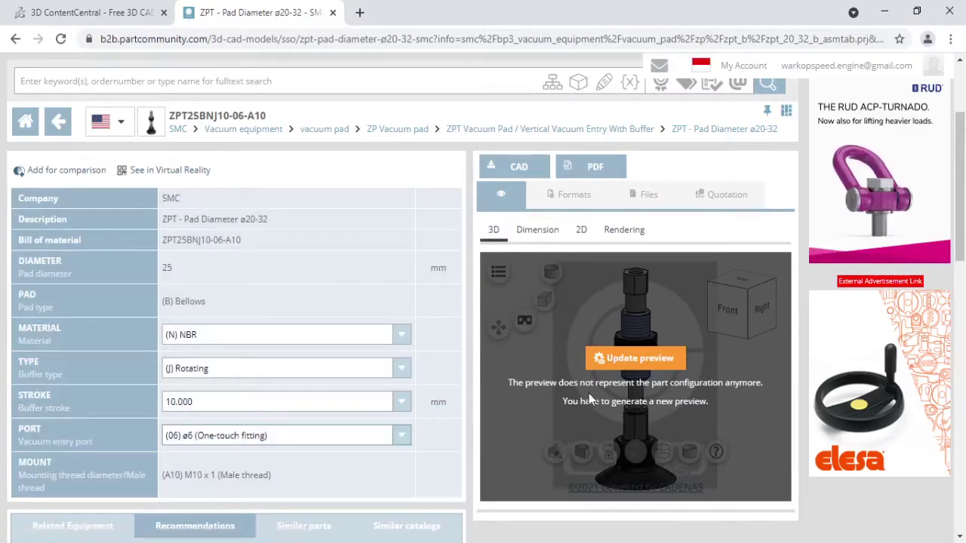
click(626, 359)
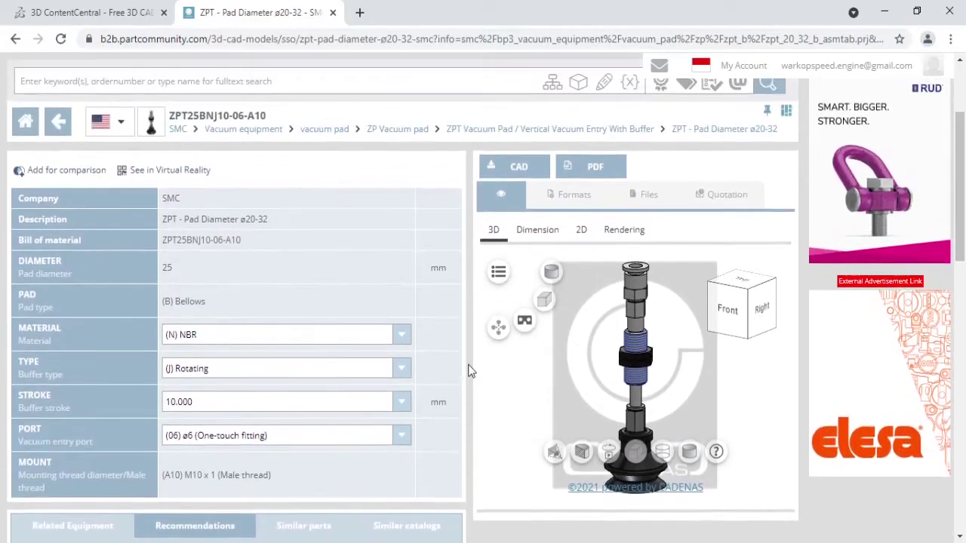
click(559, 197)
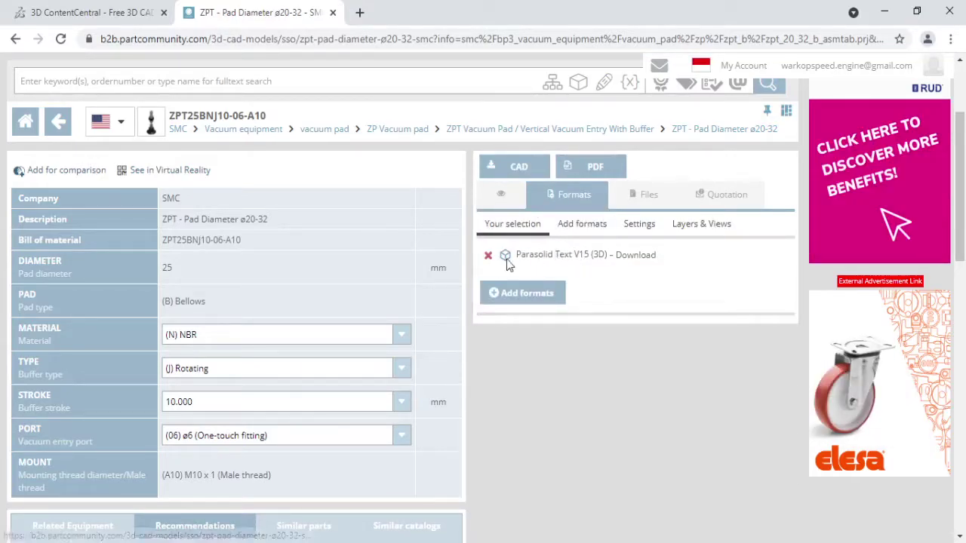
- Generate and download the ZPT25BNJ10-06-A10 model as a Parasolid Text V15 (3D) file
click(516, 169)
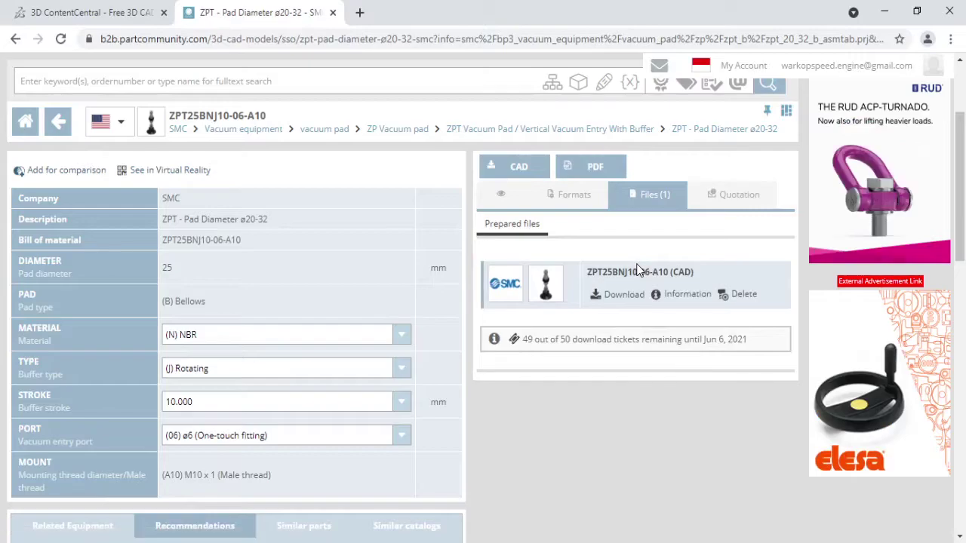
click(624, 295)
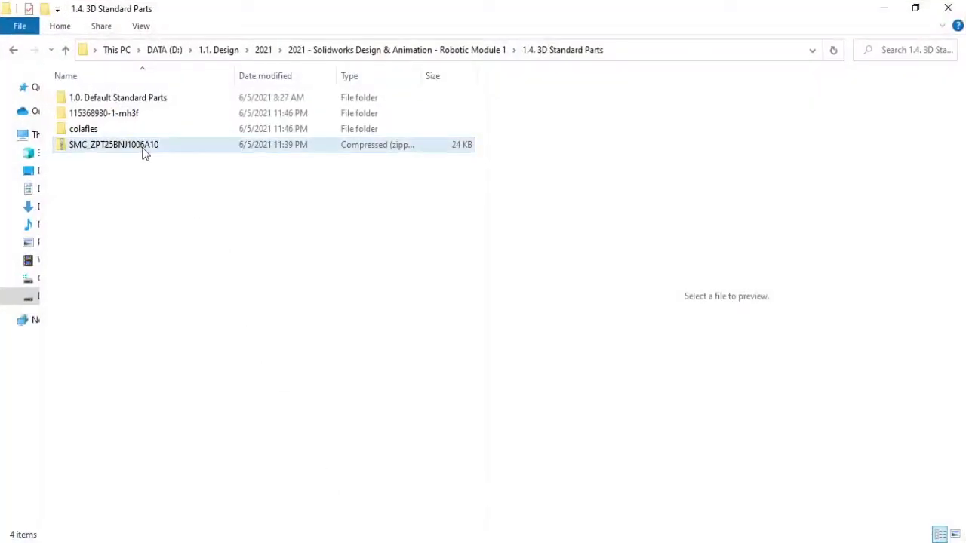
- Create a folder named SMC_ZPT25BNJ1006A10 and move the downloaded zip into it
click(146, 153)
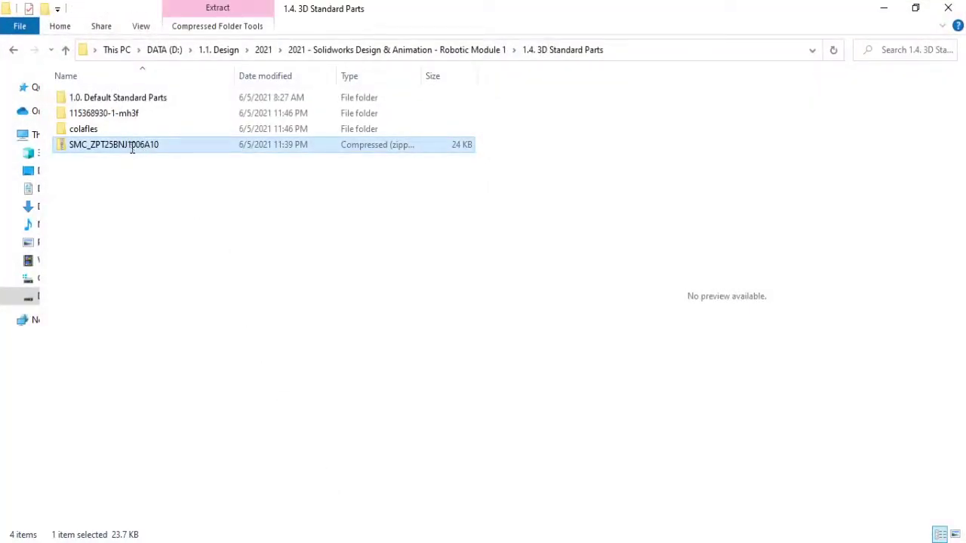
click(131, 145)
click(44, 8)
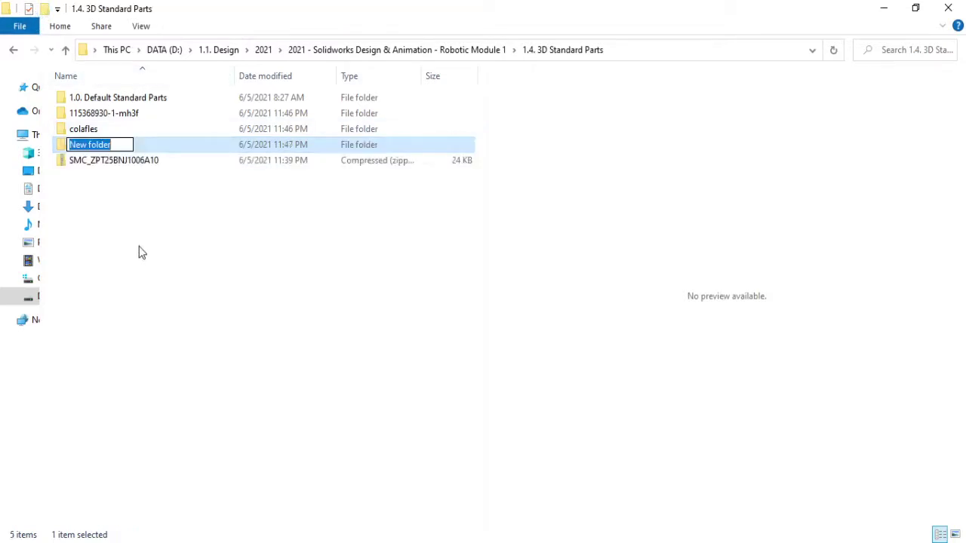
text(SMC_ZPT25BNJ1006A10)
key(Return)
drag(125, 161, 139, 148)
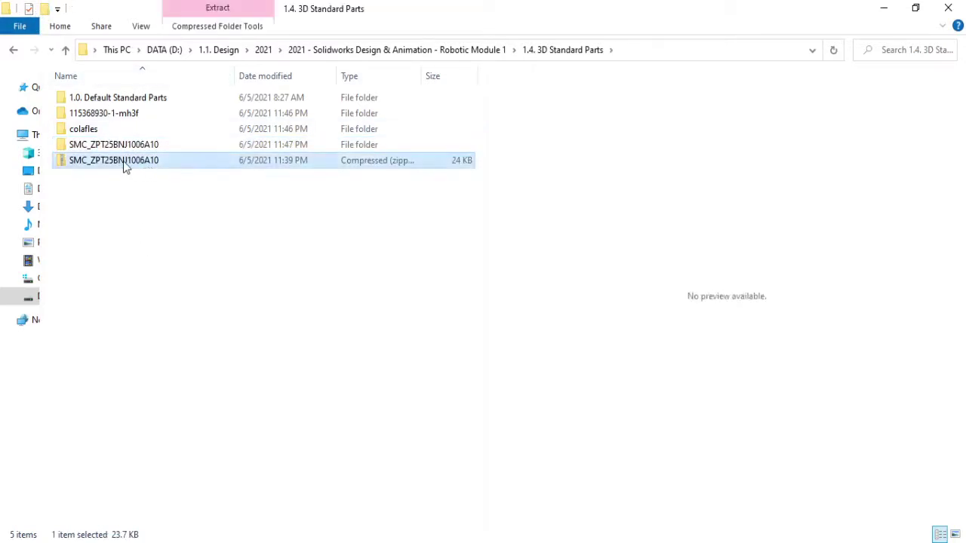
double_click(139, 149)
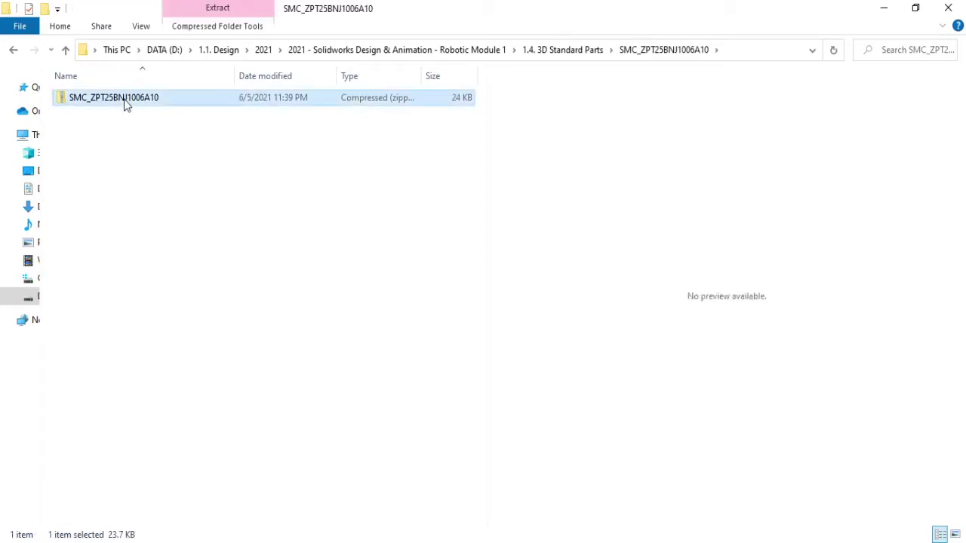
- Extract ZPT25BNJ10-06-A10.x_t into that folder and drag it into SOLIDWORKS
double_click(125, 100)
click(151, 114)
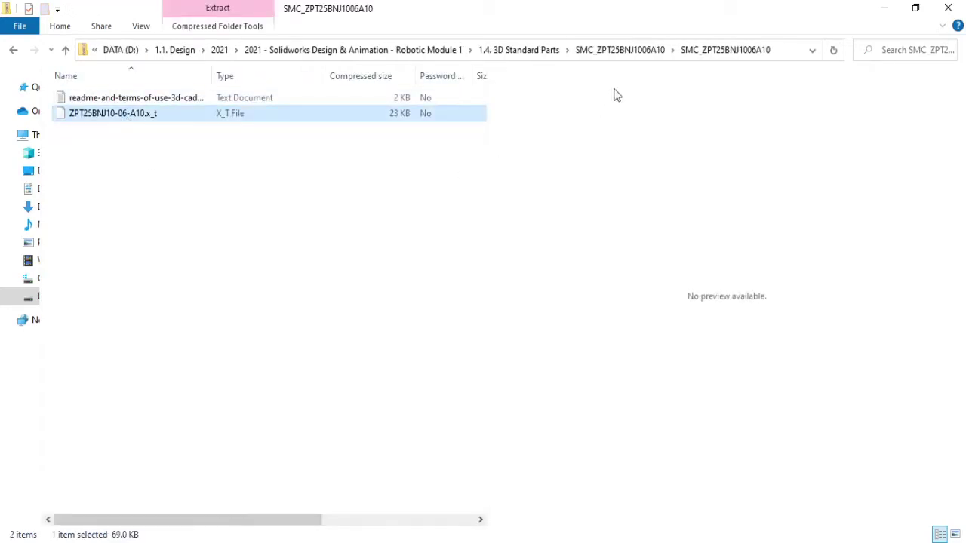
click(623, 51)
key(ctrl+v)
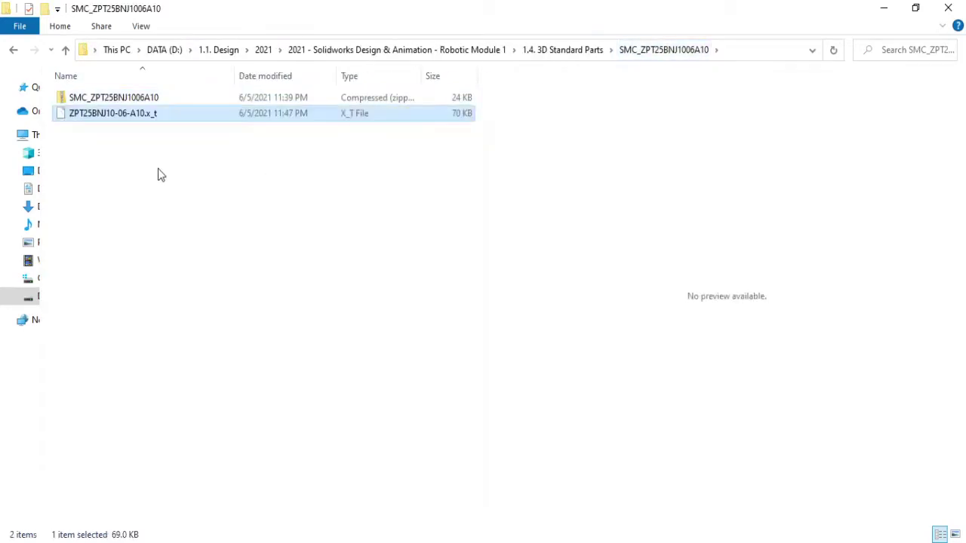
click(169, 151)
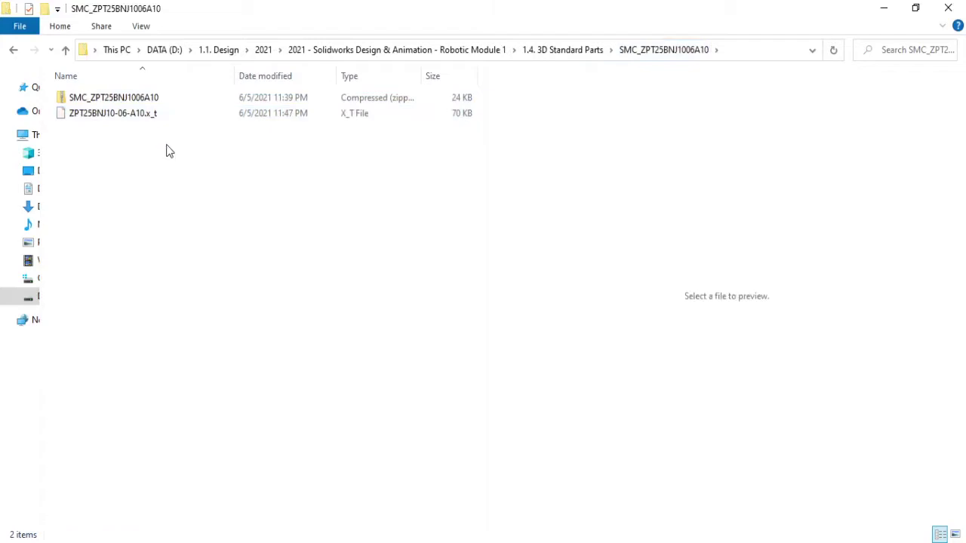
click(753, 54)
click(224, 177)
mouse_move(136, 115)
mouse_down()
mouse_move(674, 460)
mouse_move(711, 270)
mouse_up()
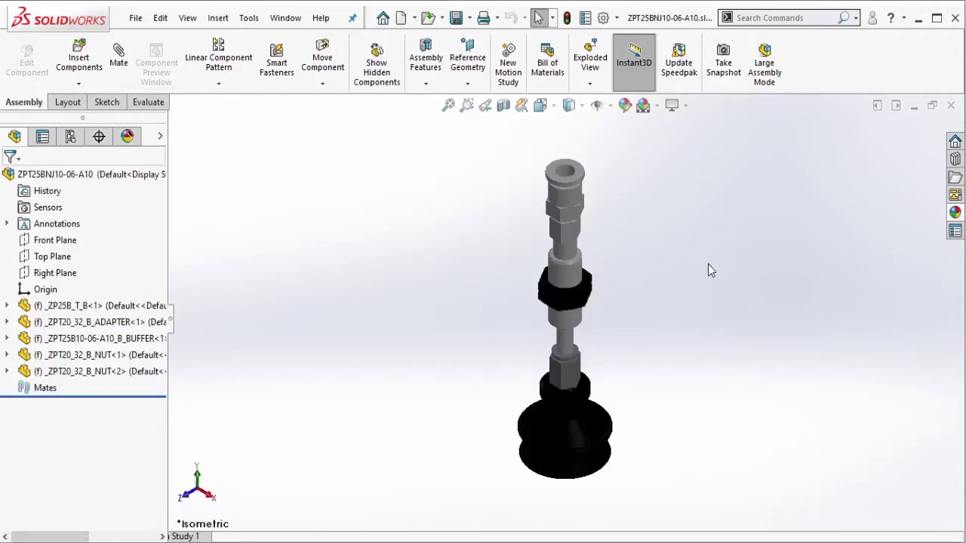
- Switch the imported pad assembly's display style to Shaded With Edges
click(571, 105)
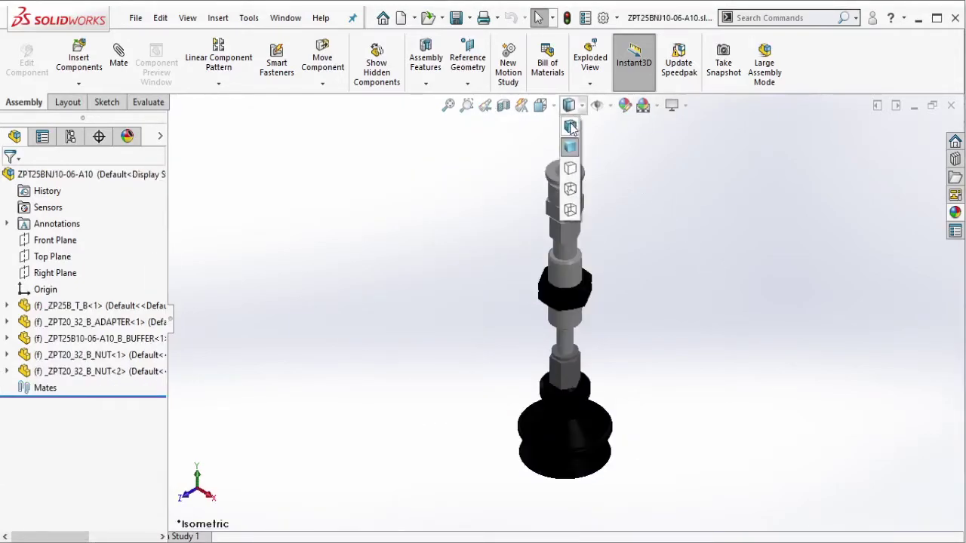
click(574, 125)
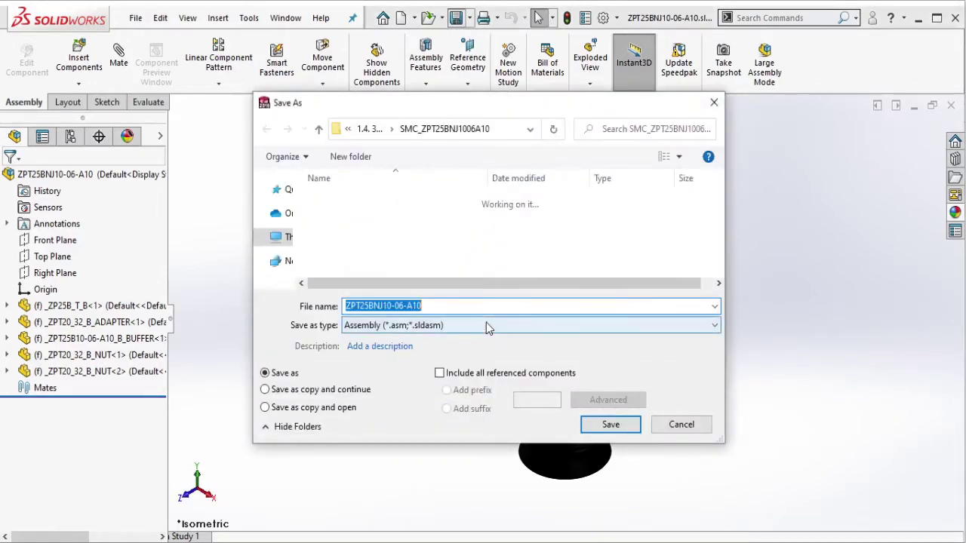
- Save the pad as a Part in SMC_ZPT25BNJ1006A10, close the import unsaved, and drag the part toward the assembly
click(487, 325)
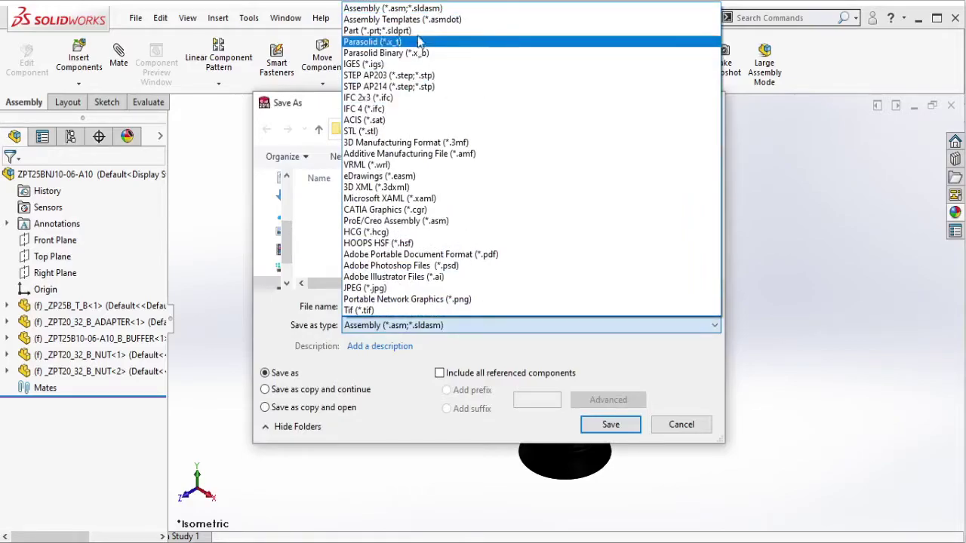
click(398, 31)
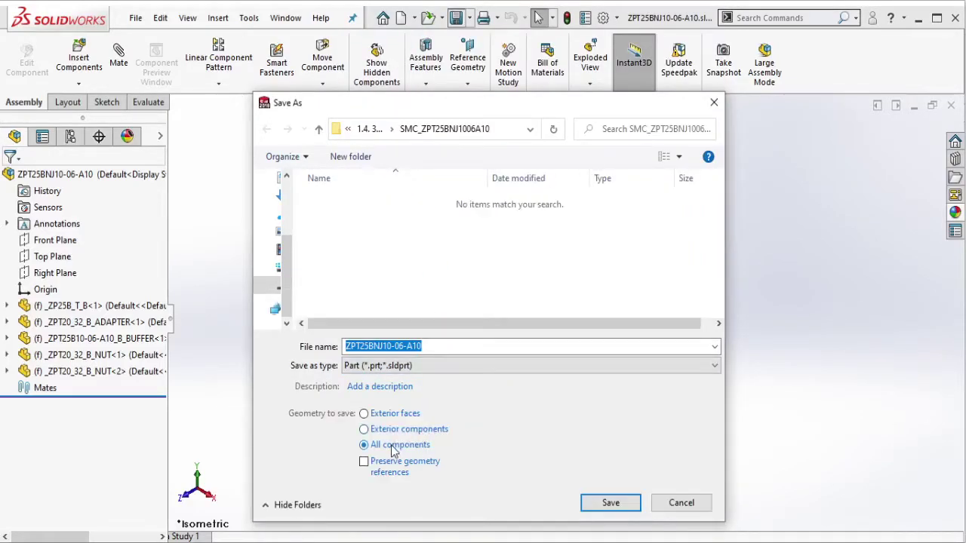
click(371, 130)
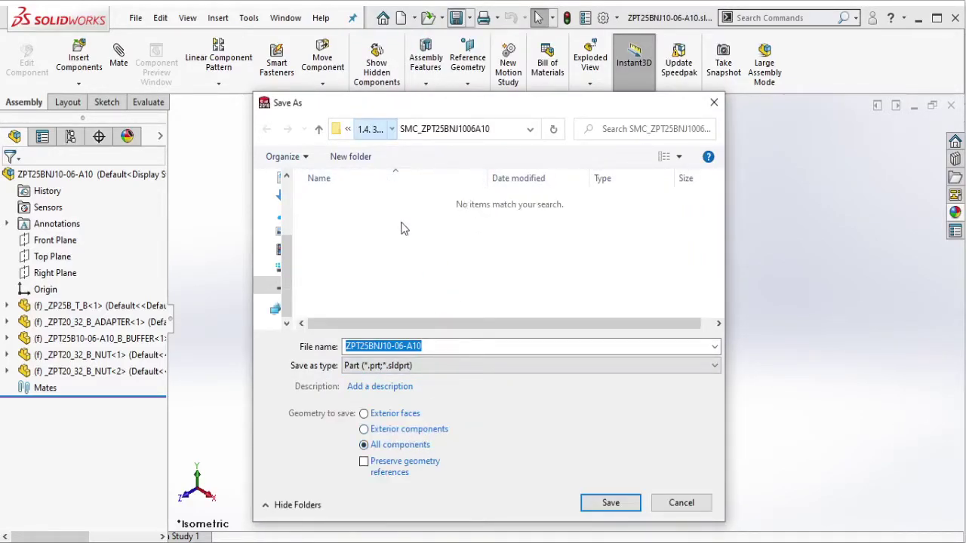
double_click(395, 249)
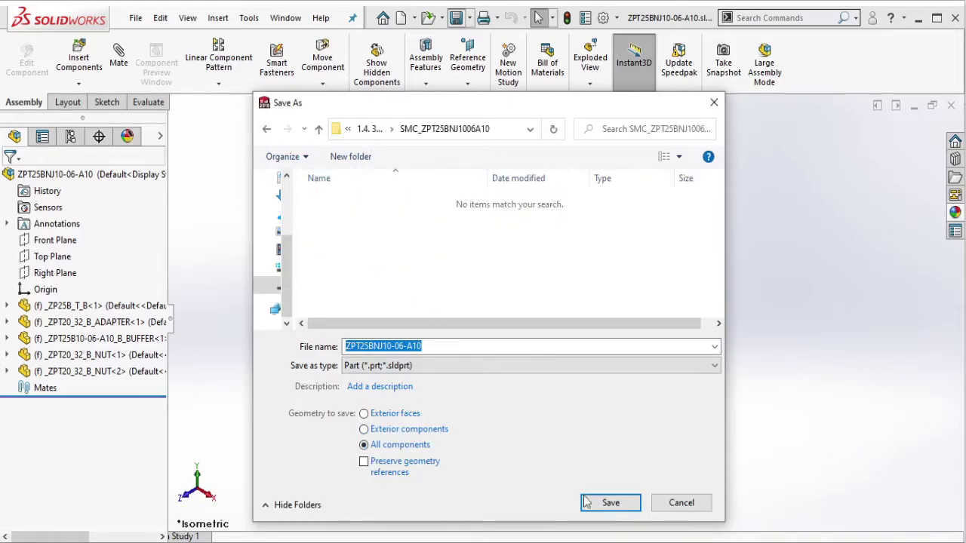
click(608, 503)
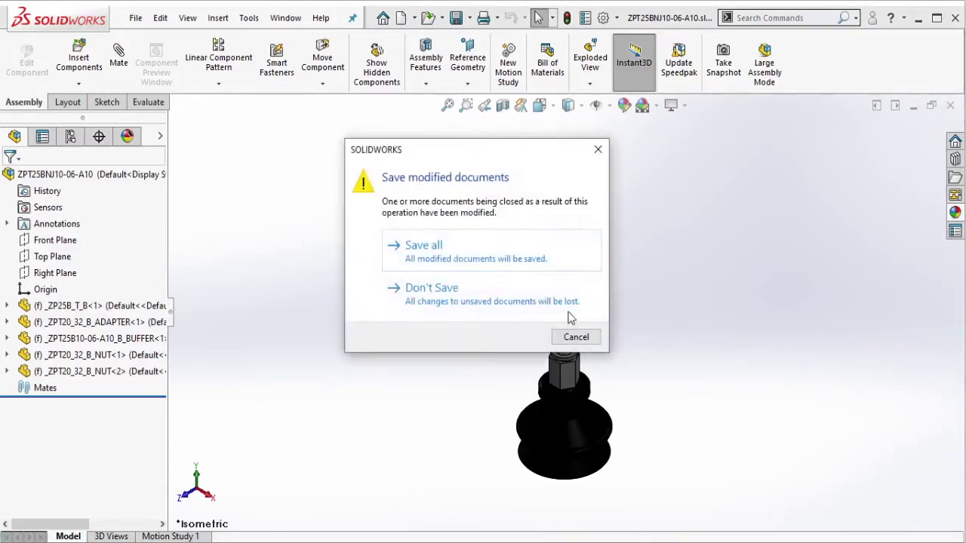
click(537, 298)
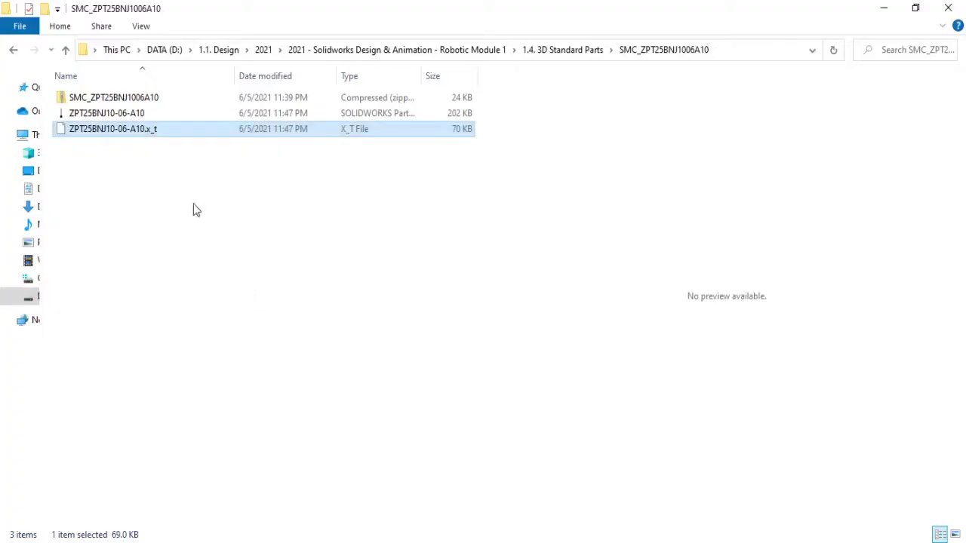
mouse_move(132, 113)
mouse_down()
mouse_move(740, 542)
mouse_move(706, 449)
mouse_up()
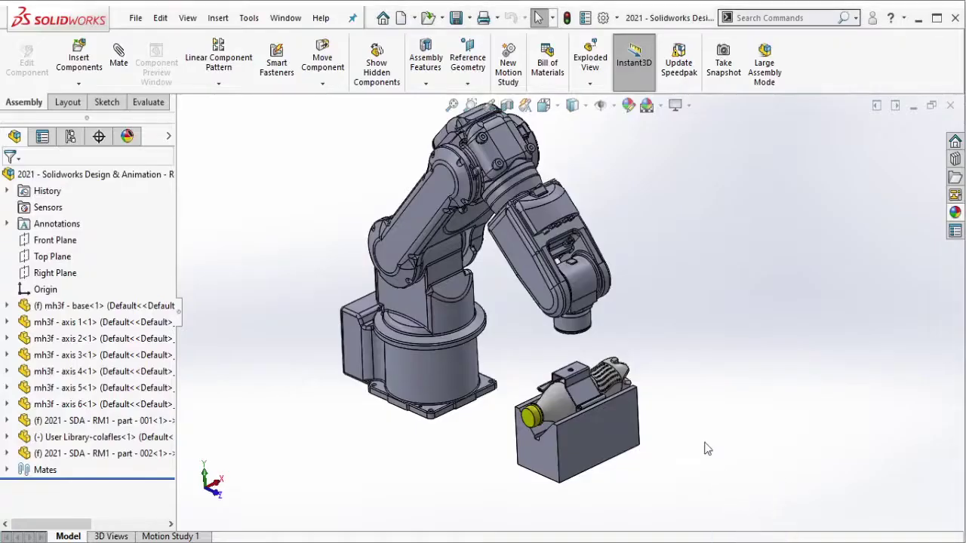
- Drop the suction-cup part into the robot assembly and open it for in-place editing
drag(656, 346, 664, 359)
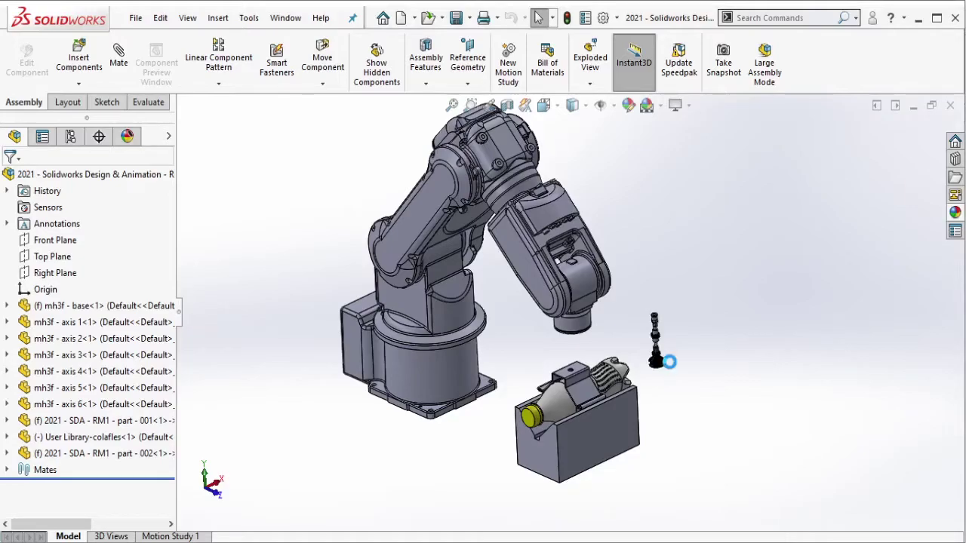
scroll(656, 351, down, 3)
scroll(638, 359, down, 3)
scroll(604, 366, down, 3)
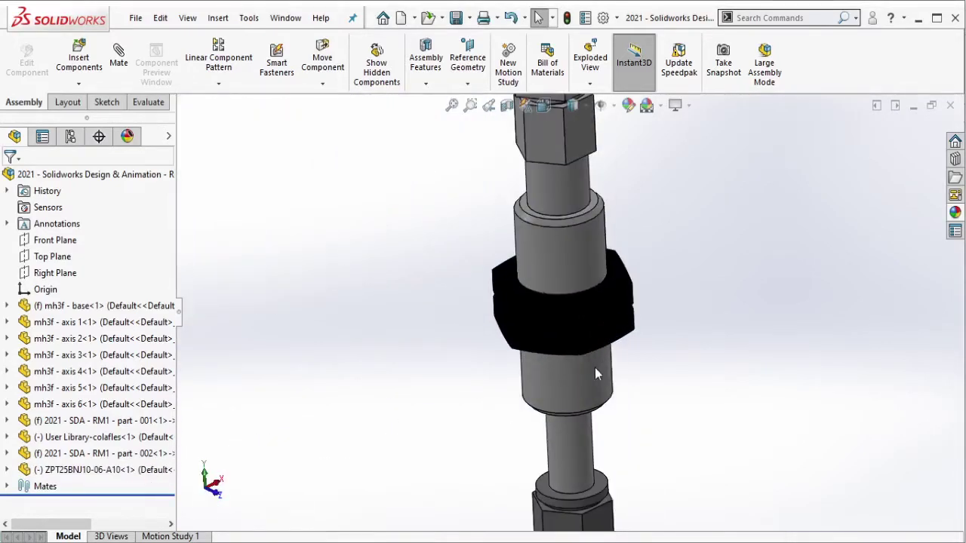
click(589, 374)
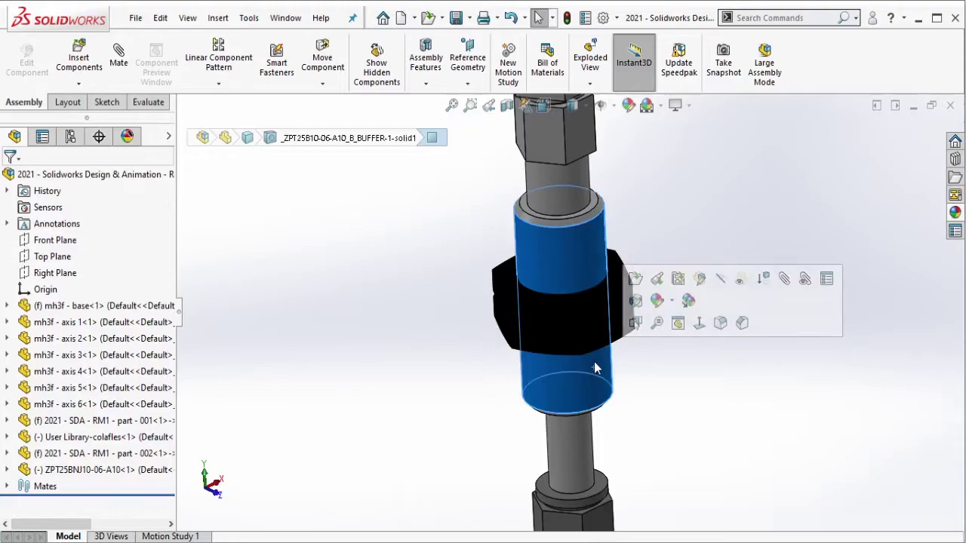
click(708, 306)
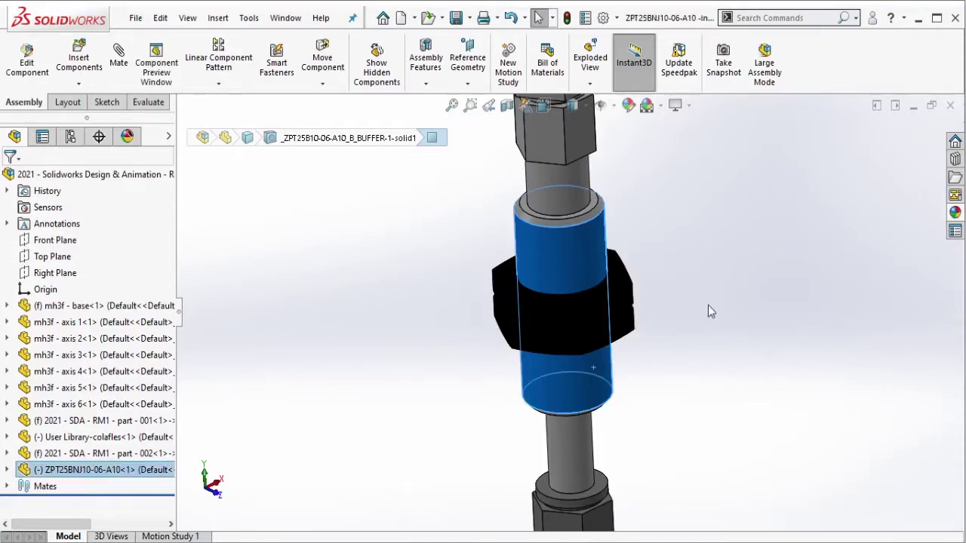
- Move the pad's upper nut body 2 mm up in Y with Move/Copy Bodies and exit part editing
click(281, 101)
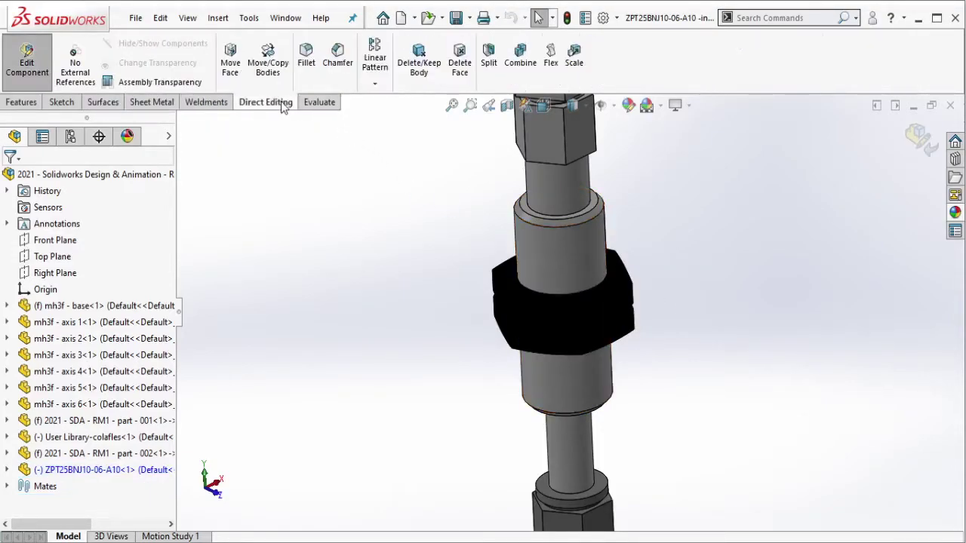
click(268, 61)
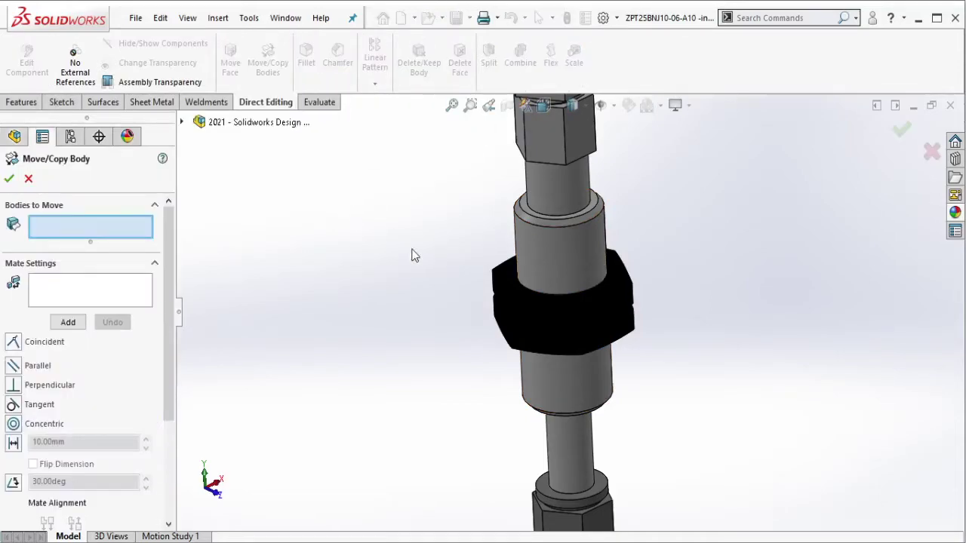
click(616, 309)
scroll(165, 421, down, 3)
scroll(165, 421, down, 2)
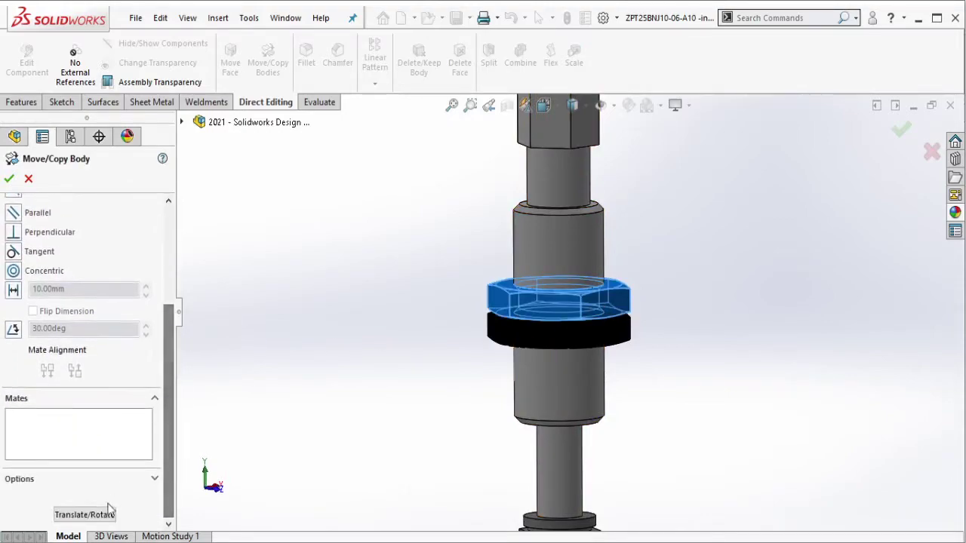
click(84, 514)
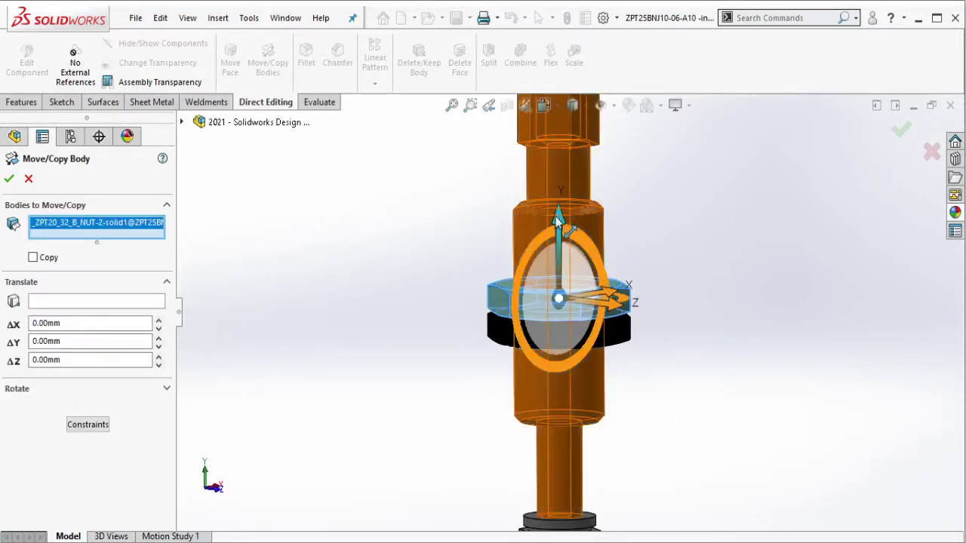
drag(558, 214, 557, 192)
double_click(91, 341)
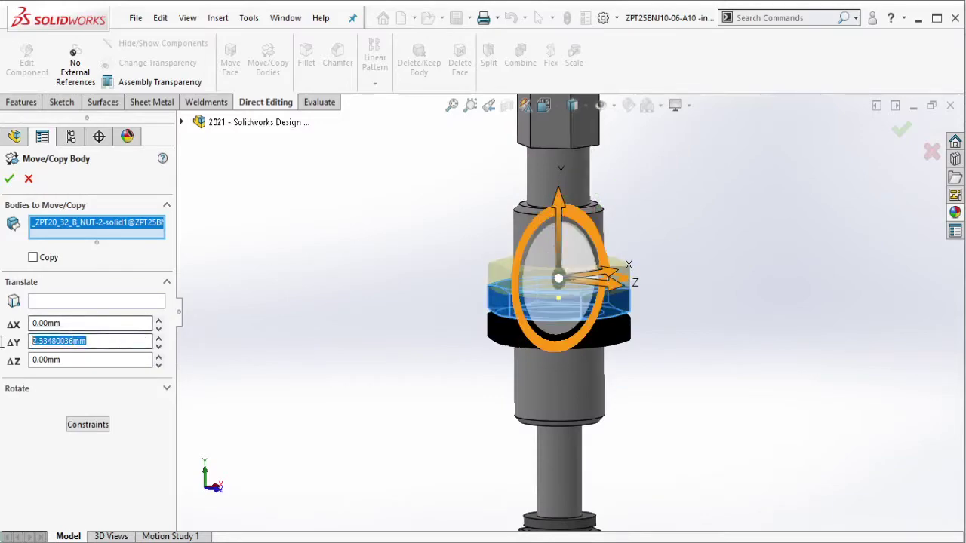
text(2)
key(Return)
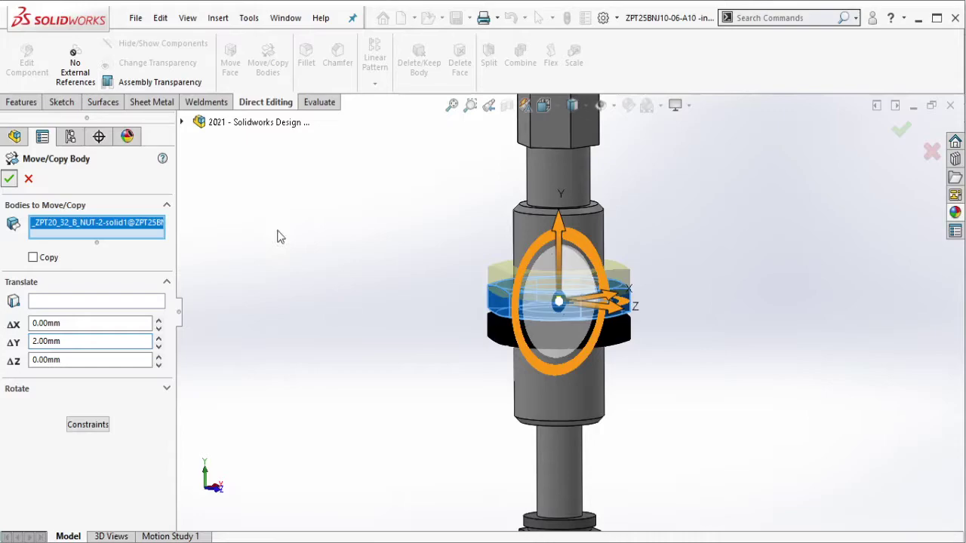
key(Return)
- Mate the pad's buffer concentric with the bracket hole
click(26, 62)
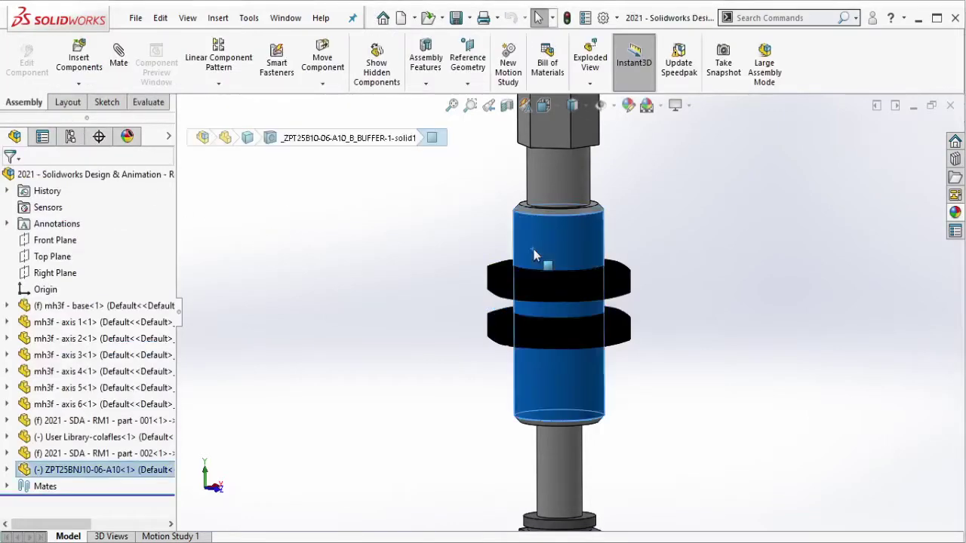
click(533, 250)
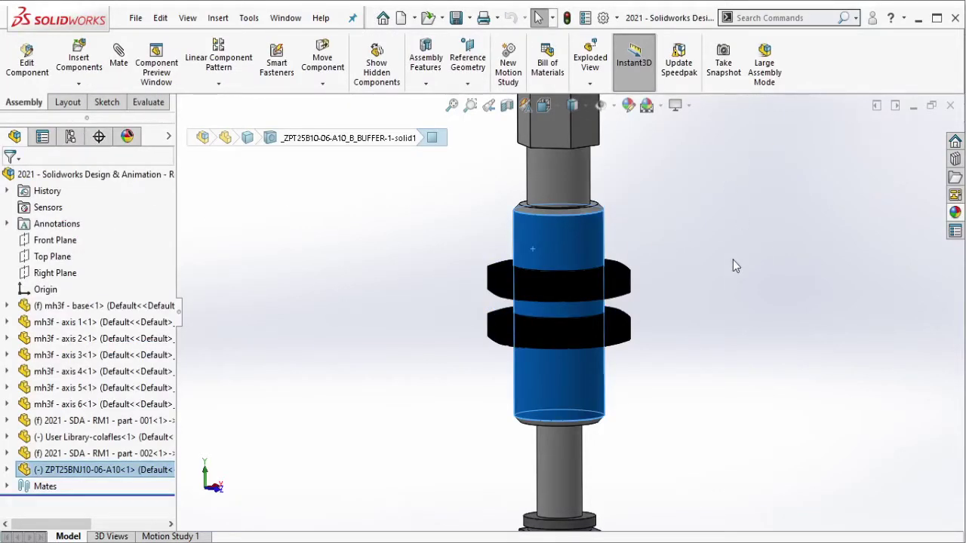
key(m)
scroll(733, 260, up, 5)
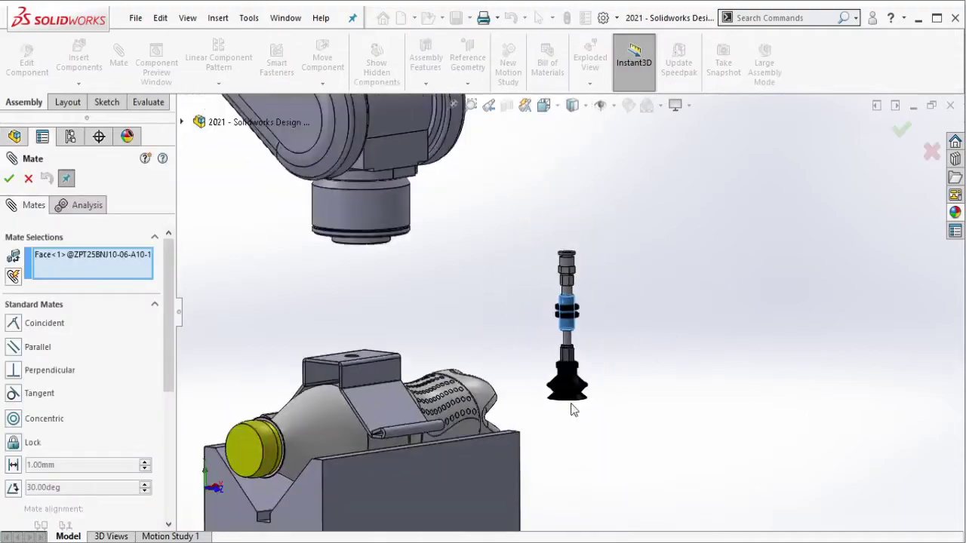
scroll(360, 360, down, 4)
scroll(419, 319, down, 2)
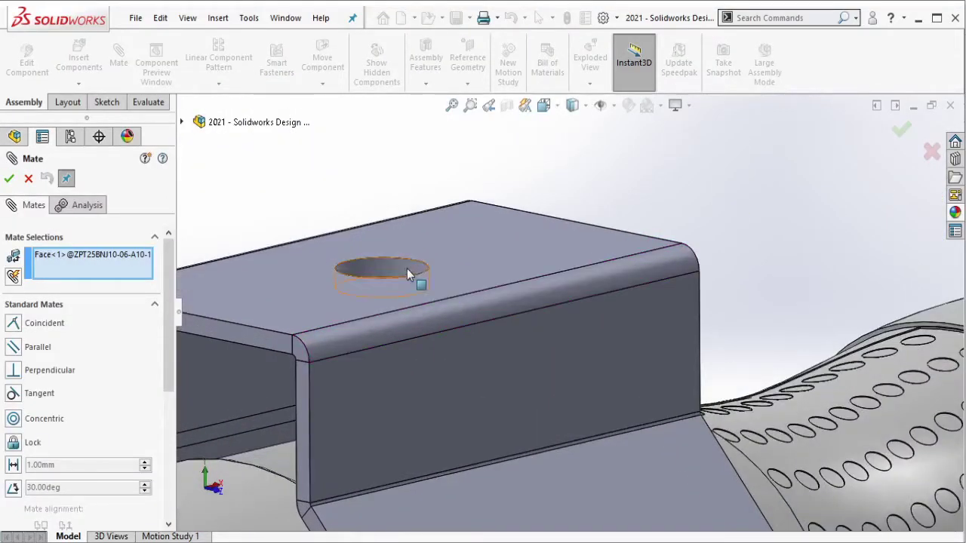
click(406, 268)
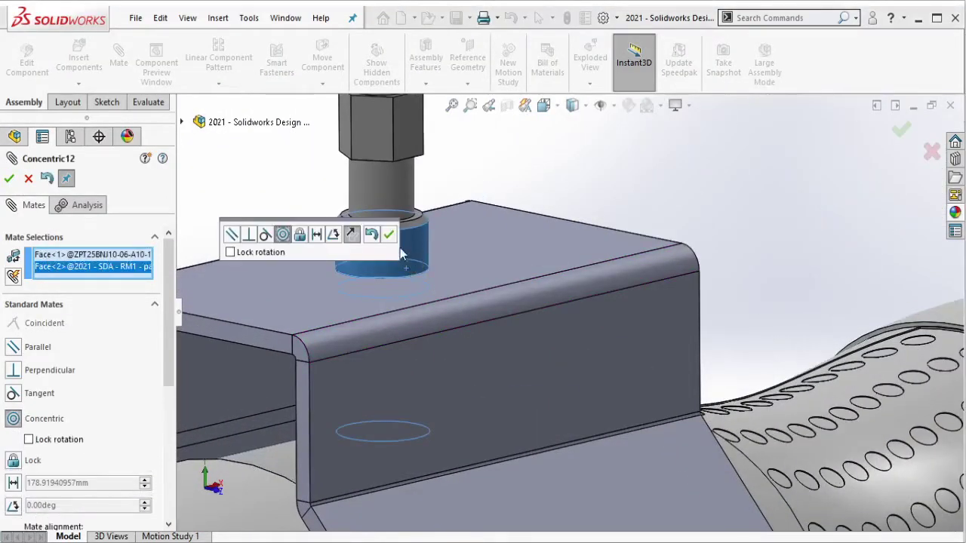
click(389, 235)
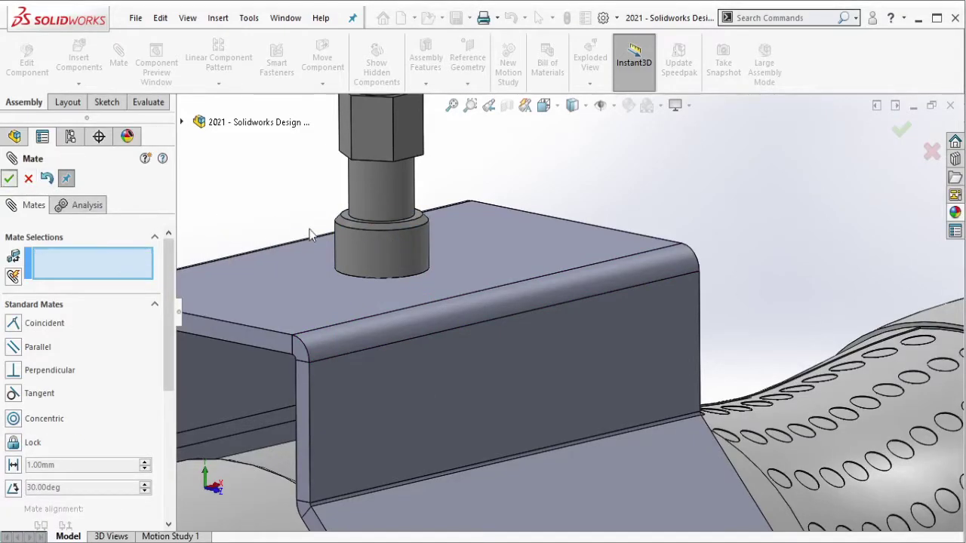
click(27, 179)
- Make the upper nut coincident with the bracket underside and its flat parallel to the bracket top face
middle_drag(403, 237, 444, 212)
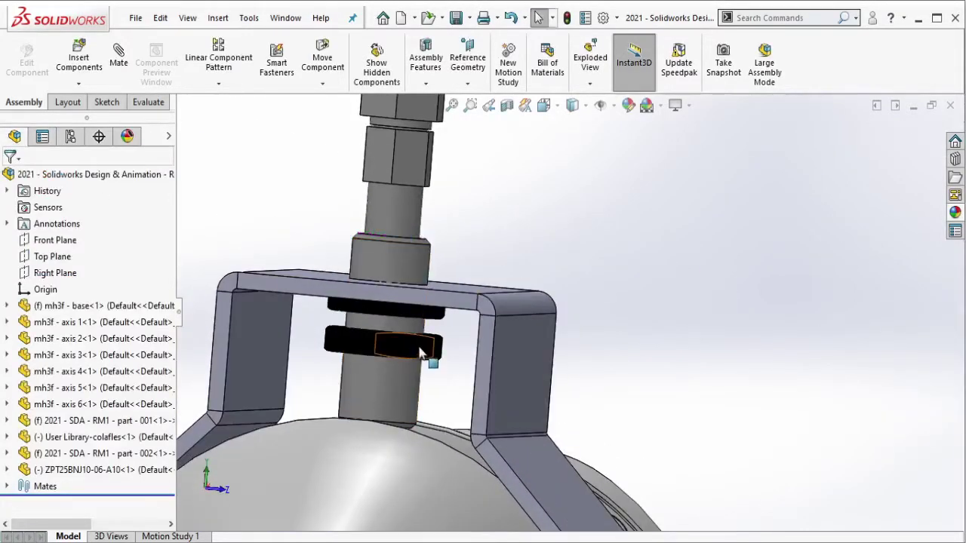
scroll(427, 355, down, 2)
scroll(431, 335, down, 3)
click(485, 326)
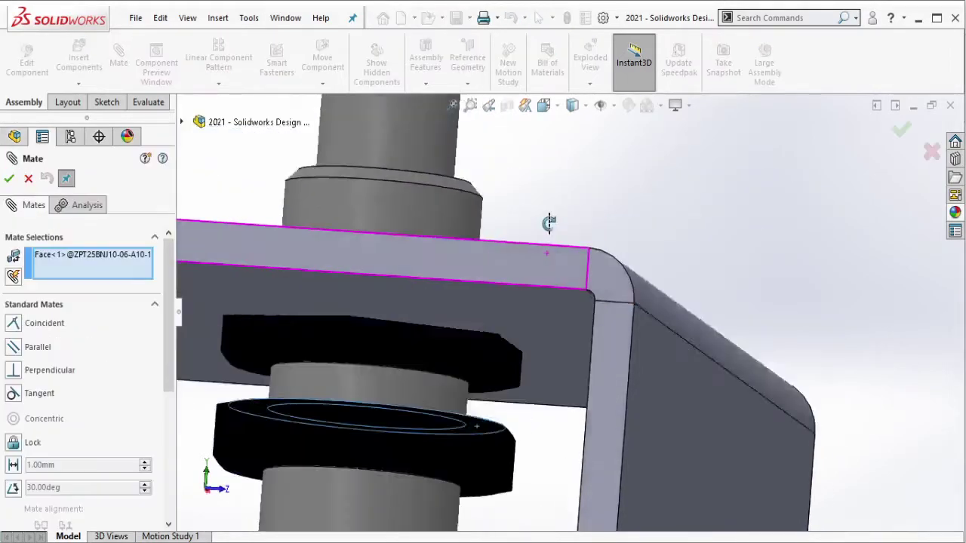
middle_drag(547, 254, 543, 321)
click(543, 320)
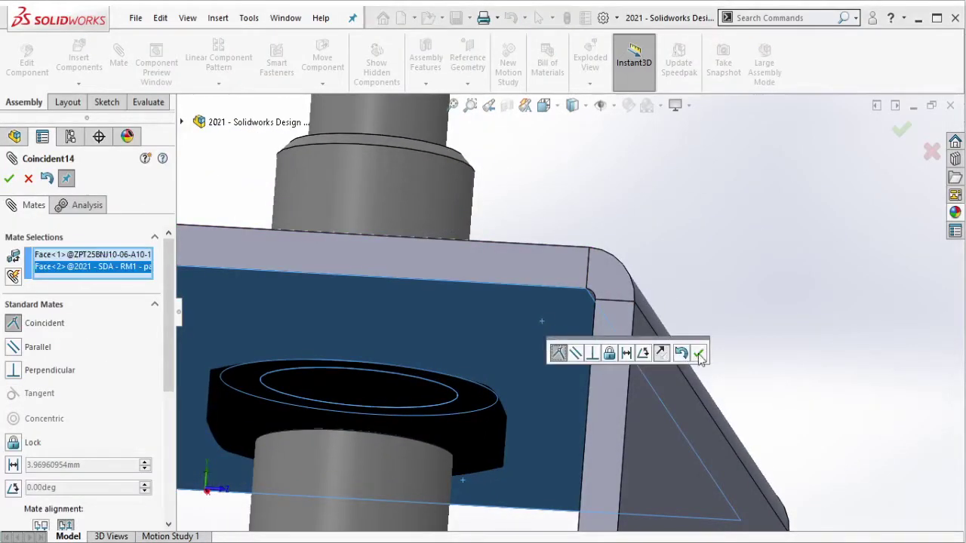
click(701, 350)
click(412, 405)
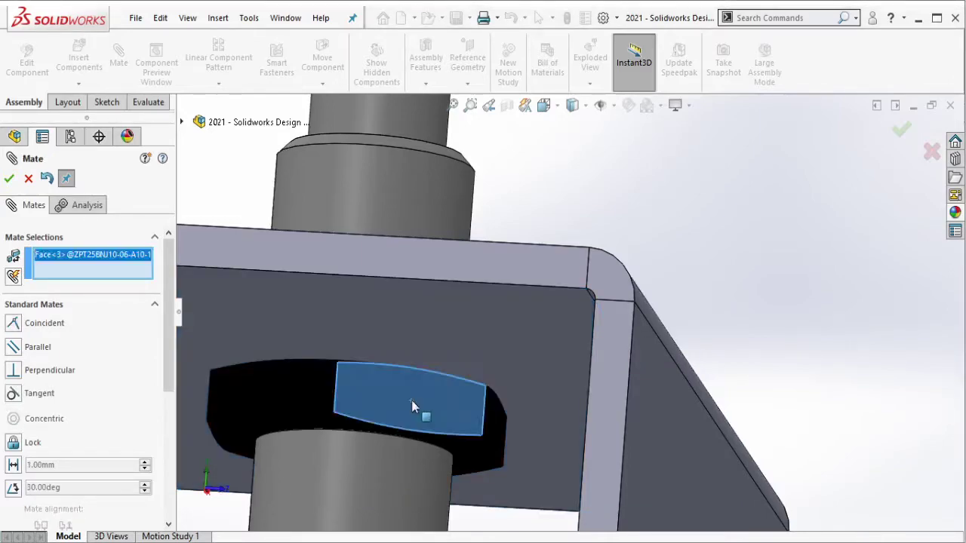
click(415, 263)
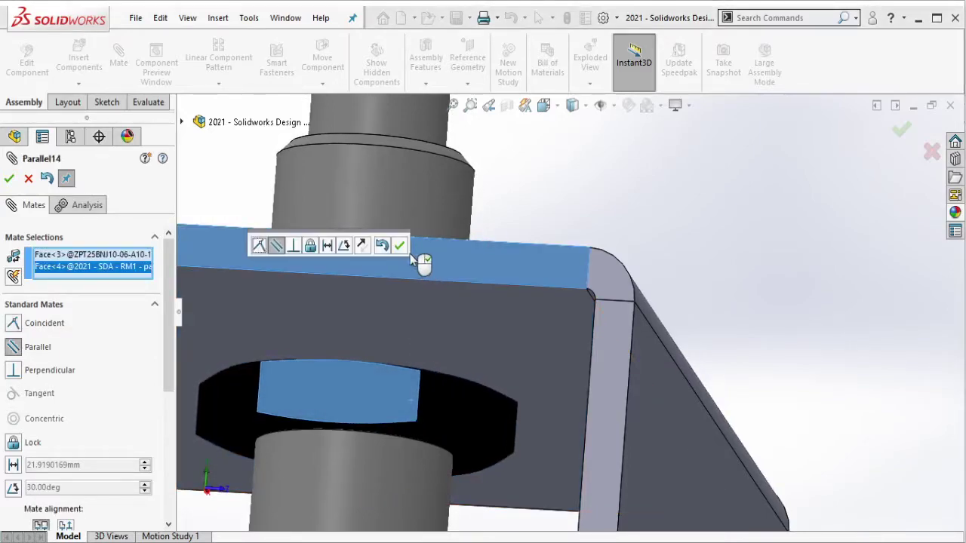
click(402, 246)
- Make the sphere component transparent
click(10, 179)
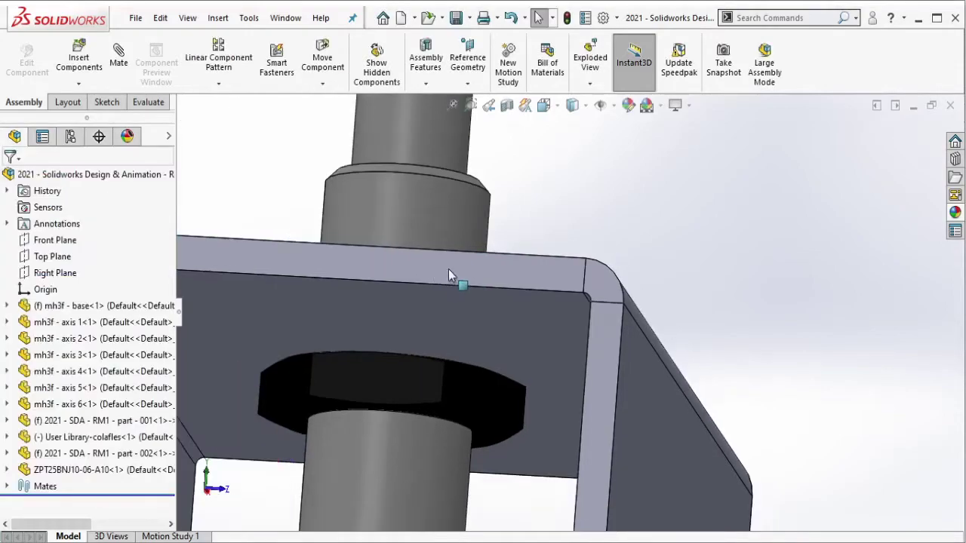
scroll(476, 310, up, 5)
scroll(506, 351, down, 2)
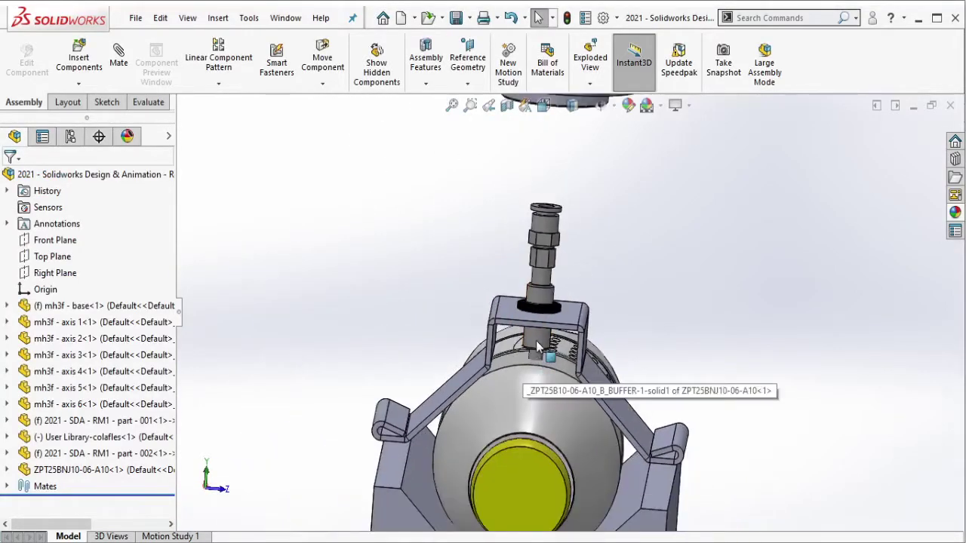
mouse_move(524, 367)
middle_down()
mouse_move(536, 308)
mouse_move(540, 381)
middle_up()
click(539, 380)
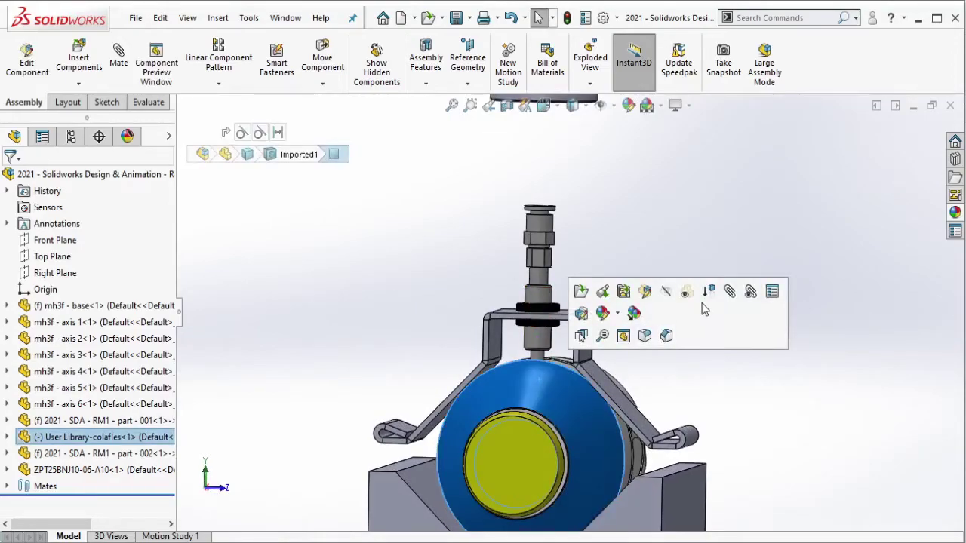
click(685, 291)
- Open the bracket for in-place editing, trying then cancelling a Move Face translation of its top face
scroll(544, 392, down, 2)
middle_drag(543, 394, 610, 320)
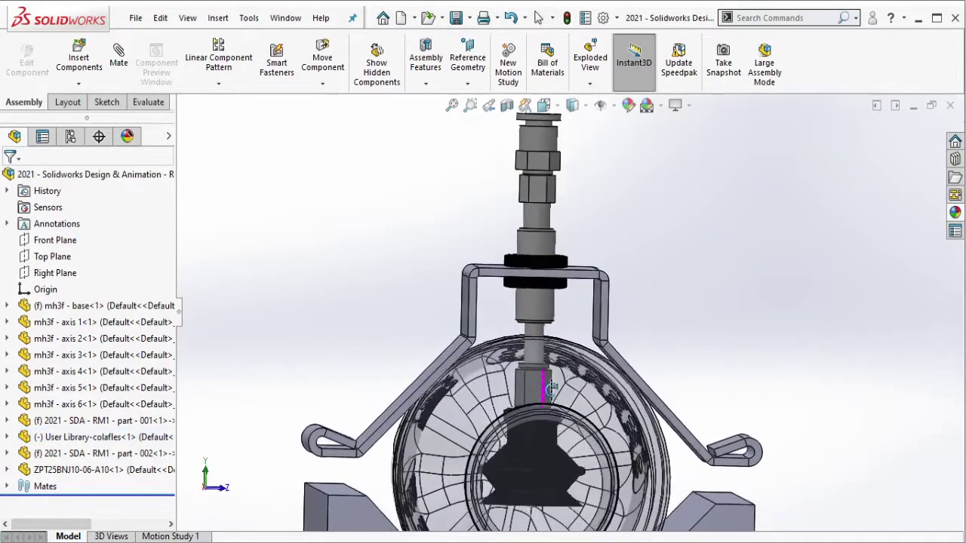
click(612, 320)
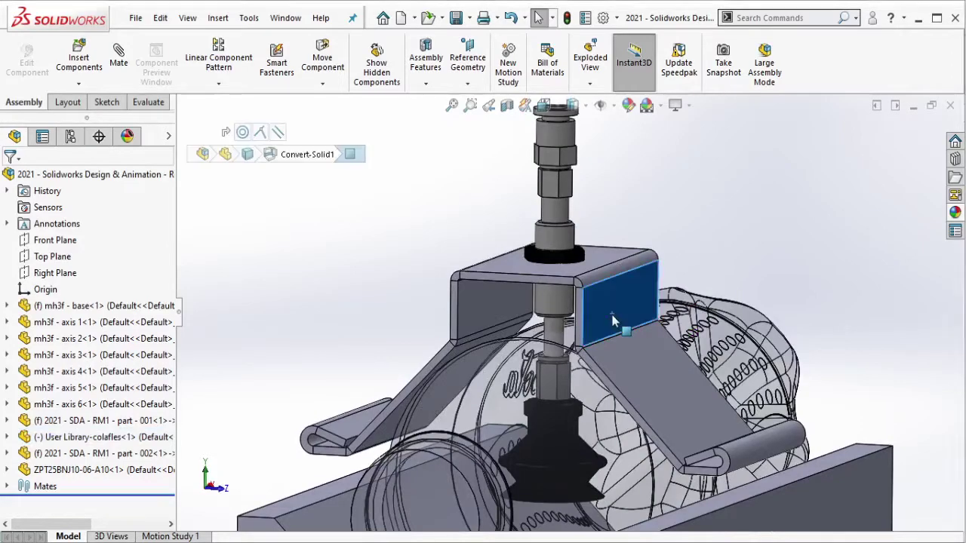
click(718, 226)
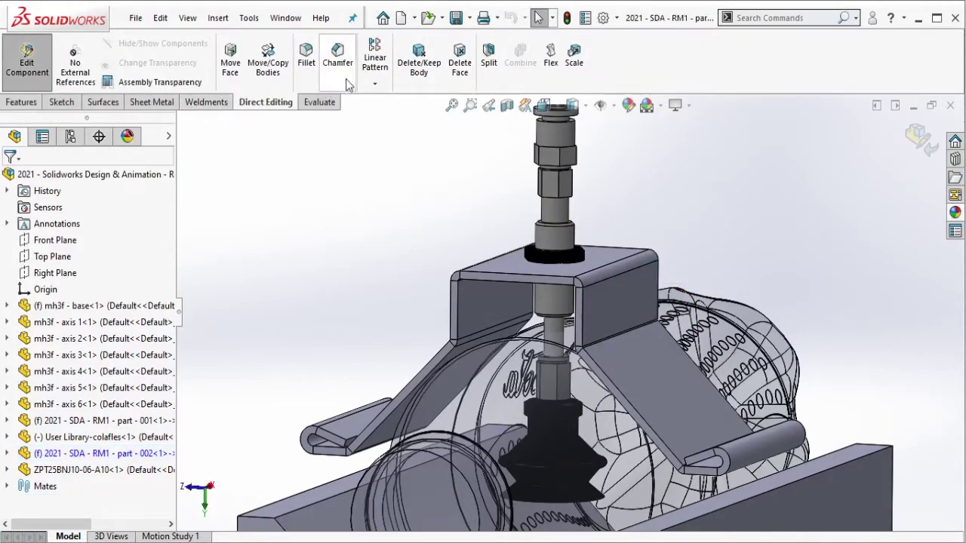
click(230, 65)
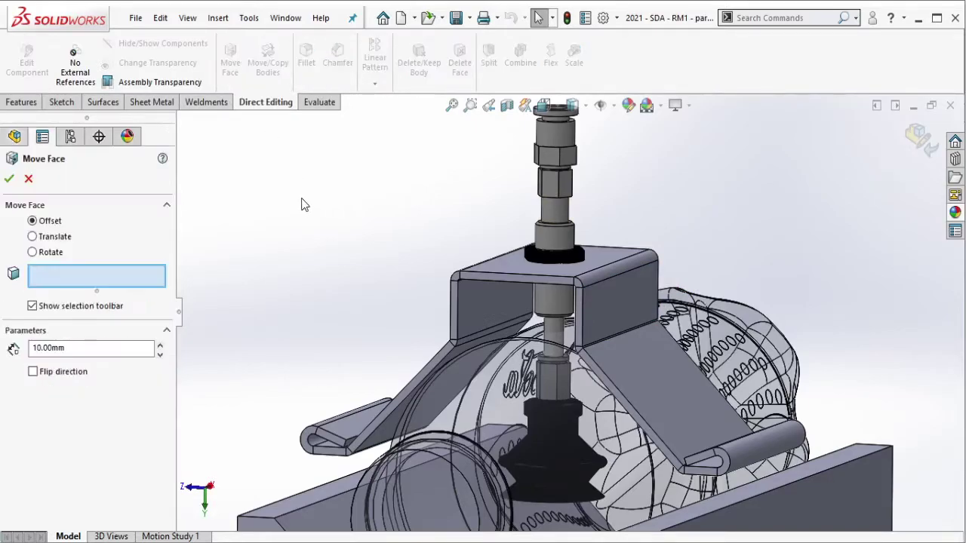
click(55, 237)
scroll(602, 282, down, 5)
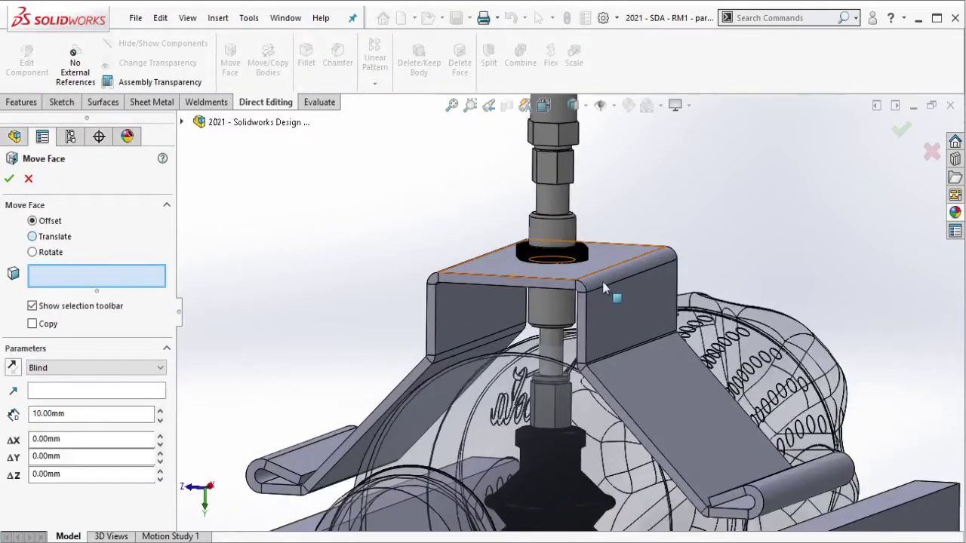
click(603, 282)
click(575, 278)
middle_drag(566, 277, 388, 269)
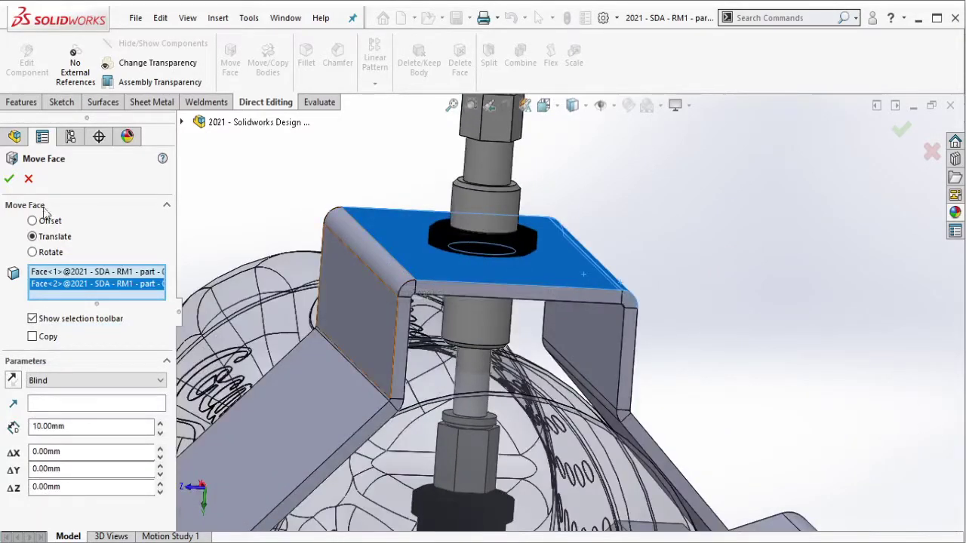
click(28, 179)
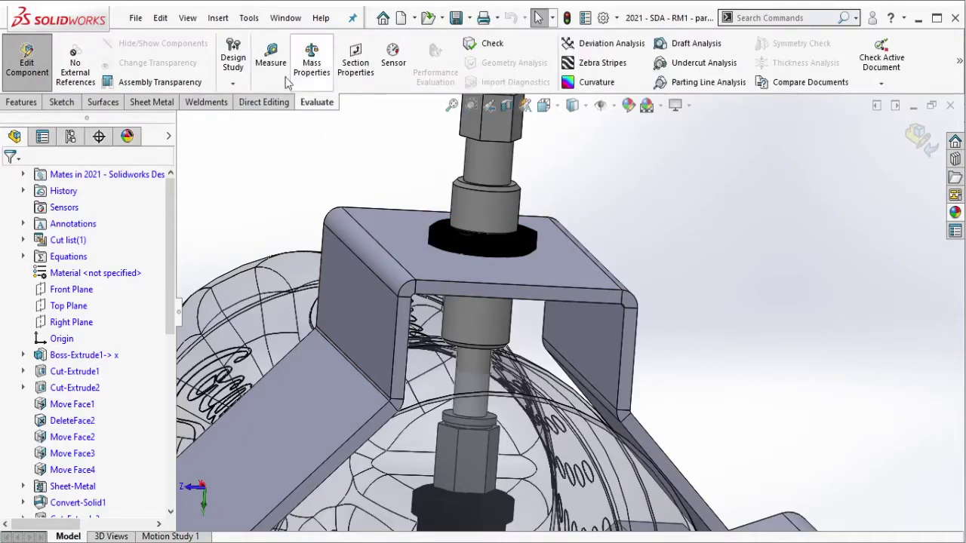
- Measure the fitting cylinder to confirm its 10 mm diameter
click(284, 76)
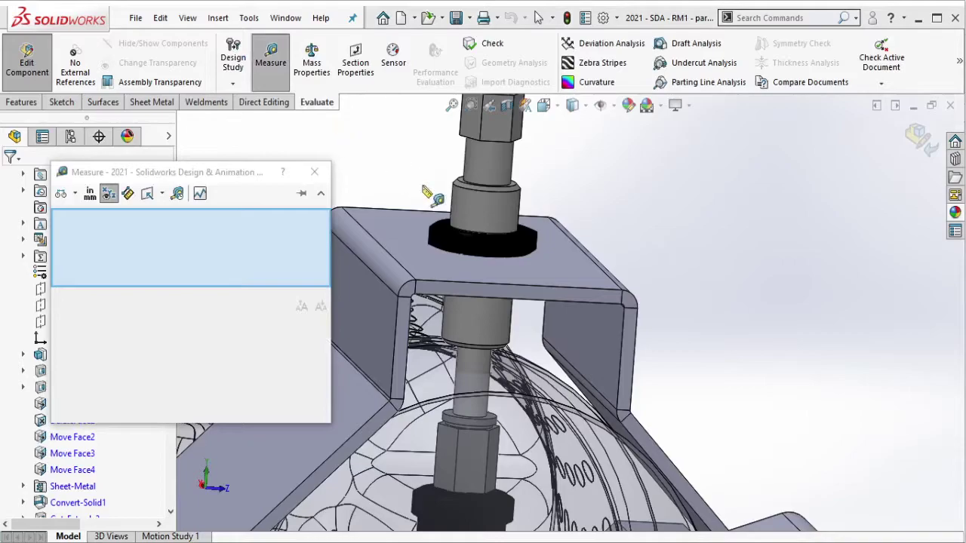
click(516, 218)
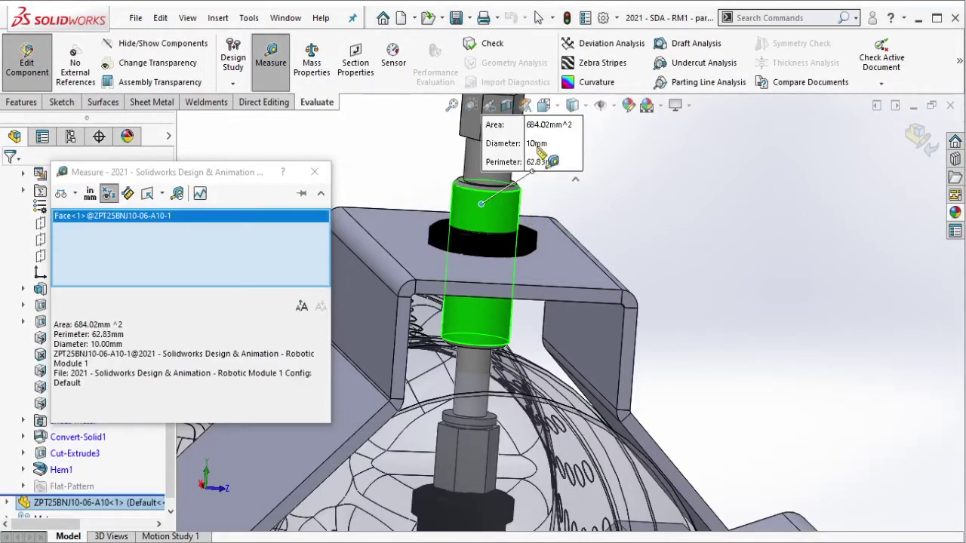
click(316, 172)
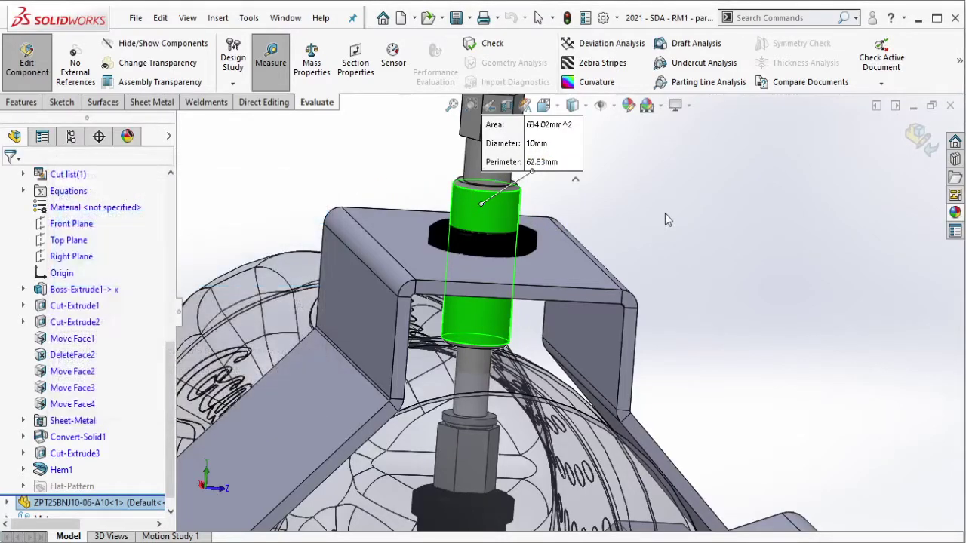
- Change the bracket hole's Ø10 sketch dimension to 11 mm
click(534, 246)
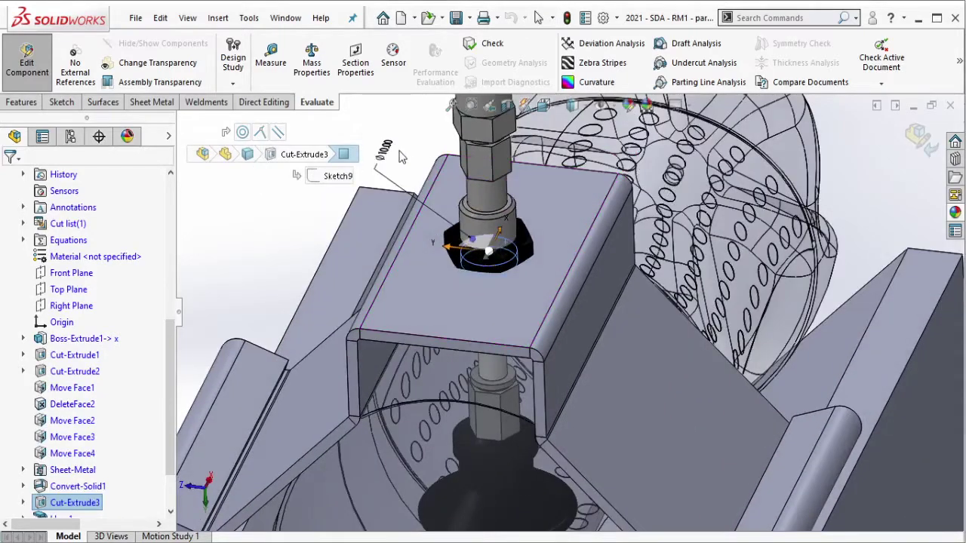
click(386, 153)
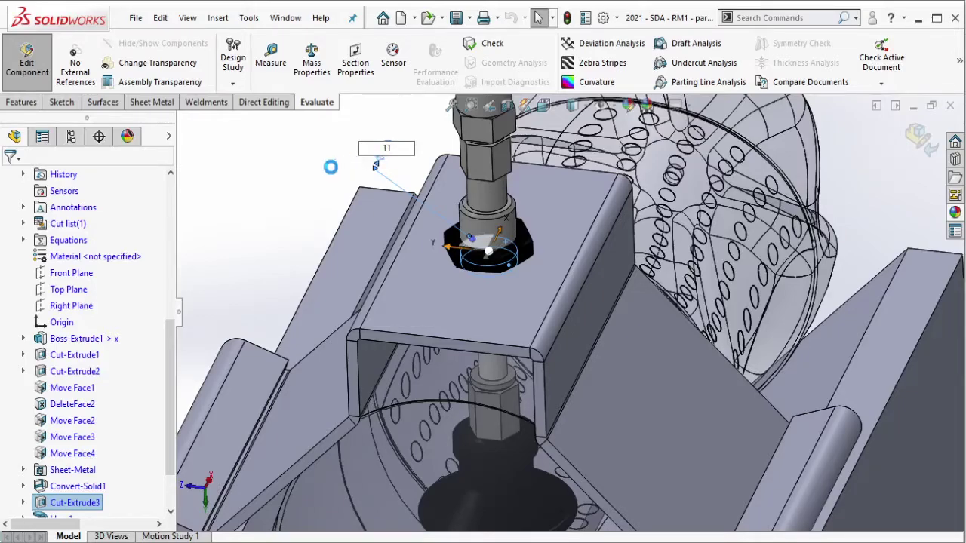
key(Delete)
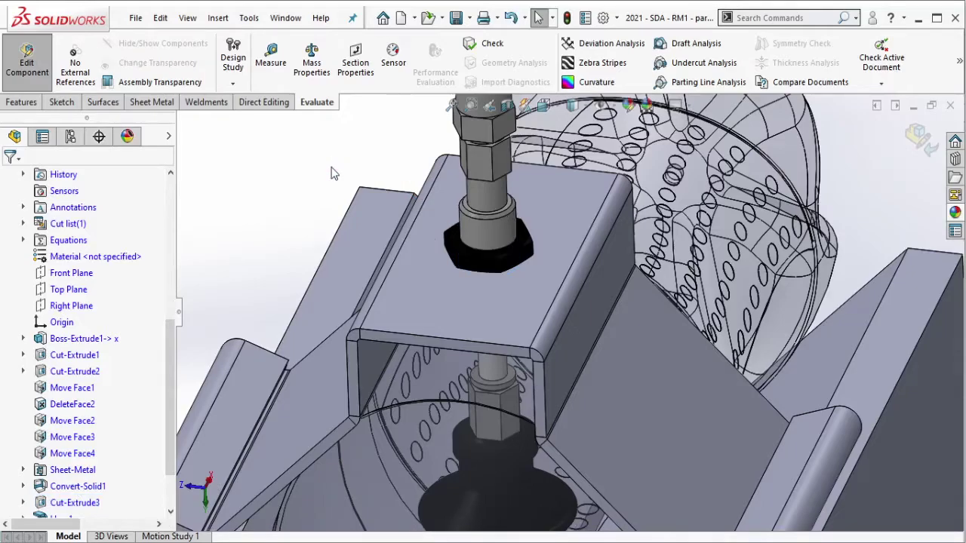
- Start a Direct Editing Move Face operation set to Translate
mouse_move(334, 172)
middle_down()
mouse_move(551, 291)
mouse_move(459, 209)
middle_up()
click(262, 102)
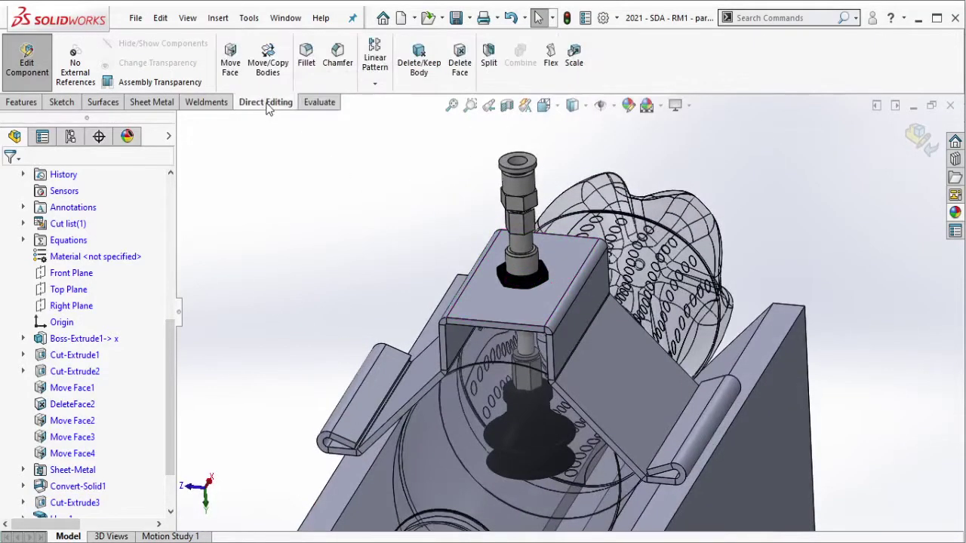
click(230, 65)
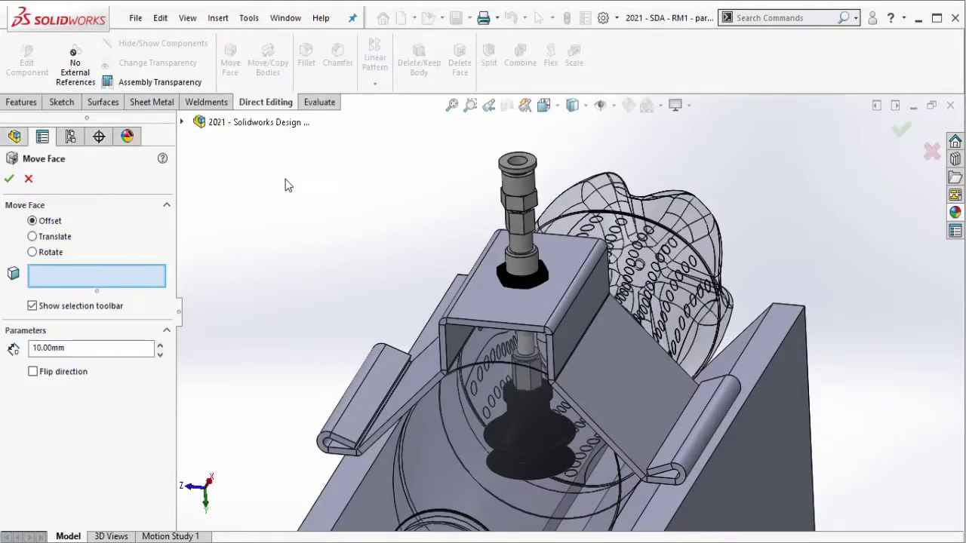
click(86, 242)
scroll(530, 338, down, 2)
scroll(528, 335, down, 2)
- Select all twelve faces of the bracket's top flange, orbiting to reach hidden ones
click(537, 281)
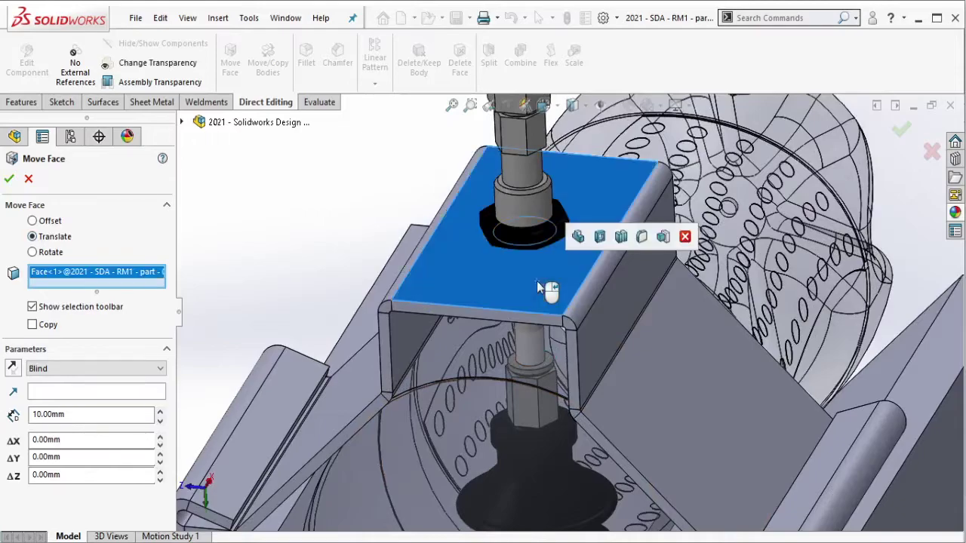
click(577, 308)
middle_drag(513, 295, 437, 278)
click(392, 275)
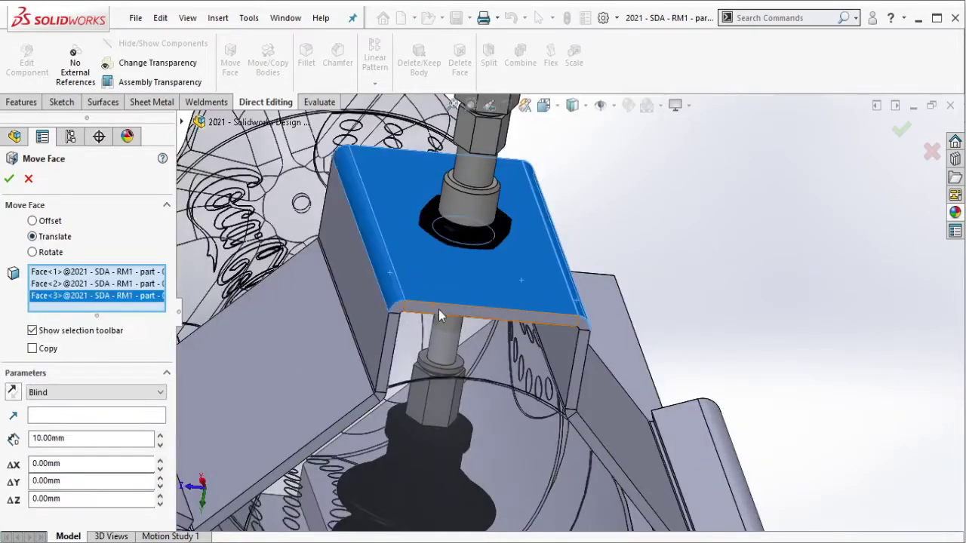
middle_drag(441, 315, 417, 227)
click(461, 323)
click(438, 332)
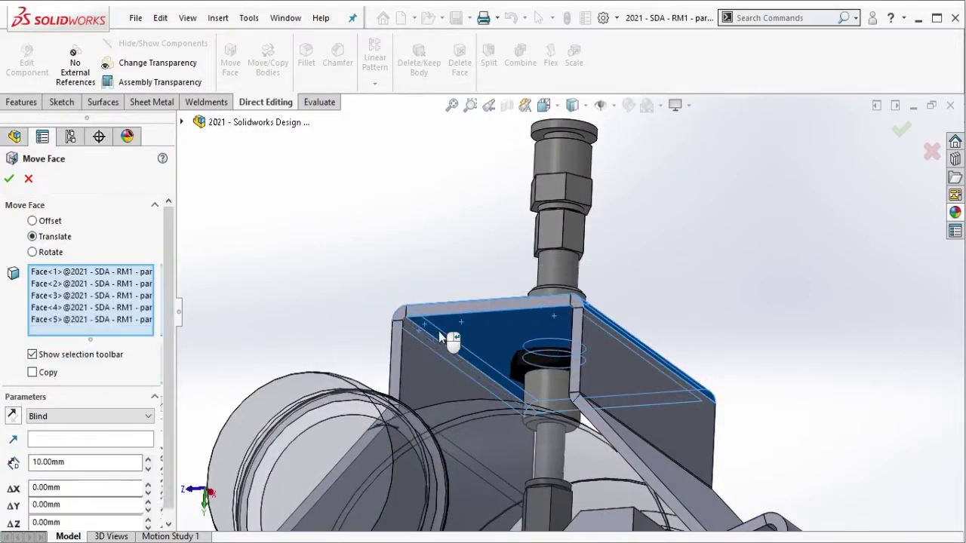
middle_drag(439, 331, 580, 342)
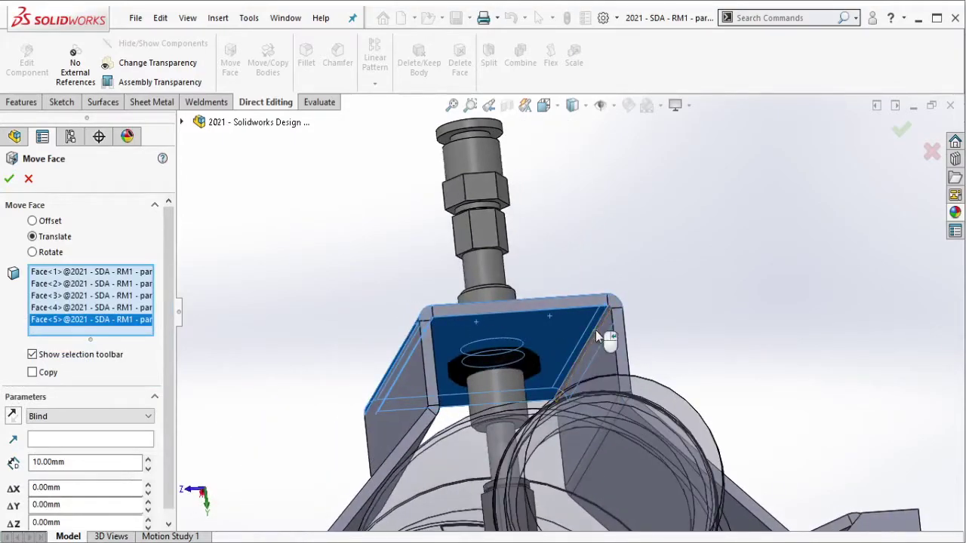
click(600, 336)
click(615, 304)
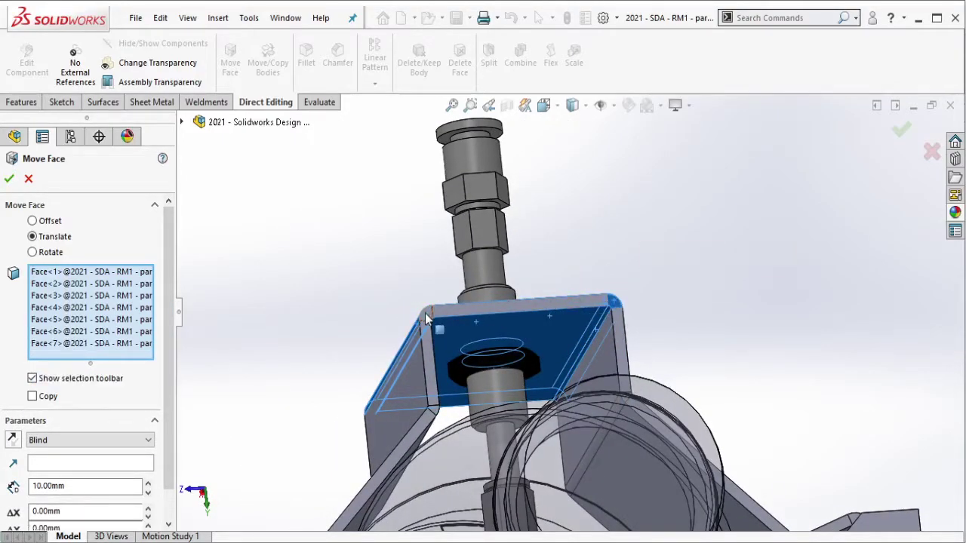
click(427, 319)
mouse_move(426, 318)
middle_down()
mouse_move(487, 306)
mouse_move(248, 352)
middle_up()
click(475, 310)
scroll(247, 351, down, 2)
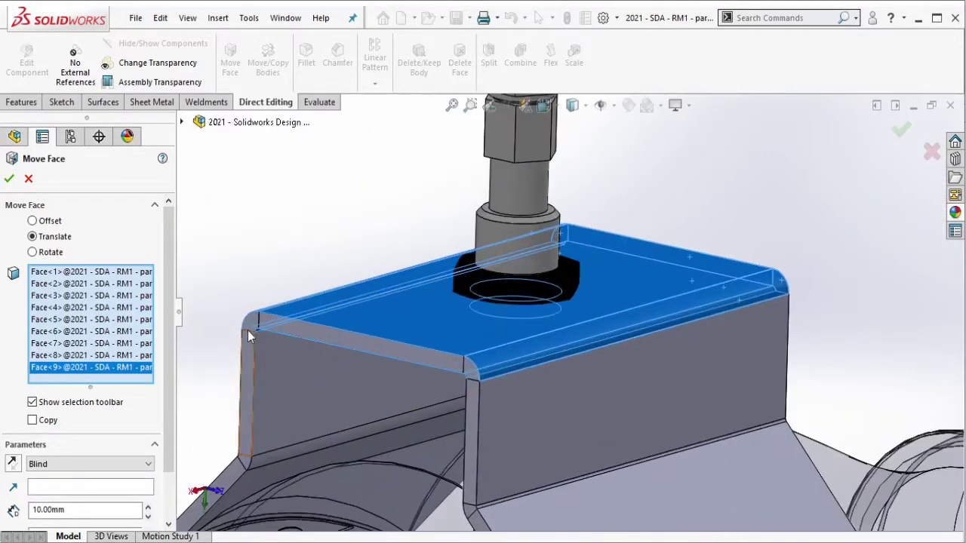
click(261, 328)
click(279, 326)
click(467, 369)
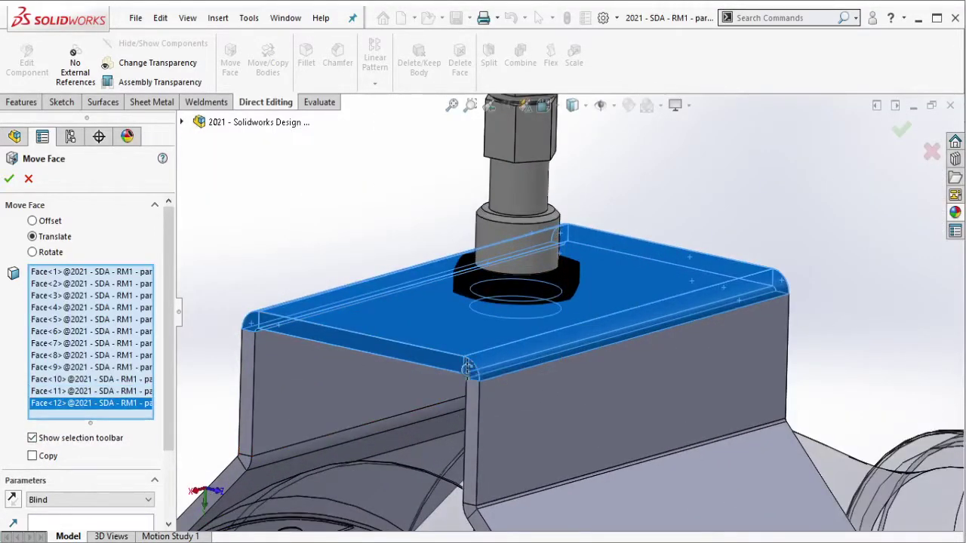
- Set the vertical offset ΔY to -20 mm and apply the face move
middle_drag(467, 368, 488, 345)
scroll(463, 371, up, 3)
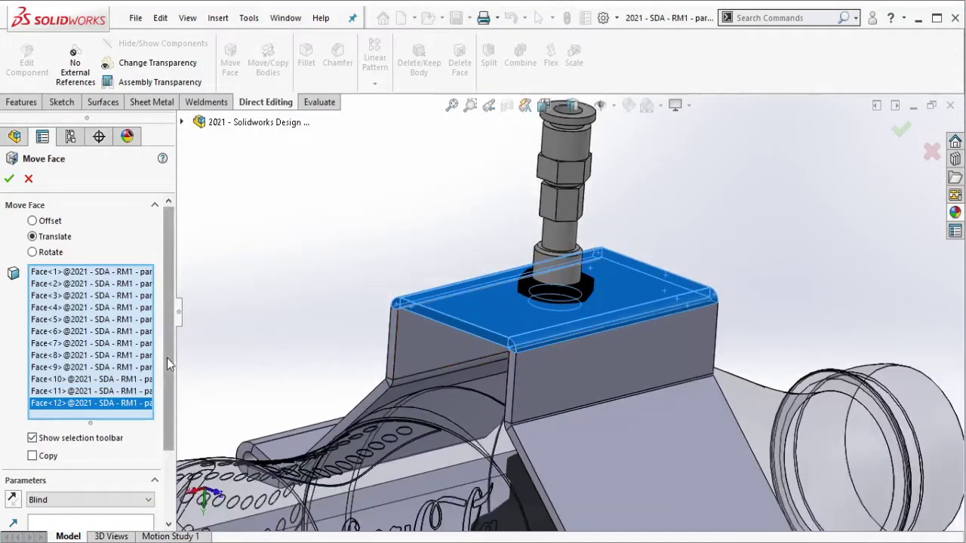
drag(167, 357, 163, 443)
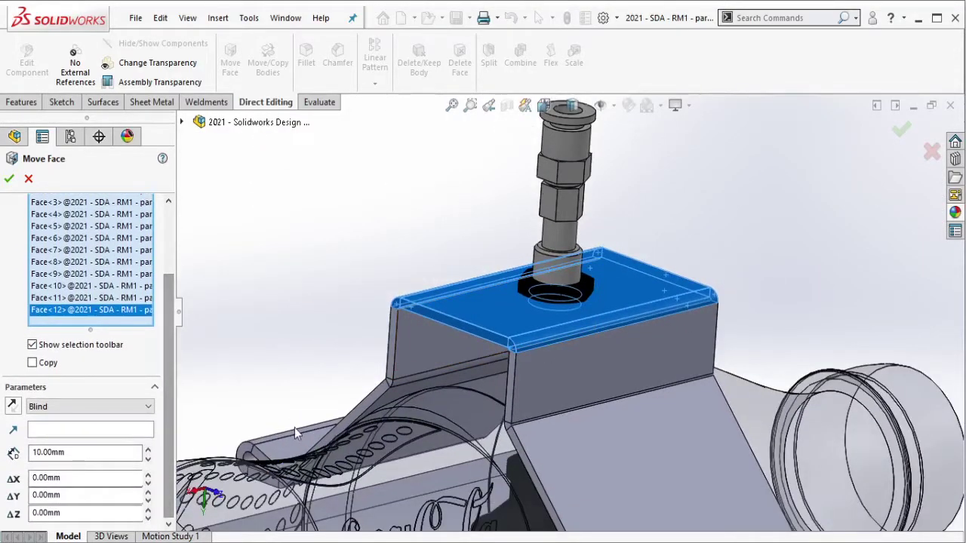
scroll(584, 350, up, 5)
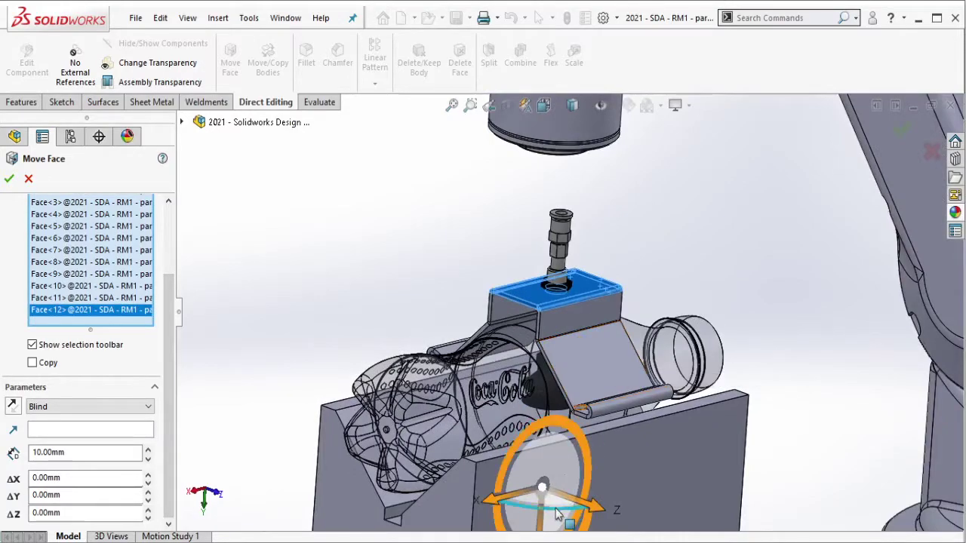
middle_drag(557, 513, 573, 502)
drag(545, 500, 547, 472)
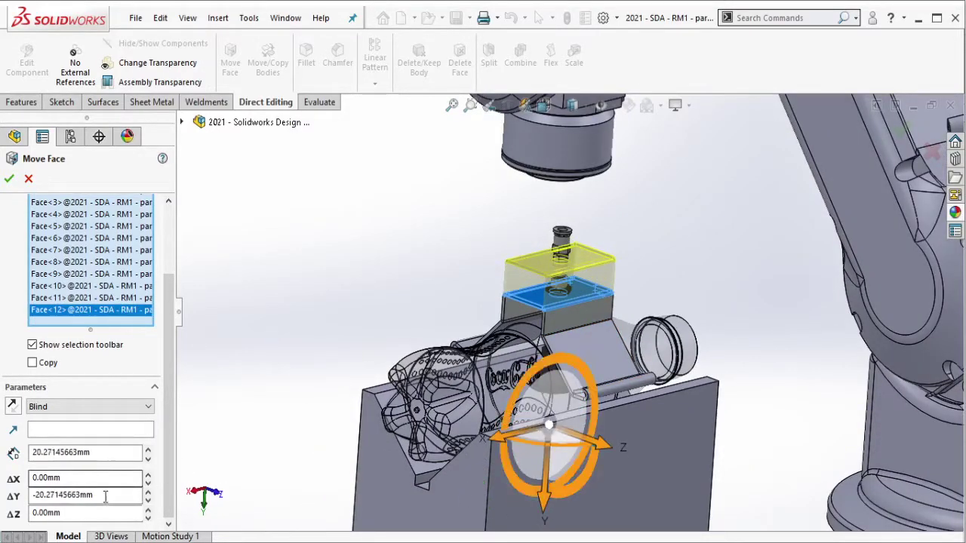
drag(106, 496, 4, 506)
text(-20)
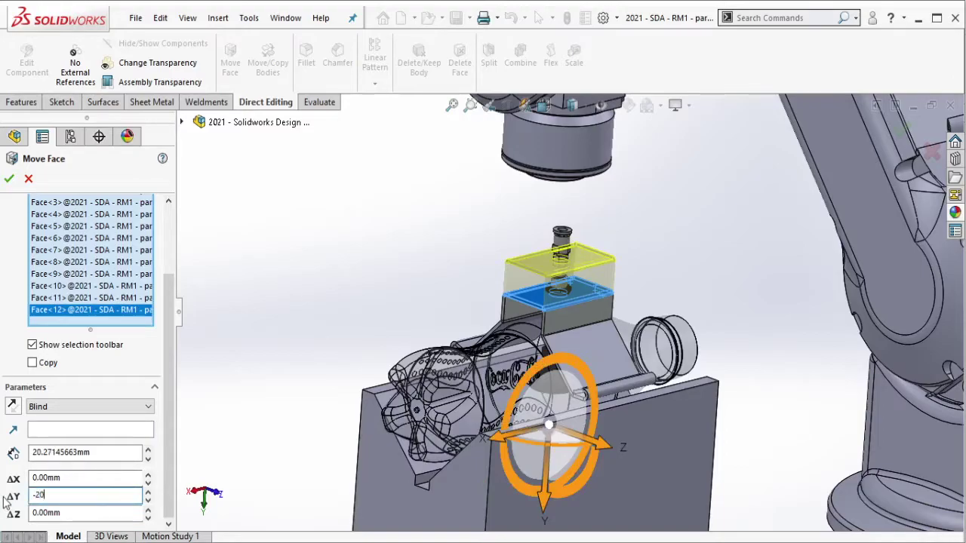
key(Return)
click(10, 178)
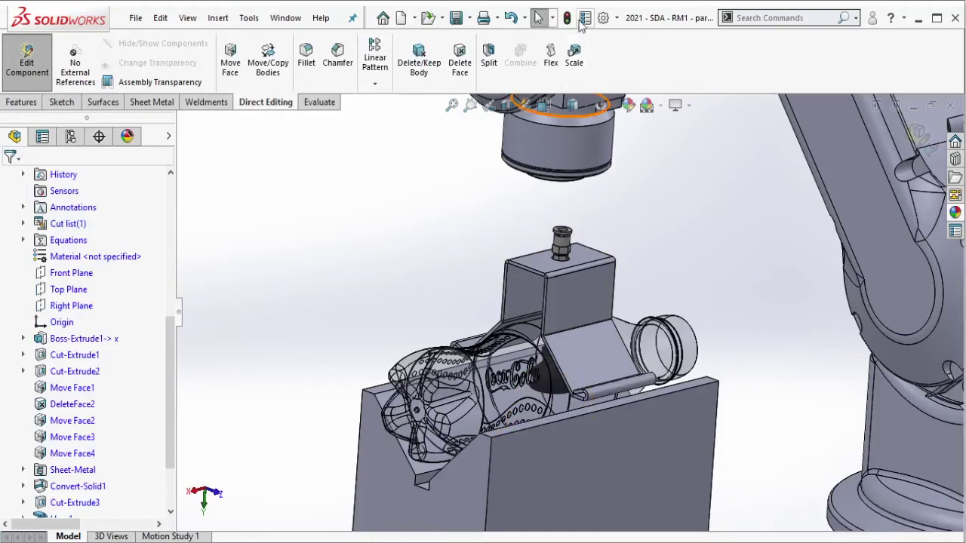
- Change the Move Face5 offset dimension to 10 mm, then to 30 mm
scroll(571, 274, down, 1)
scroll(571, 274, down, 3)
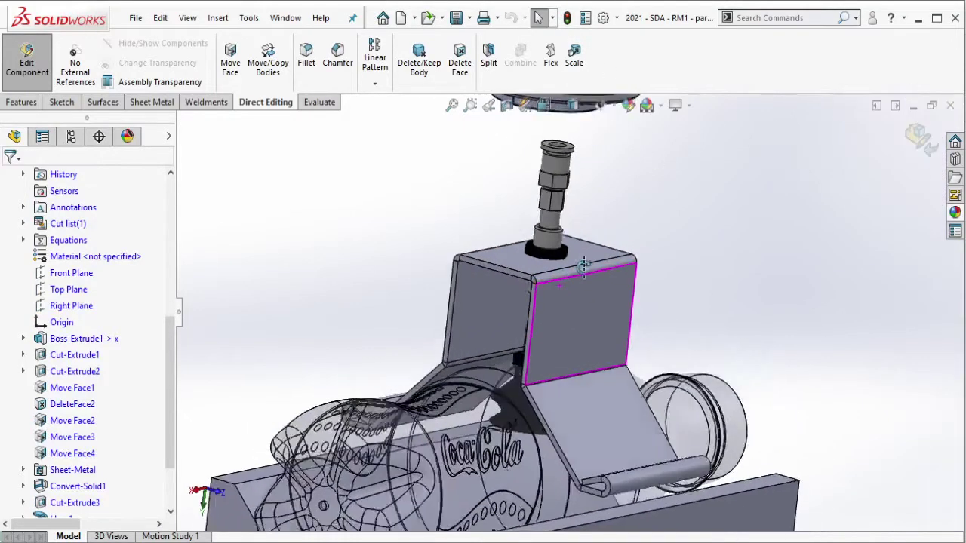
middle_drag(571, 274, 604, 267)
scroll(27, 475, down, 3)
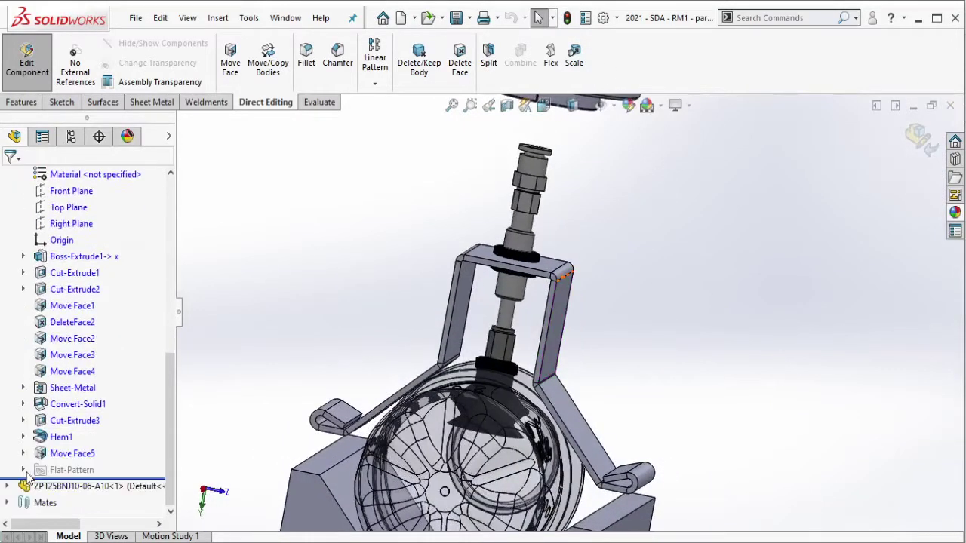
click(79, 454)
double_click(477, 282)
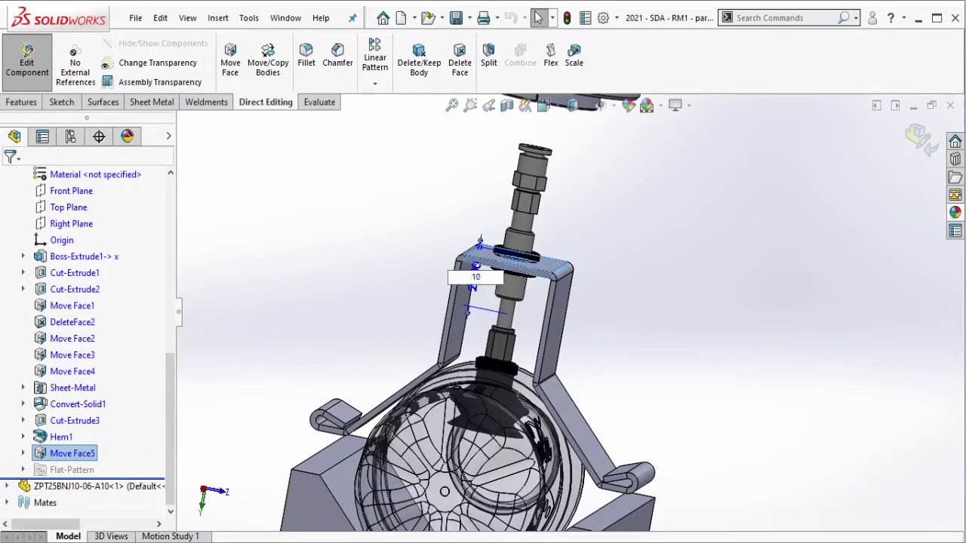
key(Return)
double_click(477, 298)
text(30)
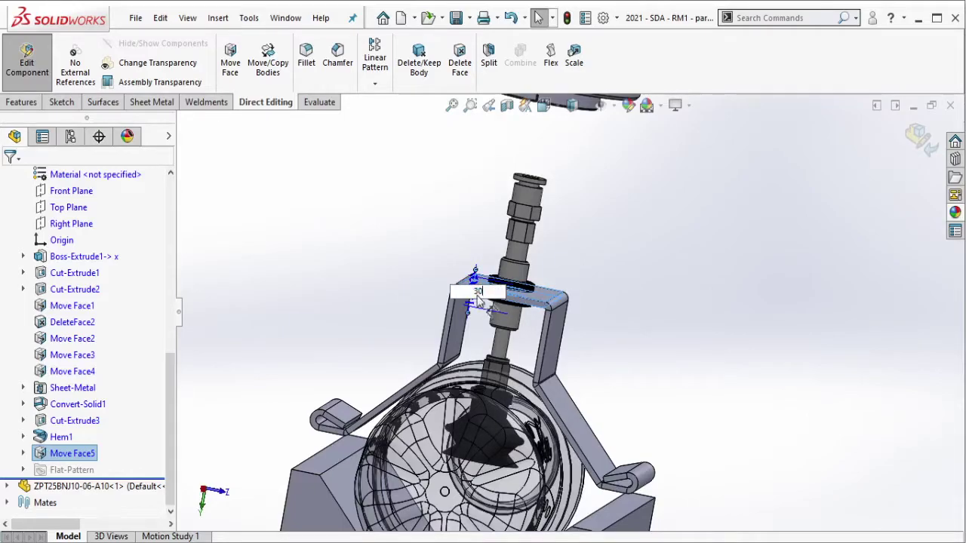
key(Return)
- Raise the Move Face5 offset to 35 mm, then 40 mm, and view the cell from the side
scroll(494, 357, down, 3)
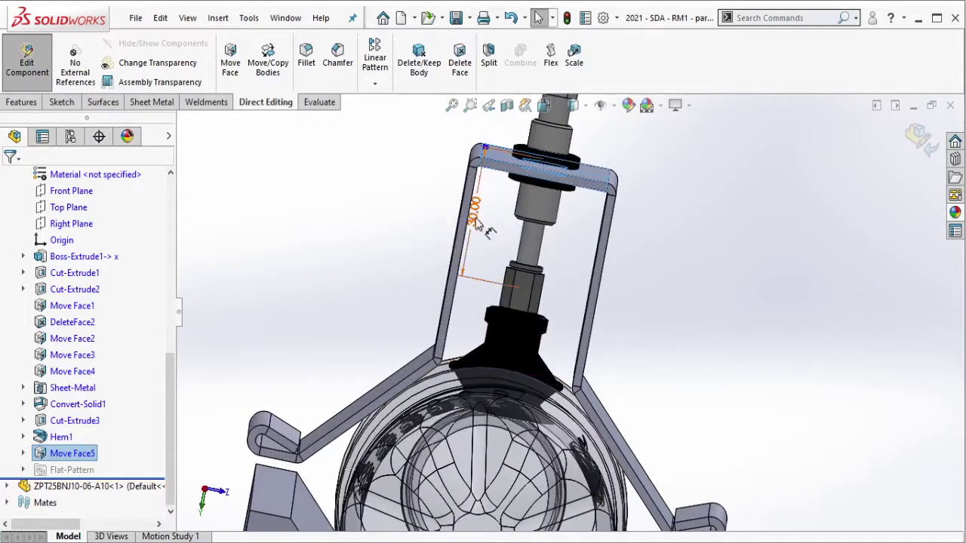
double_click(476, 219)
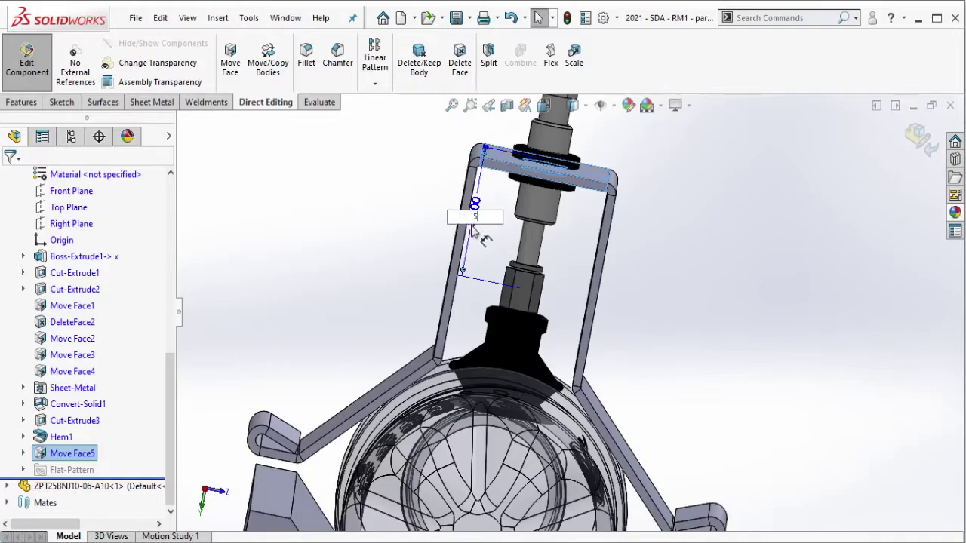
text(5)
key(Return)
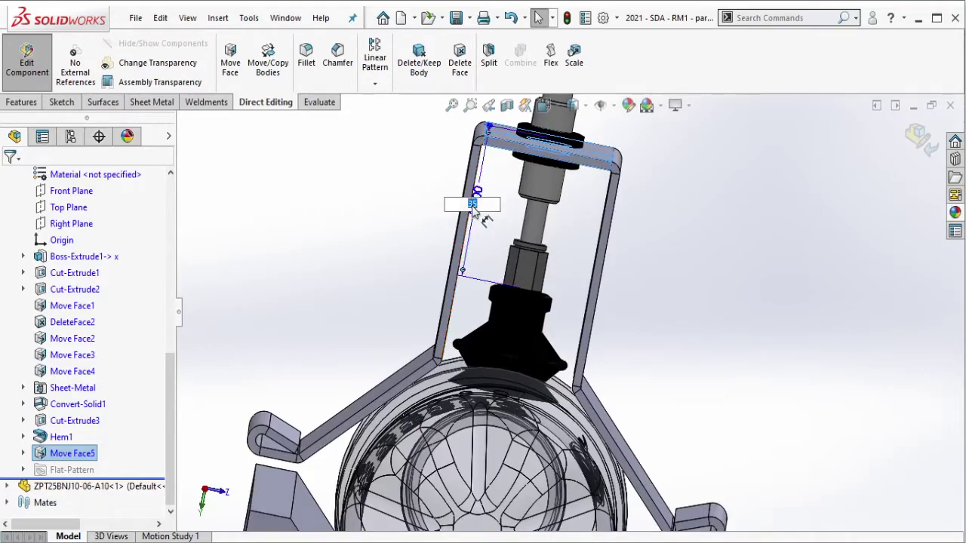
key(Return)
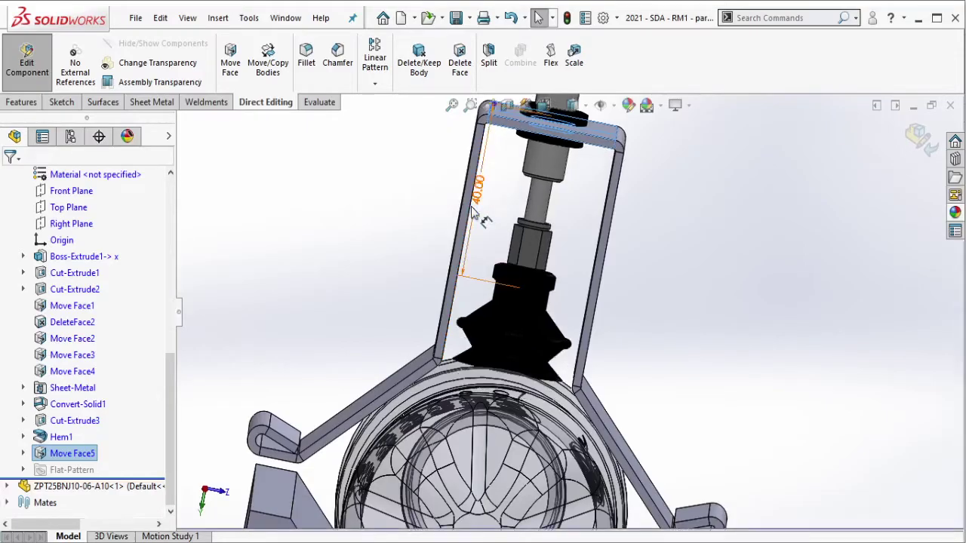
scroll(510, 379, down, 3)
middle_drag(510, 380, 508, 375)
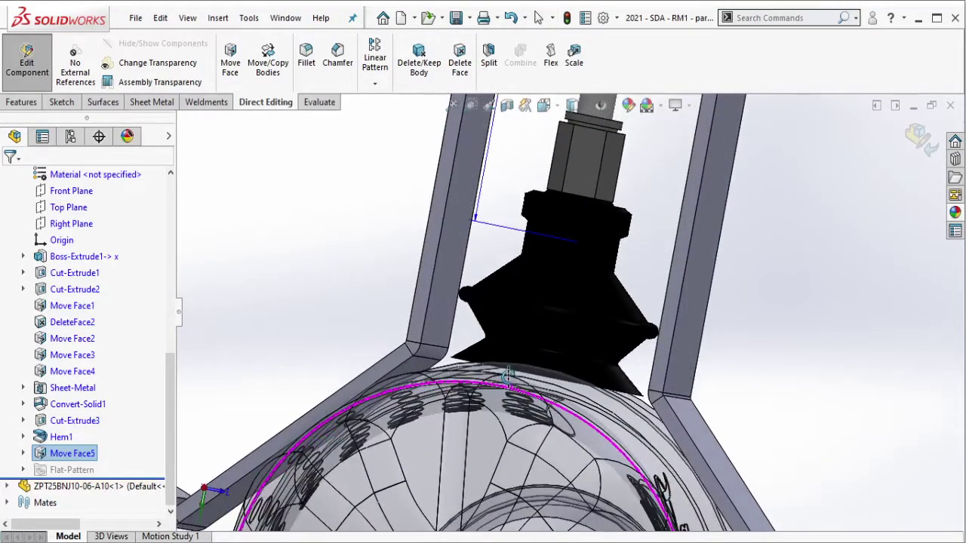
scroll(508, 375, up, 3)
scroll(569, 232, up, 3)
scroll(570, 232, up, 2)
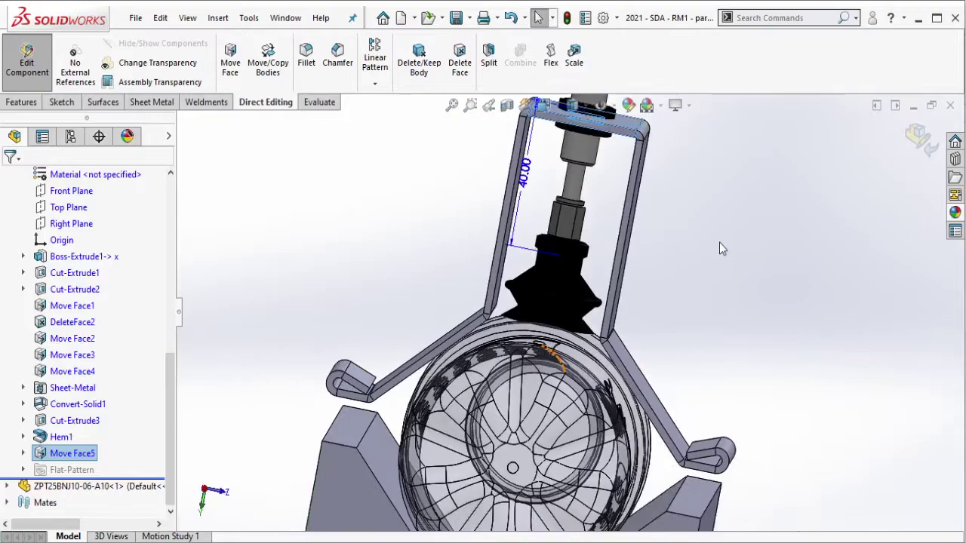
middle_drag(665, 245, 604, 233)
scroll(759, 280, up, 2)
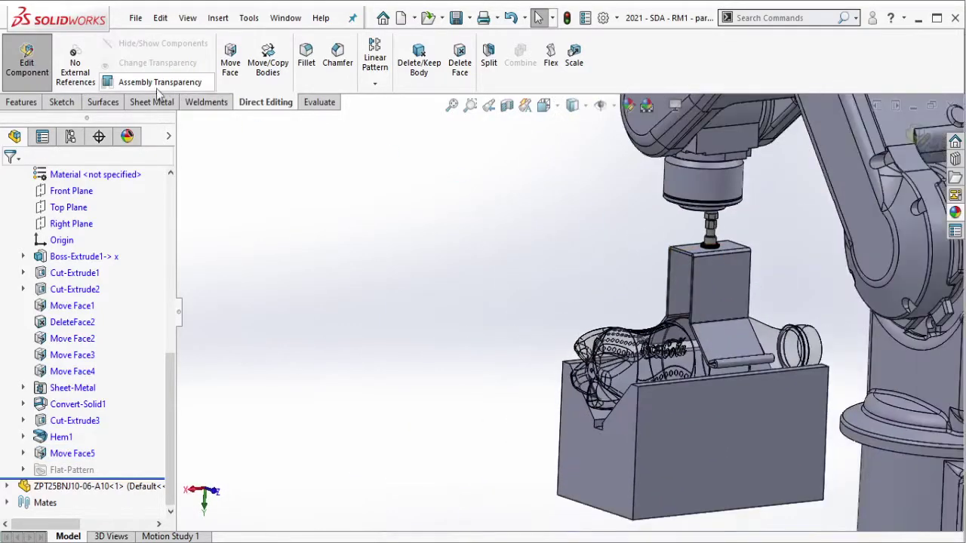
- Exit part editing back to the assembly and collapse the feature tree
click(22, 76)
scroll(604, 264, up, 2)
middle_drag(679, 249, 787, 194)
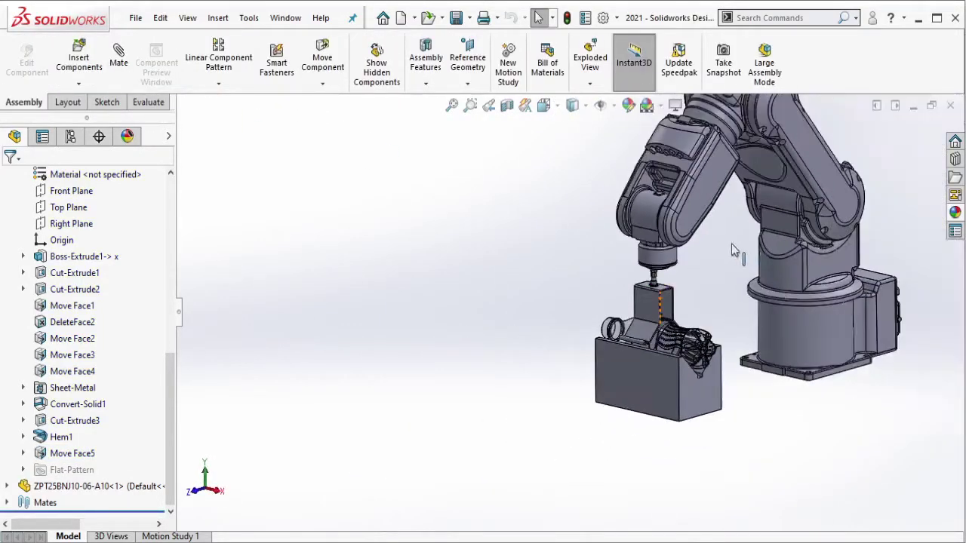
scroll(649, 272, down, 2)
scroll(648, 271, down, 2)
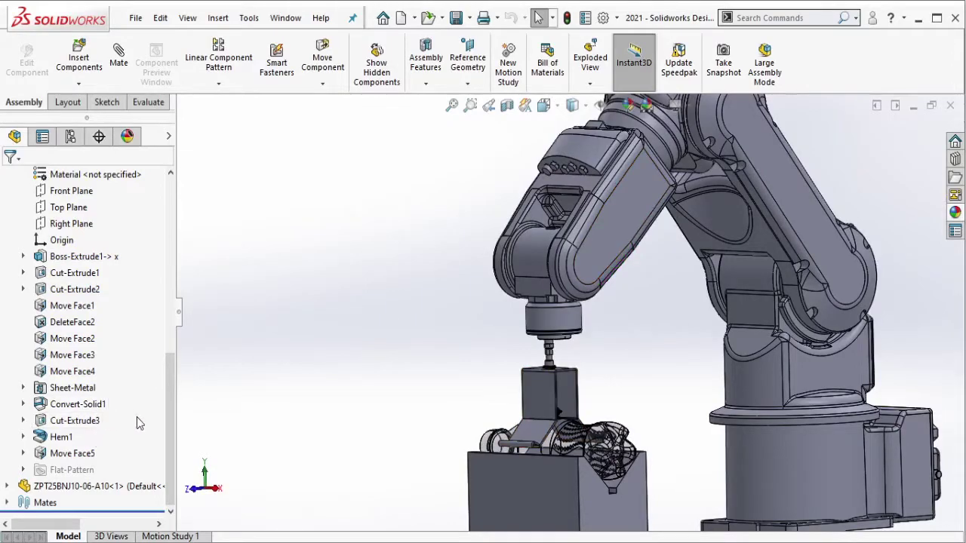
right_click(137, 423)
click(145, 421)
- Change the temporary Distance4 mate from 240 to 270, then to 280
click(8, 486)
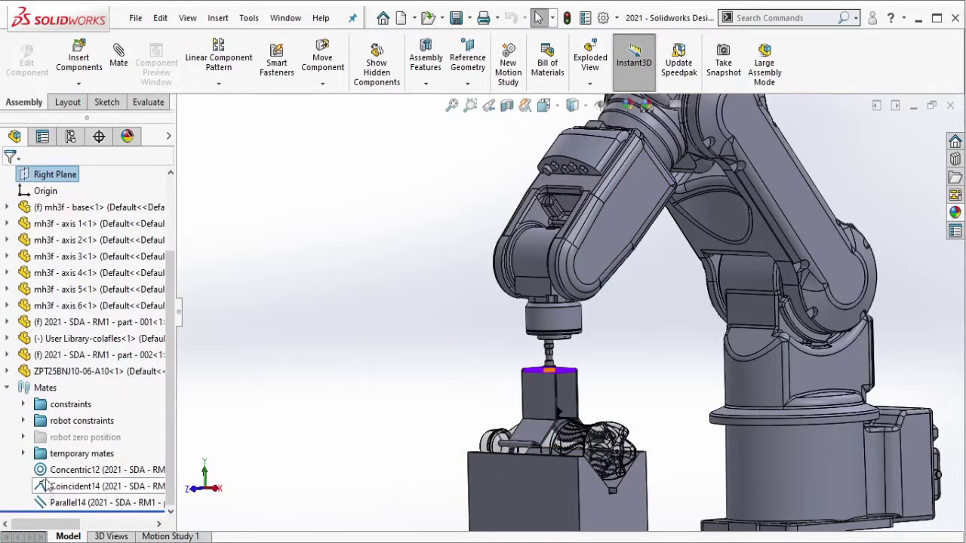
click(22, 453)
click(90, 502)
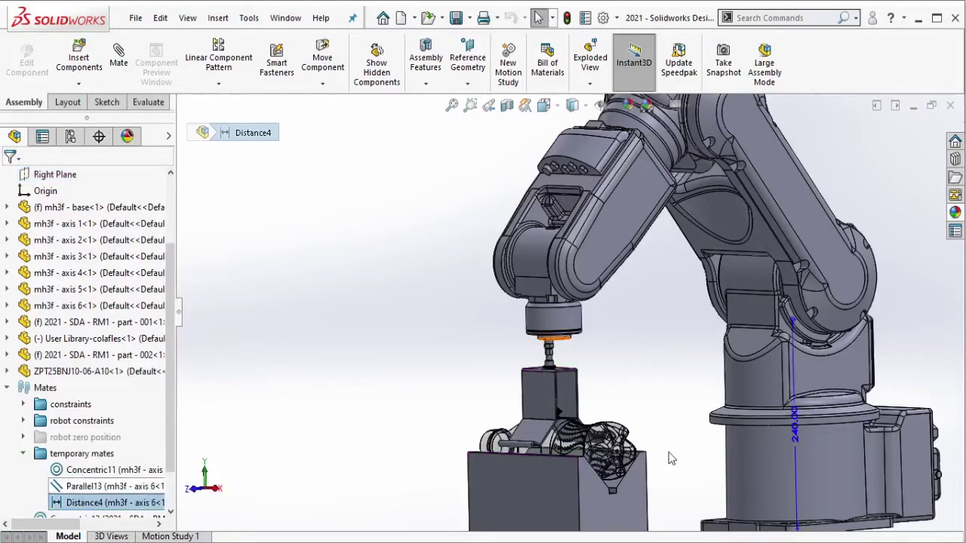
double_click(798, 429)
text(270)
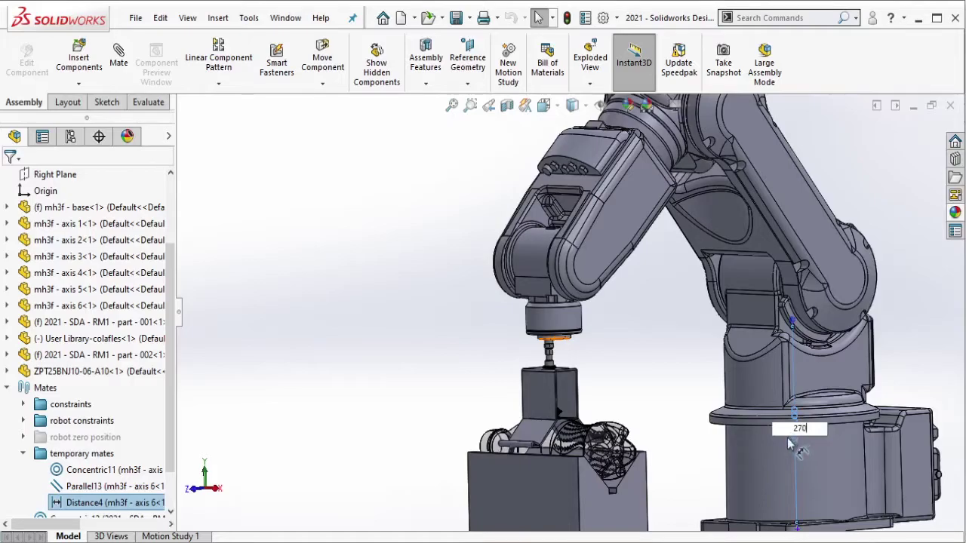
key(Return)
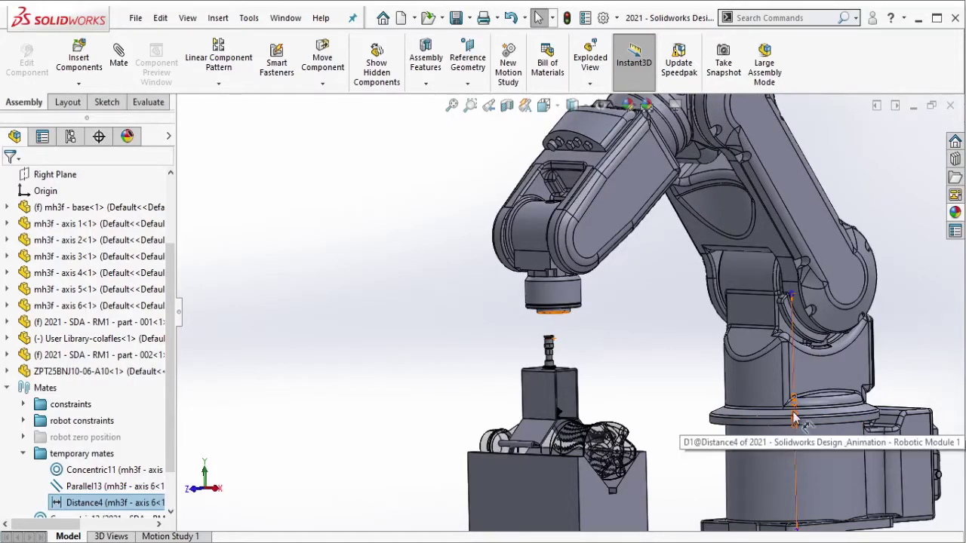
double_click(794, 416)
text(280)
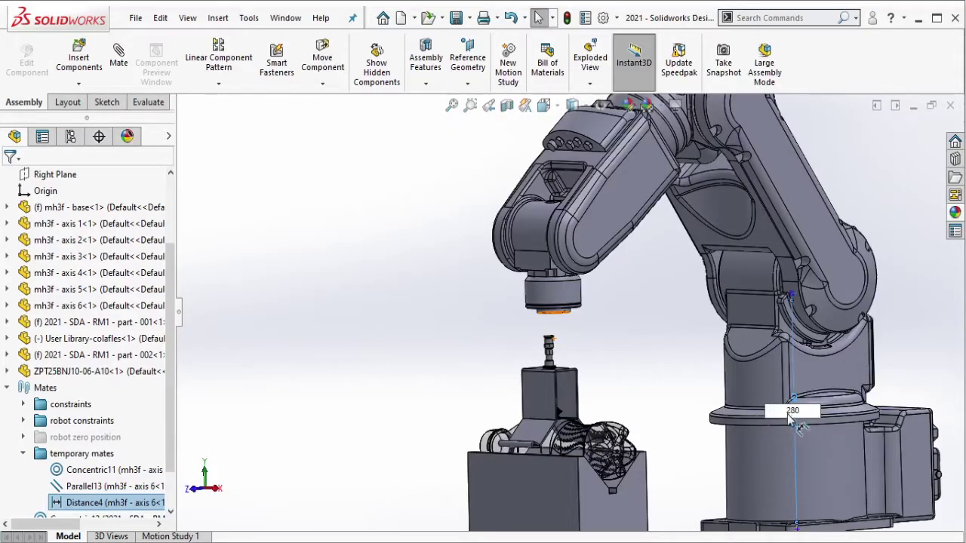
key(Return)
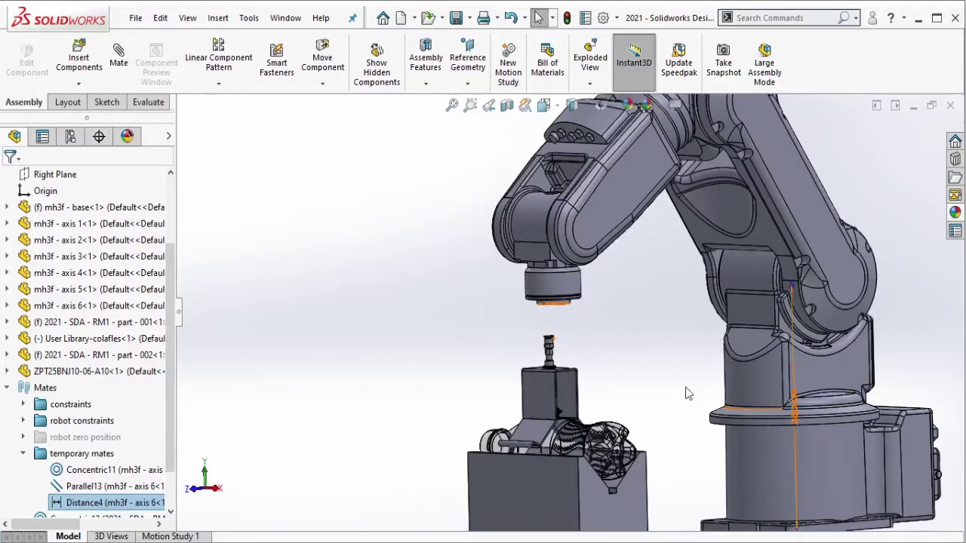
scroll(574, 374, down, 3)
scroll(529, 370, down, 3)
- Turn off transparency on the bottle component and zoom out to the full robot cell
mouse_move(505, 370)
middle_down()
mouse_move(649, 371)
mouse_move(668, 414)
mouse_move(604, 370)
mouse_move(624, 476)
middle_up()
scroll(586, 365, up, 3)
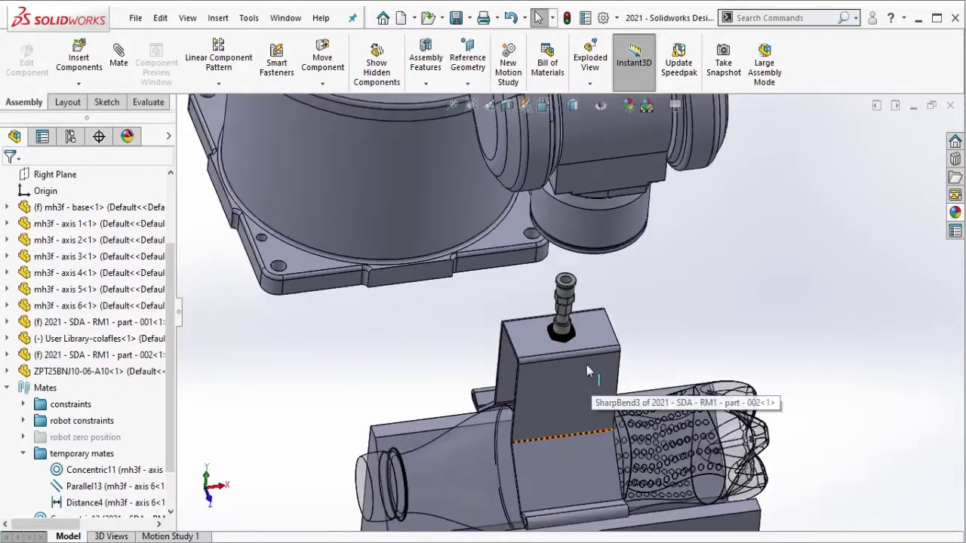
middle_drag(587, 365, 613, 323)
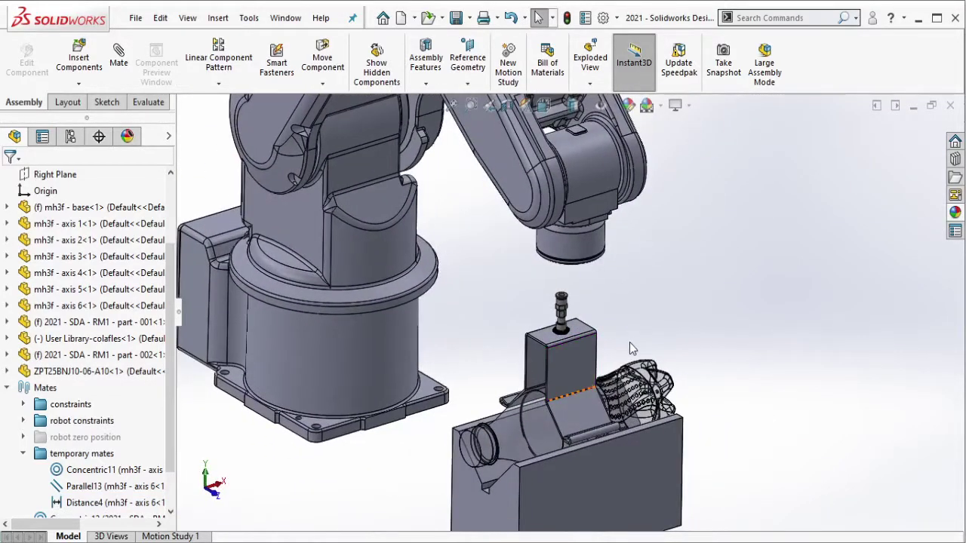
scroll(657, 388, down, 2)
click(665, 390)
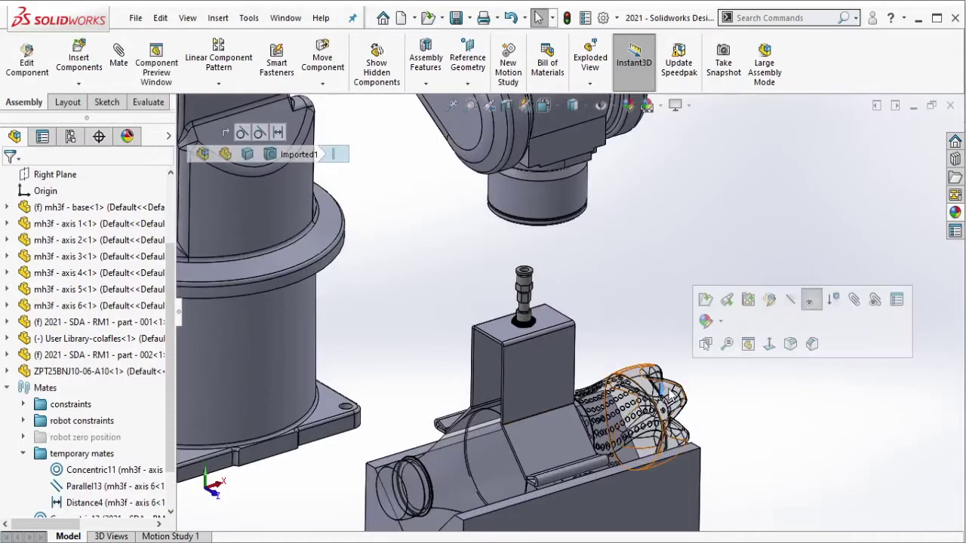
click(815, 303)
click(820, 332)
scroll(820, 332, up, 3)
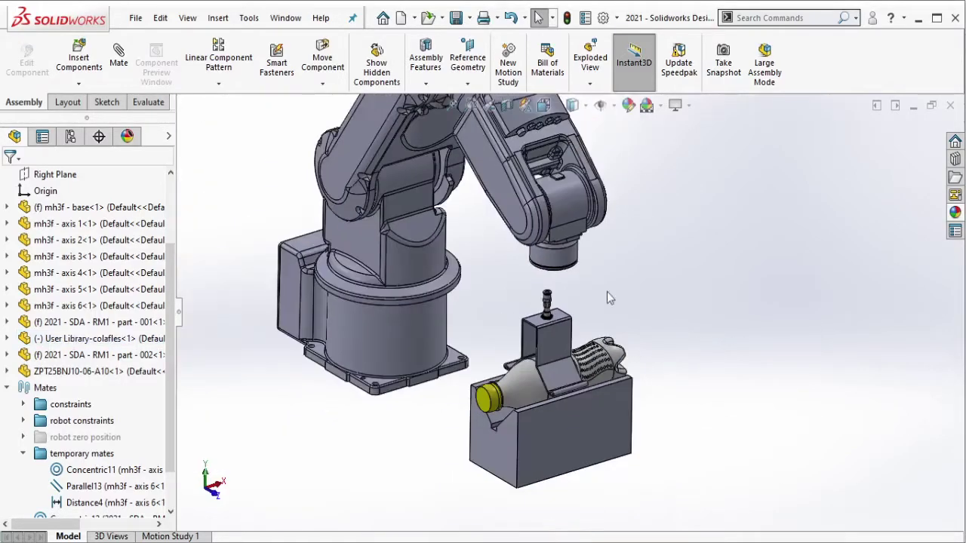
mouse_move(607, 291)
middle_down()
mouse_move(520, 262)
mouse_move(530, 243)
middle_up()
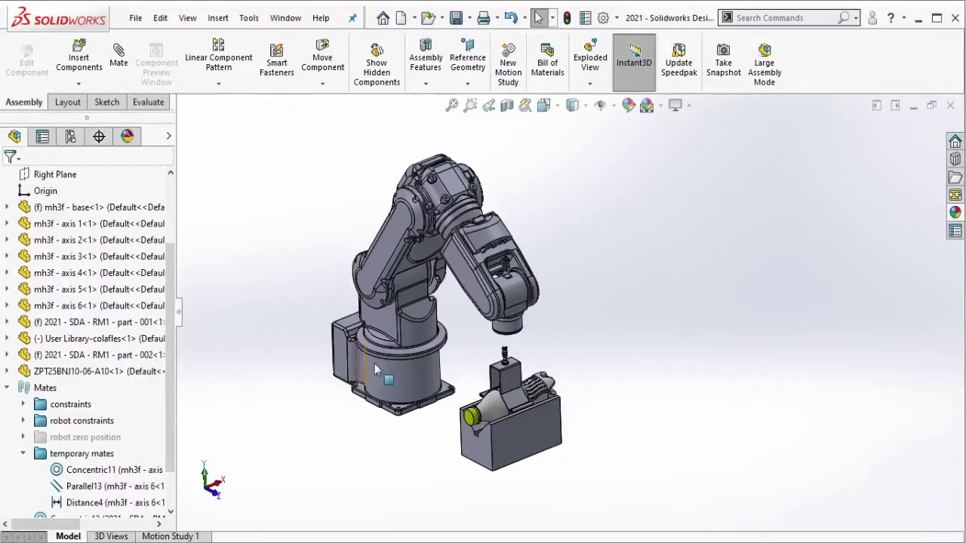
- Insert a new empty part, then delete the temporary Concentric11 mate
click(92, 84)
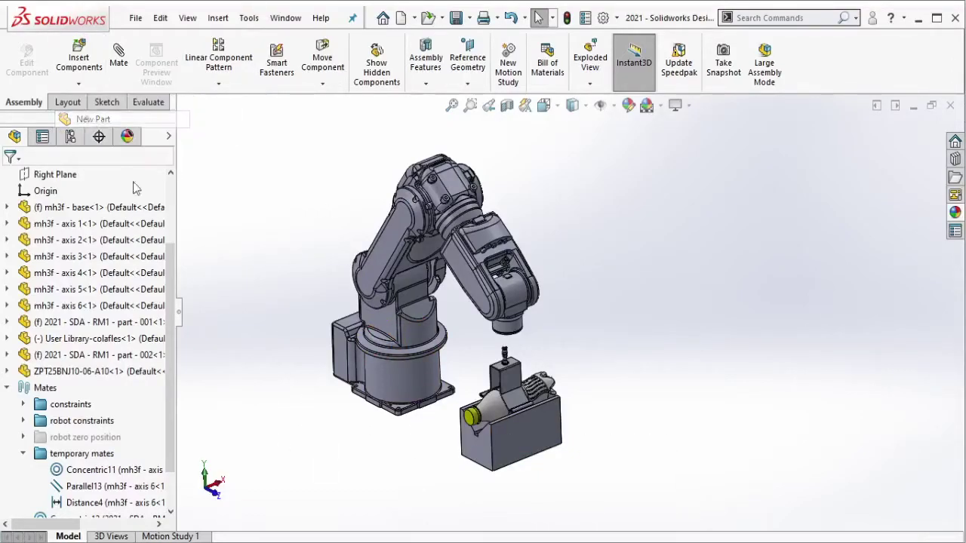
click(232, 280)
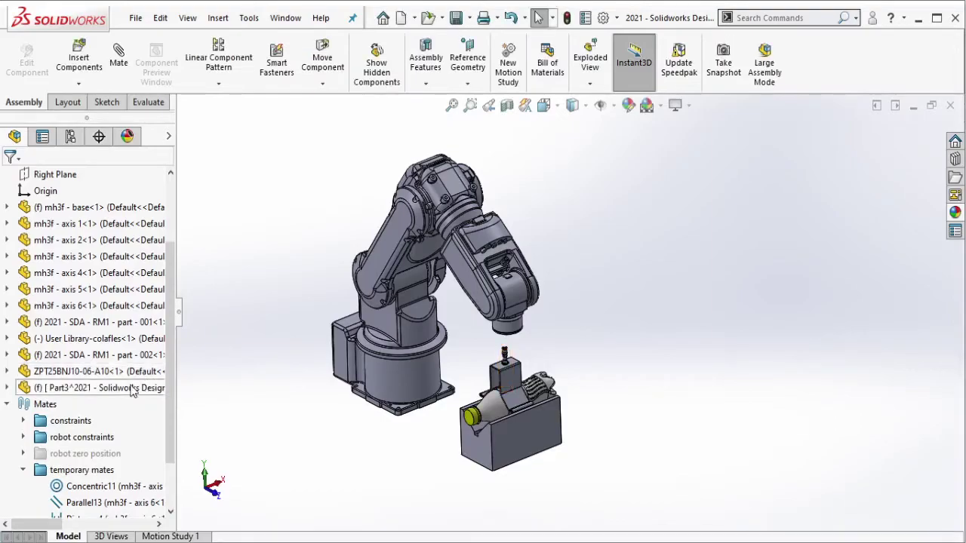
scroll(500, 374, down, 3)
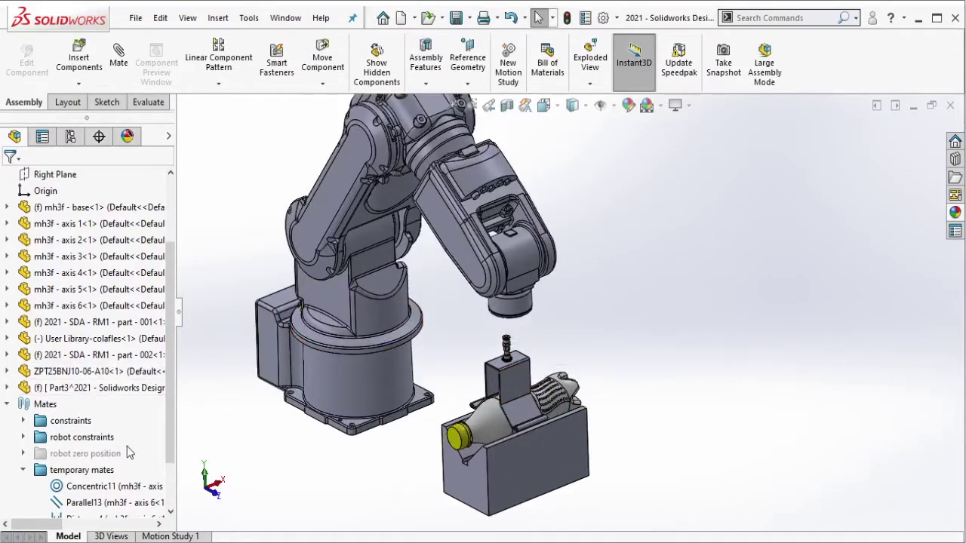
scroll(129, 446, down, 2)
click(126, 425)
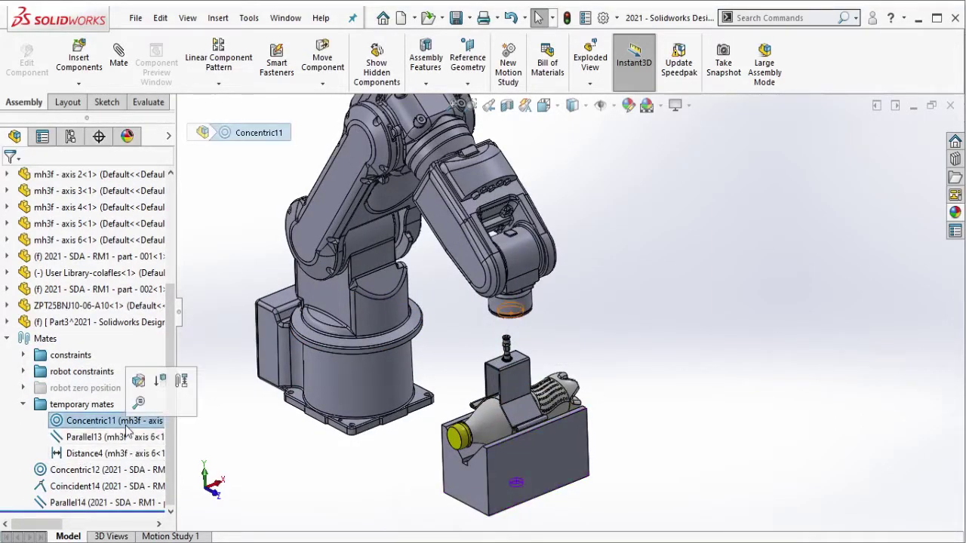
right_click(127, 427)
click(211, 358)
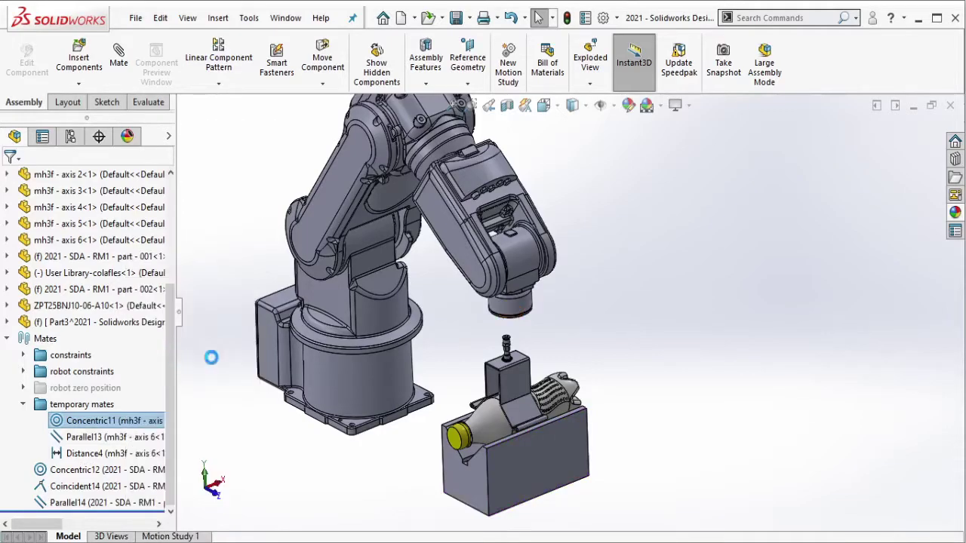
- Add a Concentric mate between the wrist flange's inner hole and the pin's cylindrical face
drag(411, 320, 379, 325)
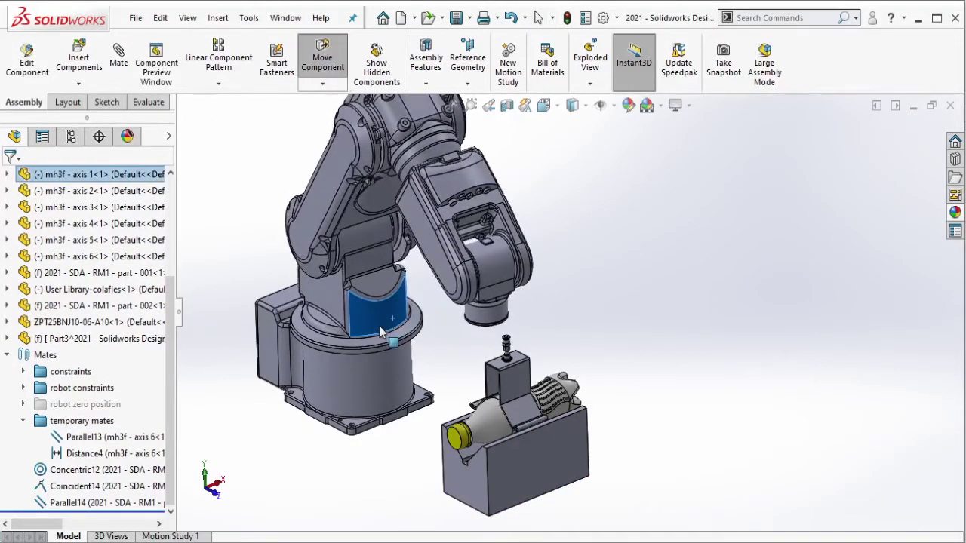
scroll(587, 343, down, 3)
scroll(491, 302, down, 3)
scroll(446, 327, down, 2)
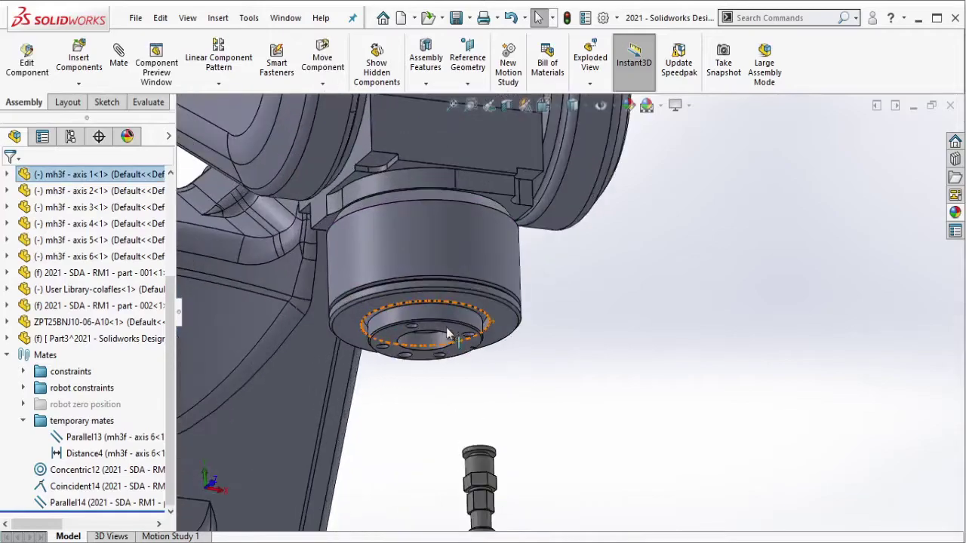
click(443, 341)
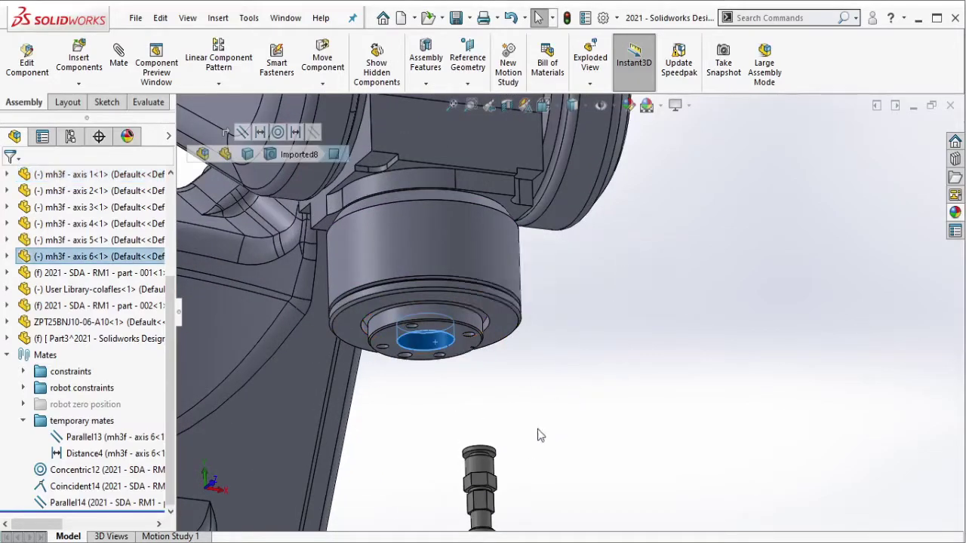
key(m)
middle_drag(509, 462, 612, 469)
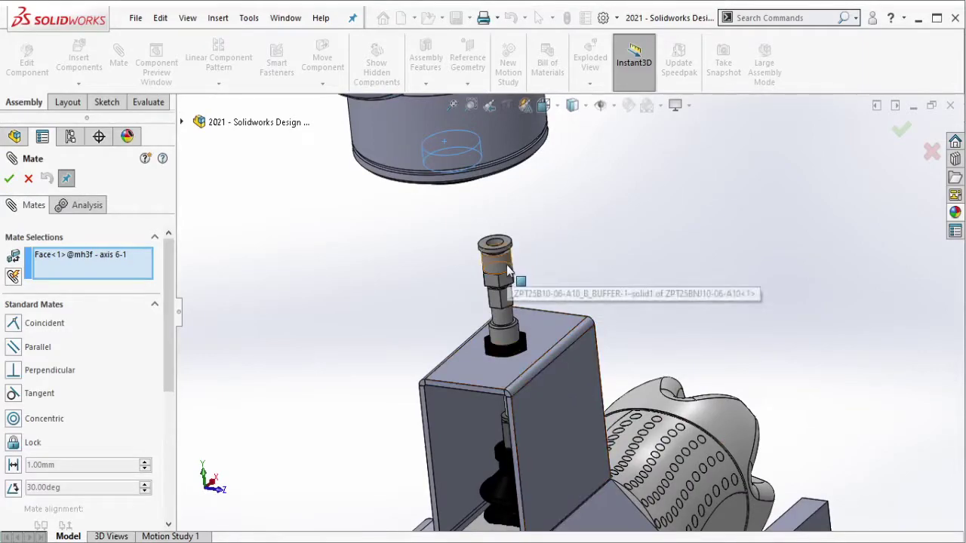
click(506, 265)
click(682, 246)
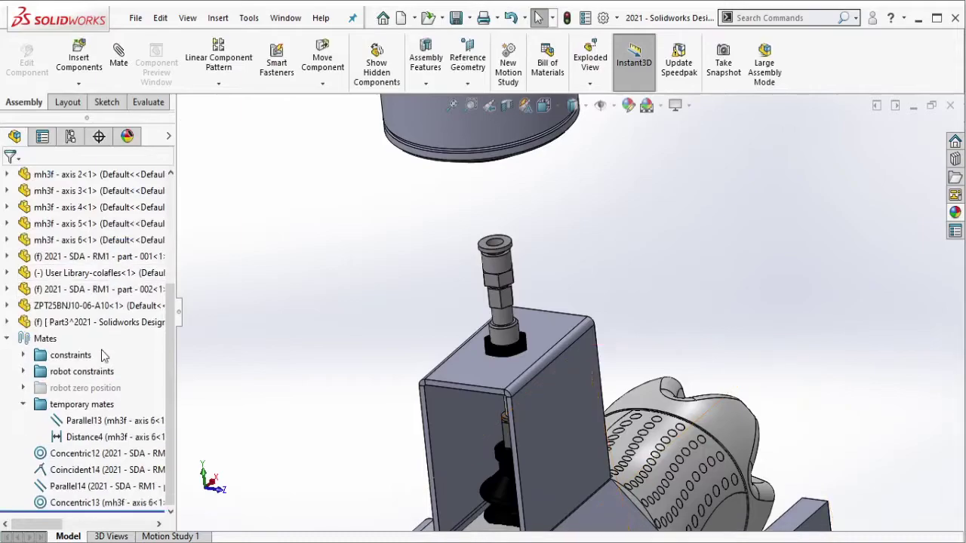
- Move Concentric13 into temporary mates, then select Concentric12, Coincident14 and Parallel14
click(105, 503)
drag(89, 512, 98, 402)
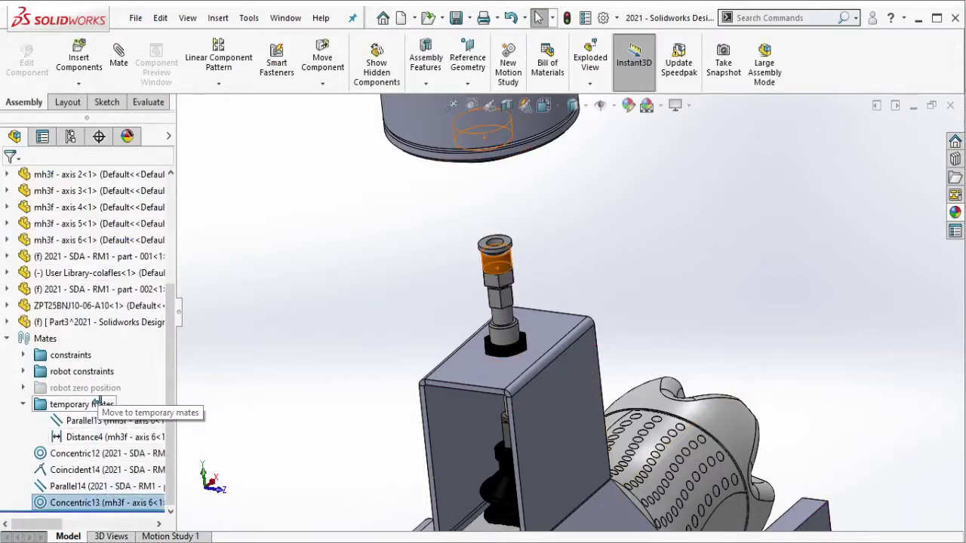
drag(172, 413, 171, 412)
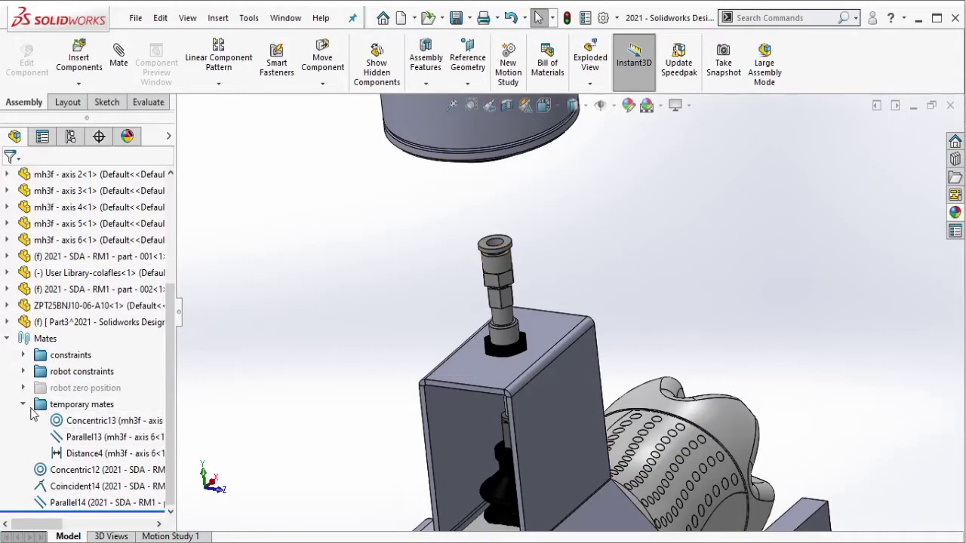
click(76, 470)
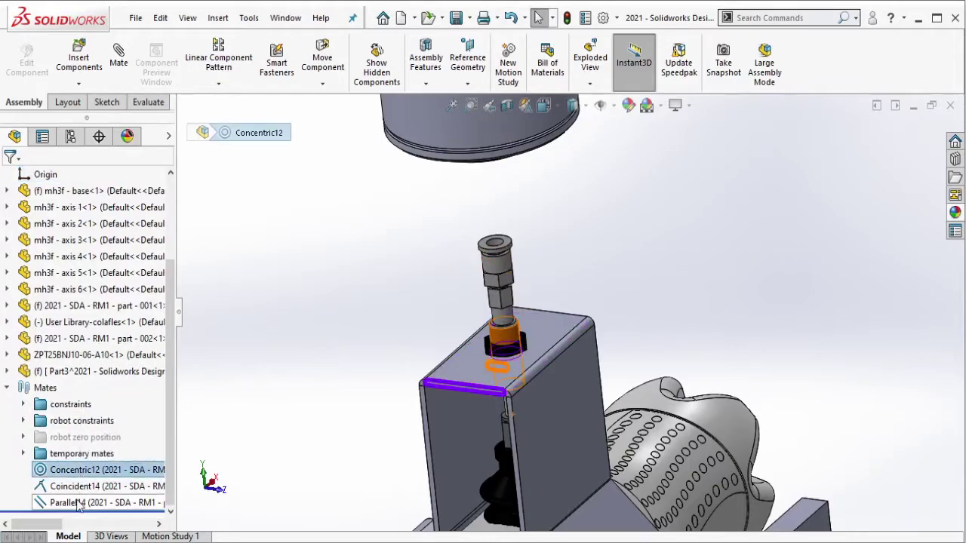
shift+click(77, 503)
key(Escape)
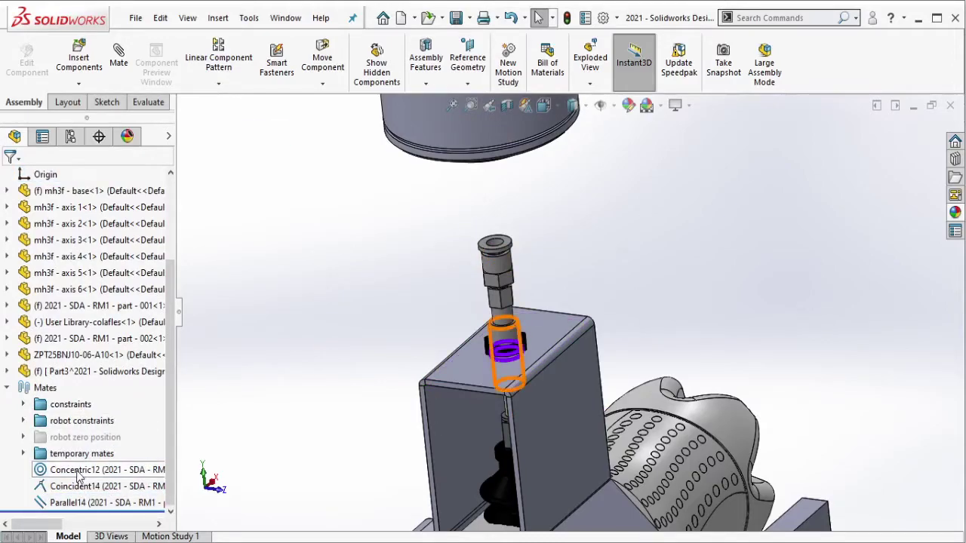
click(76, 470)
shift+click(78, 503)
- Group the three mates in a new folder, move it into constraints, and dissolve it
right_click(77, 486)
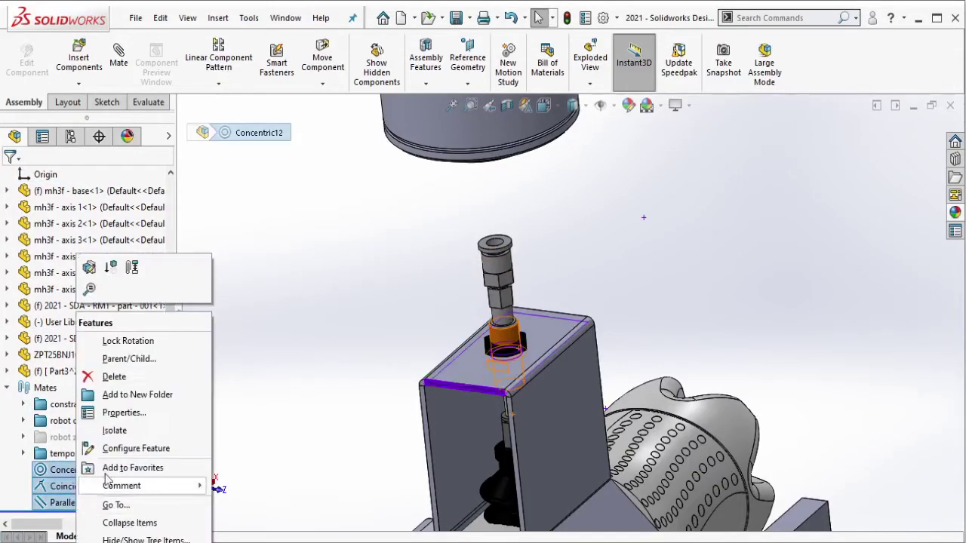
click(138, 394)
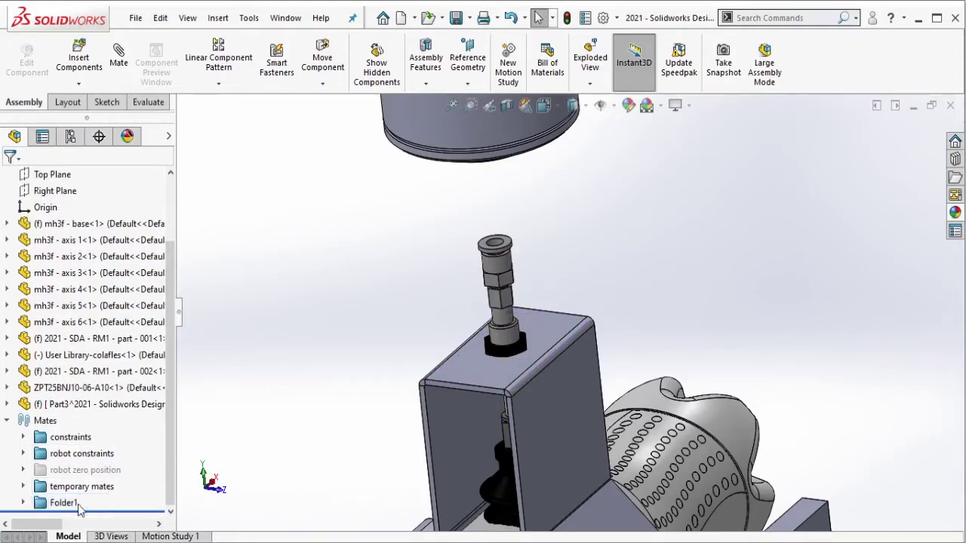
mouse_move(66, 510)
mouse_down()
mouse_move(75, 440)
mouse_move(31, 461)
mouse_up()
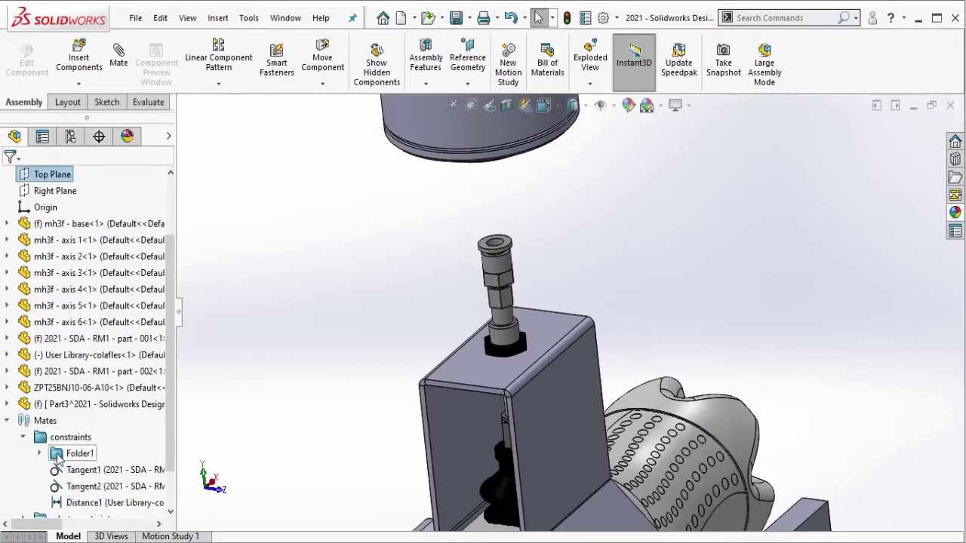
right_click(58, 457)
click(92, 397)
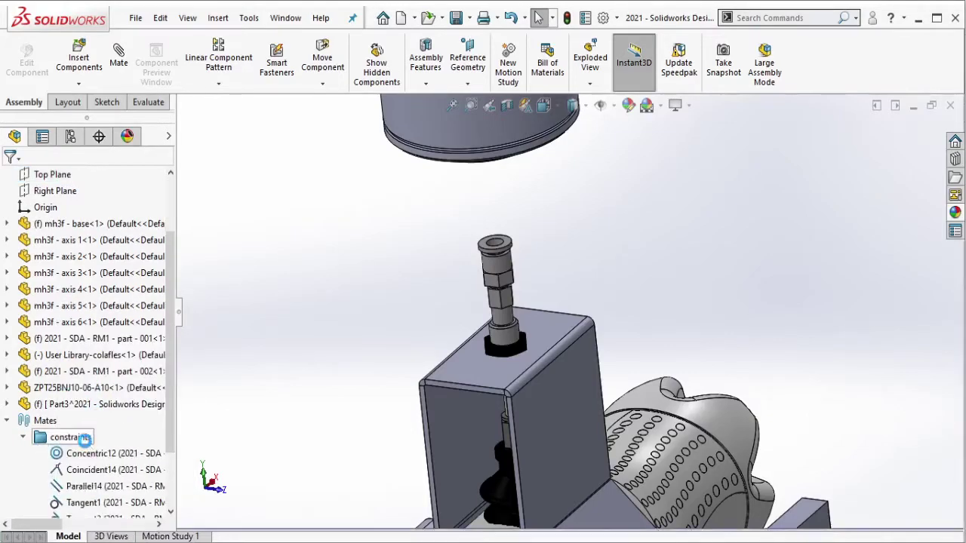
click(22, 437)
middle_drag(315, 381, 694, 333)
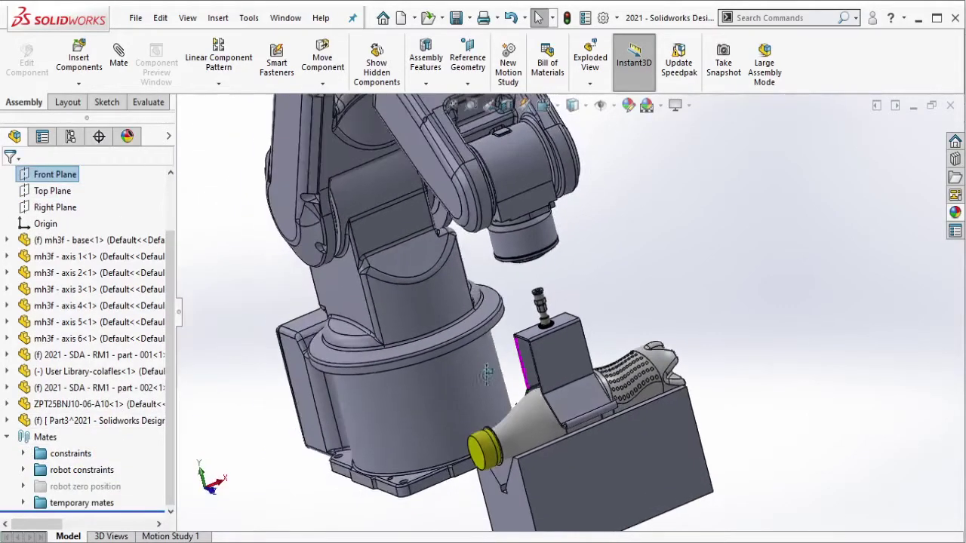
- Edit Part3, the bracket, in place within the assembly
scroll(694, 333, down, 2)
scroll(694, 333, down, 2)
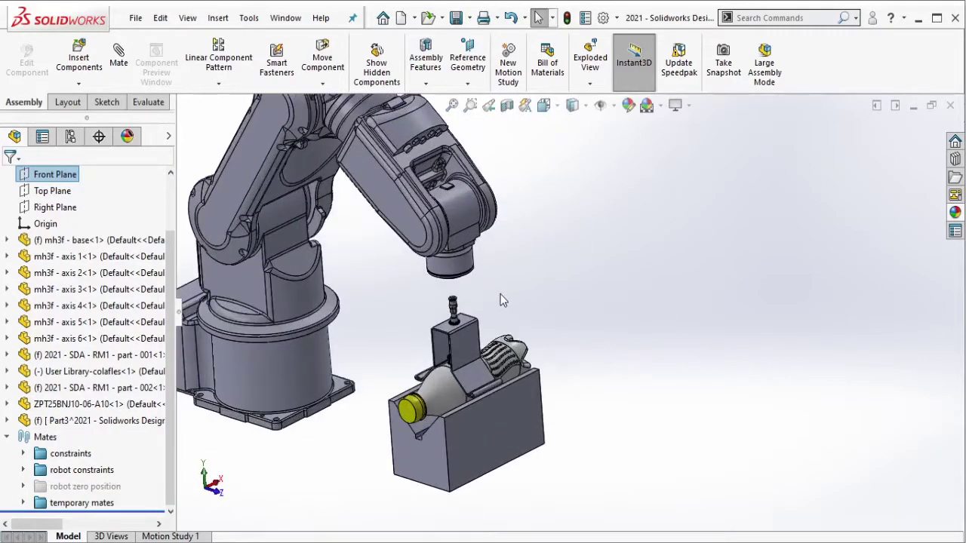
click(95, 428)
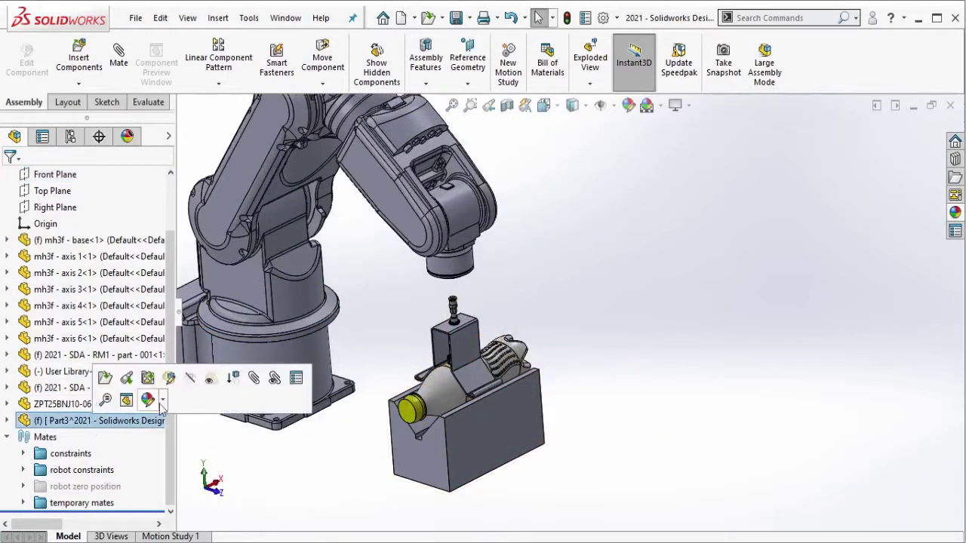
click(184, 372)
- Open a new sketch on the bracket's flat front face and switch to the Centerline tool
scroll(489, 332, down, 3)
middle_drag(489, 332, 476, 328)
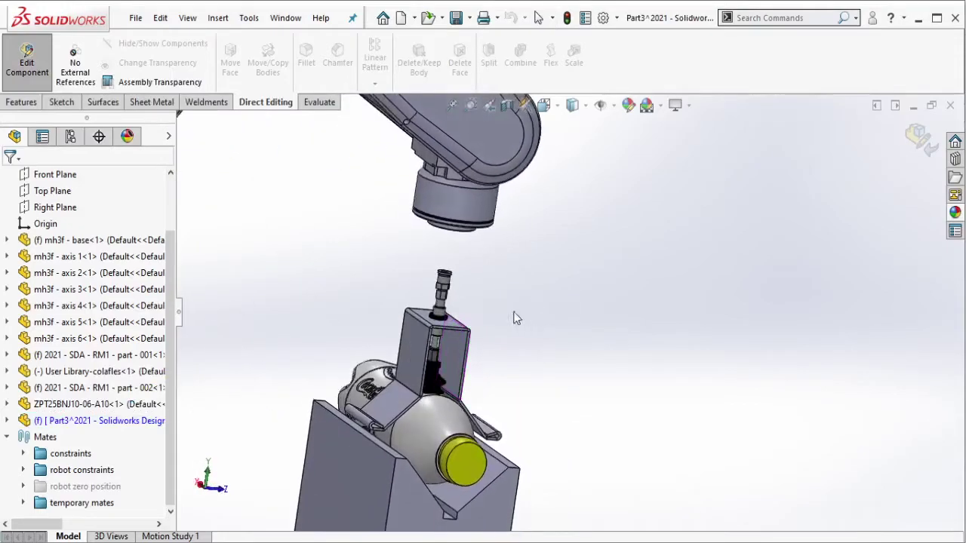
click(448, 336)
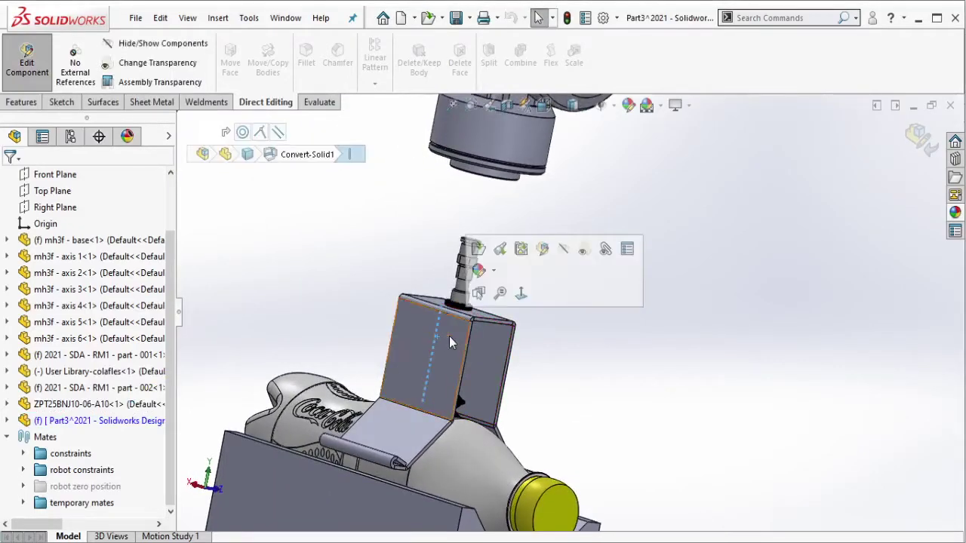
click(517, 296)
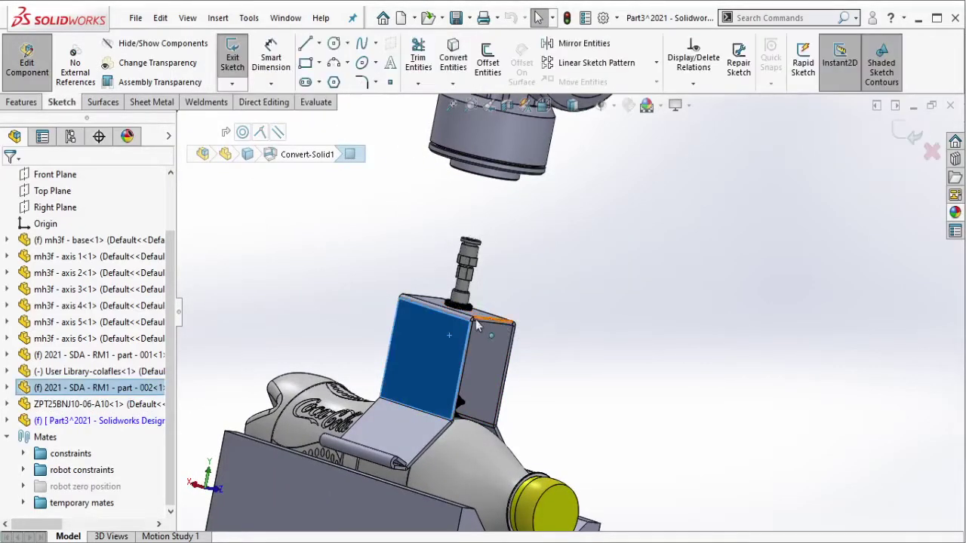
middle_drag(471, 324, 374, 134)
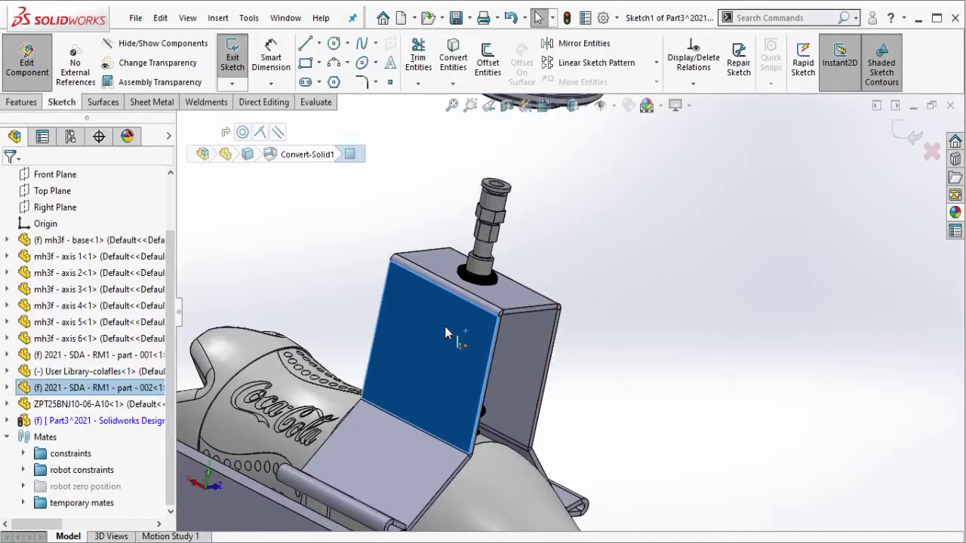
click(373, 135)
click(320, 43)
click(332, 76)
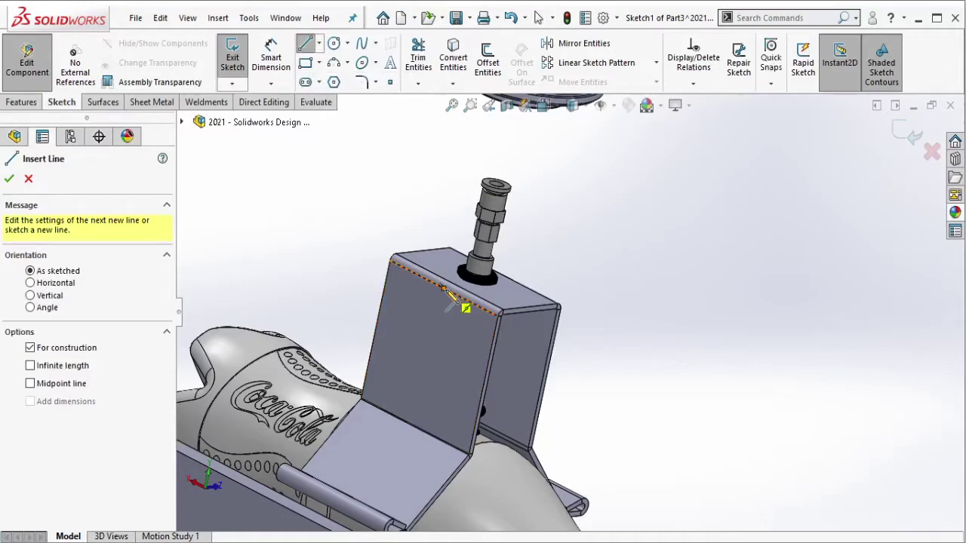
- Draw a centerline down the bracket face and a corner rectangle over it
click(444, 288)
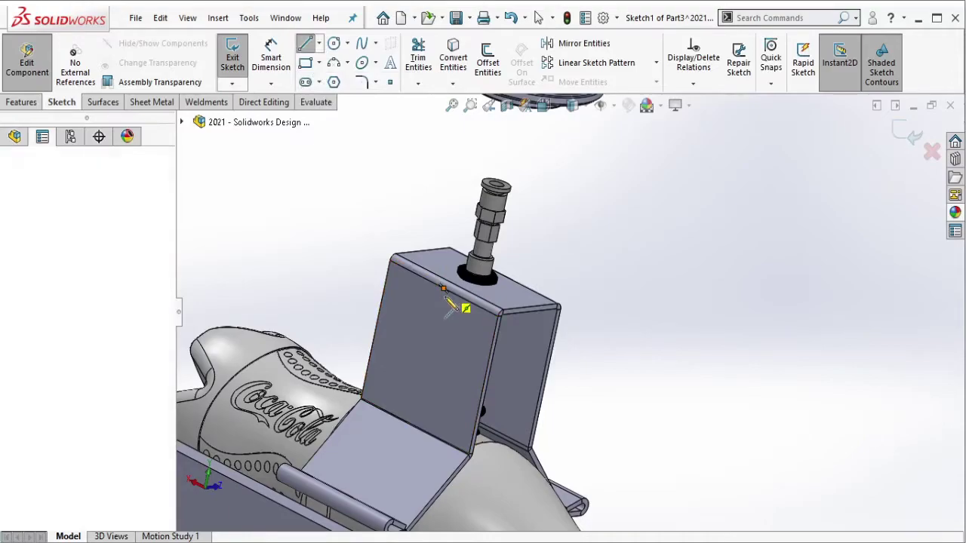
click(423, 392)
key(Escape)
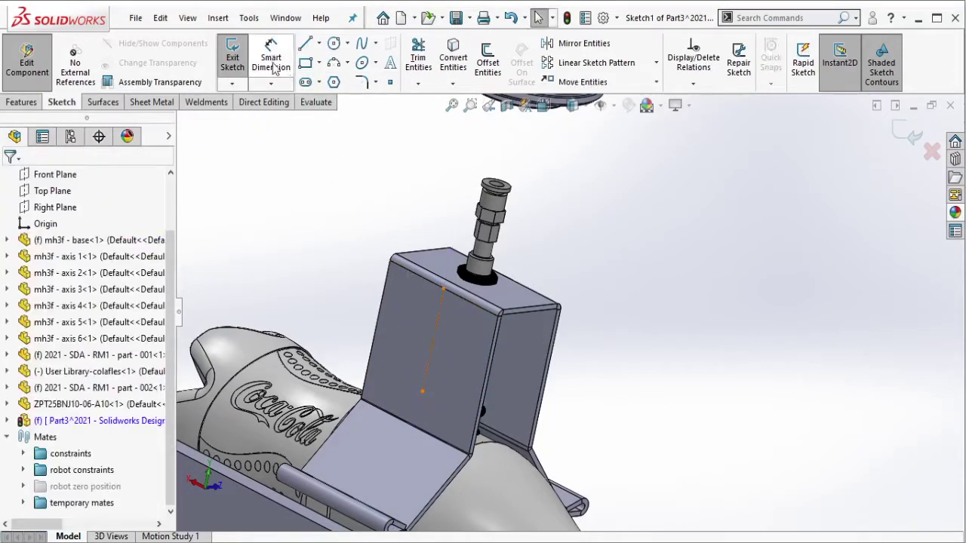
key(r)
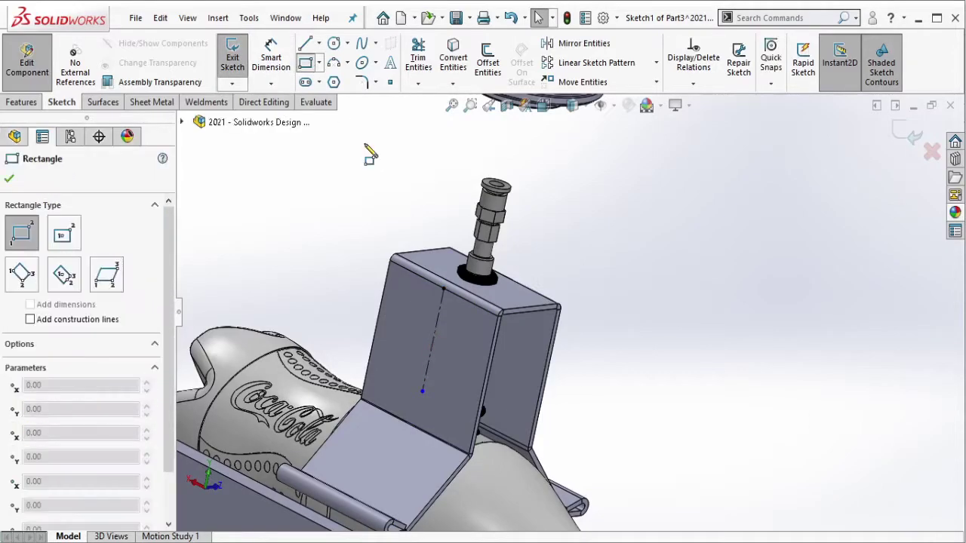
click(364, 143)
click(510, 413)
key(Escape)
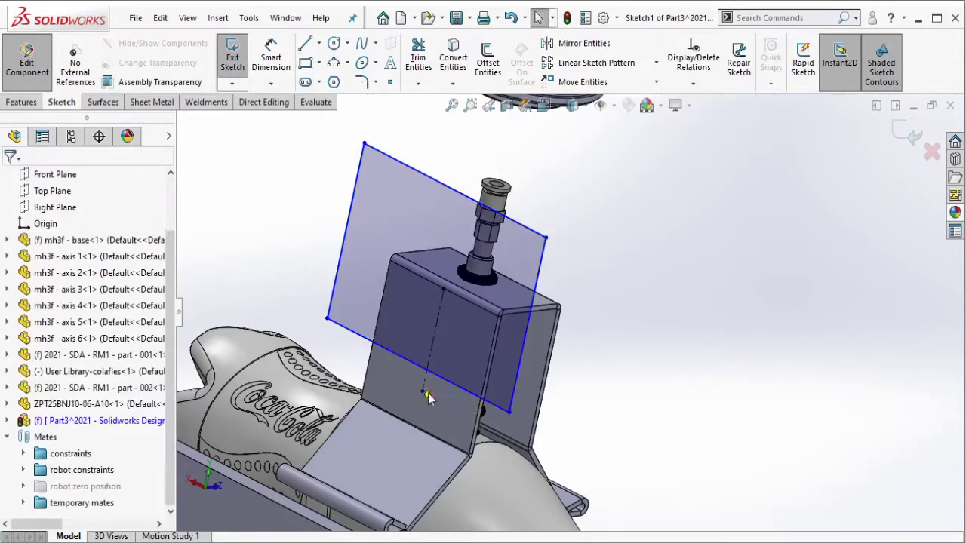
- Center the rectangle on the centerline with a midpoint relation and resize it to fit the bracket face
click(424, 391)
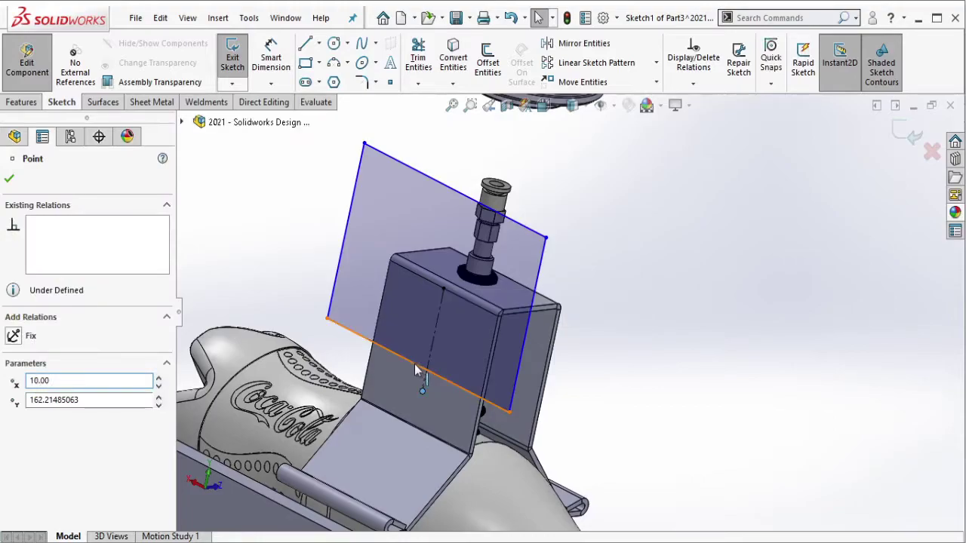
click(414, 364)
ctrl+click(422, 390)
click(559, 317)
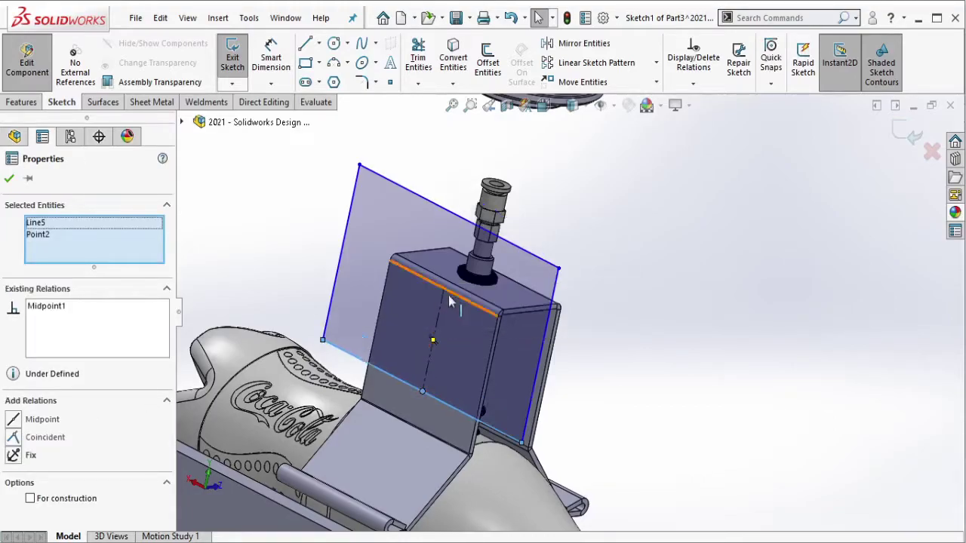
key(Escape)
drag(323, 341, 385, 337)
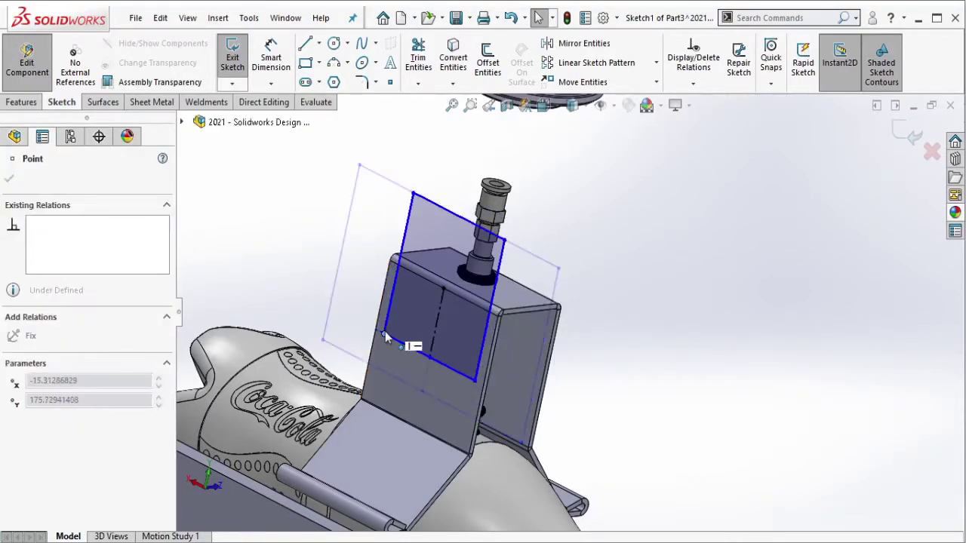
key(Escape)
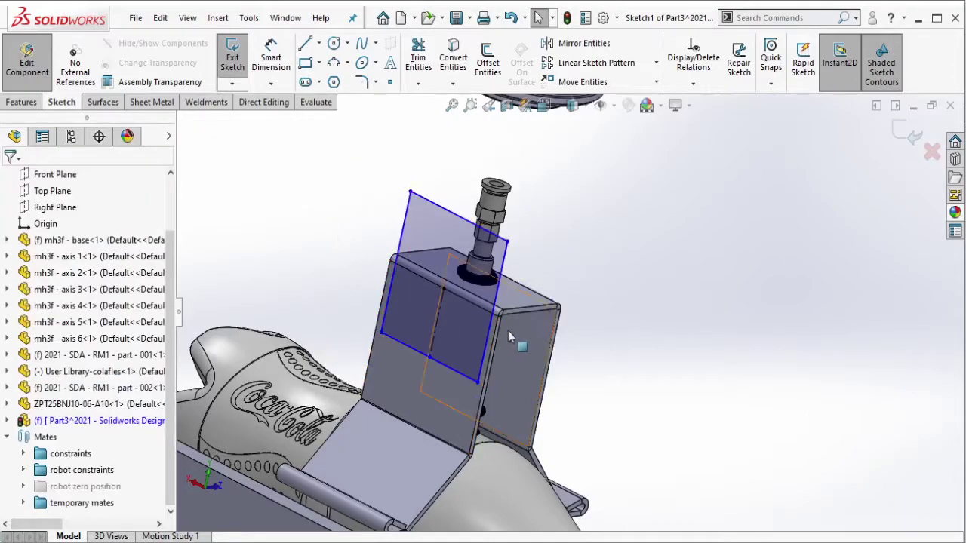
- Make the rectangle's right side collinear with the bracket's side edge
click(490, 331)
ctrl+click(496, 336)
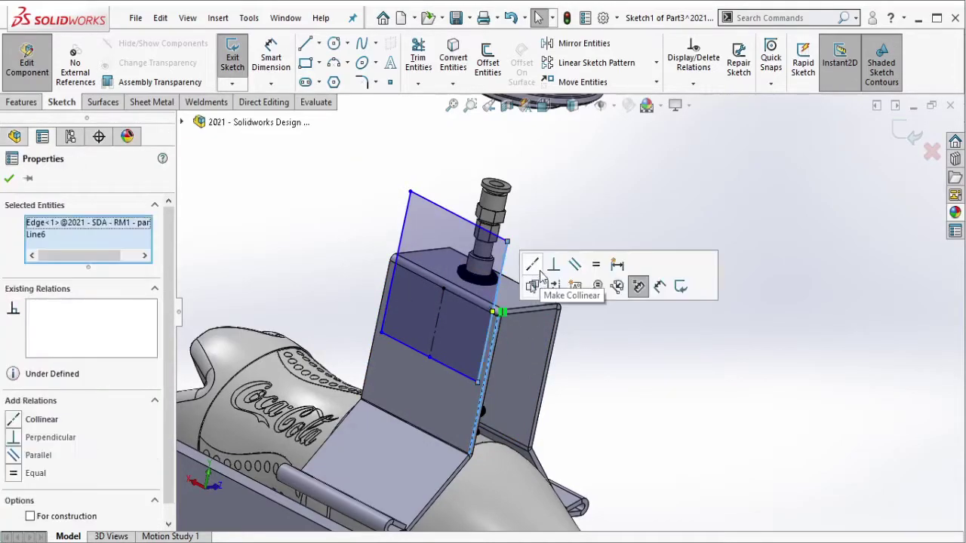
click(533, 264)
key(Escape)
- Delete that right side's Collinear relation so the sketch is under defined
click(492, 355)
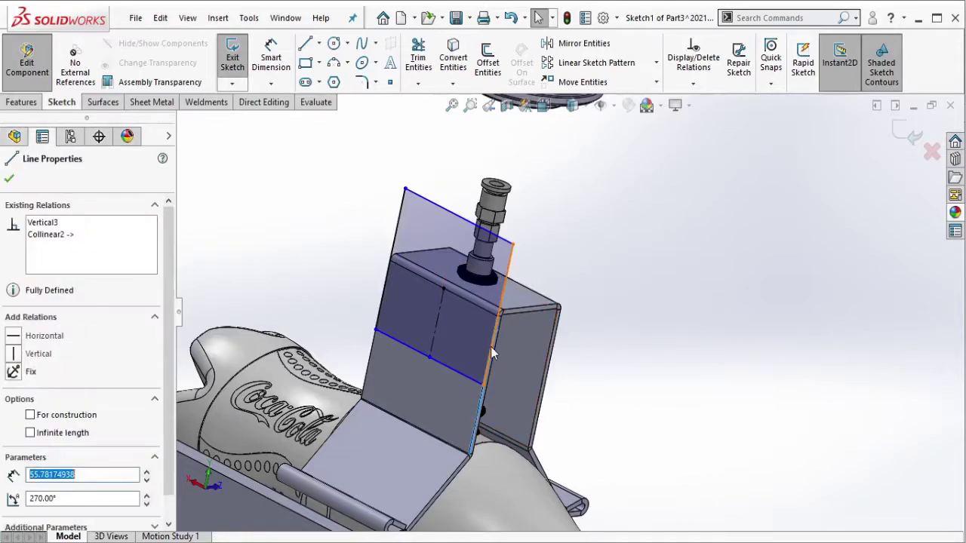
right_click(491, 318)
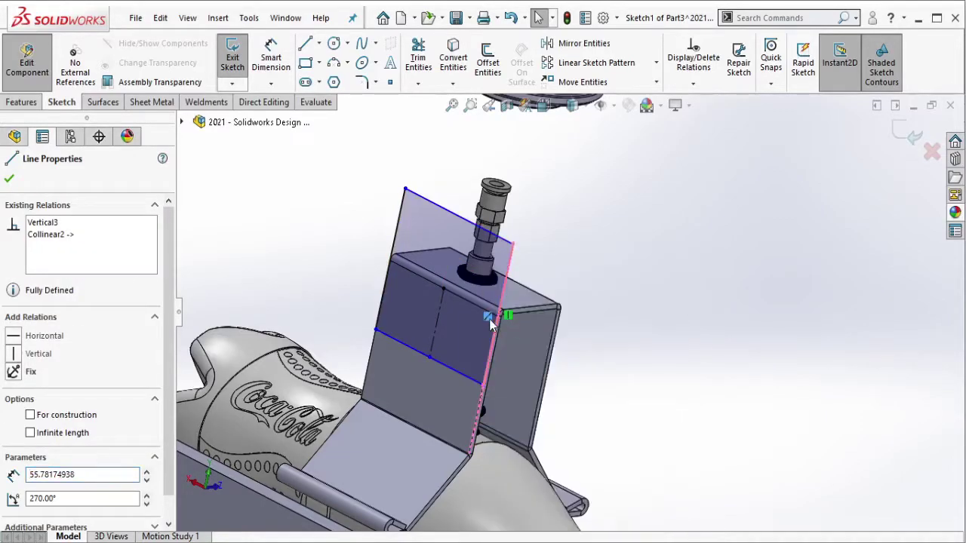
right_click(488, 324)
click(527, 505)
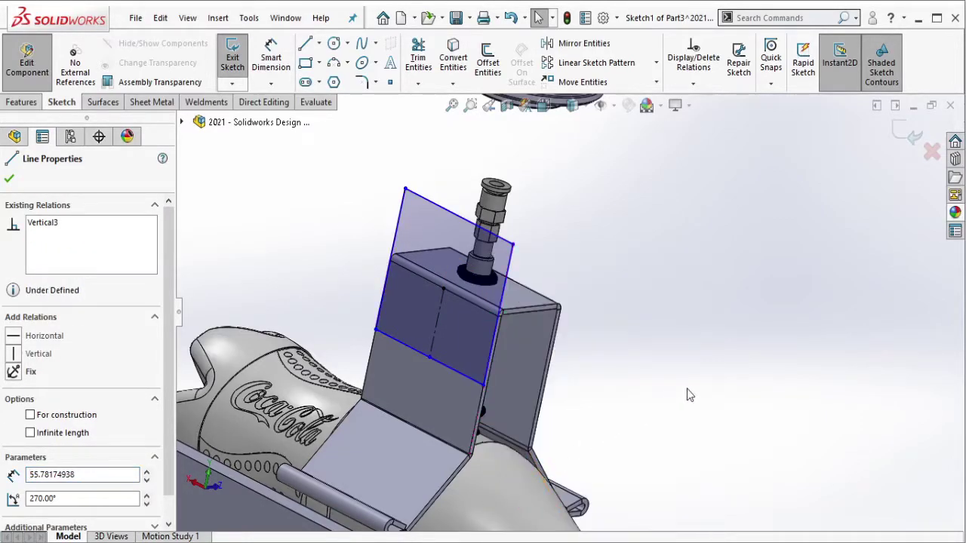
click(690, 395)
click(276, 65)
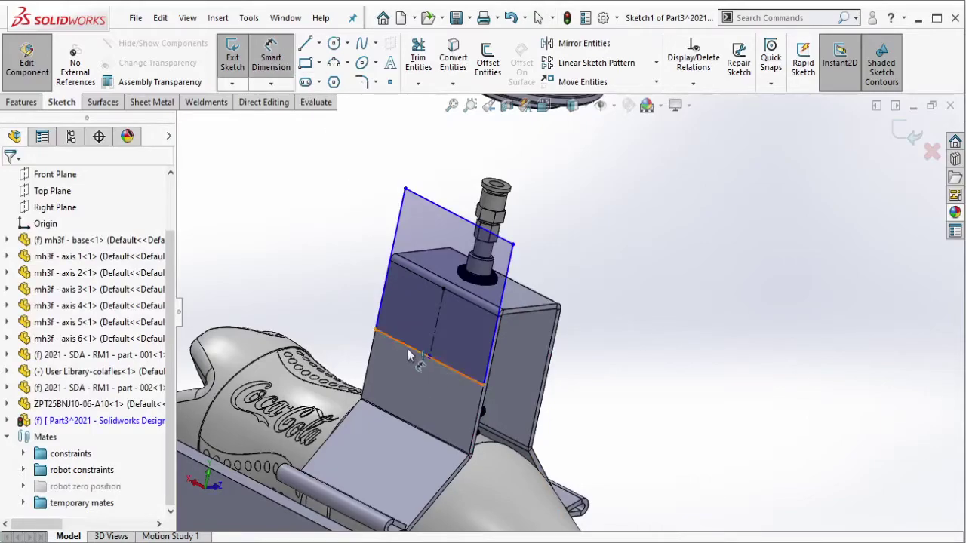
- Dimension the bottom sketch line at 60 mm
click(408, 354)
click(320, 336)
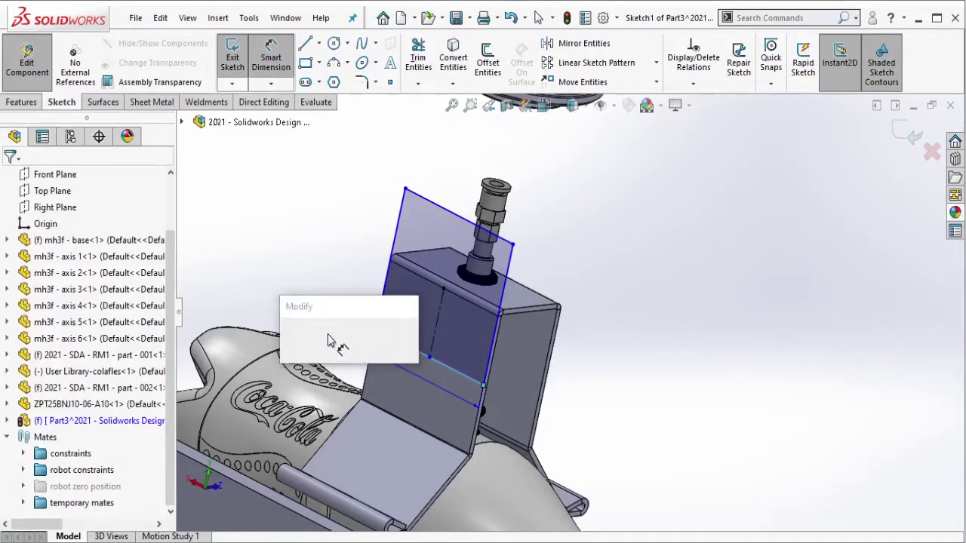
key(Return)
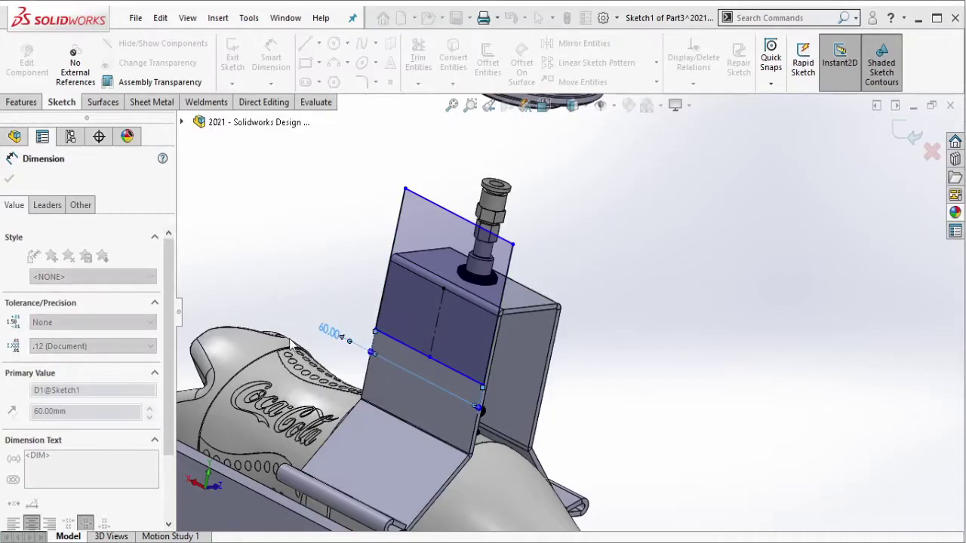
key(Escape)
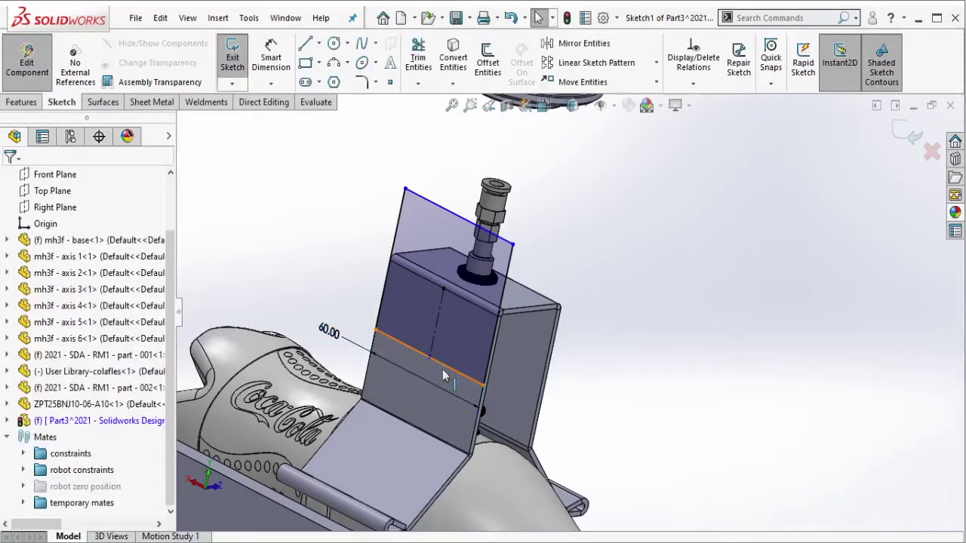
click(441, 393)
mouse_move(441, 393)
middle_down()
mouse_move(400, 307)
mouse_move(317, 257)
middle_up()
click(301, 247)
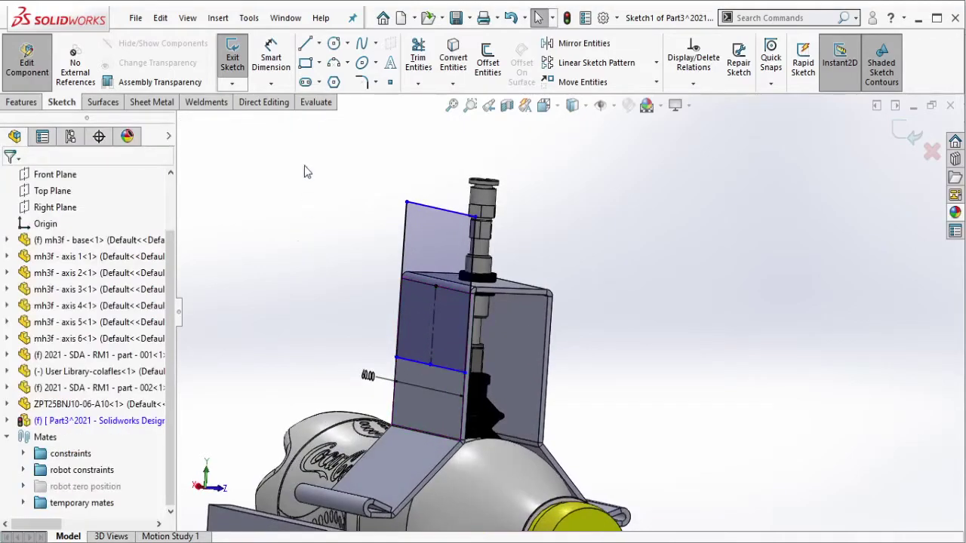
- Dimension the vertical side line at 30 mm
click(271, 59)
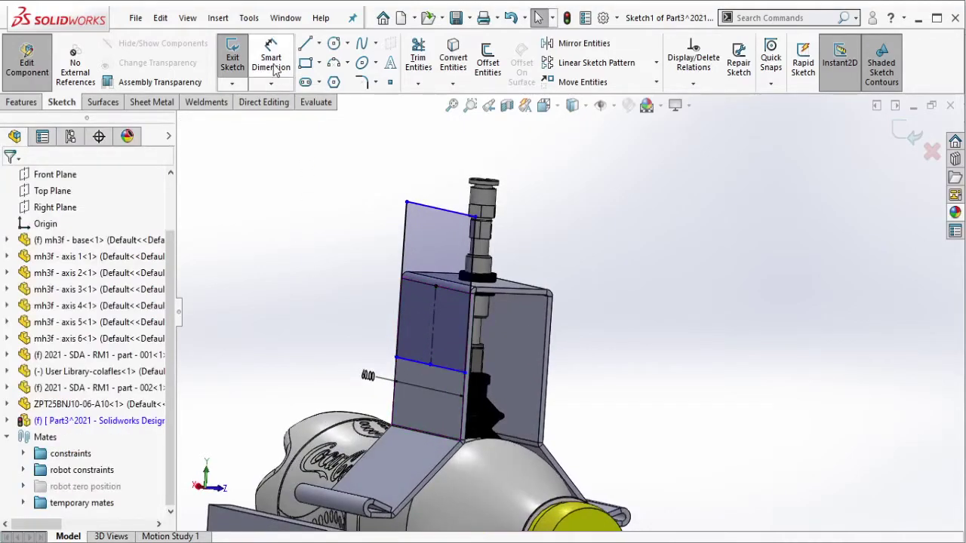
click(434, 313)
click(370, 325)
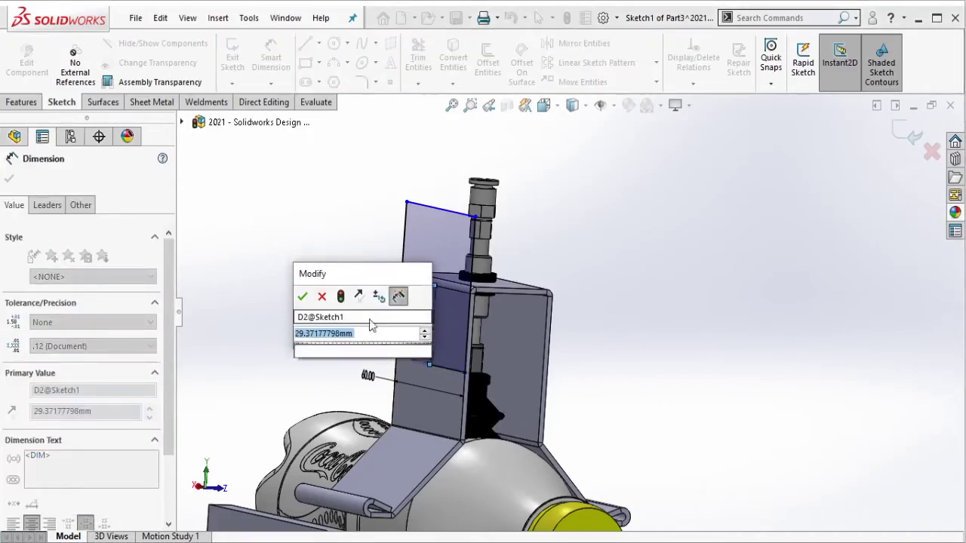
text(30)
click(301, 296)
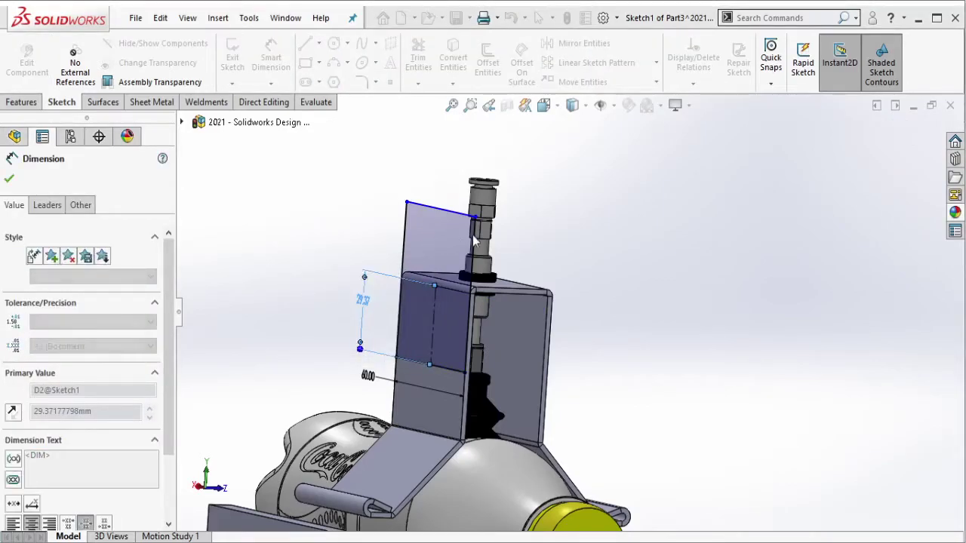
key(Escape)
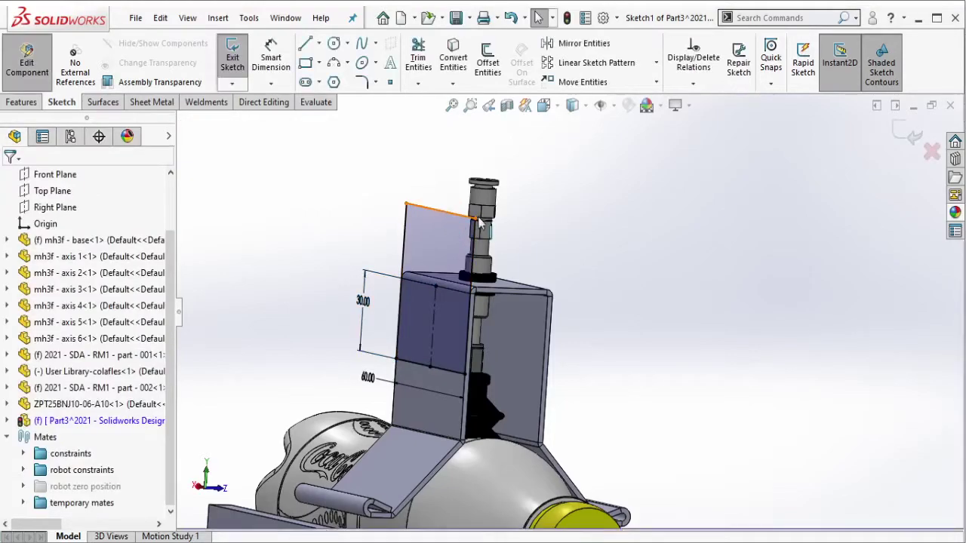
- Make the top line collinear with the flange edge, then delete that relation again
click(457, 215)
scroll(551, 191, down, 5)
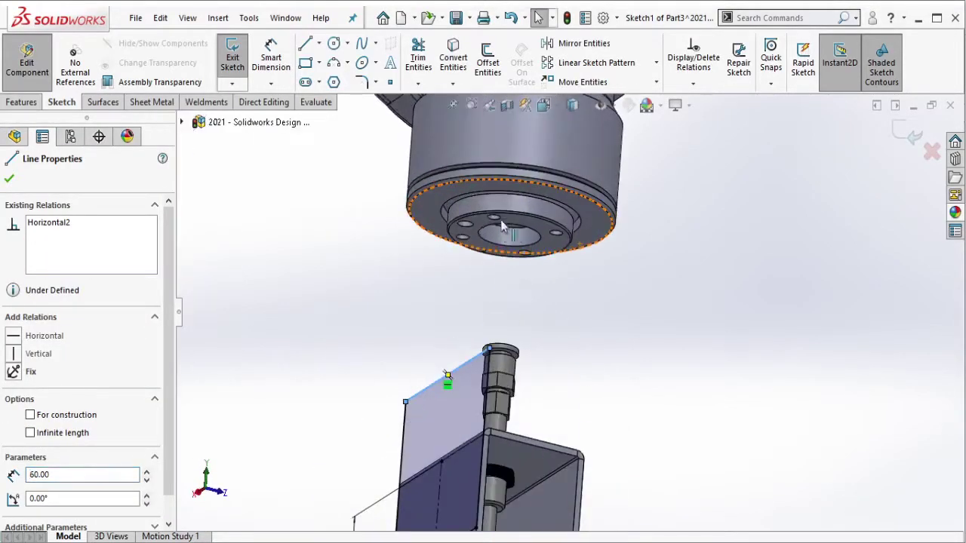
click(453, 224)
ctrl+click(462, 229)
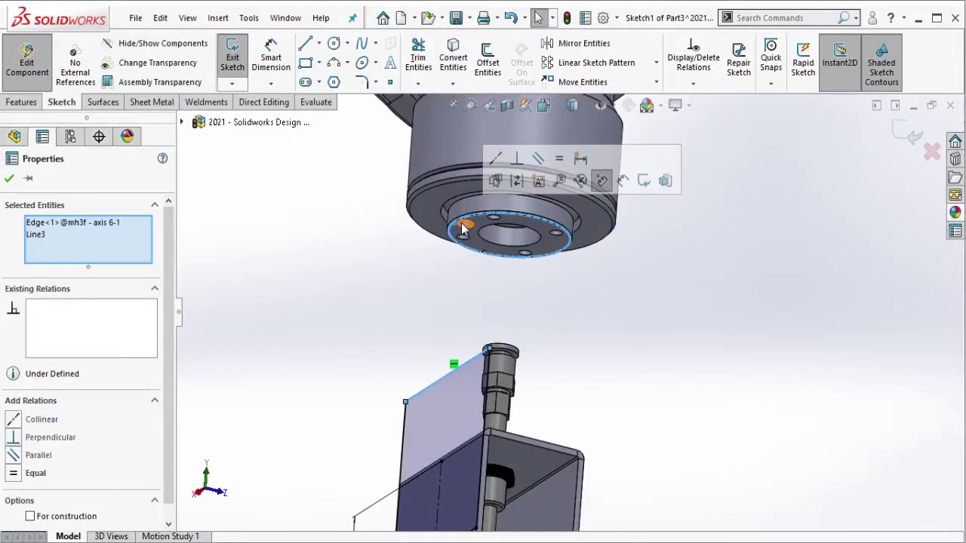
click(499, 157)
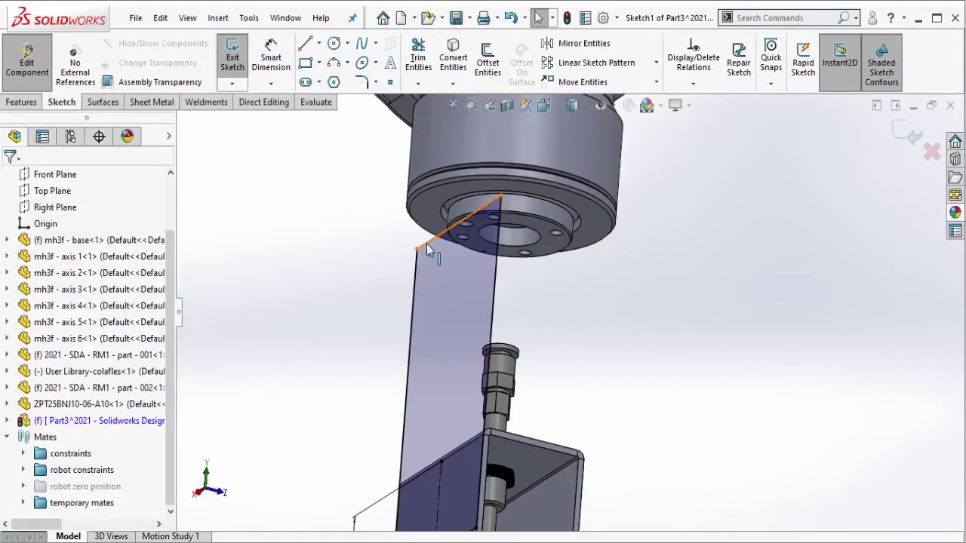
click(428, 250)
right_click(432, 254)
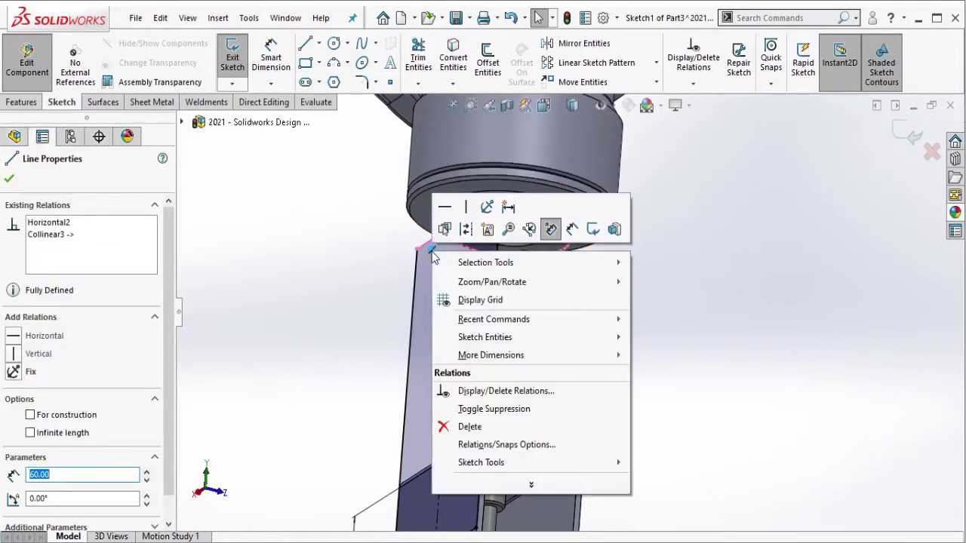
click(470, 426)
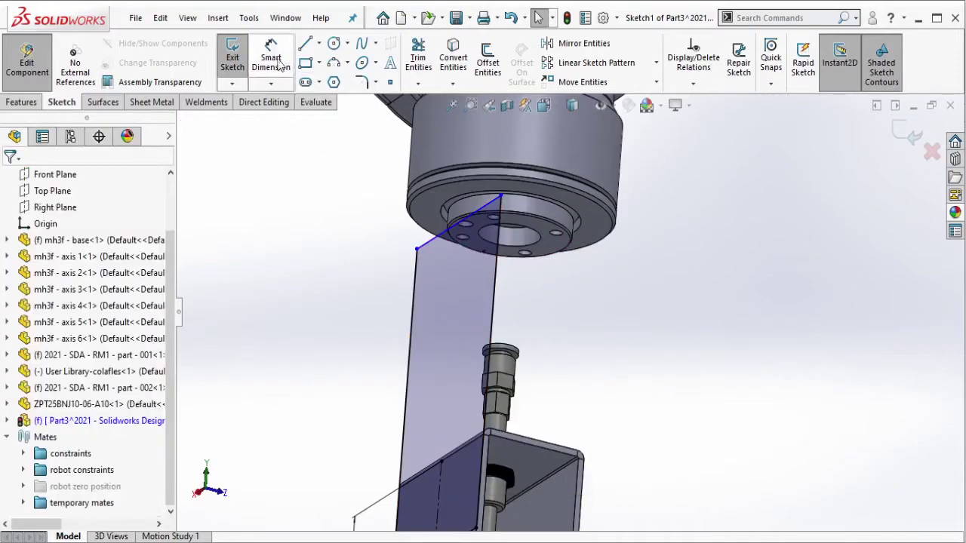
- Add a 107.04 mm height dimension on the left side and delete the 30.00 dimension
click(414, 344)
click(404, 377)
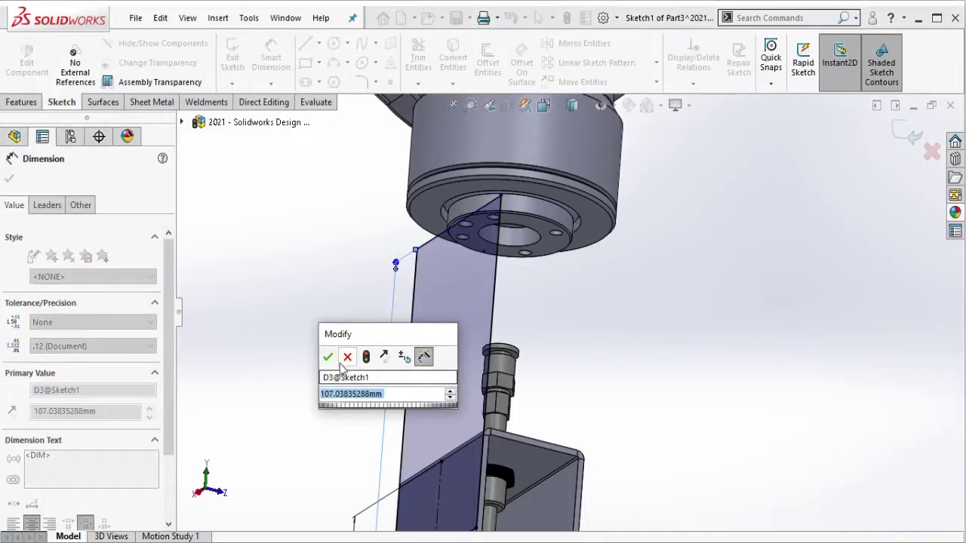
click(329, 357)
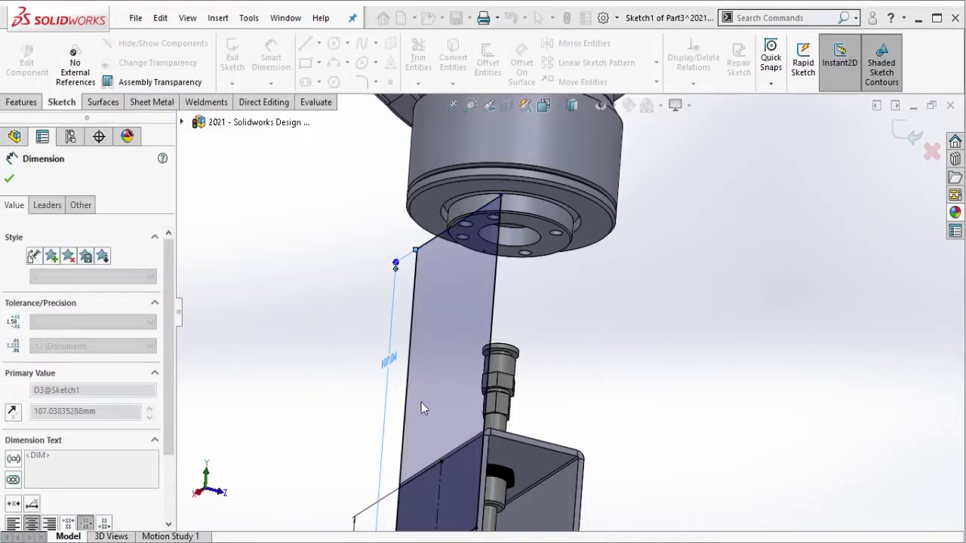
key(Escape)
middle_drag(425, 410, 462, 389)
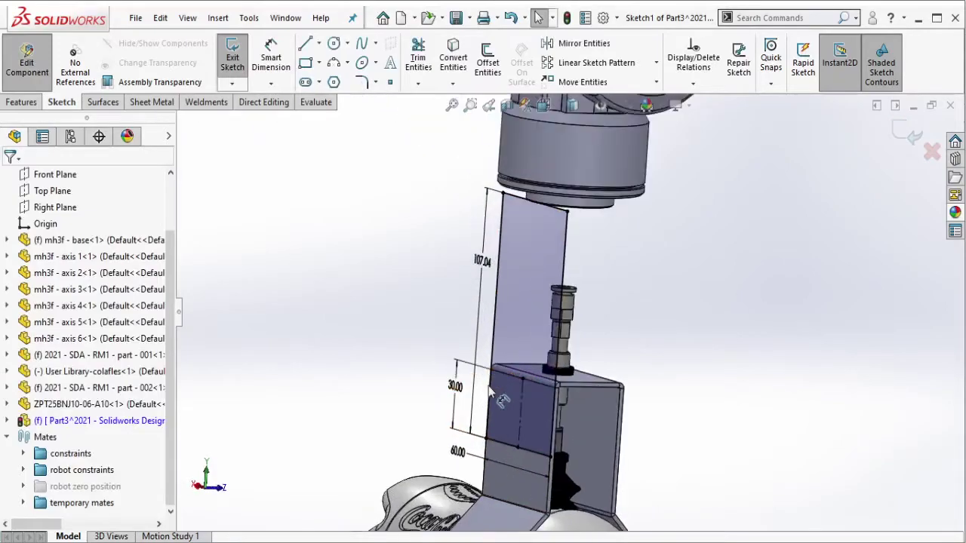
click(463, 389)
right_click(462, 386)
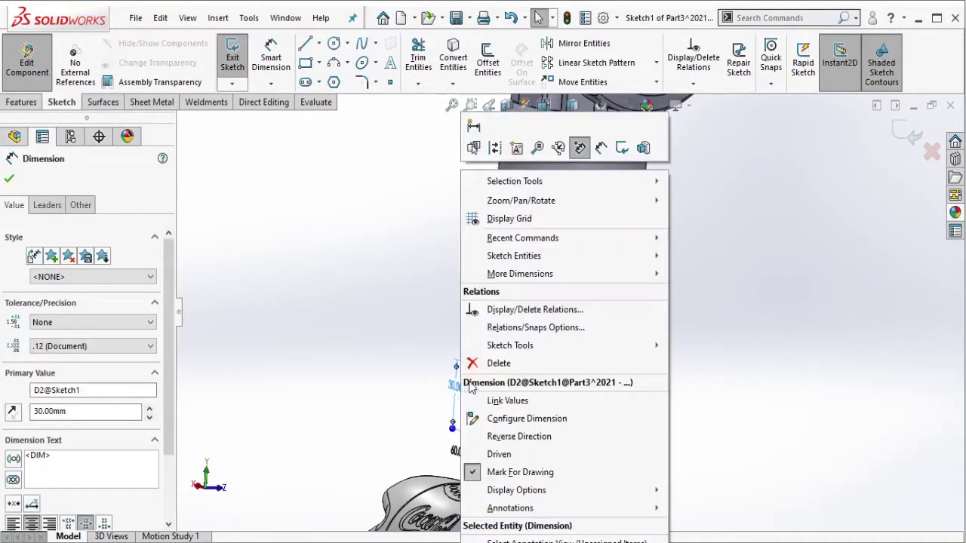
click(482, 365)
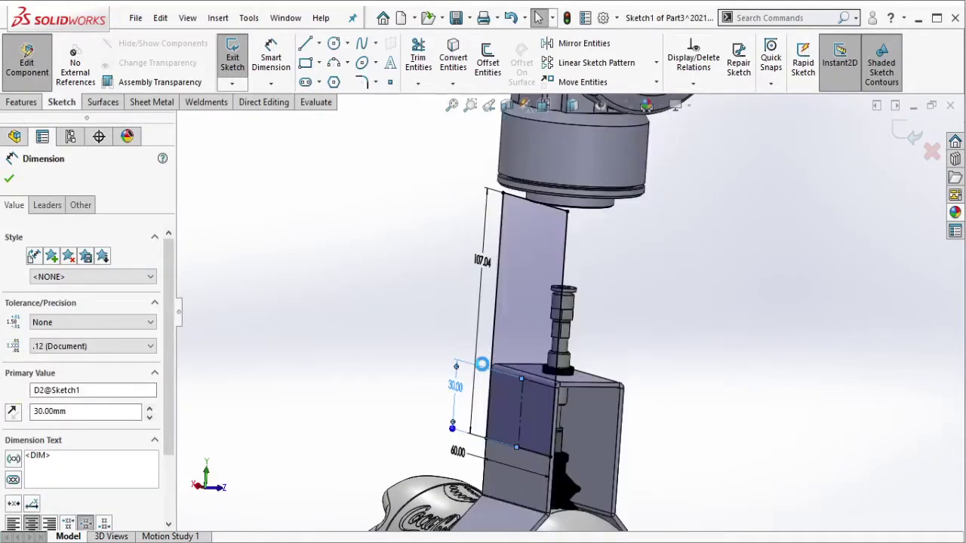
- Make the top line collinear with the flange's circular edge and set the plate height to 110 mm
click(556, 213)
middle_drag(556, 214, 539, 224)
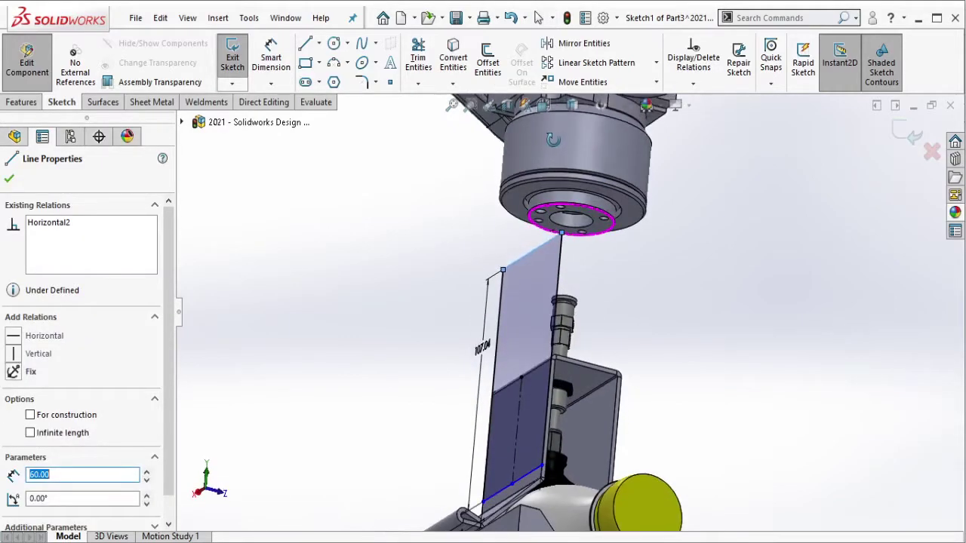
scroll(539, 223, down, 3)
scroll(540, 224, down, 2)
click(526, 265)
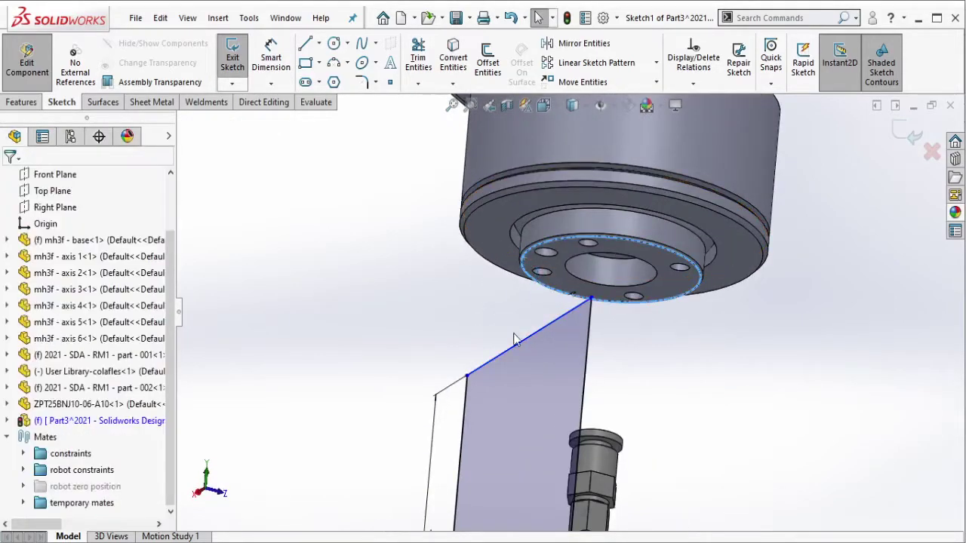
ctrl+click(513, 349)
click(552, 284)
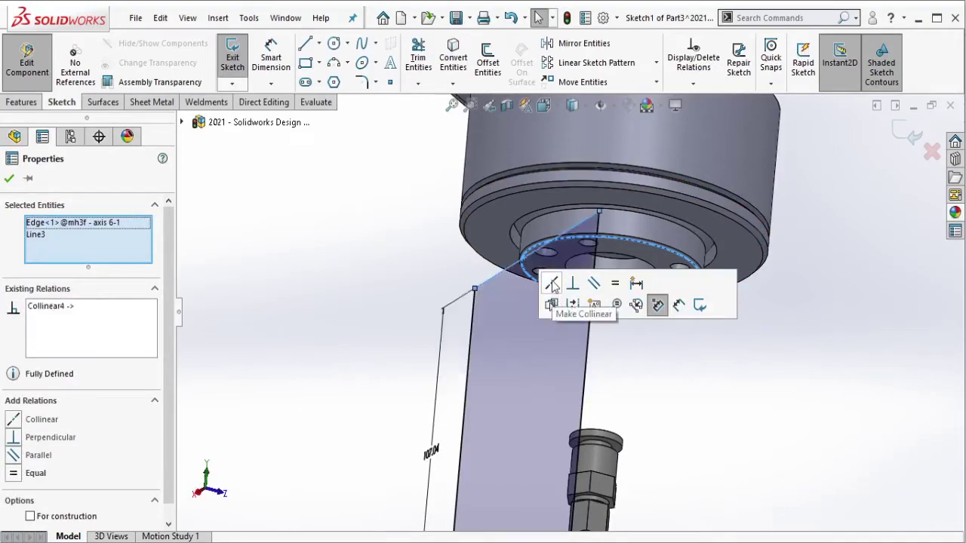
middle_drag(551, 284, 481, 362)
text(110)
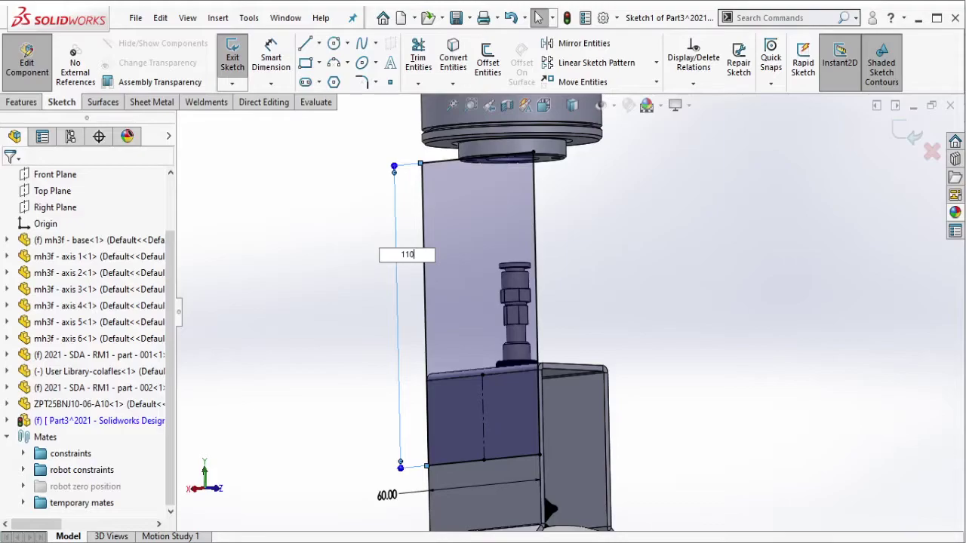
key(Return)
middle_drag(378, 245, 590, 360)
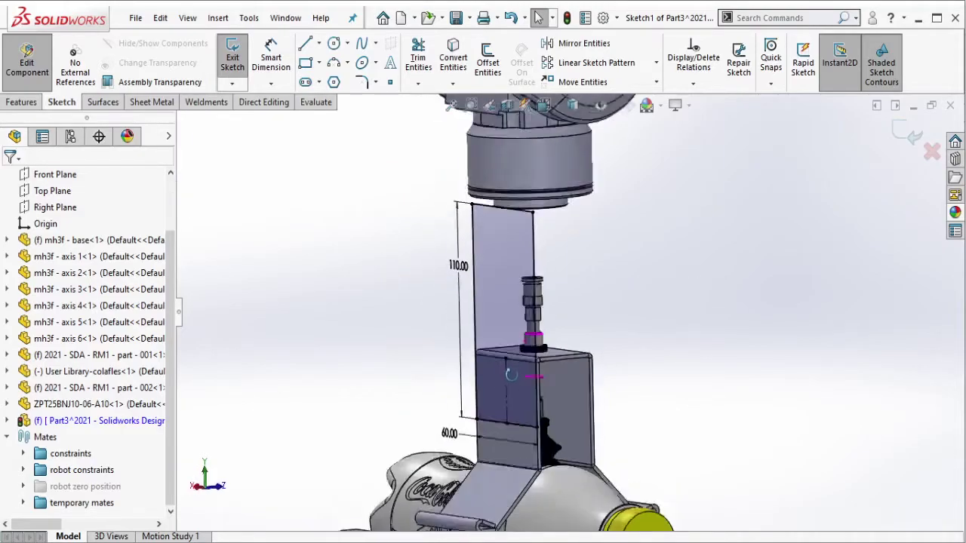
middle_drag(572, 321, 565, 278)
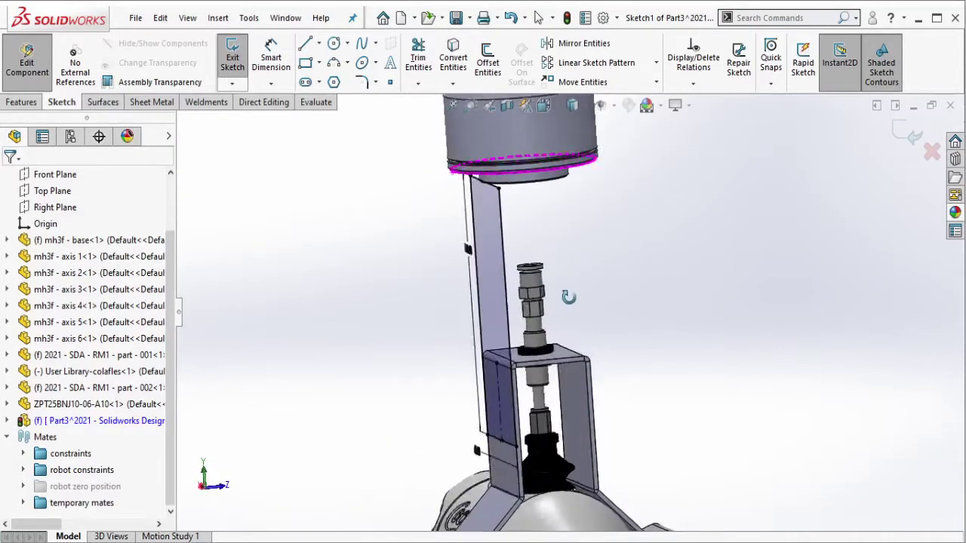
- Extrude Sketch1 Blind 10 mm as Boss-Extrude1 to form the plate
click(37, 105)
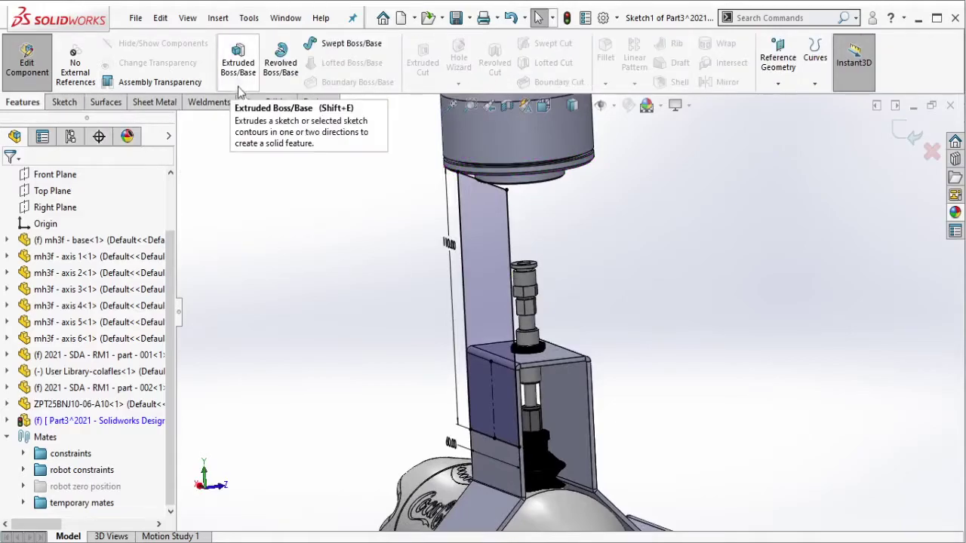
click(238, 60)
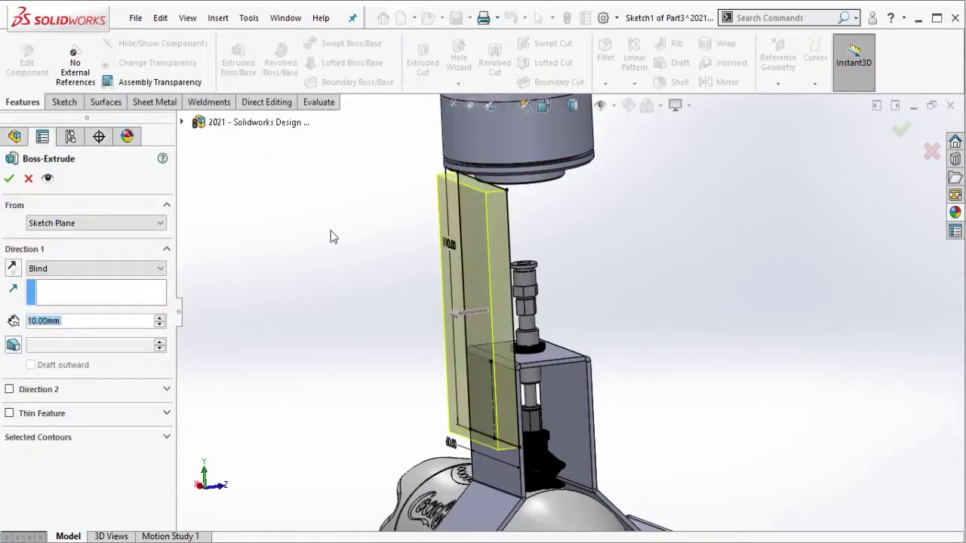
middle_drag(517, 356, 171, 246)
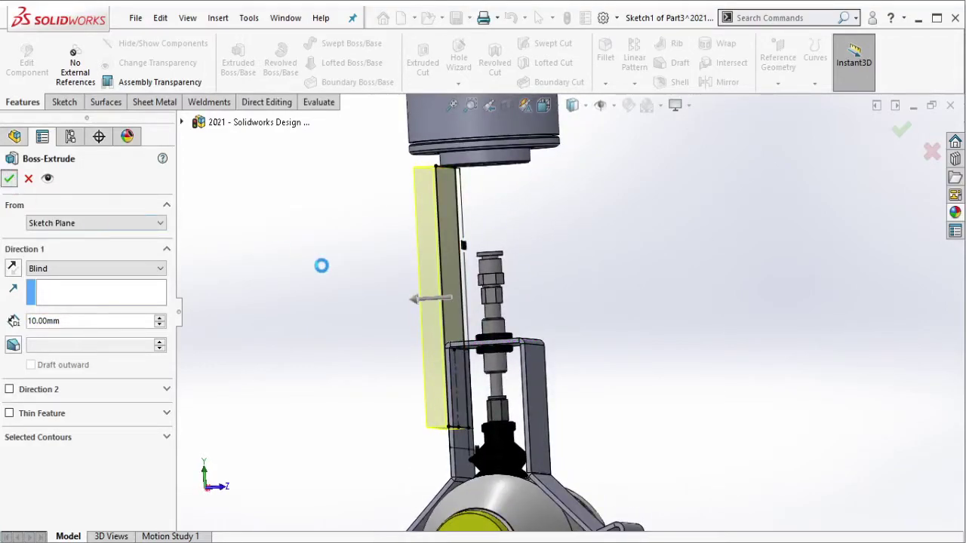
key(Return)
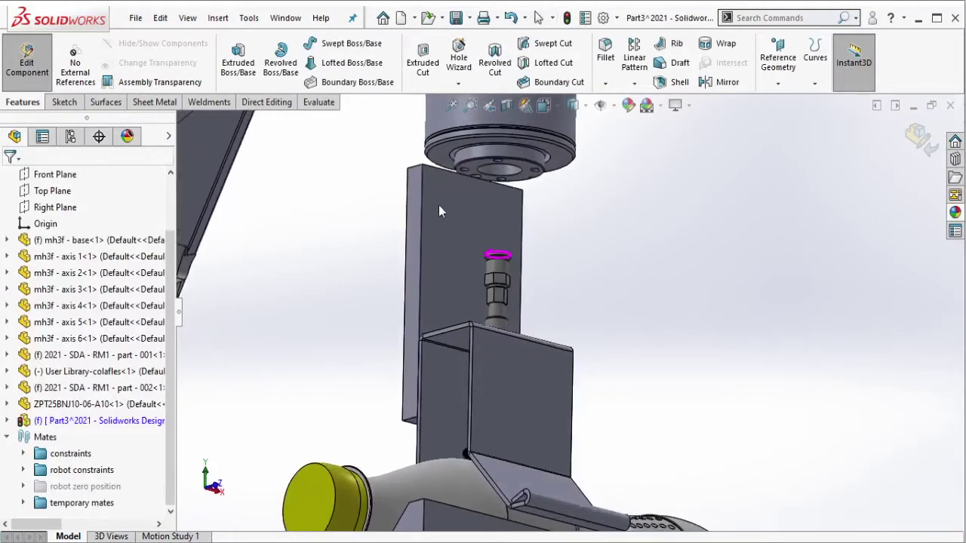
middle_drag(323, 272, 503, 218)
- Start a sketch on the plate face and draw a rectangle strip across its top
click(503, 219)
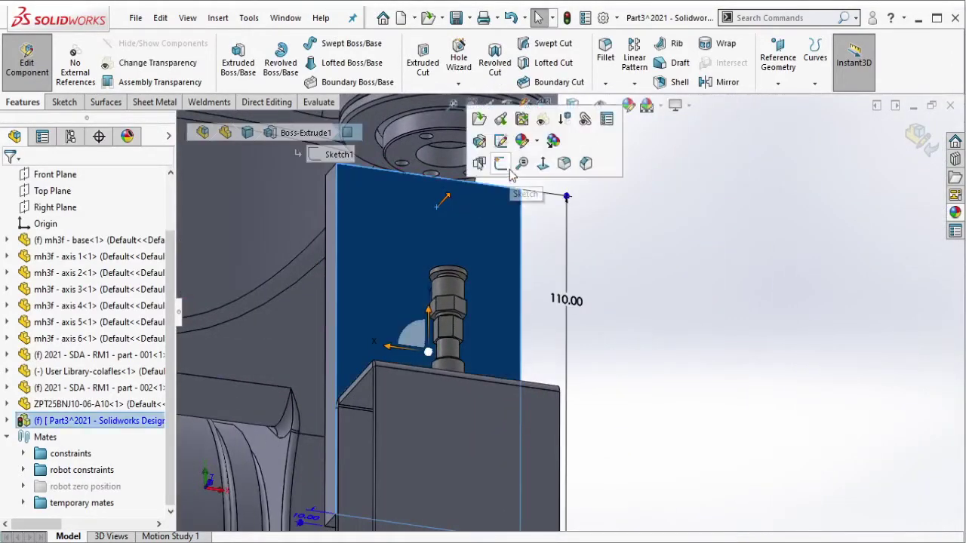
click(305, 63)
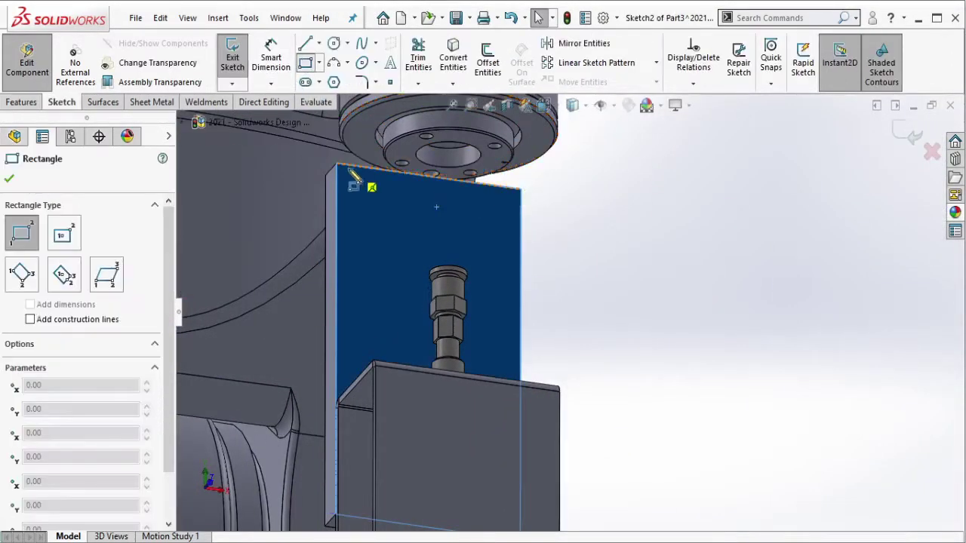
click(338, 166)
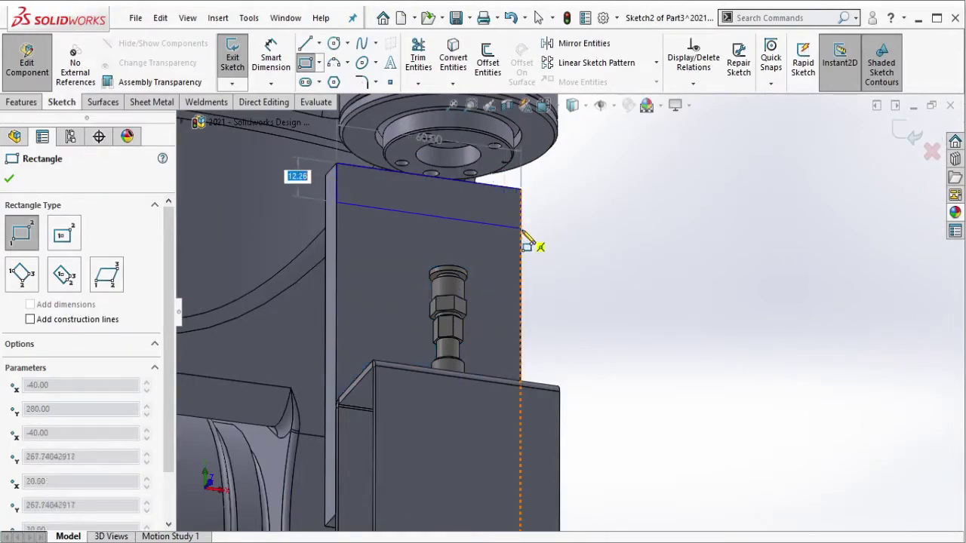
click(521, 228)
key(Escape)
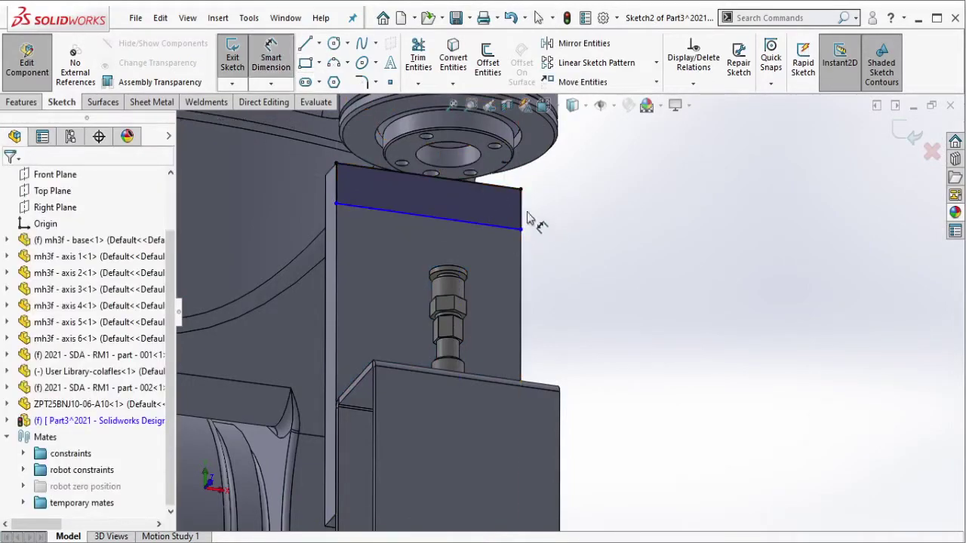
- Dimension the strip's right edge at 10 mm
click(539, 216)
click(550, 217)
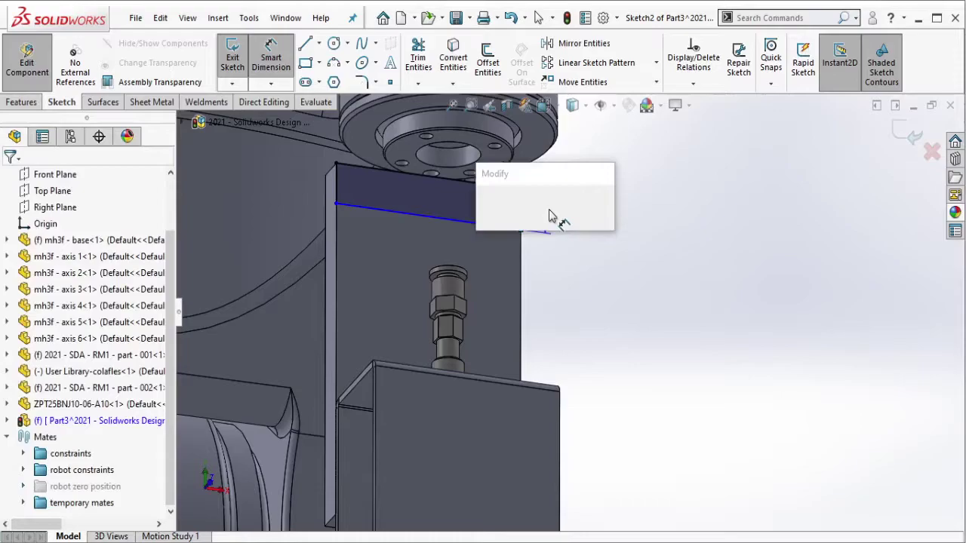
text(10)
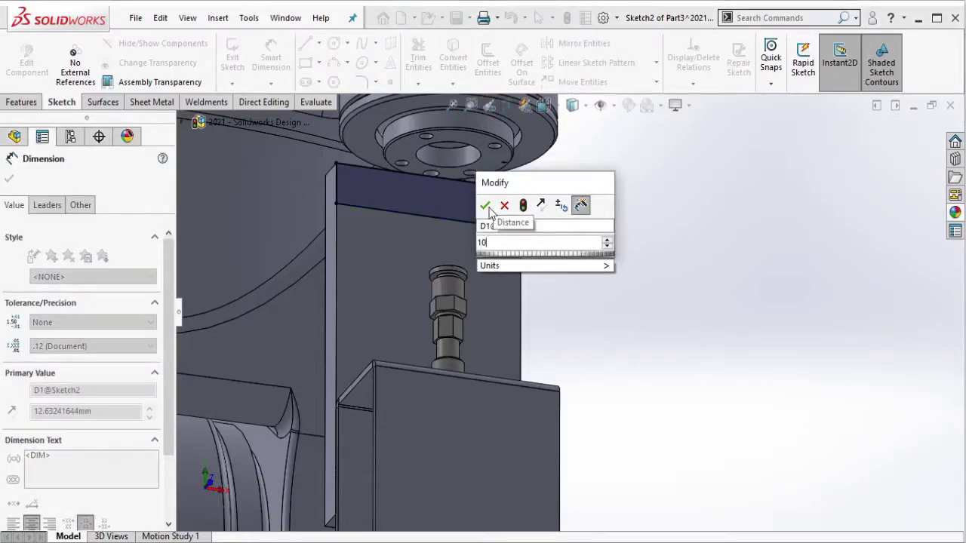
click(486, 207)
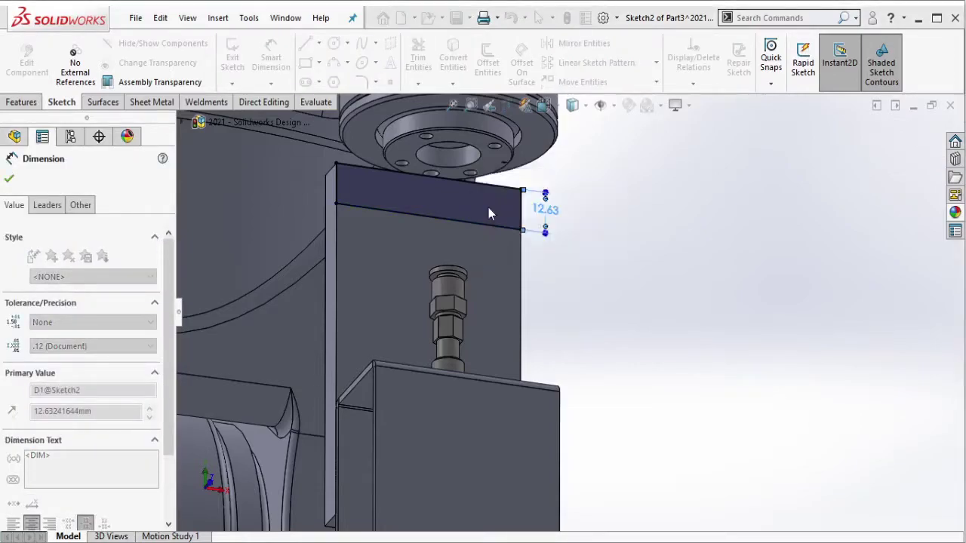
- Extrude the Sketch2 strip Blind 50 mm to form the top flange
click(21, 102)
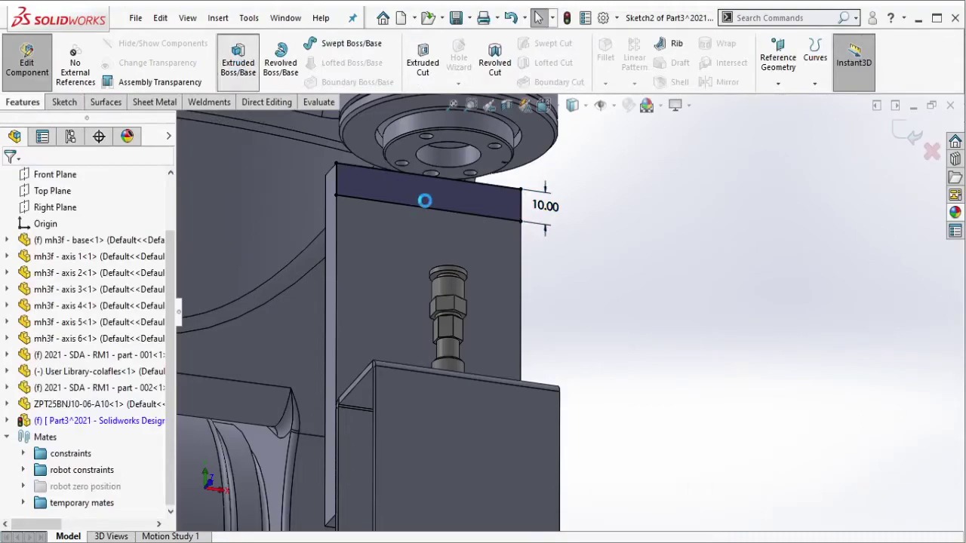
middle_drag(425, 201, 496, 202)
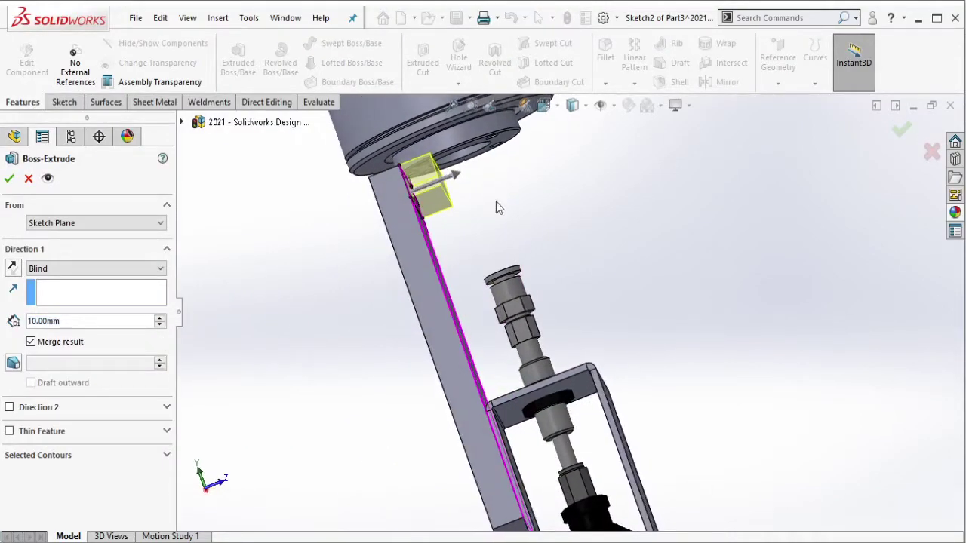
drag(456, 175, 538, 172)
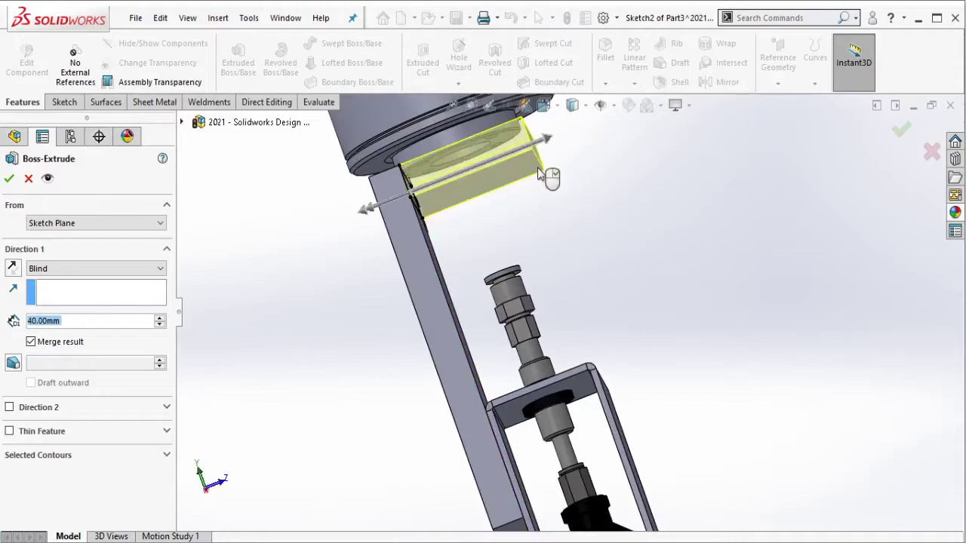
text(5)
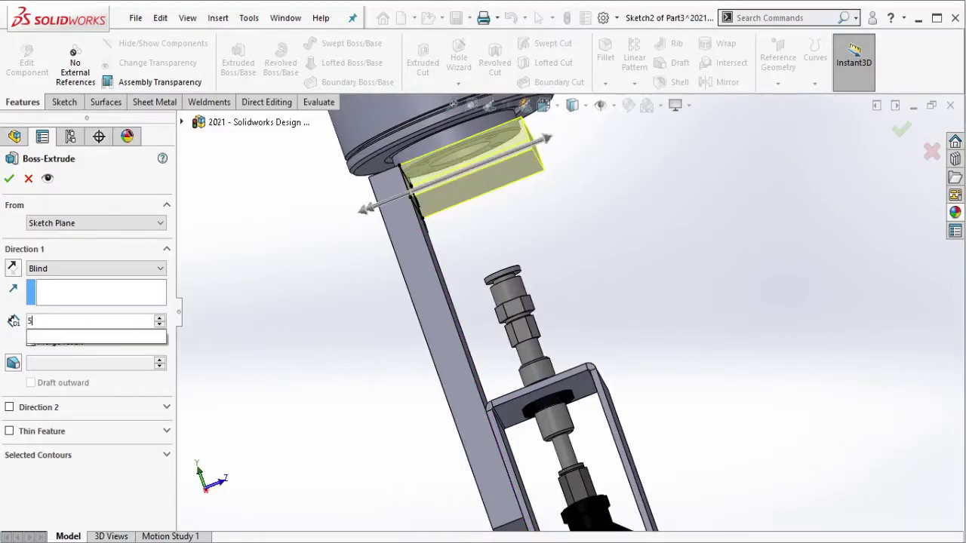
text(0.00mm)
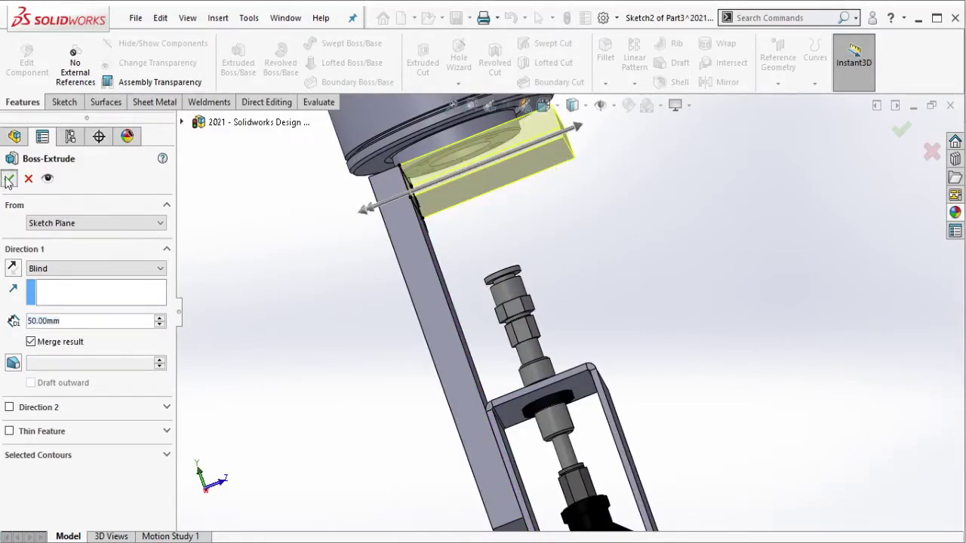
click(511, 184)
mouse_move(511, 185)
middle_down()
mouse_move(516, 216)
mouse_move(518, 149)
middle_up()
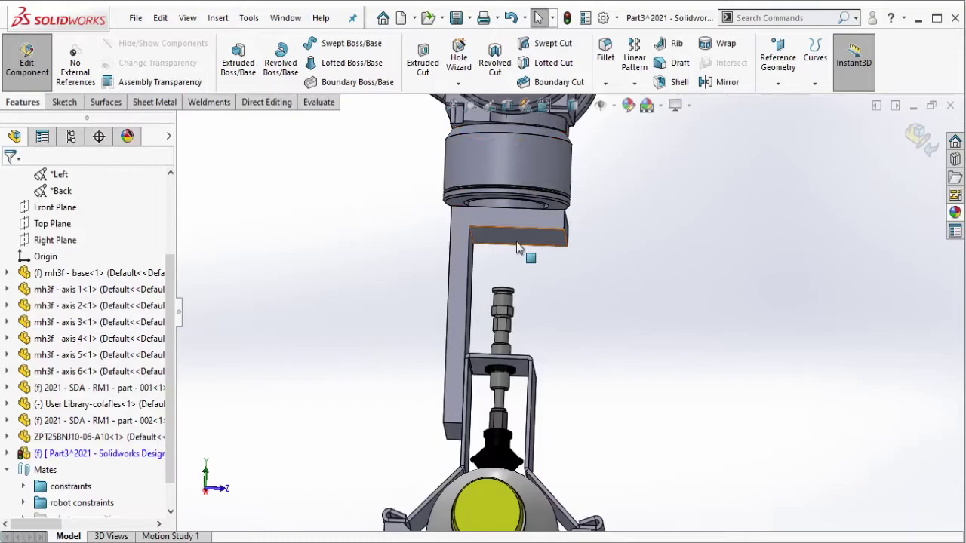
- Exit editing the bracket part
middle_drag(524, 254, 520, 279)
mouse_move(509, 242)
middle_down()
mouse_move(516, 313)
mouse_move(529, 306)
mouse_move(519, 229)
middle_up()
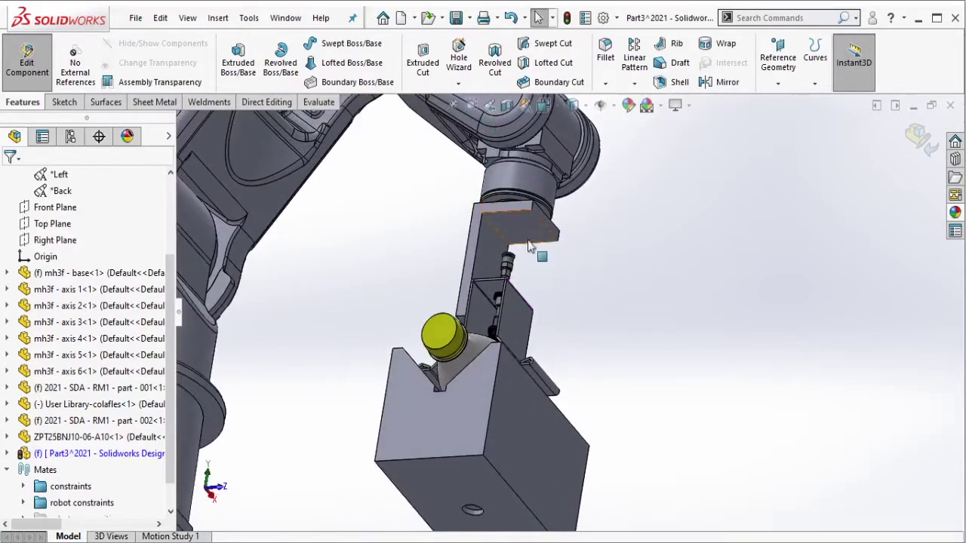
scroll(519, 229, down, 3)
click(30, 66)
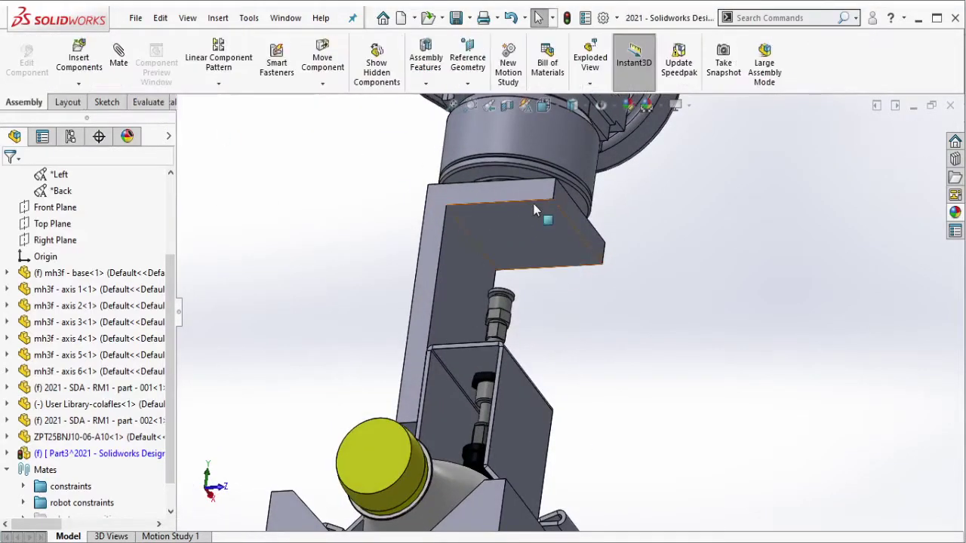
scroll(534, 203, down, 3)
- Isolate the bracket and the robot flange
middle_drag(536, 239, 502, 174)
click(489, 190)
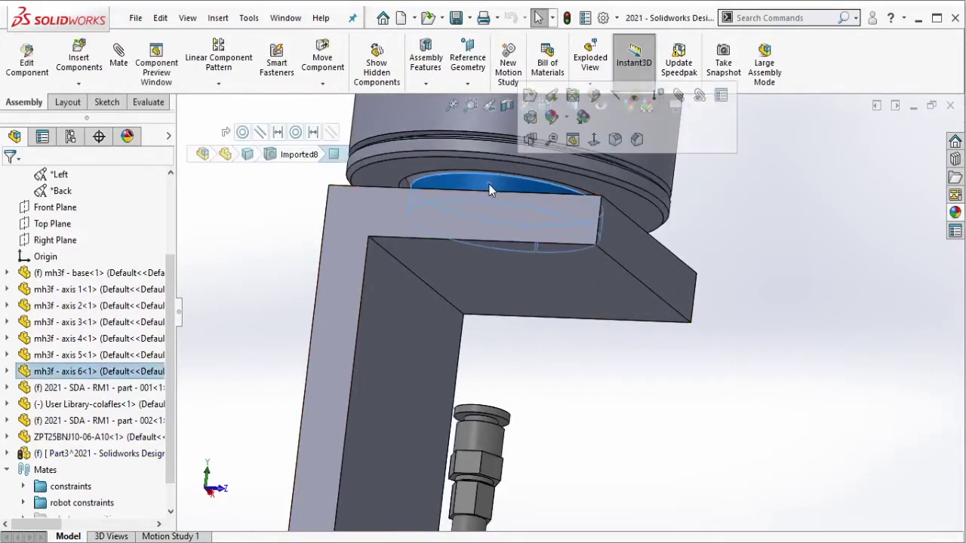
scroll(489, 188, up, 3)
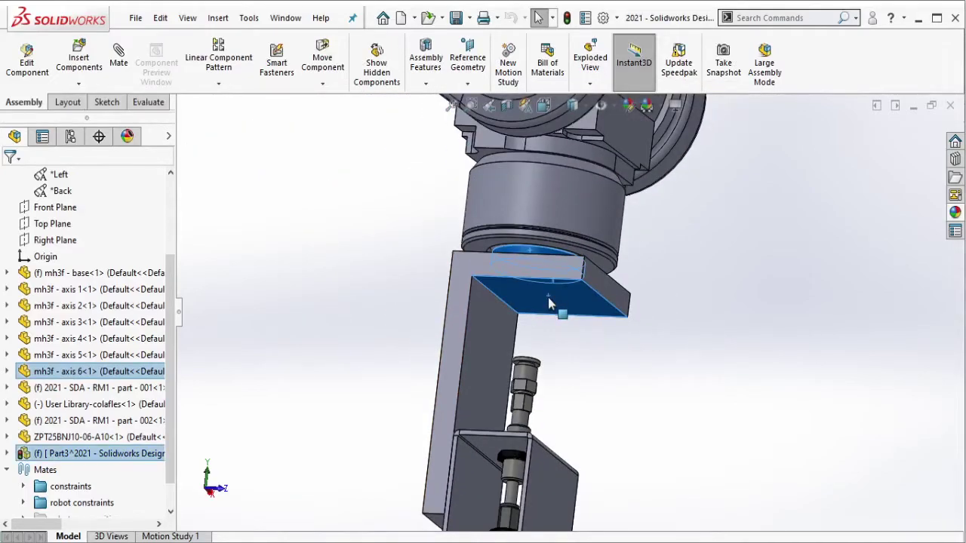
right_click(550, 303)
click(586, 272)
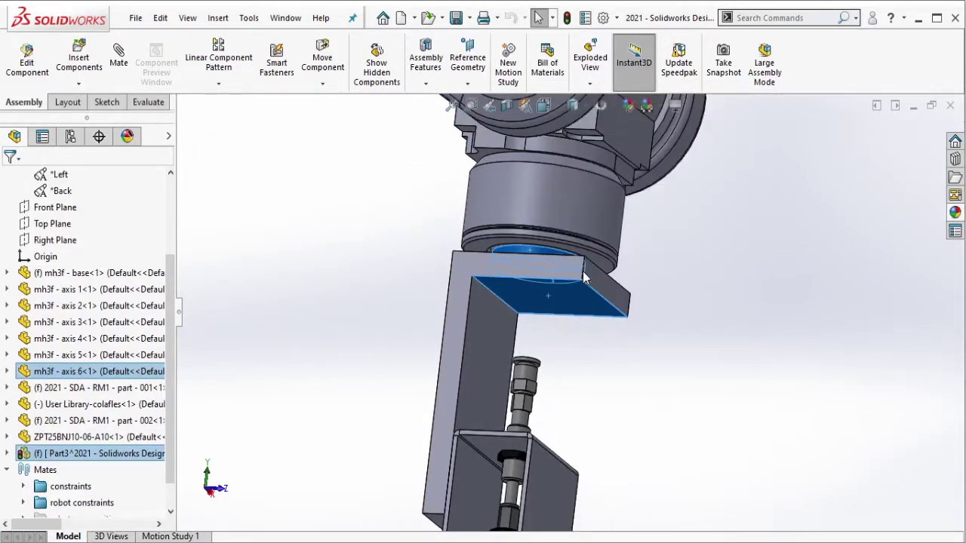
- Make the robot flange transparent and reopen the bracket part for editing
click(553, 247)
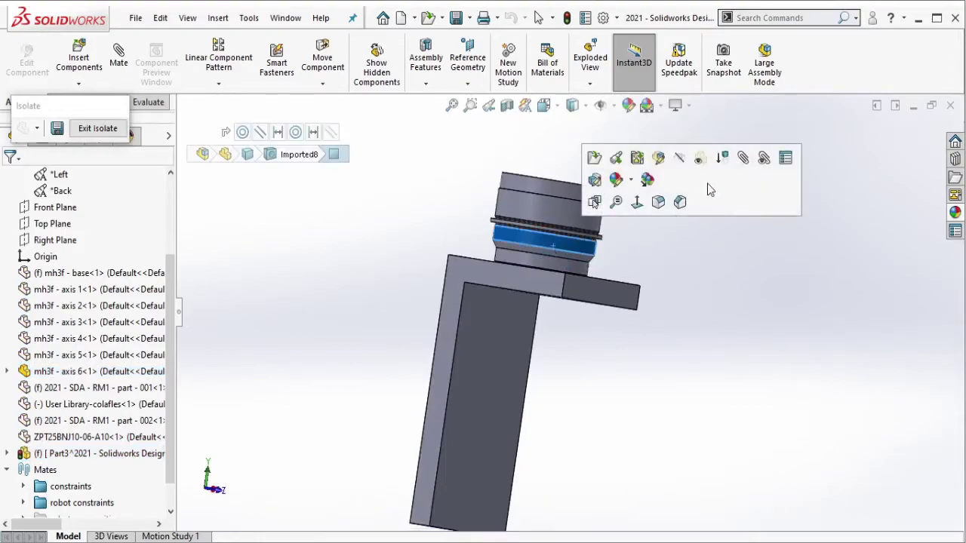
click(684, 176)
mouse_move(684, 177)
middle_down()
mouse_move(558, 395)
mouse_move(576, 151)
middle_up()
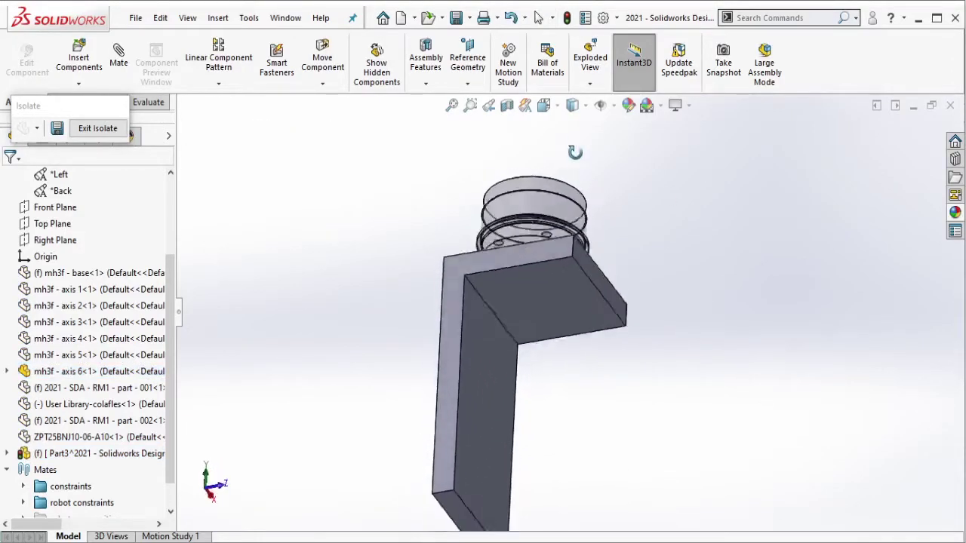
scroll(513, 308, down, 3)
click(514, 308)
click(620, 222)
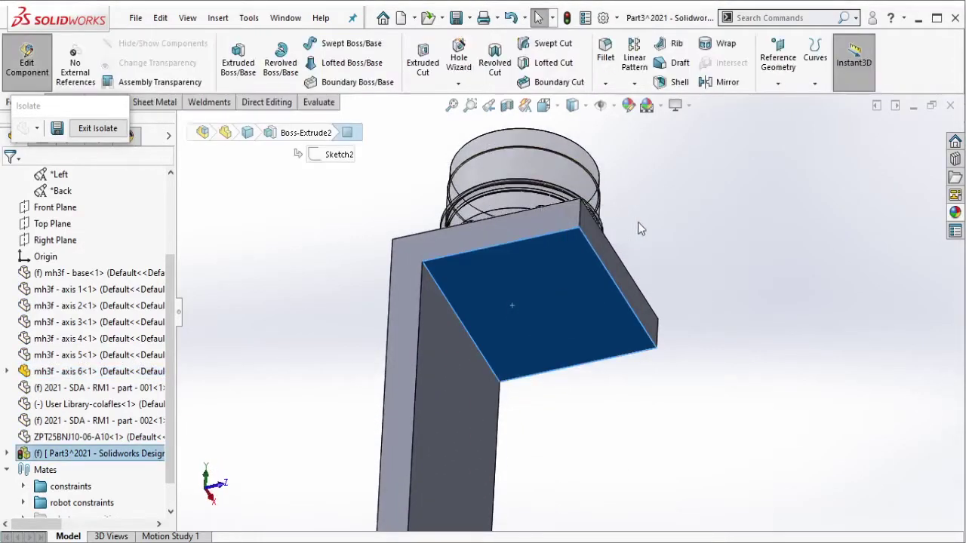
click(154, 102)
- Convert the bracket to 3 mm sheet metal: top face fixed, inner edge bent, 0.20 mm rip gap
click(285, 67)
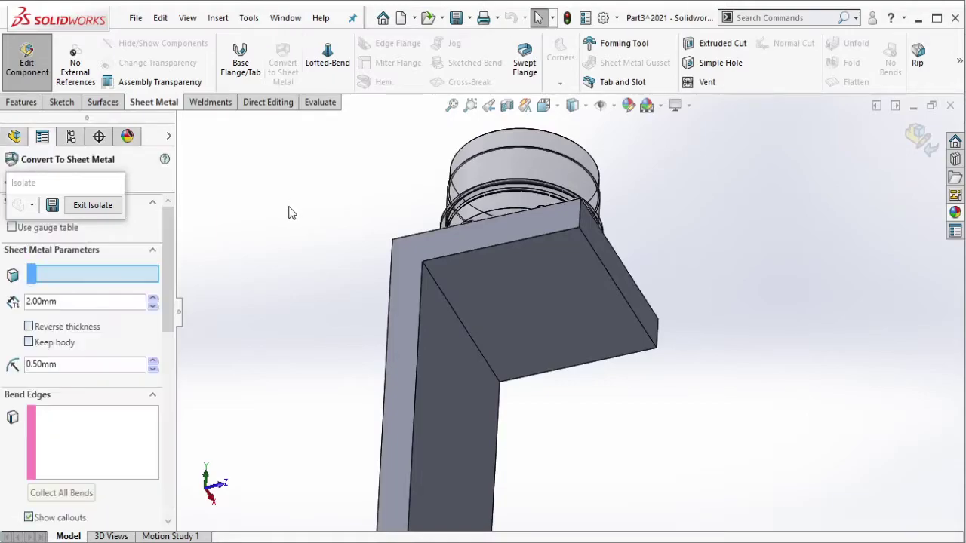
drag(93, 185, 268, 169)
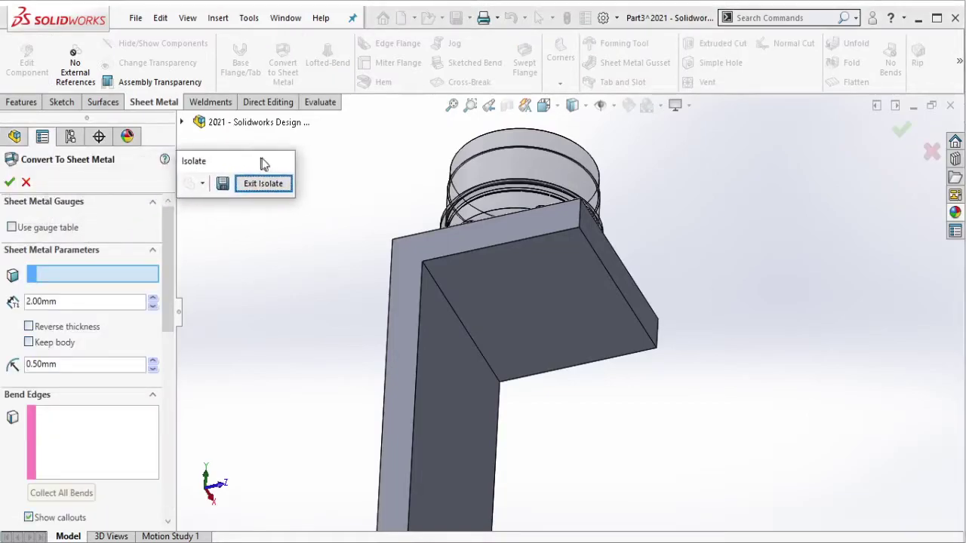
double_click(72, 303)
text(3)
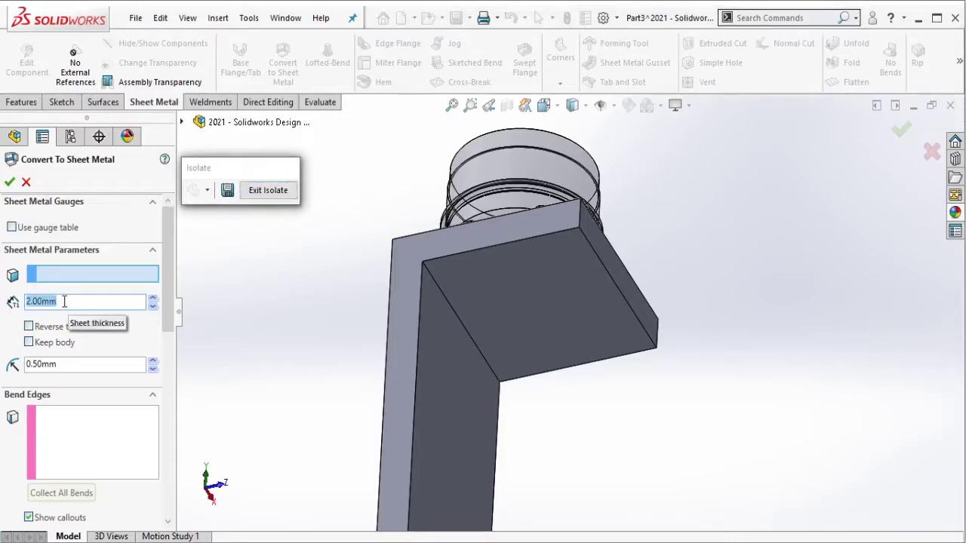
click(480, 305)
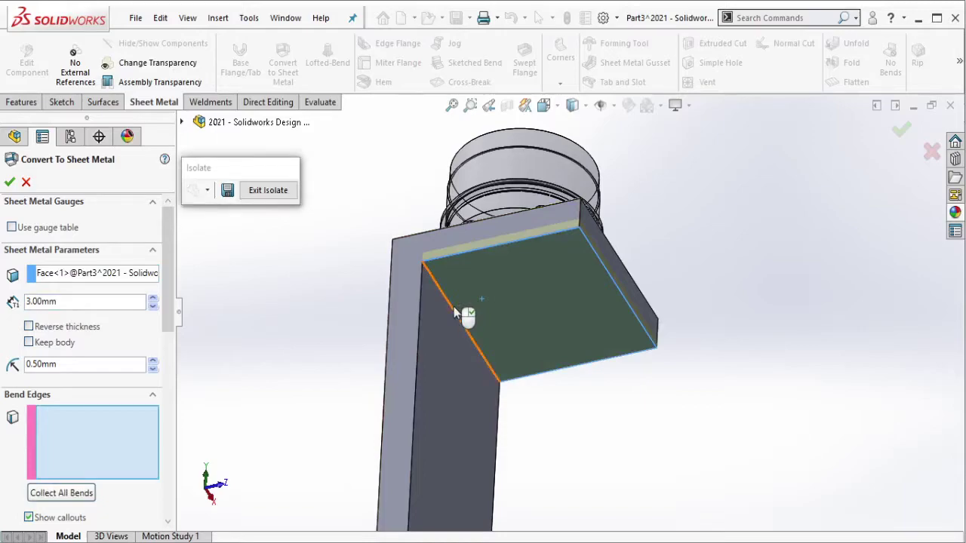
click(467, 313)
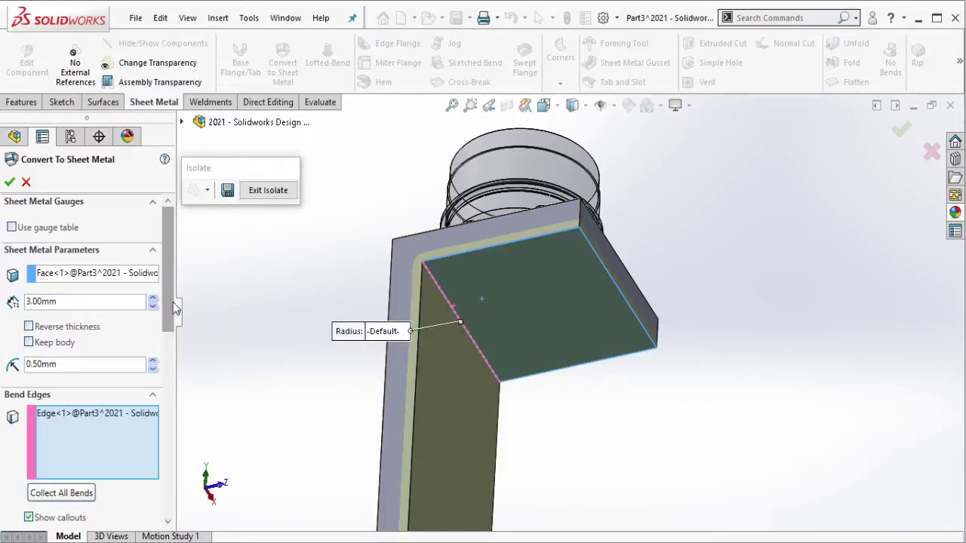
drag(174, 308, 171, 441)
text(0.2)
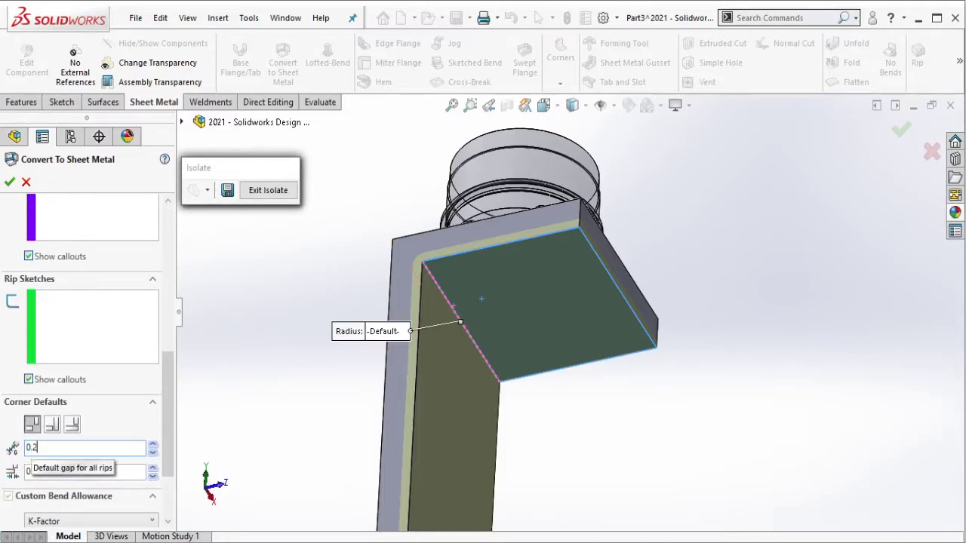
key(Return)
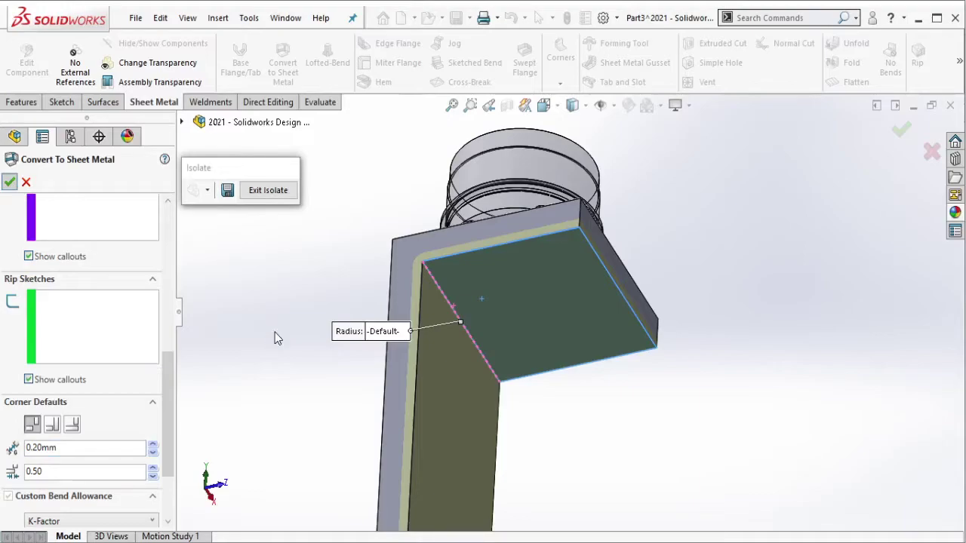
key(Return)
mouse_move(526, 331)
middle_down()
mouse_move(582, 434)
mouse_move(522, 393)
middle_up()
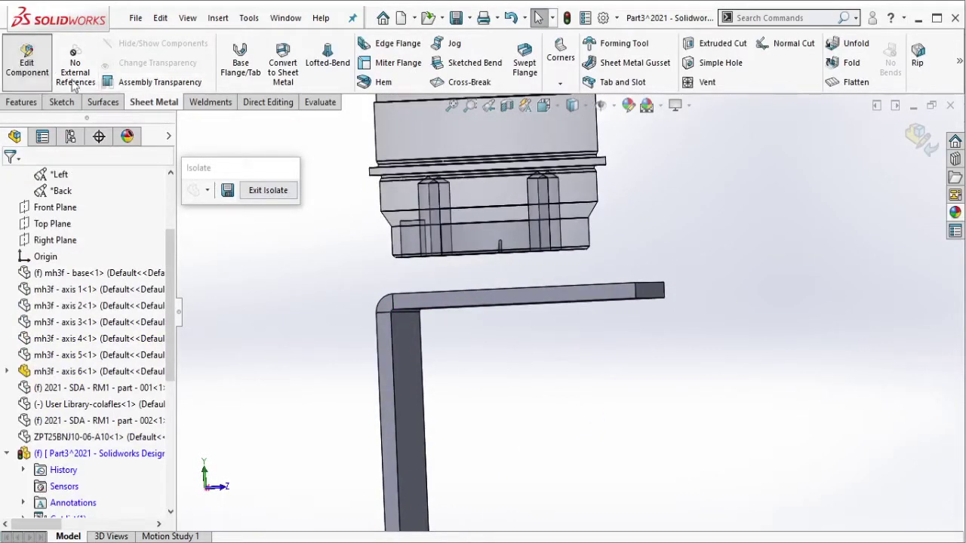
- Exit part editing and show the full robot assembly again
click(27, 59)
click(268, 190)
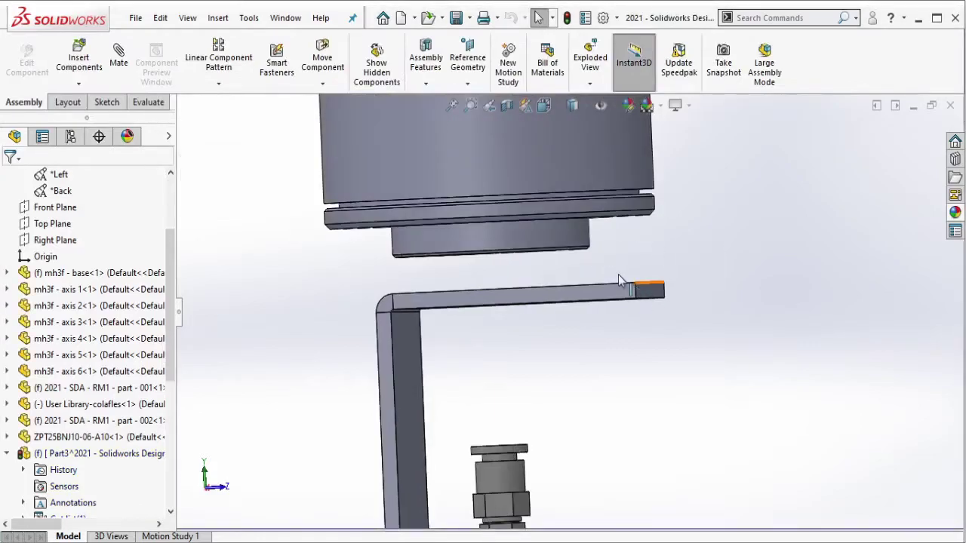
middle_drag(618, 275, 566, 298)
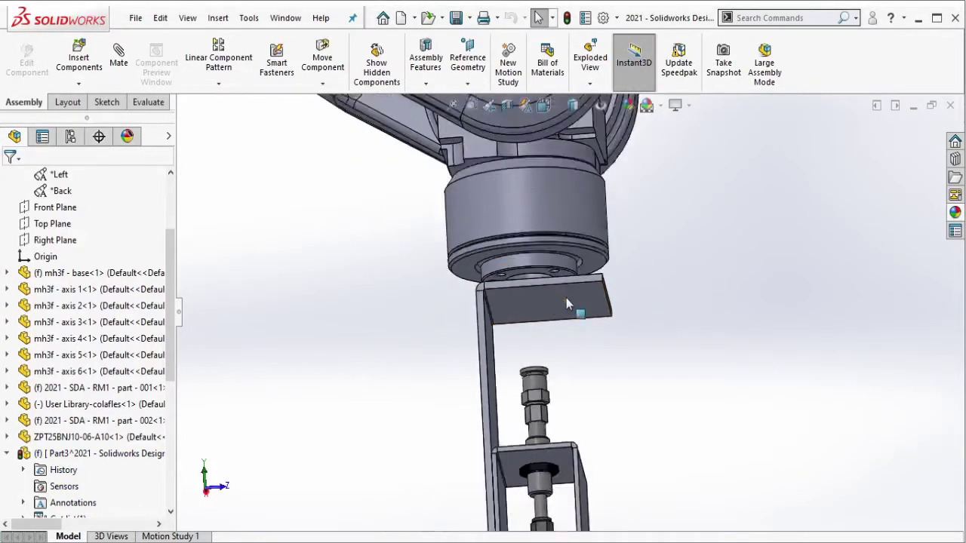
- Select the bracket plate and edit it in context
scroll(567, 299, up, 4)
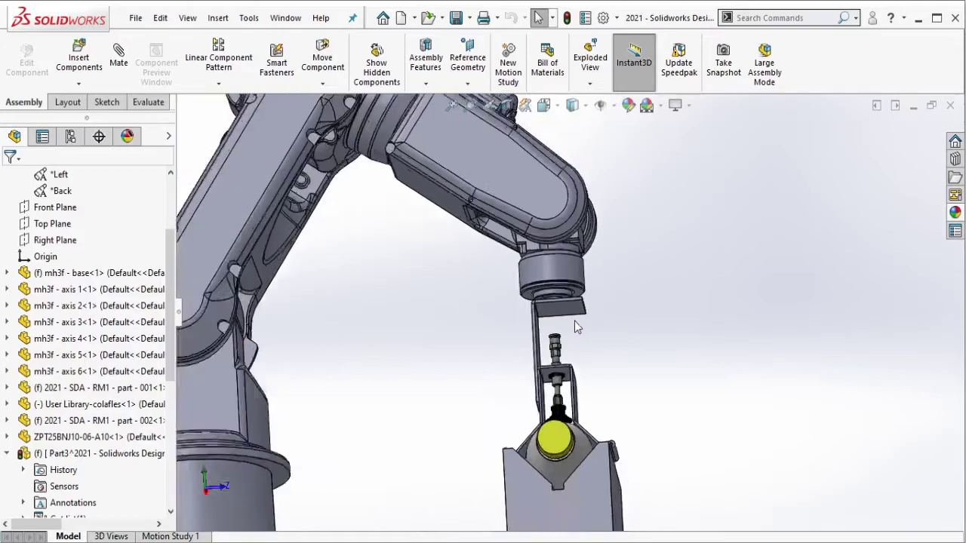
scroll(574, 322, down, 2)
scroll(555, 302, down, 2)
scroll(557, 321, down, 1)
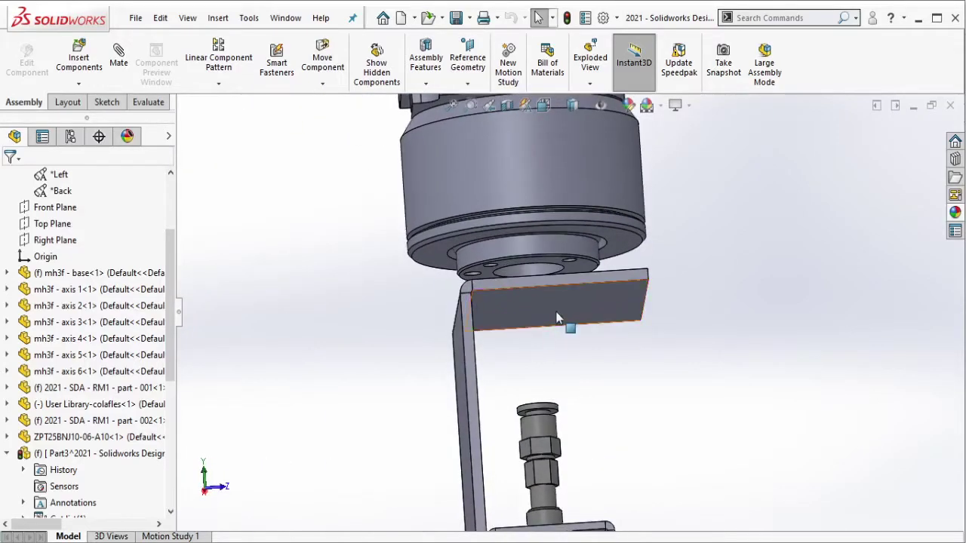
click(567, 320)
click(662, 222)
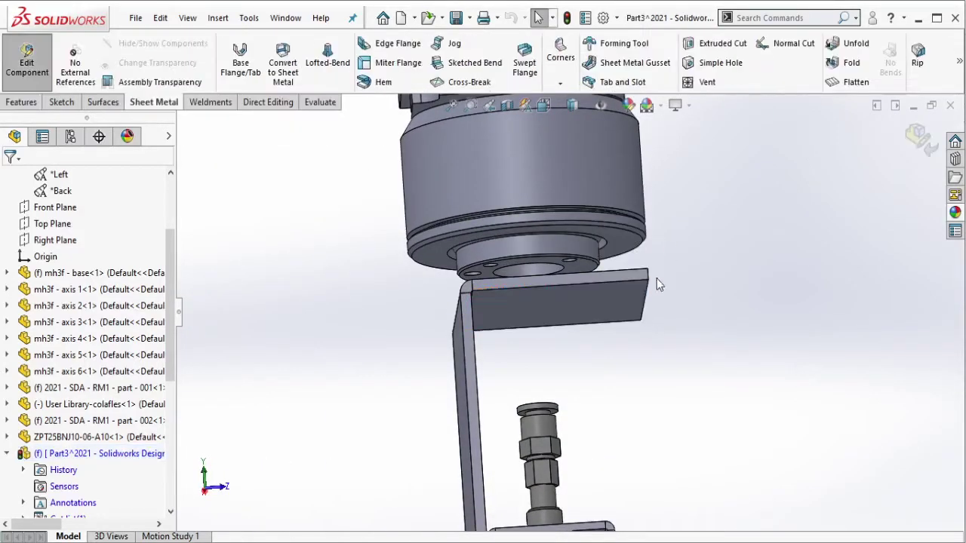
click(608, 304)
- Open a sketch on the flange face and pick a robot-flange hole edge
key(s)
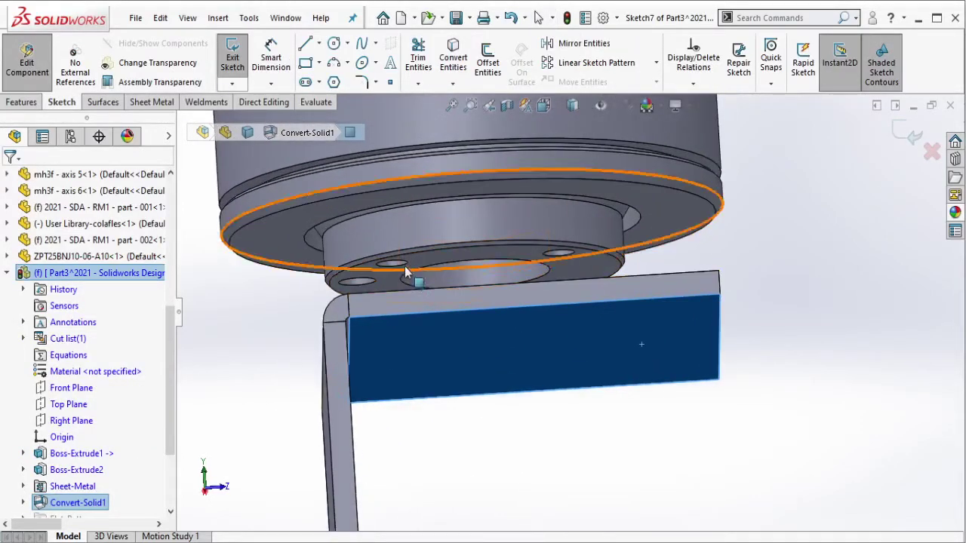
click(391, 263)
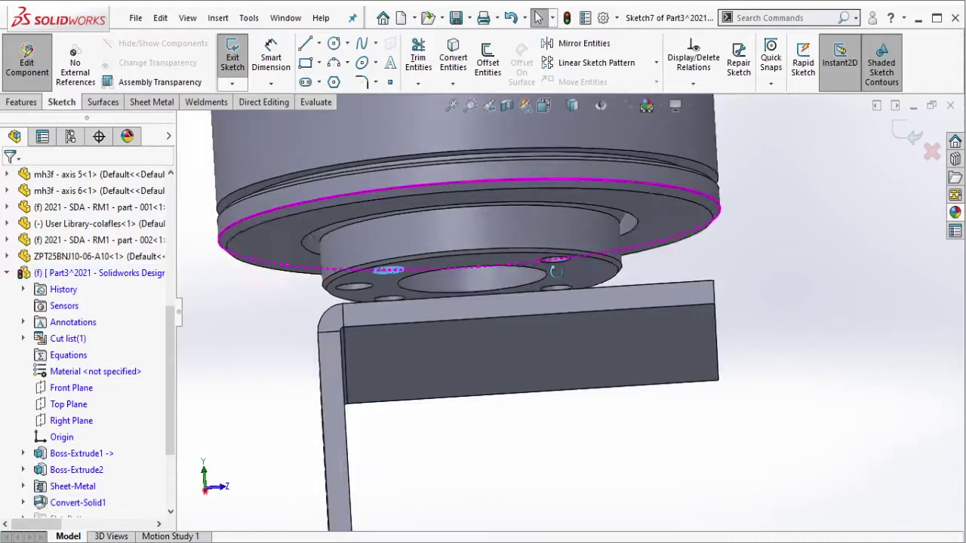
middle_drag(561, 274, 562, 295)
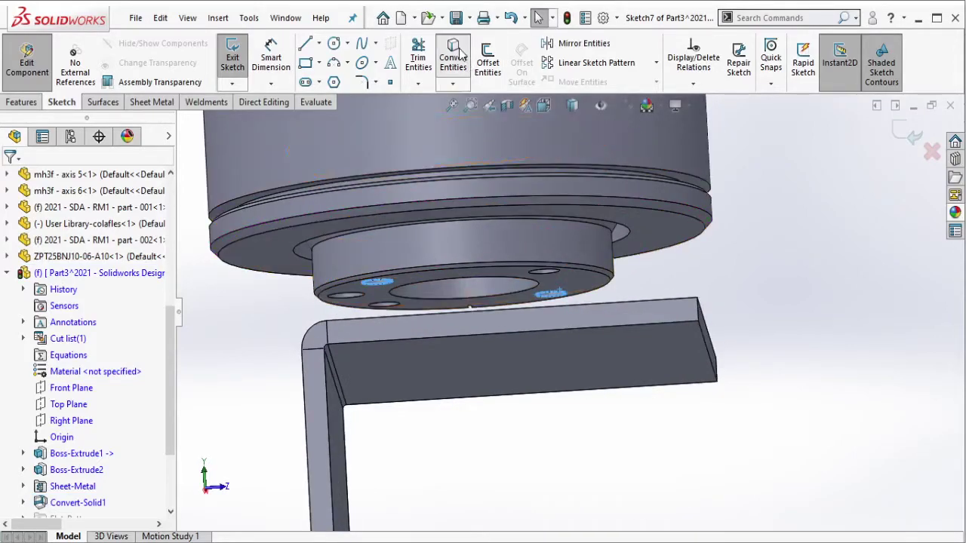
mouse_move(485, 127)
middle_down()
mouse_move(597, 372)
mouse_move(400, 117)
middle_up()
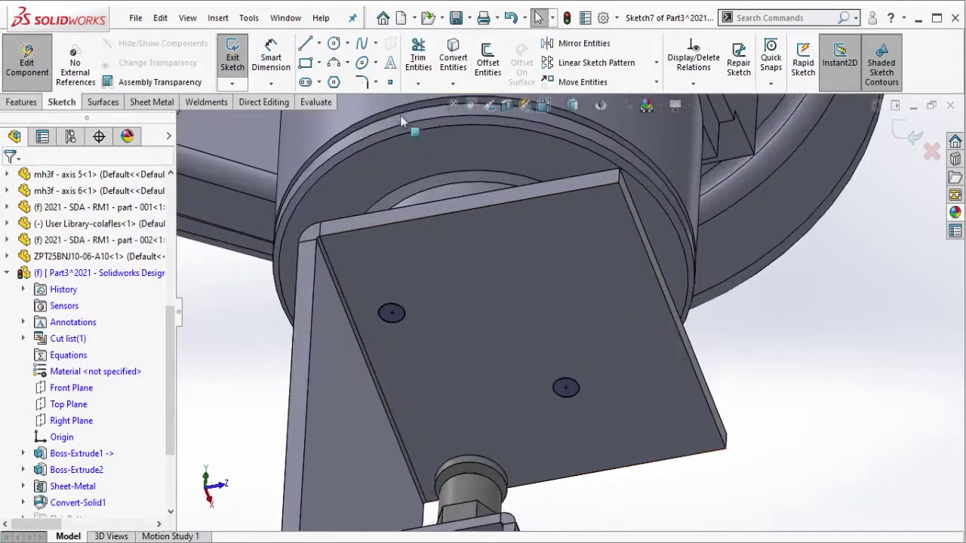
- Draw a construction centerline from the bracket edge into the flange
click(320, 44)
click(339, 80)
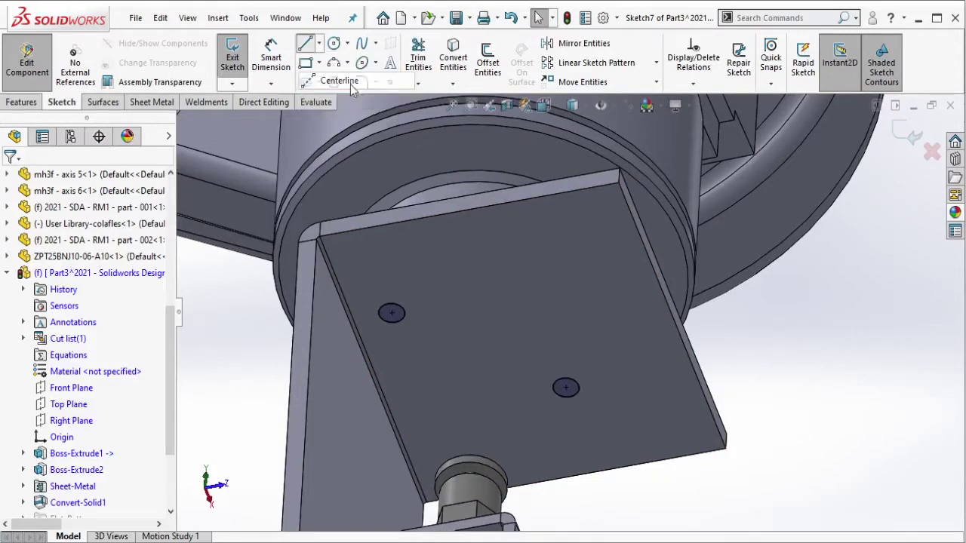
click(672, 316)
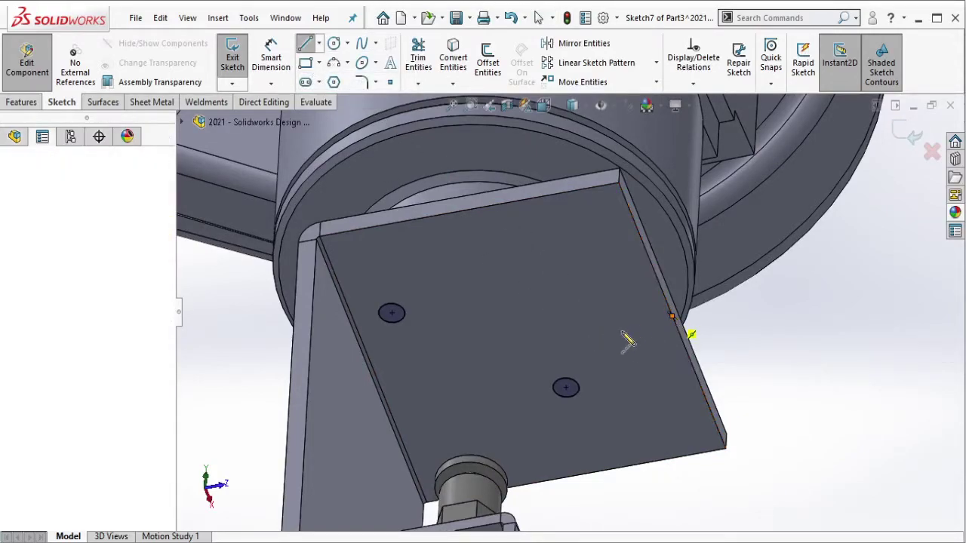
click(484, 350)
click(333, 82)
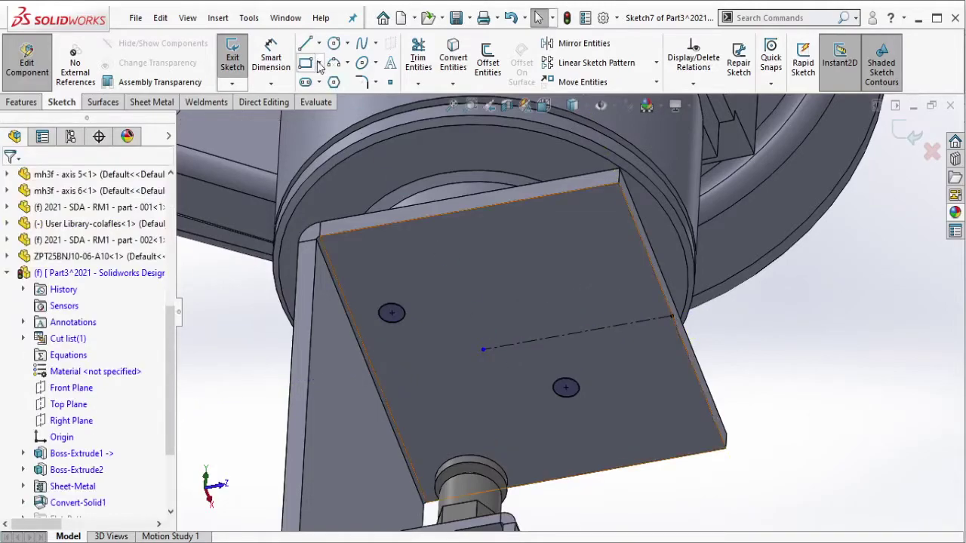
- Draw a center rectangle centred on the centerline end of the top flange
click(319, 62)
click(354, 97)
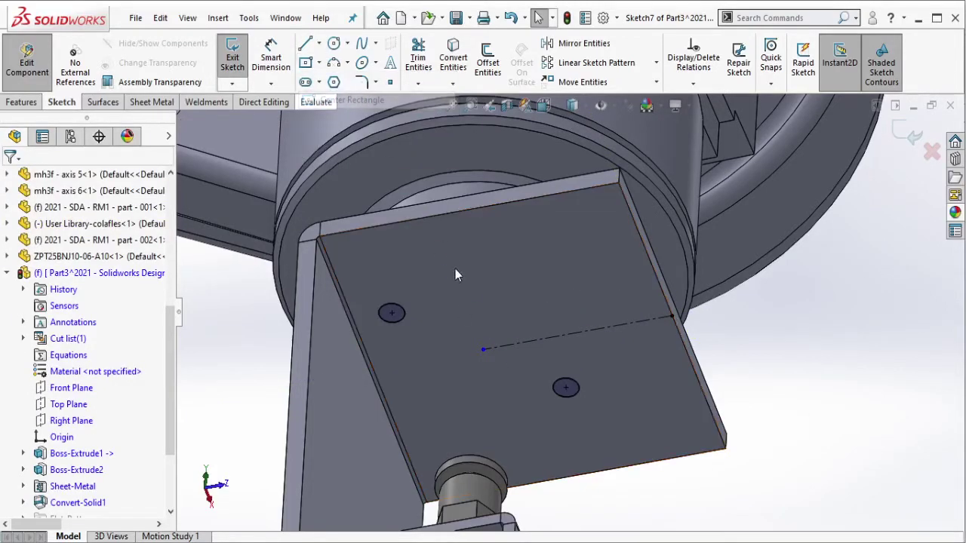
click(484, 349)
click(392, 314)
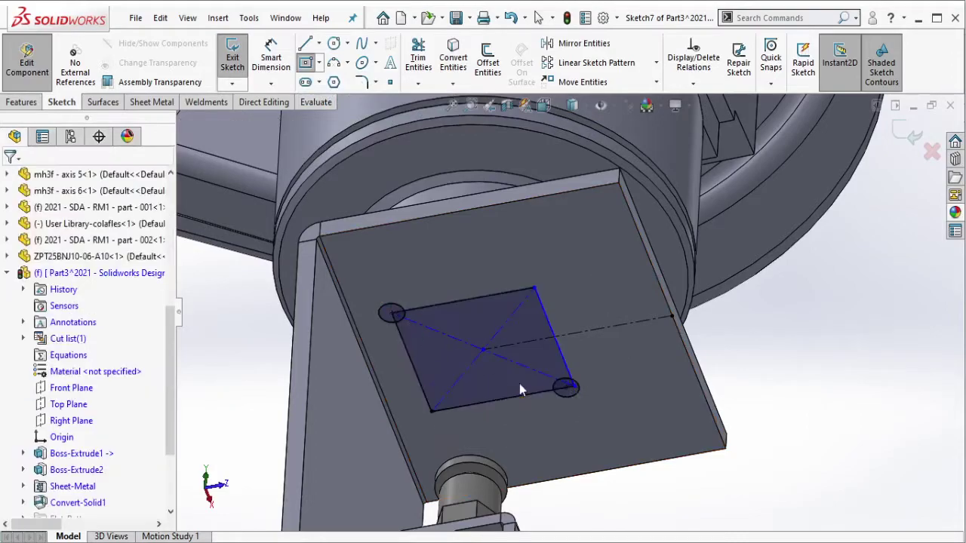
- Merge a rectangle corner with the circle centre and delete the two helper circles
click(568, 390)
ctrl+click(566, 386)
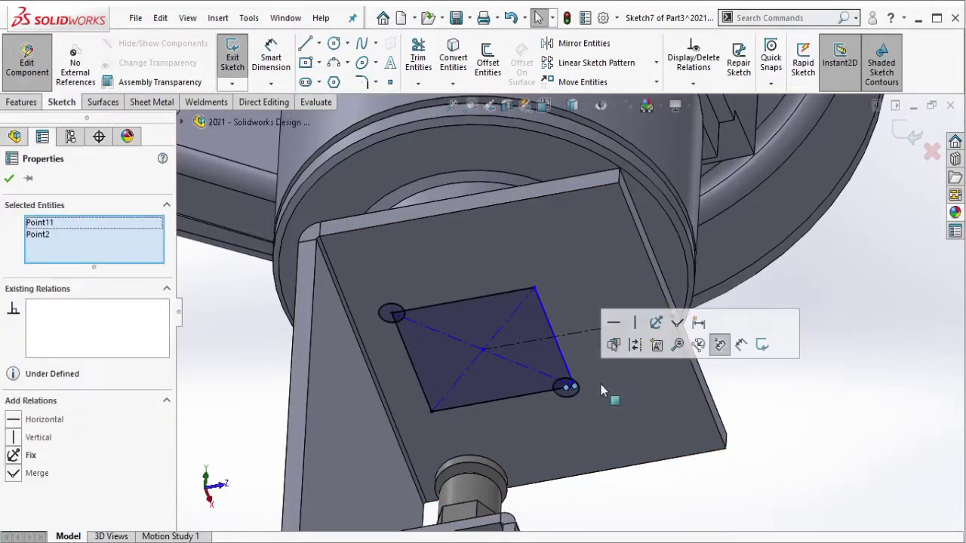
click(677, 323)
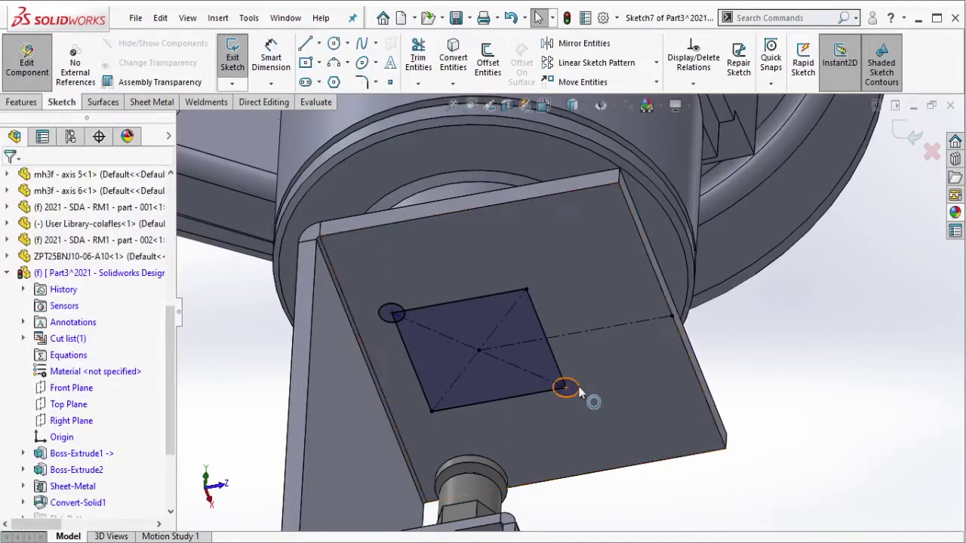
click(578, 389)
ctrl+click(402, 314)
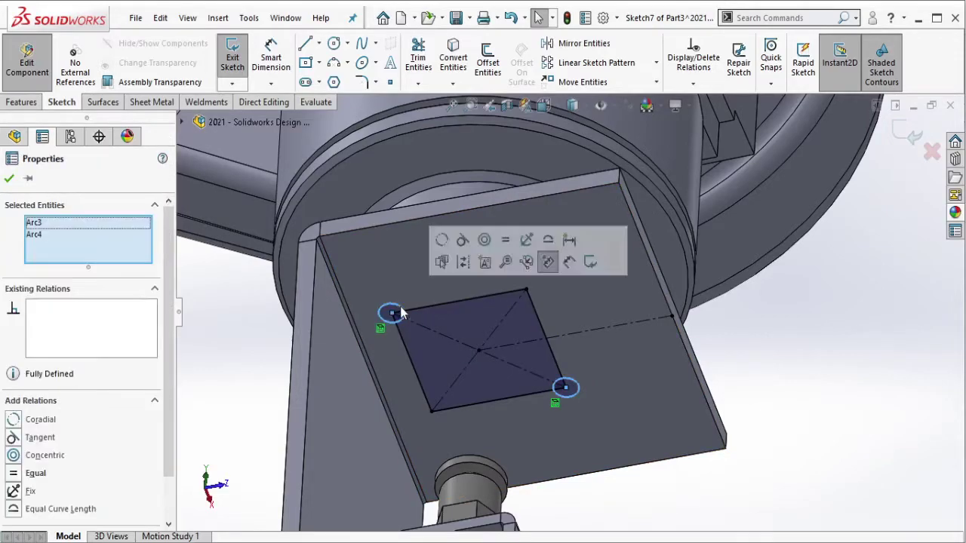
right_click(400, 313)
click(439, 503)
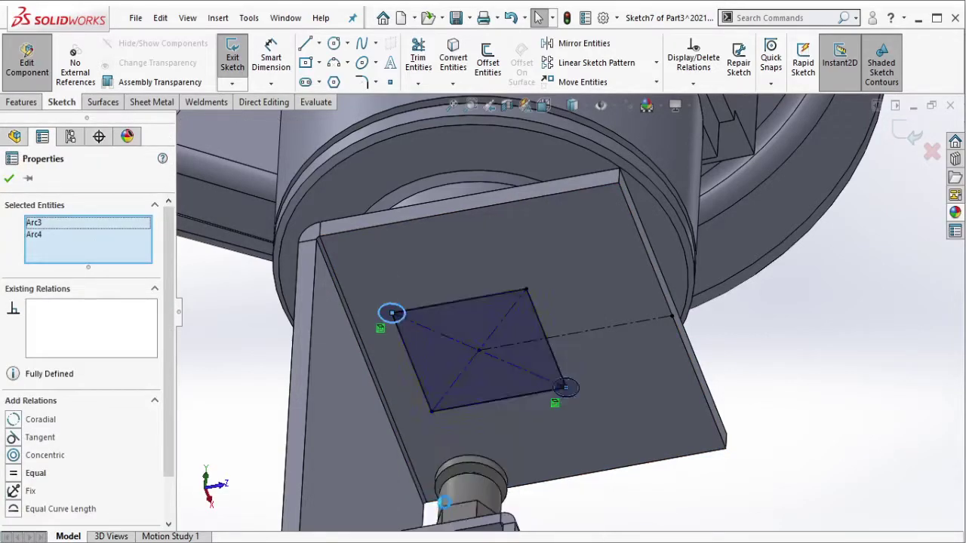
- Add Smart Dimensions of 32 and 31.50 mm to the rectangle
click(281, 68)
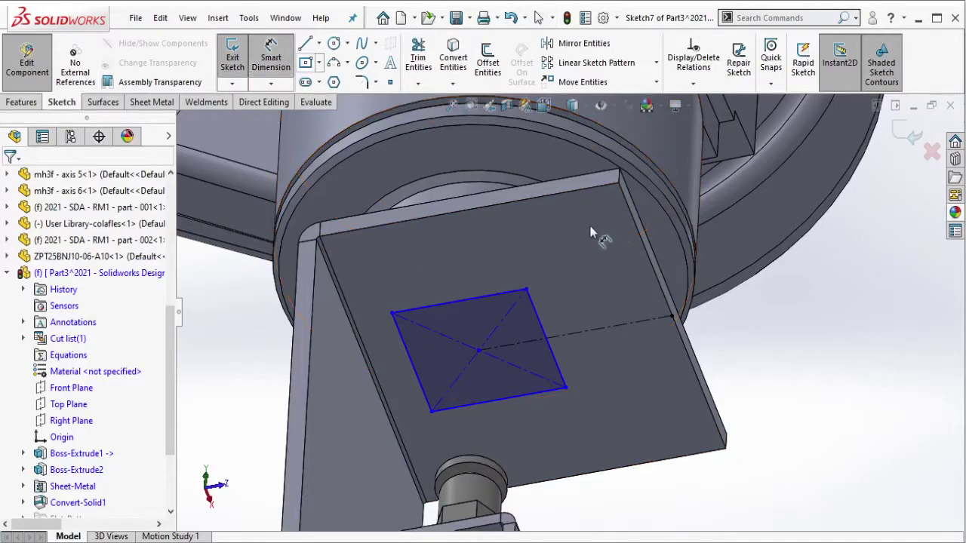
click(598, 326)
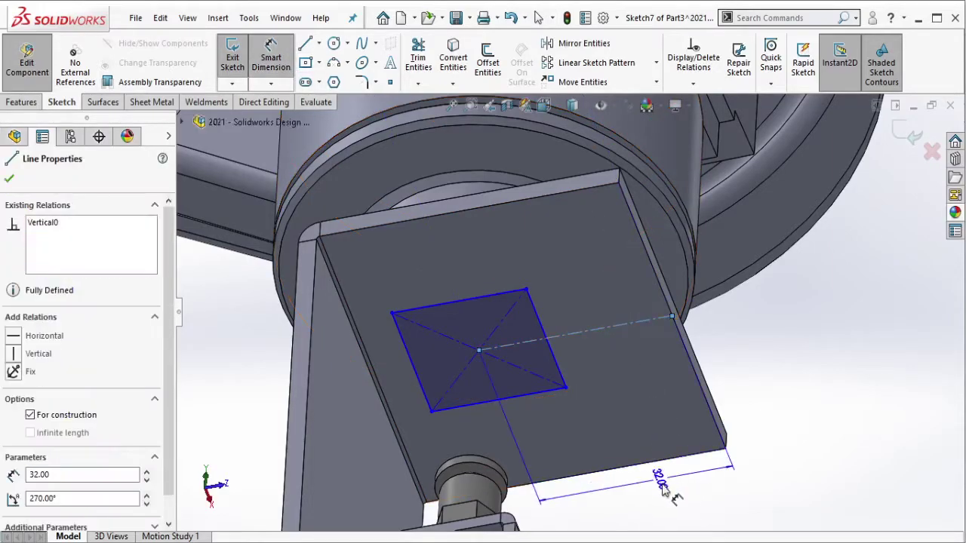
click(693, 485)
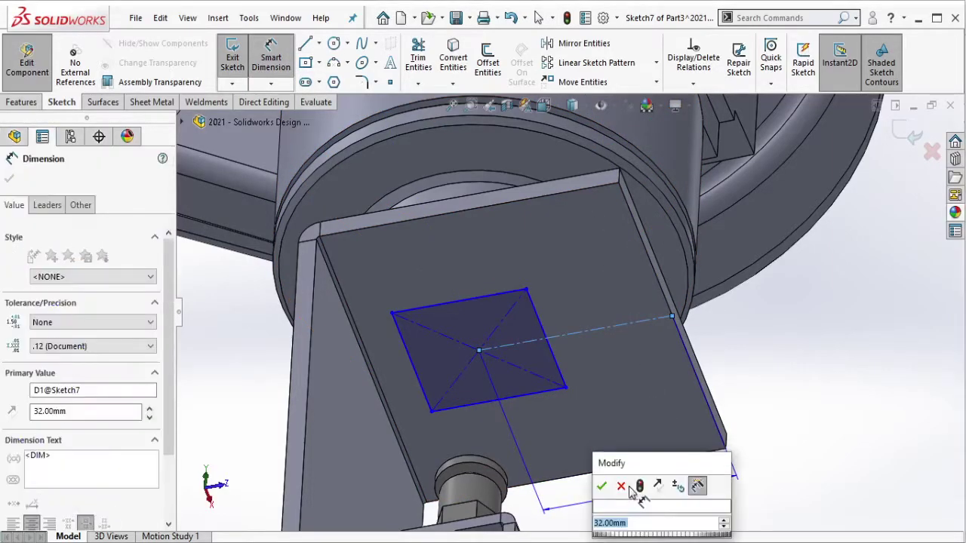
key(Return)
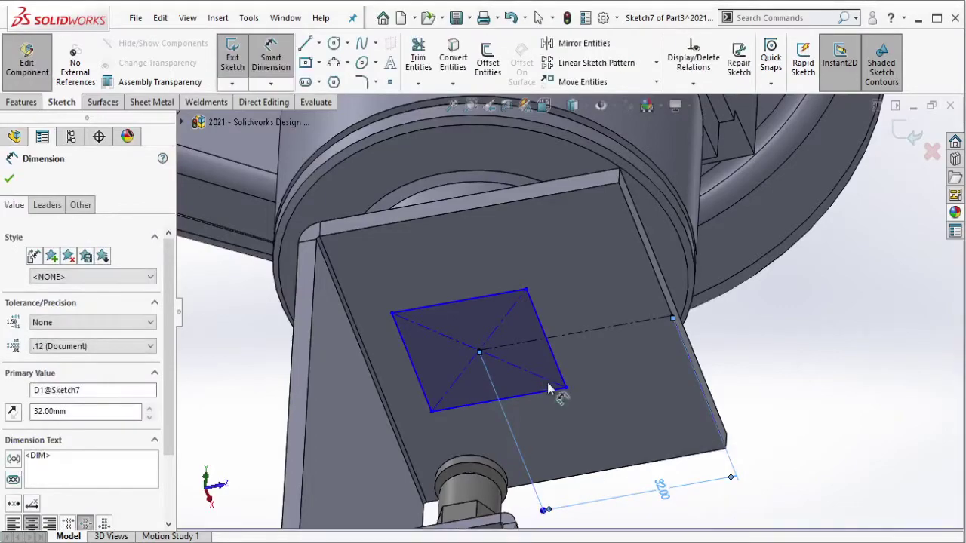
click(547, 382)
click(822, 462)
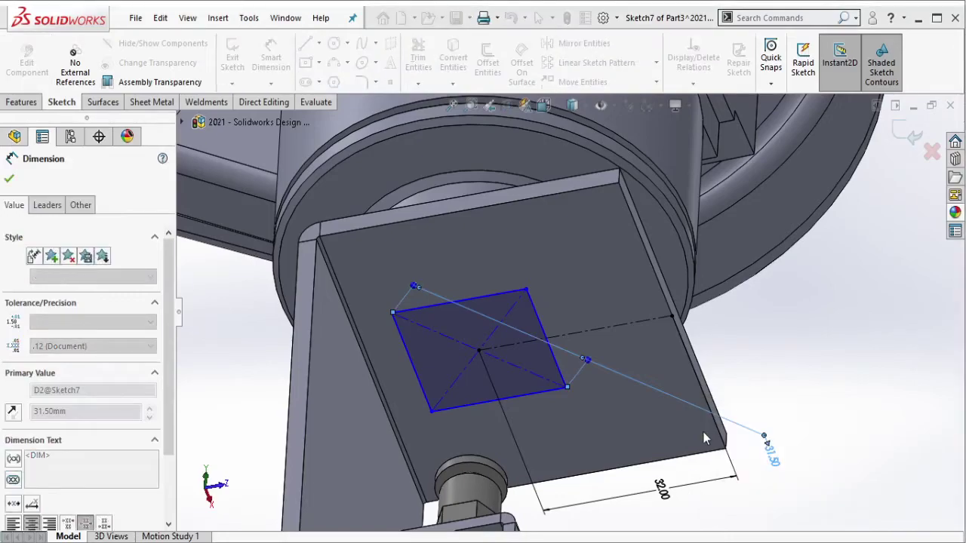
key(Escape)
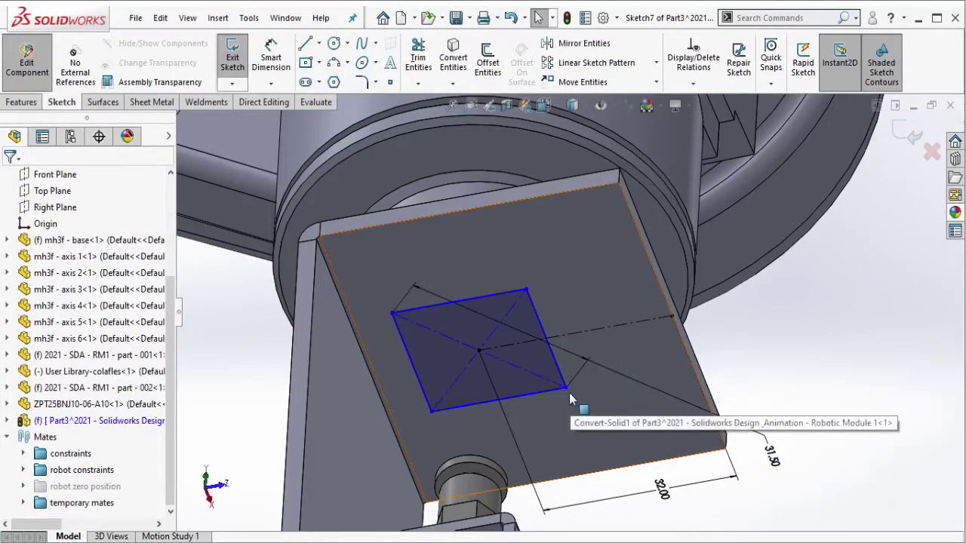
- Adjust a rectangle corner and make two adjacent edges equal
mouse_move(567, 388)
mouse_down()
mouse_move(601, 394)
mouse_move(572, 378)
mouse_up()
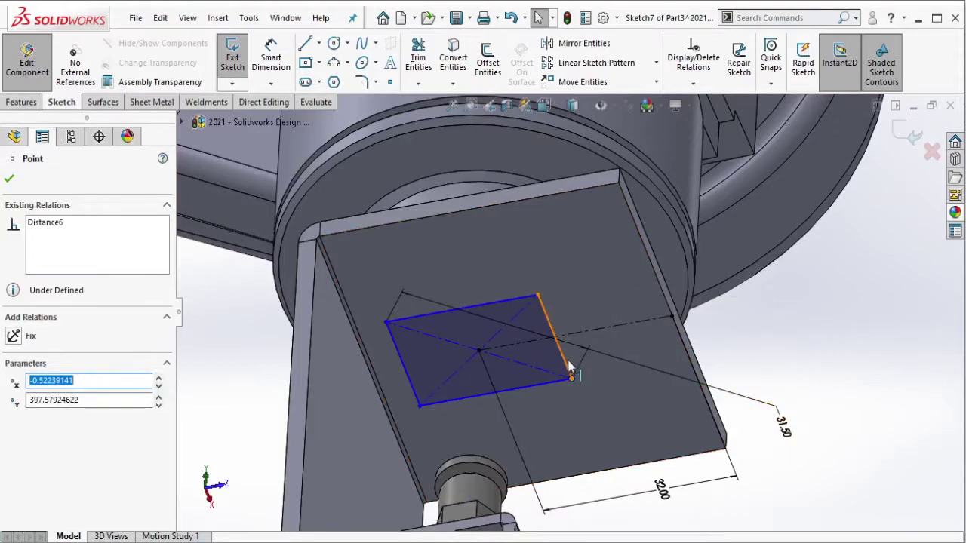
click(561, 382)
ctrl+click(548, 382)
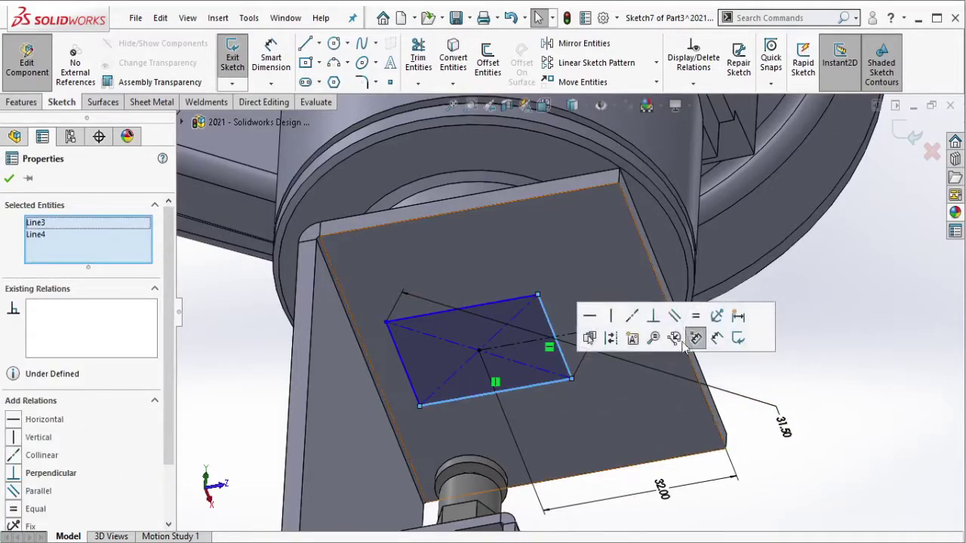
click(696, 321)
key(Escape)
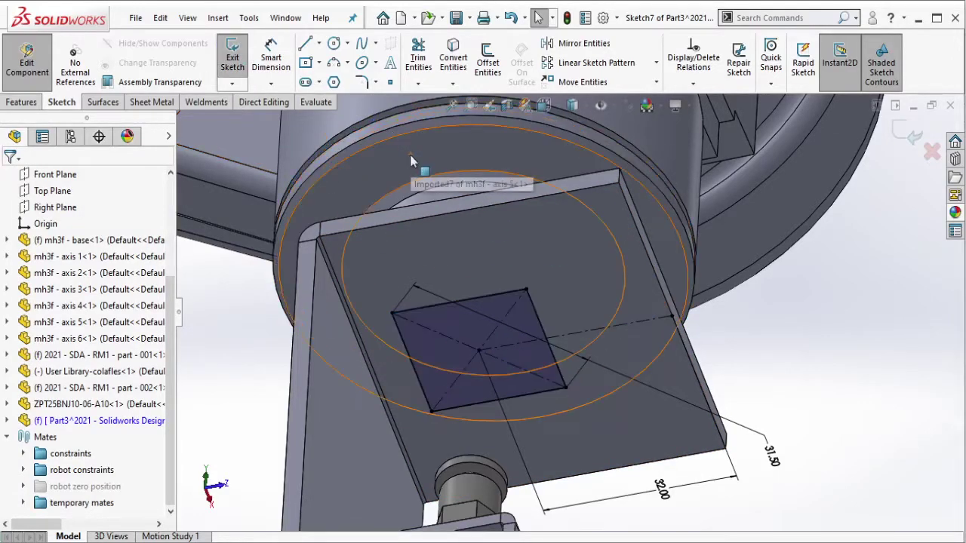
- Exit the rectangle sketch and orbit to a near-front view of the bracket
click(233, 59)
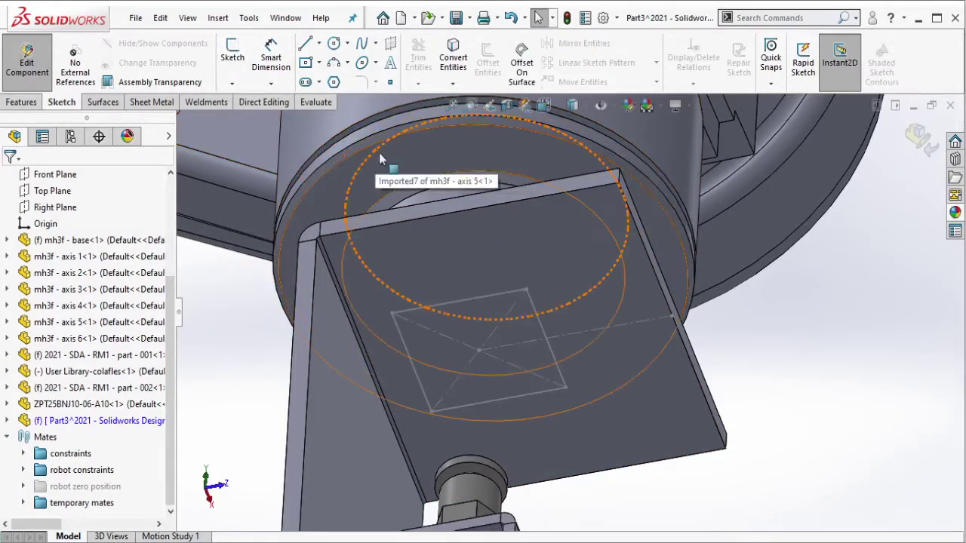
middle_drag(455, 194, 508, 373)
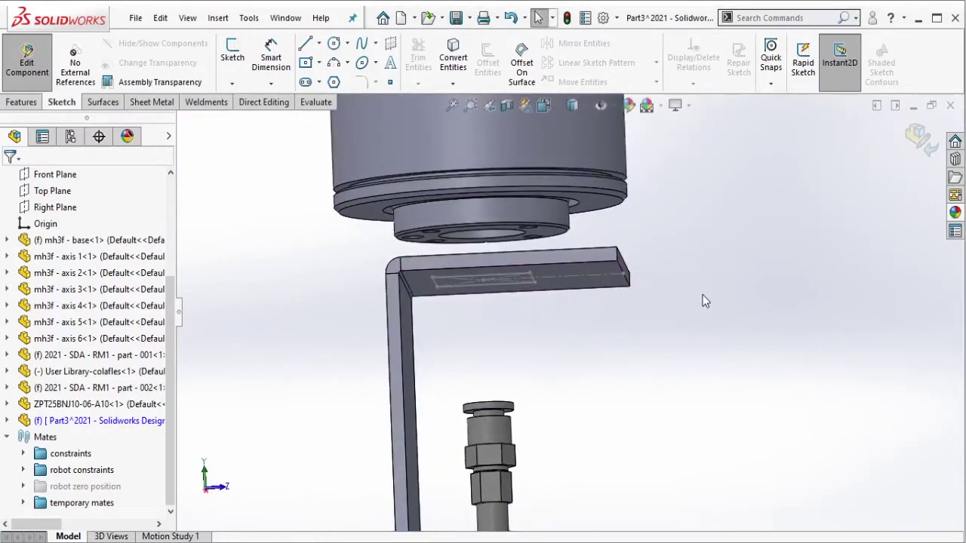
scroll(537, 247, down, 2)
middle_drag(537, 246, 532, 260)
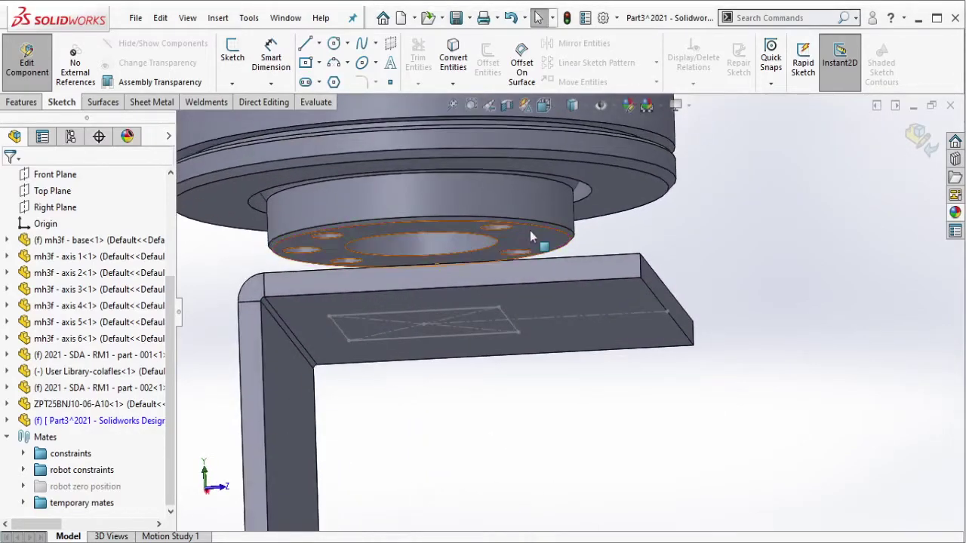
- Measure a flange hole edge to confirm its 4.2 mm diameter
click(306, 103)
click(270, 57)
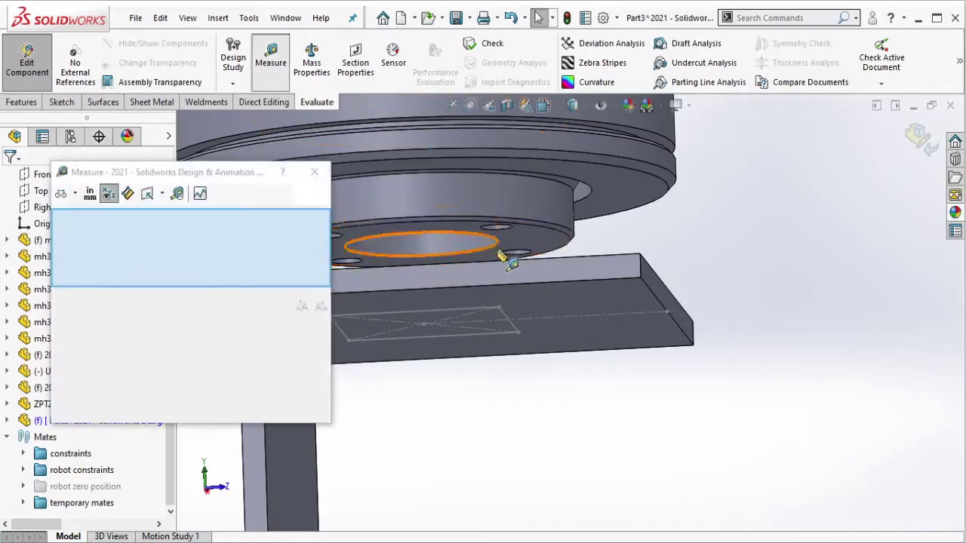
click(503, 236)
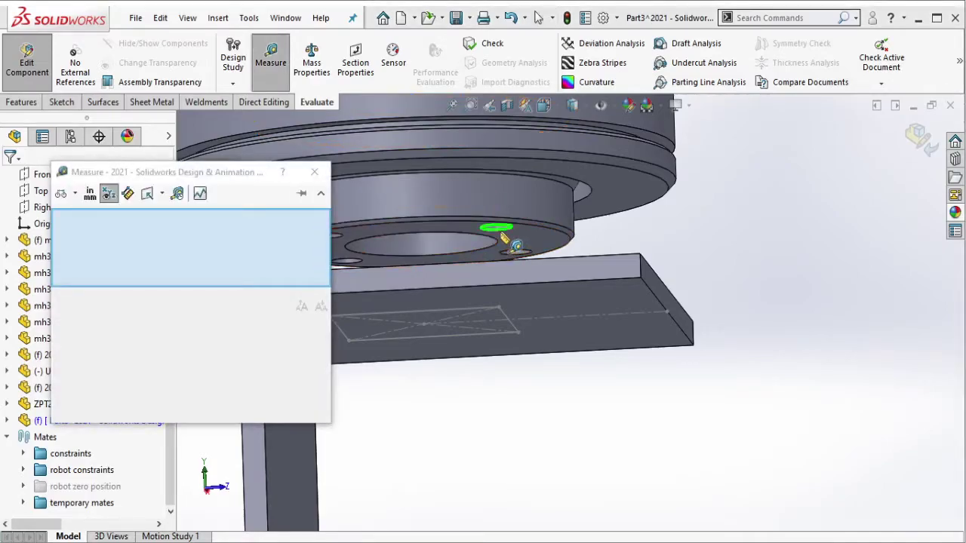
click(314, 172)
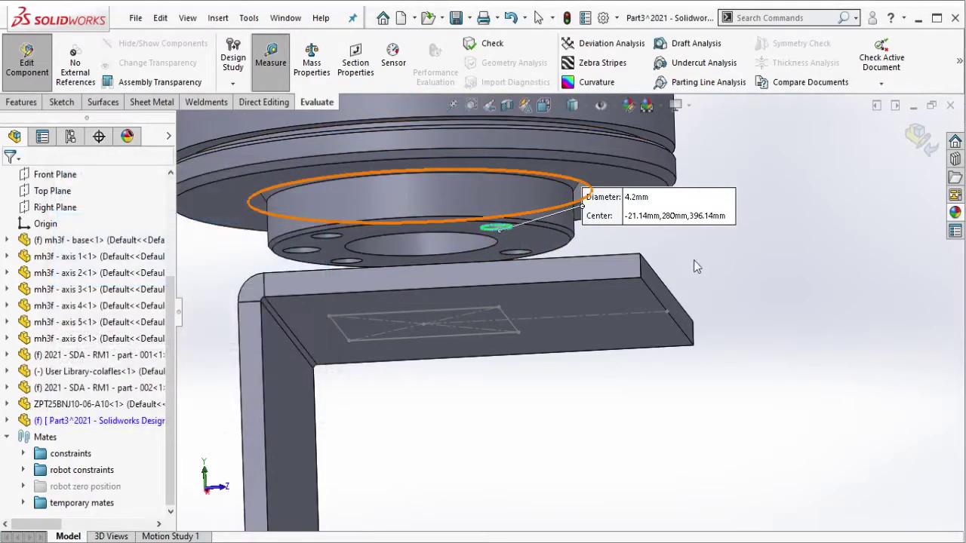
middle_drag(483, 287, 594, 319)
click(30, 104)
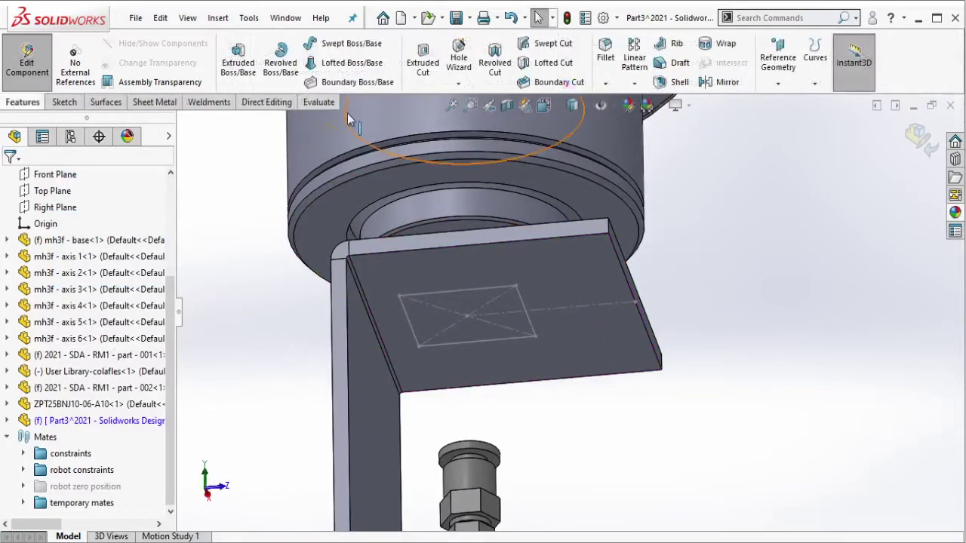
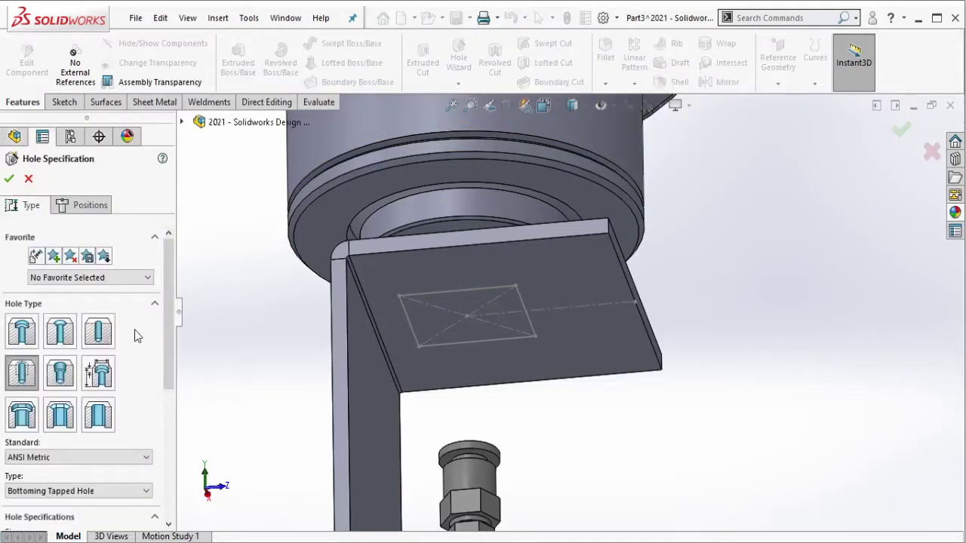
- Place hole points at the four corners of the rectangle on the bracket's top flange
click(87, 206)
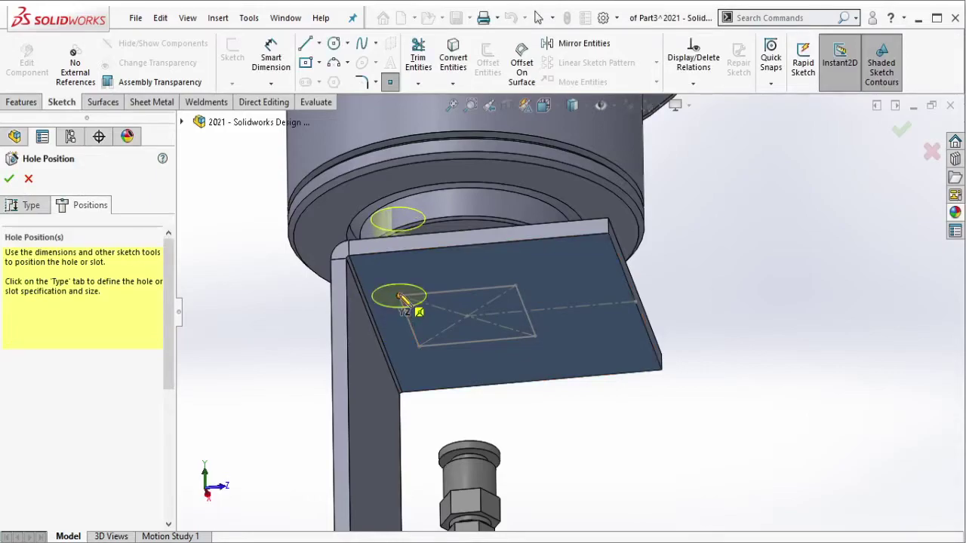
click(408, 304)
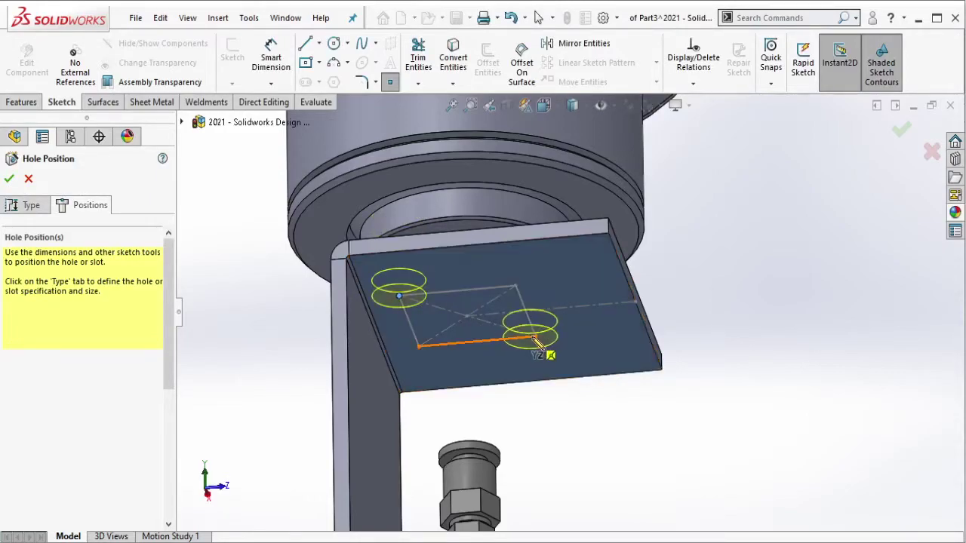
click(516, 287)
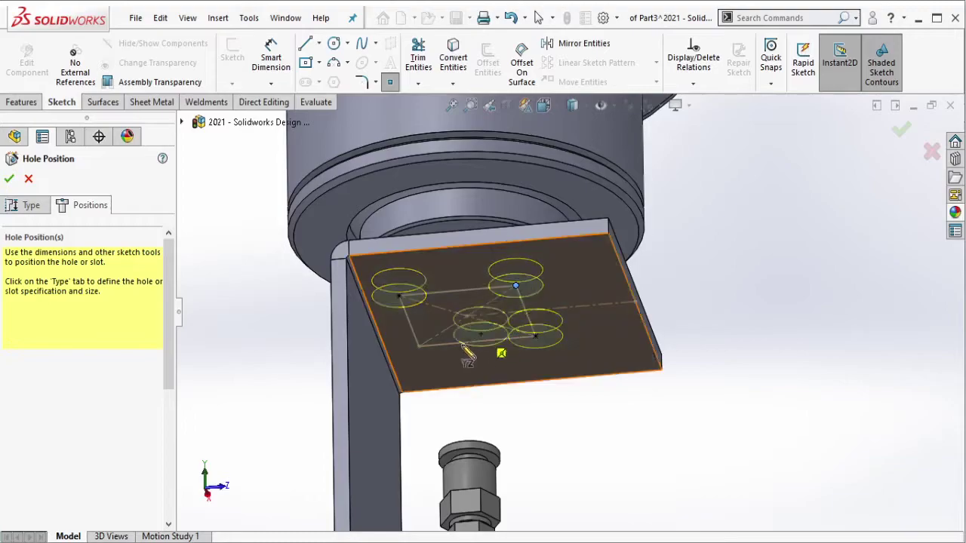
click(418, 346)
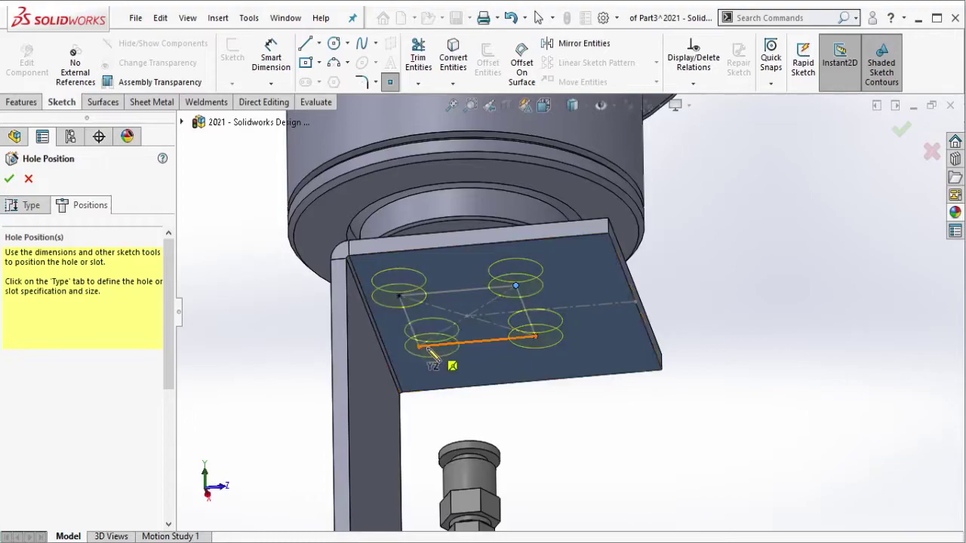
- Make the holes straight ANSI Metric Drill sizes at Ø5.5 diameter
click(45, 211)
click(98, 332)
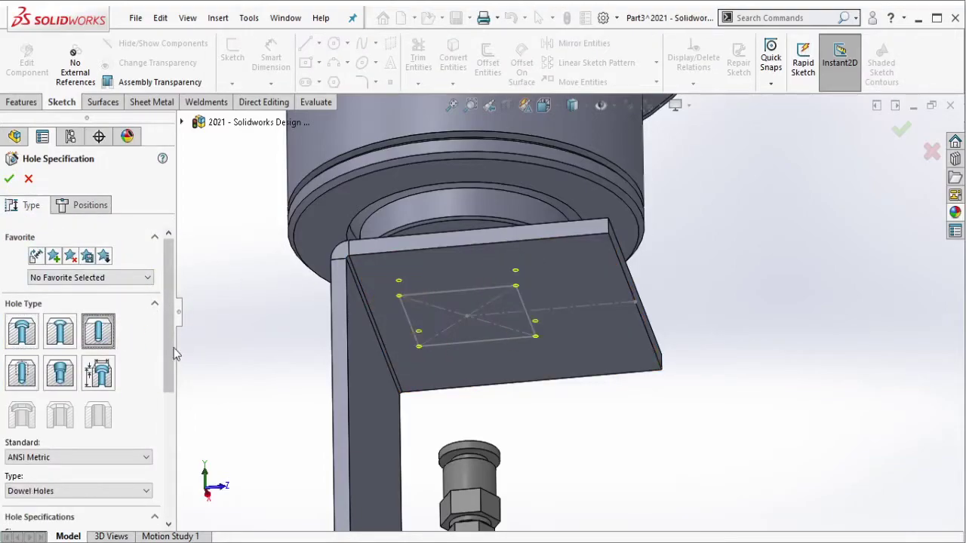
scroll(144, 378, down, 3)
click(130, 368)
click(117, 383)
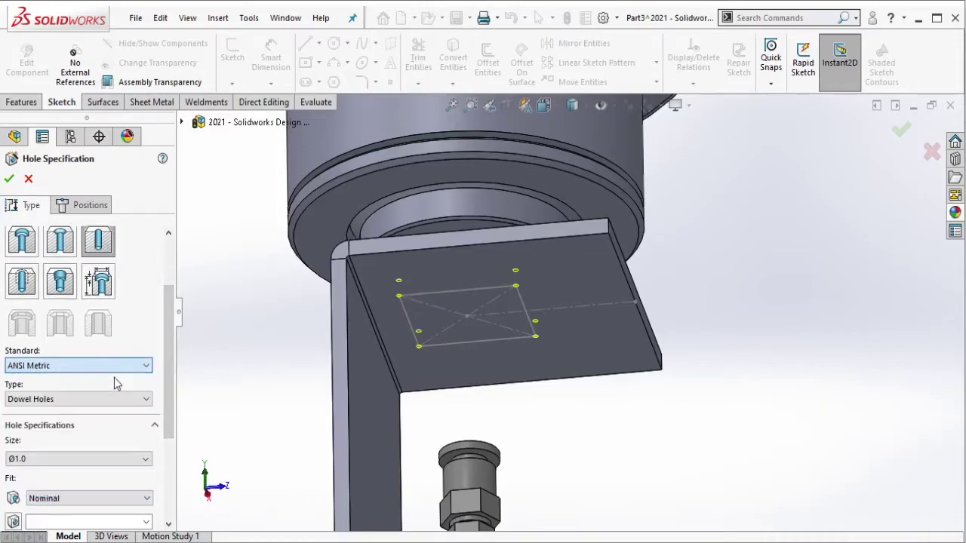
click(102, 399)
click(96, 418)
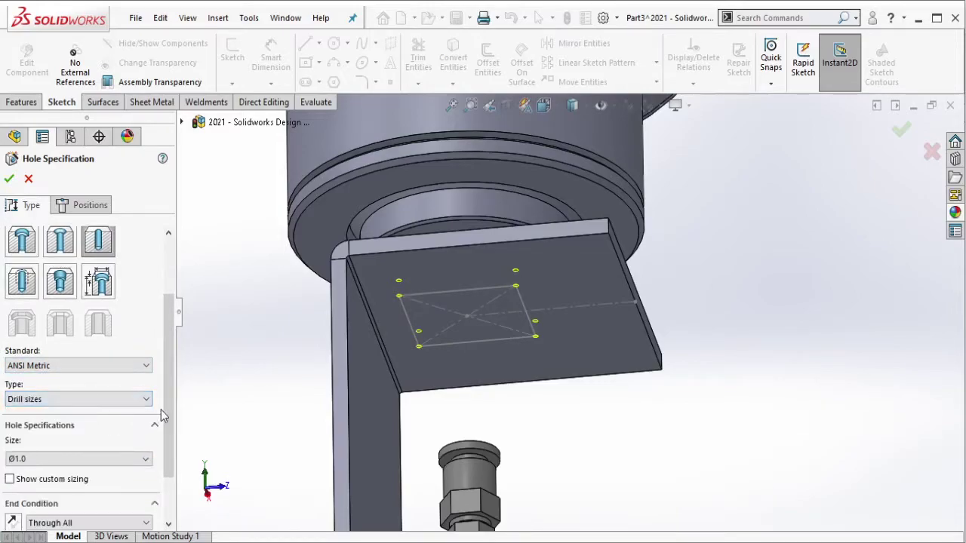
scroll(163, 451, down, 3)
click(132, 393)
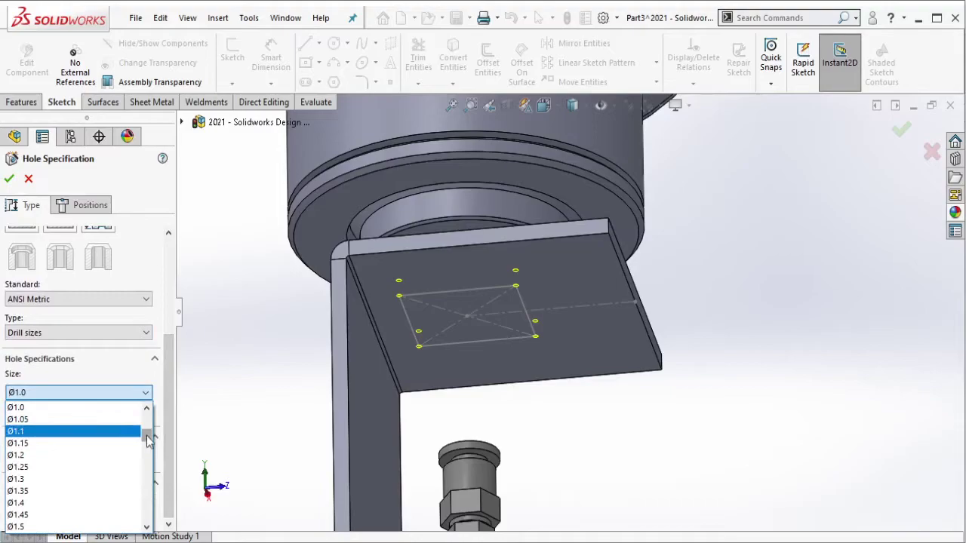
drag(145, 432, 147, 462)
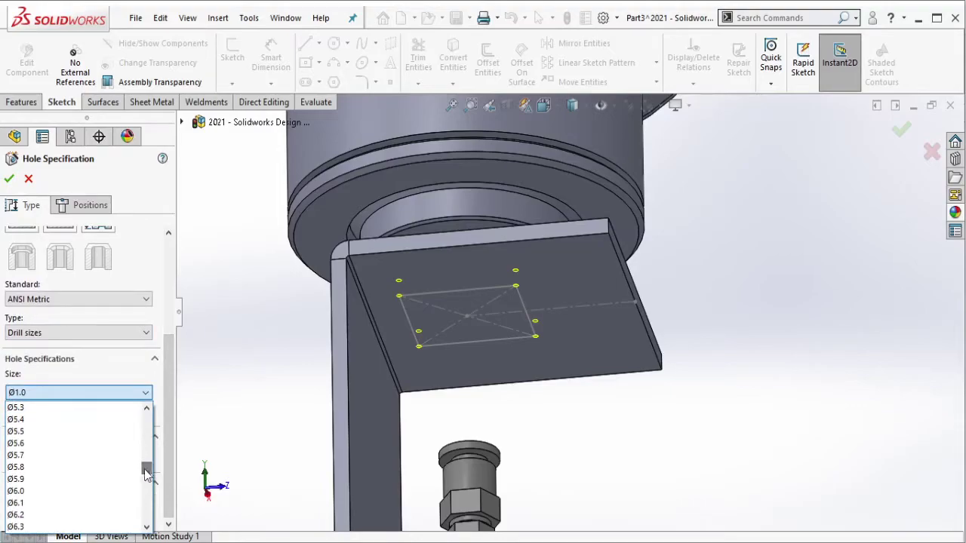
click(110, 434)
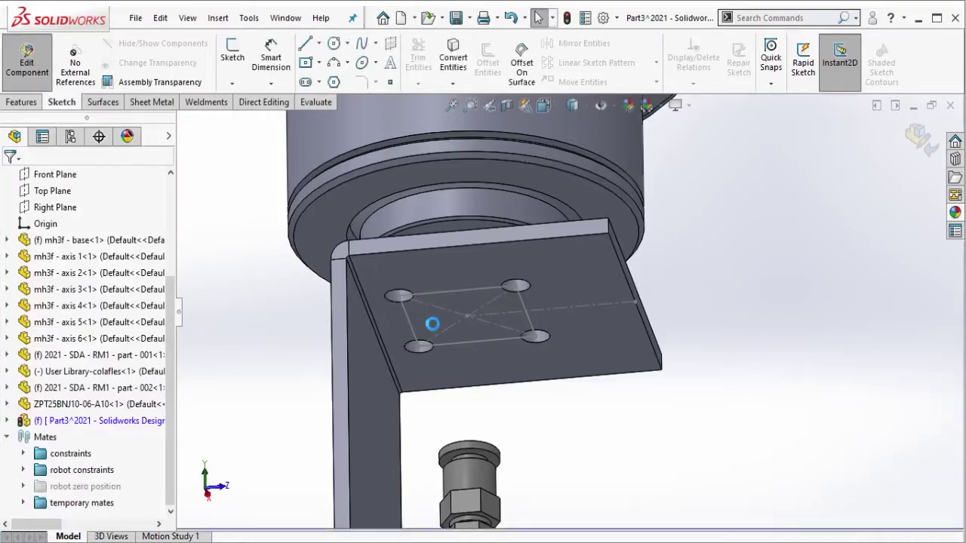
- Use Move Face to offset the flange's outer end face 15 mm inward
click(512, 268)
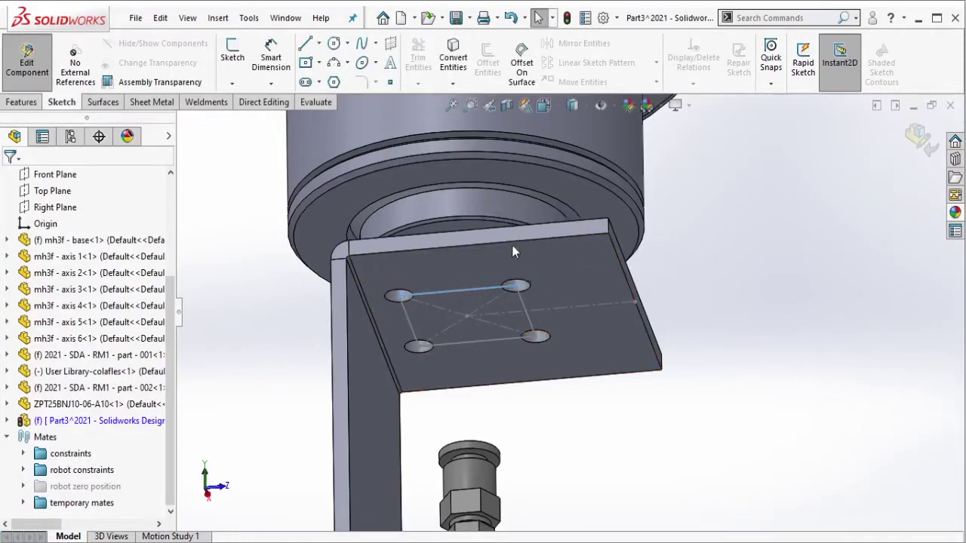
click(268, 104)
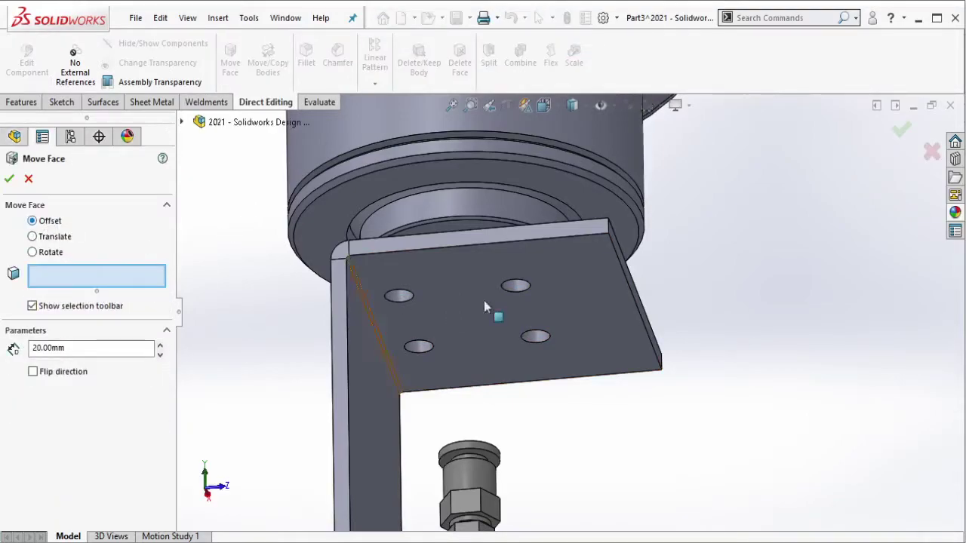
click(625, 270)
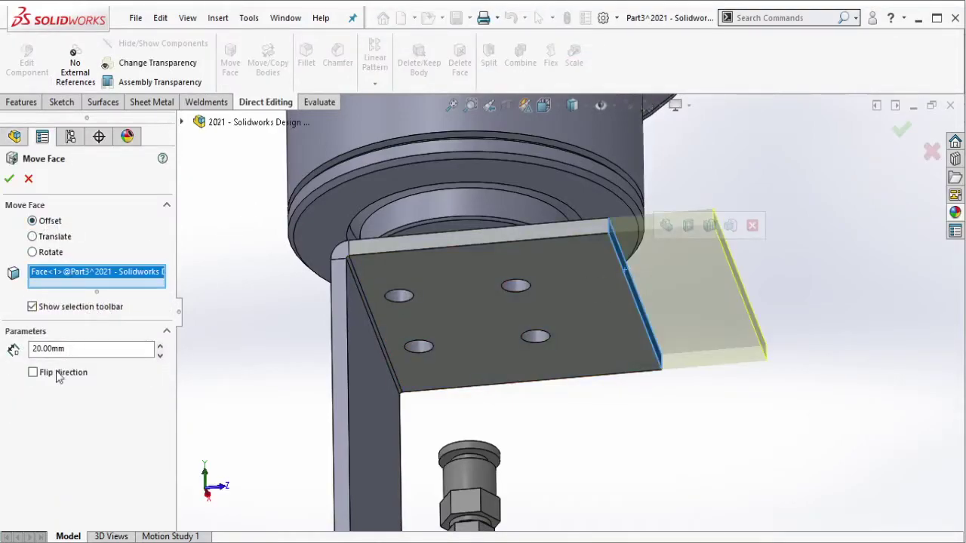
click(33, 372)
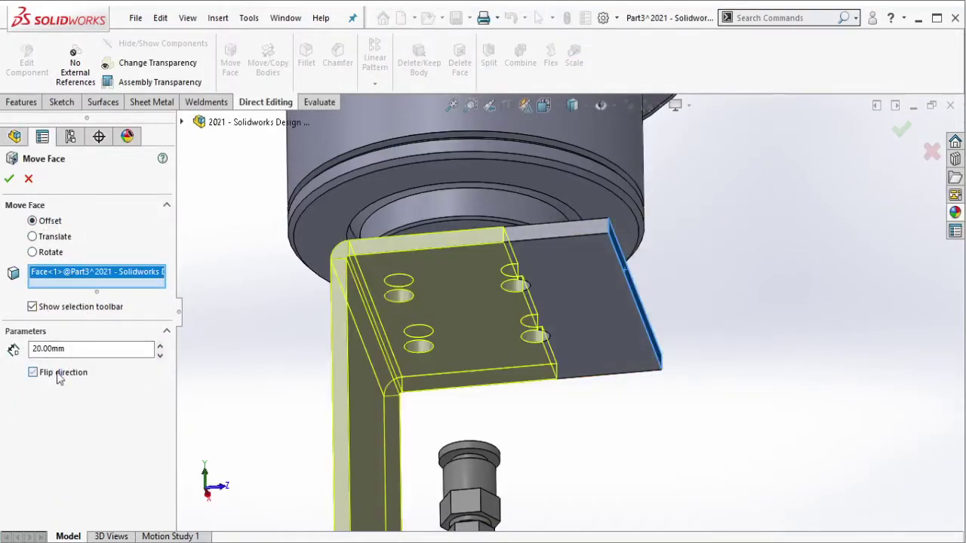
click(159, 358)
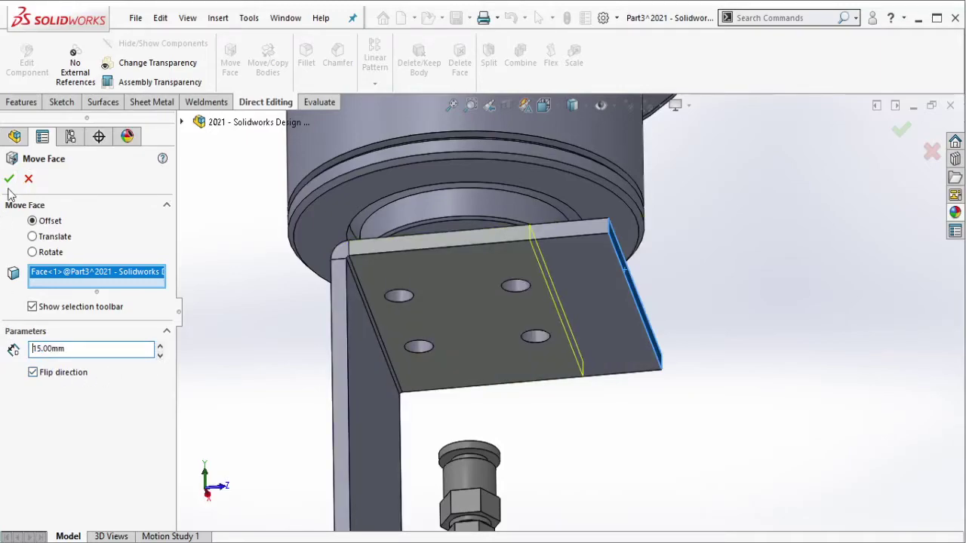
key(Return)
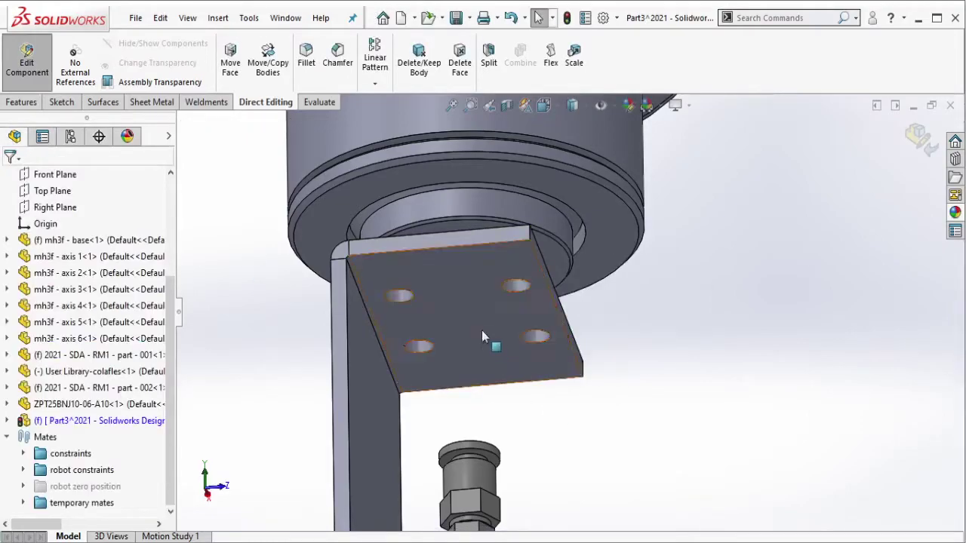
- Break all external references of Part3 and exit Edit Component back to the robot assembly
mouse_move(481, 330)
middle_down()
mouse_move(425, 403)
mouse_move(604, 332)
mouse_move(486, 195)
middle_up()
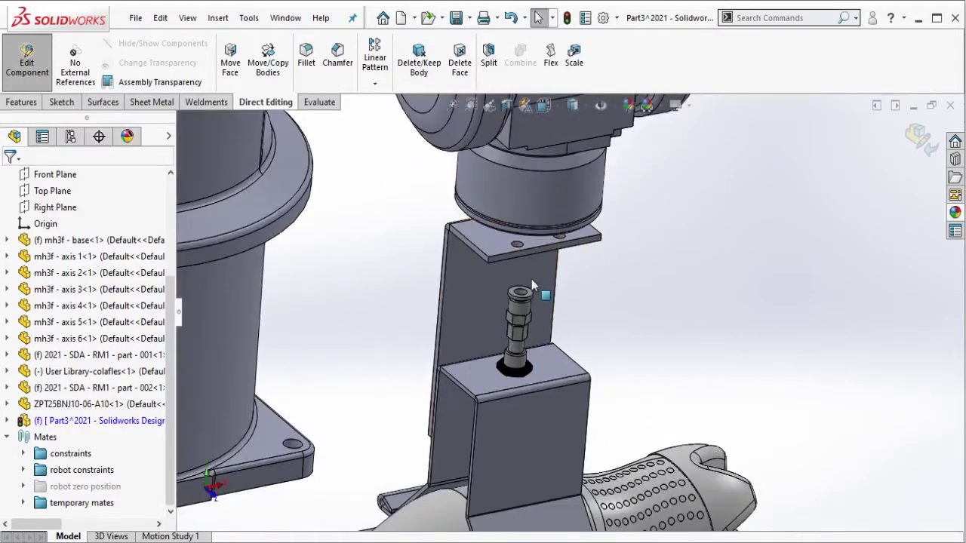
middle_drag(486, 195, 420, 325)
right_click(105, 427)
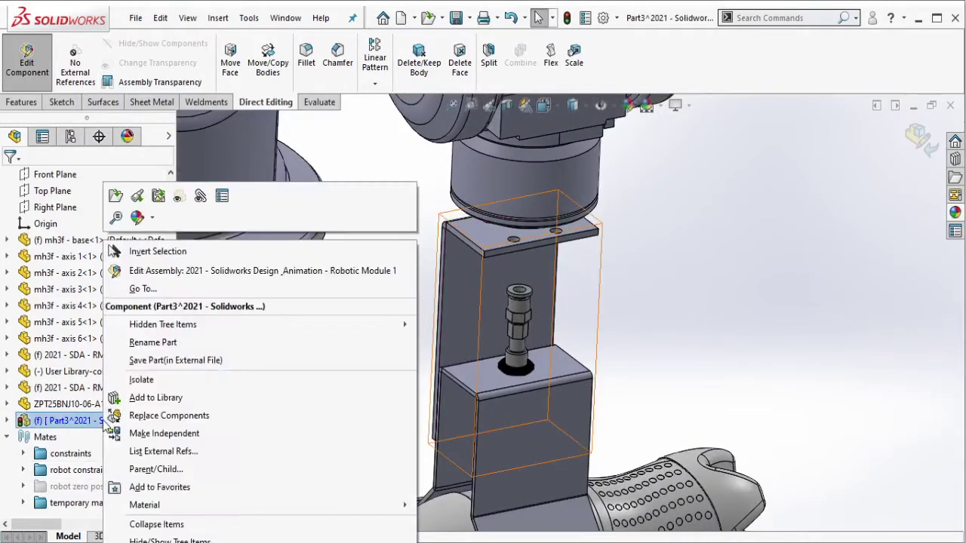
click(139, 449)
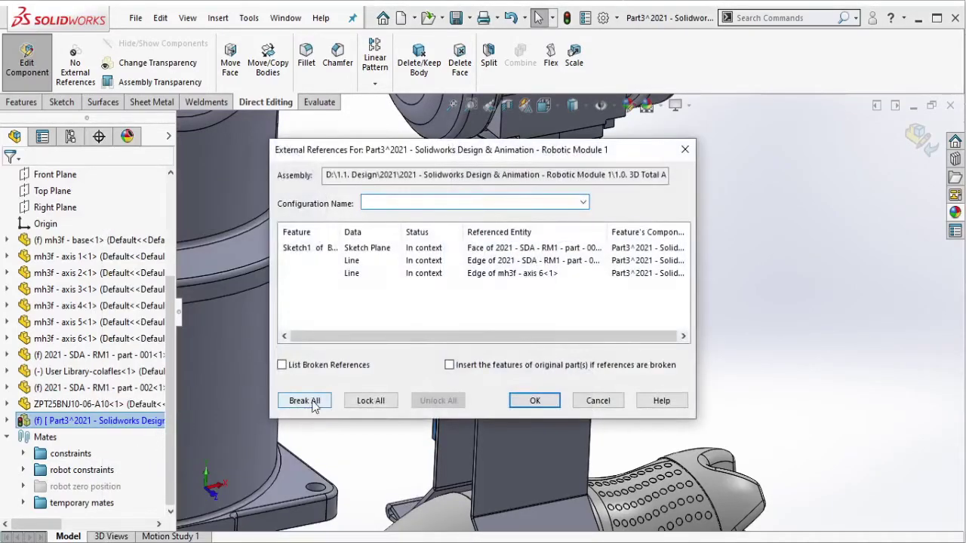
click(315, 401)
click(524, 325)
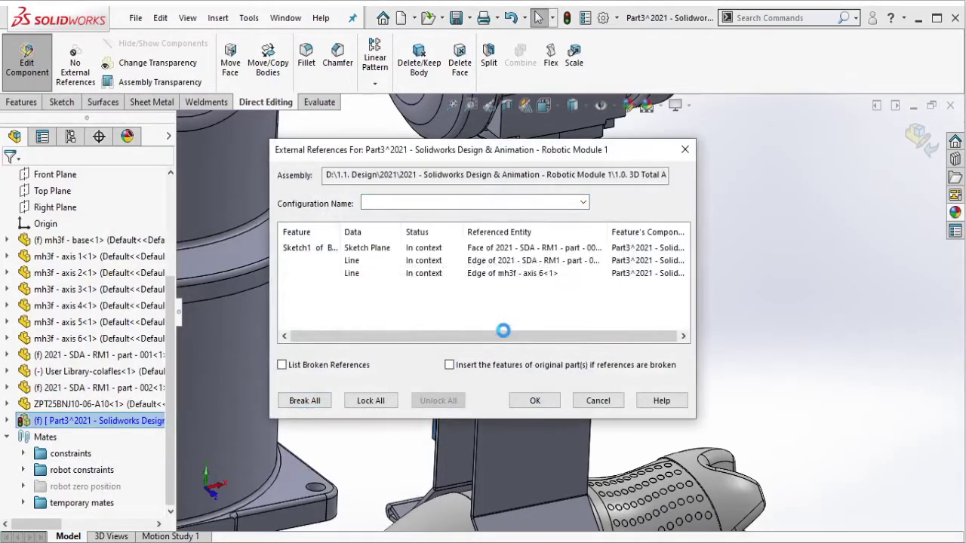
click(535, 401)
scroll(561, 407, down, 3)
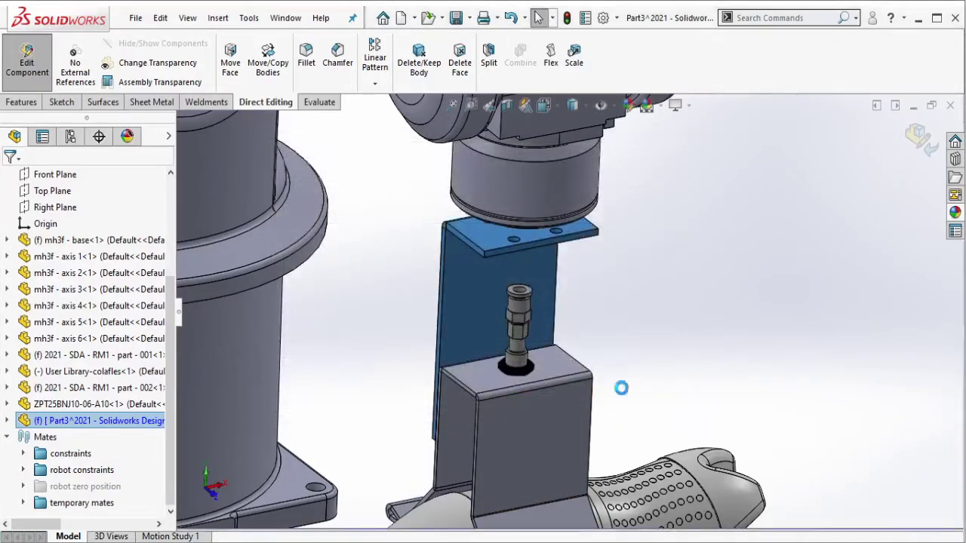
scroll(426, 307, down, 3)
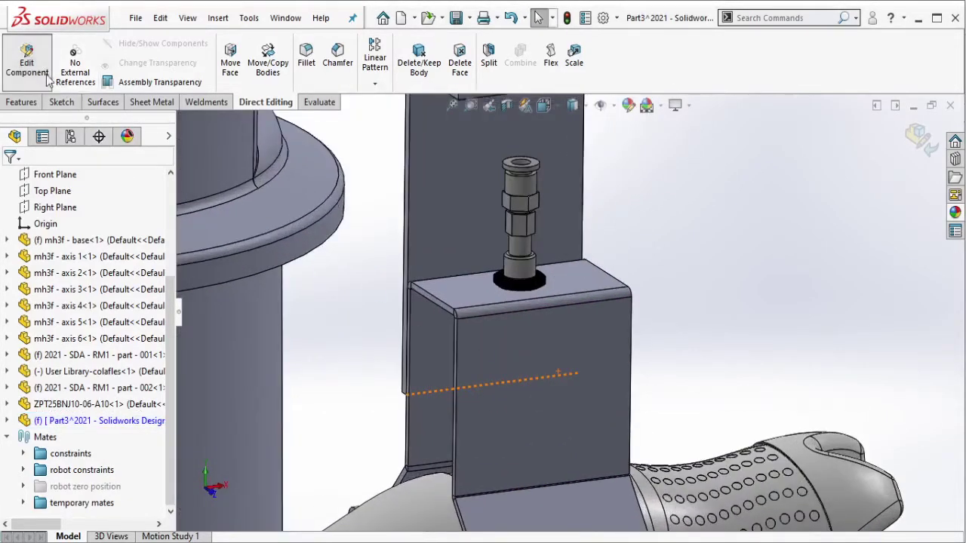
click(26, 60)
mouse_move(586, 320)
middle_down()
mouse_move(592, 313)
mouse_move(585, 321)
middle_up()
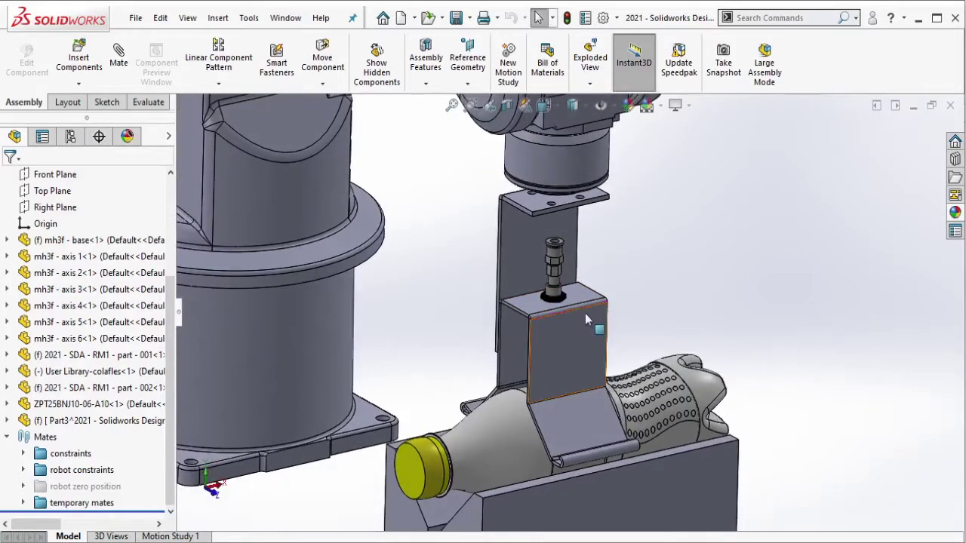
- Make the bracket transparent, edit it in place, and start a sketch on its front face
scroll(549, 347, down, 3)
click(574, 336)
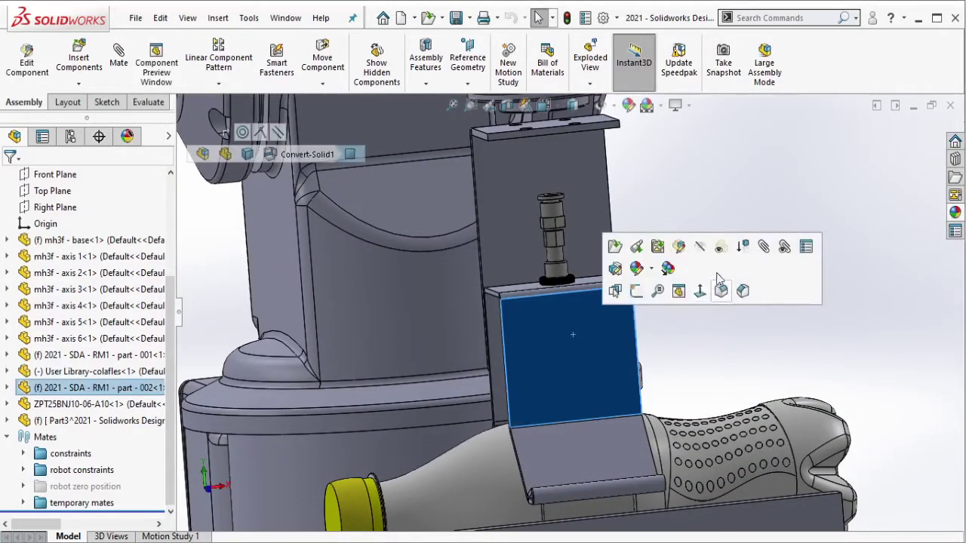
click(686, 281)
middle_drag(685, 286, 596, 271)
click(627, 226)
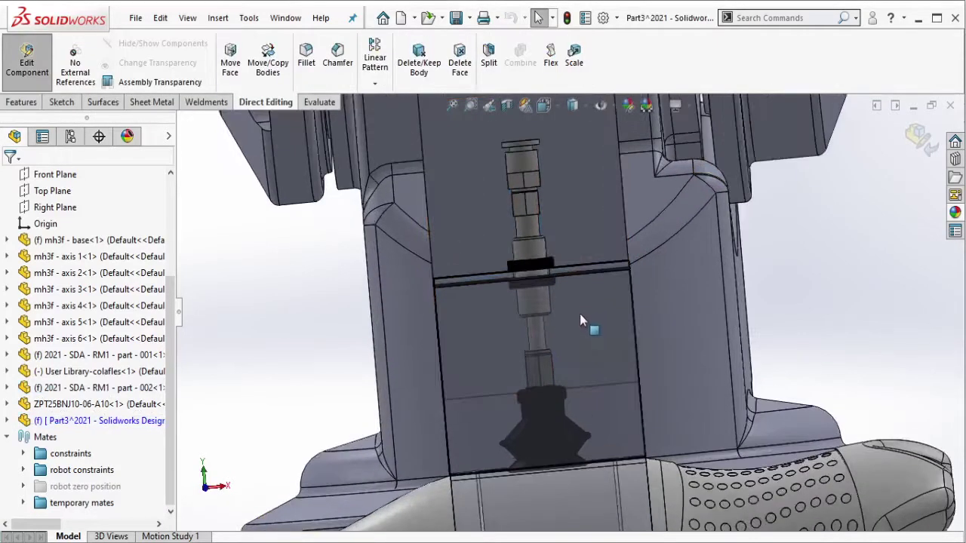
click(580, 314)
click(635, 249)
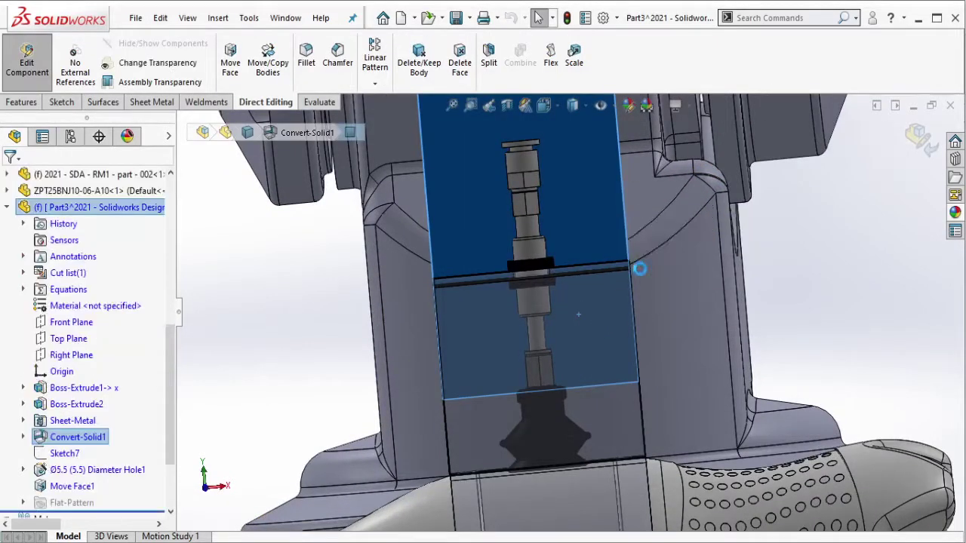
- Draw two construction centerlines on the bracket face along the nozzle axis
click(319, 43)
click(341, 80)
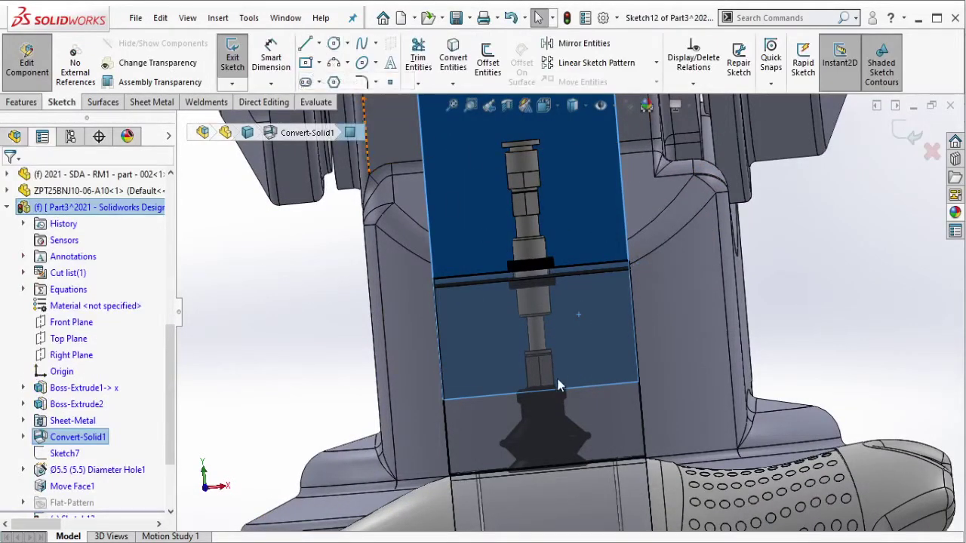
click(541, 391)
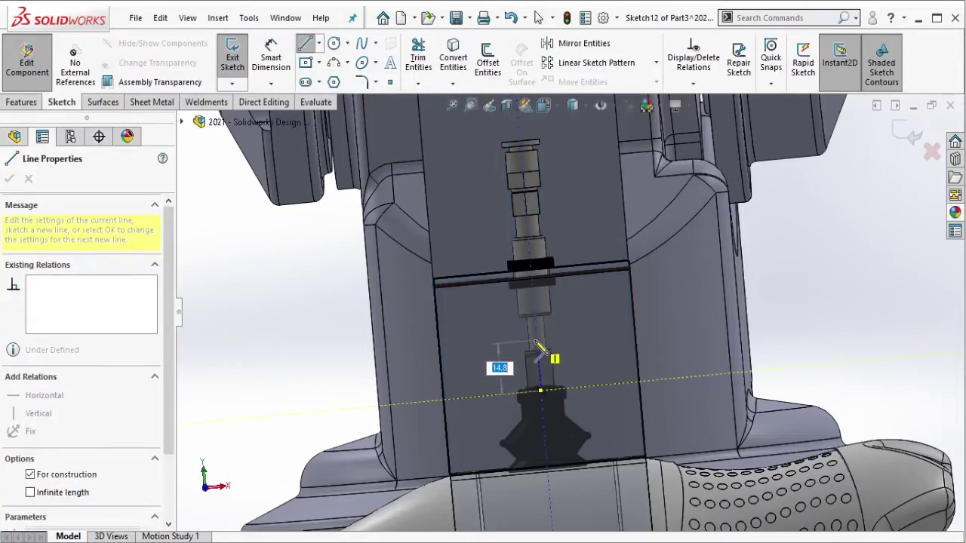
click(536, 338)
key(Escape)
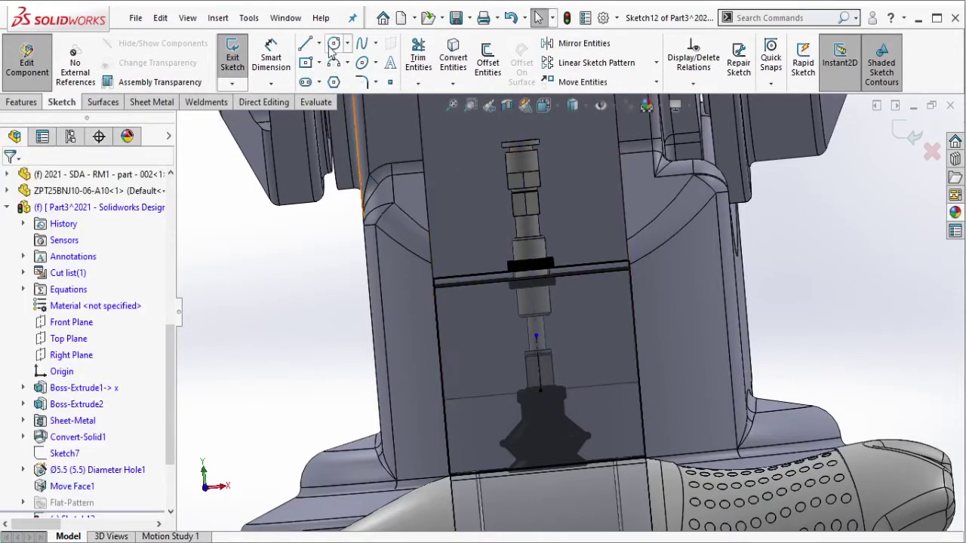
click(318, 43)
click(341, 79)
click(495, 351)
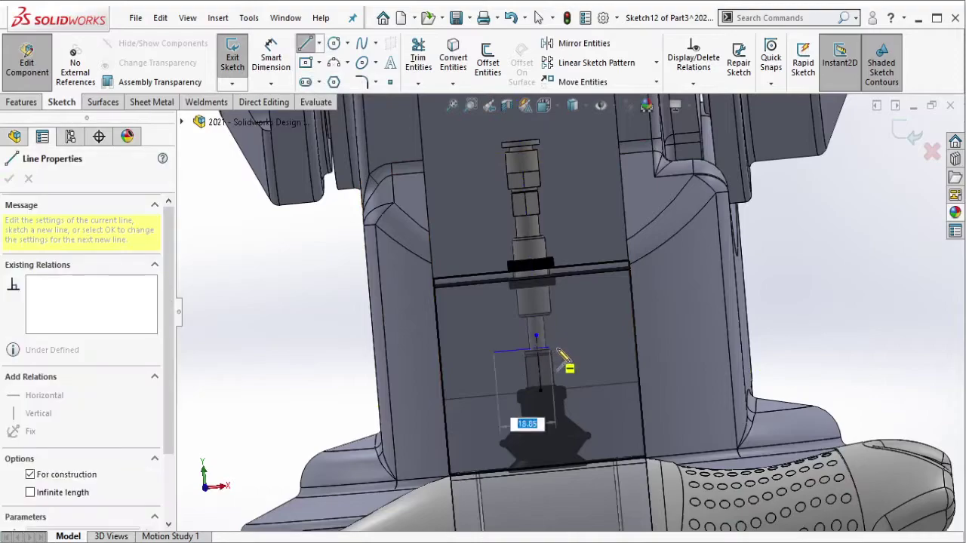
click(569, 346)
key(Escape)
- Fix the point to the centerline's midpoint and extend the centerline's left end outward
click(536, 336)
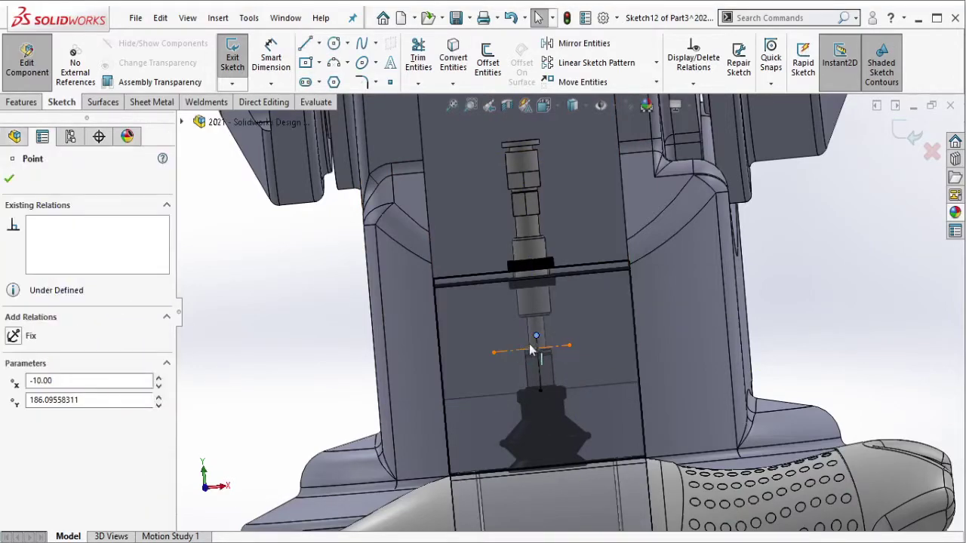
ctrl+click(547, 348)
click(557, 302)
click(510, 357)
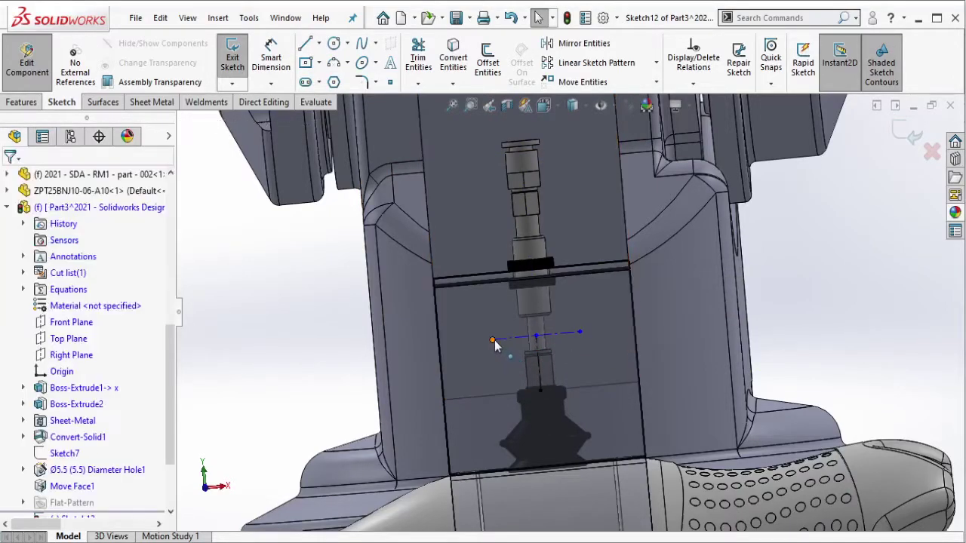
drag(492, 339, 479, 333)
key(Escape)
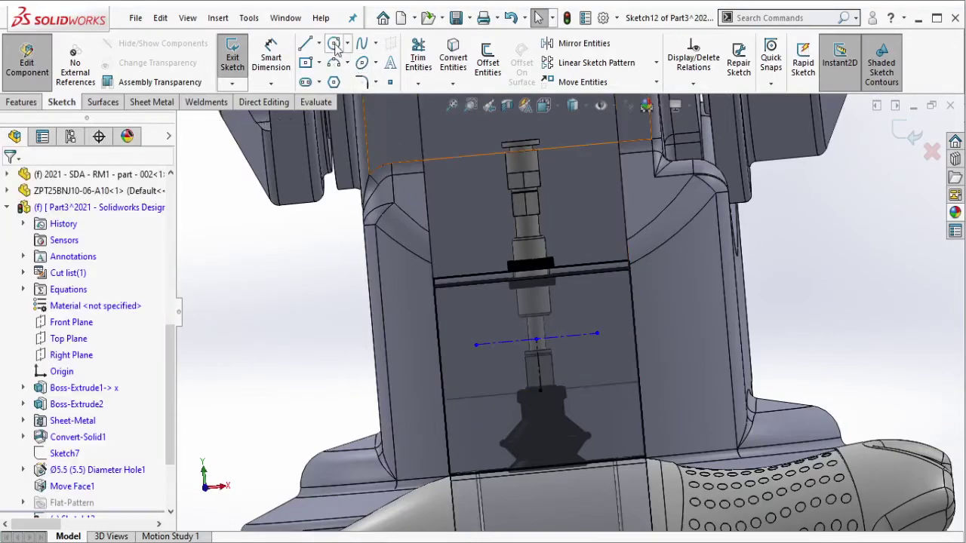
- Draw a circle at the centerline's left end and give it a diameter dimension
click(476, 345)
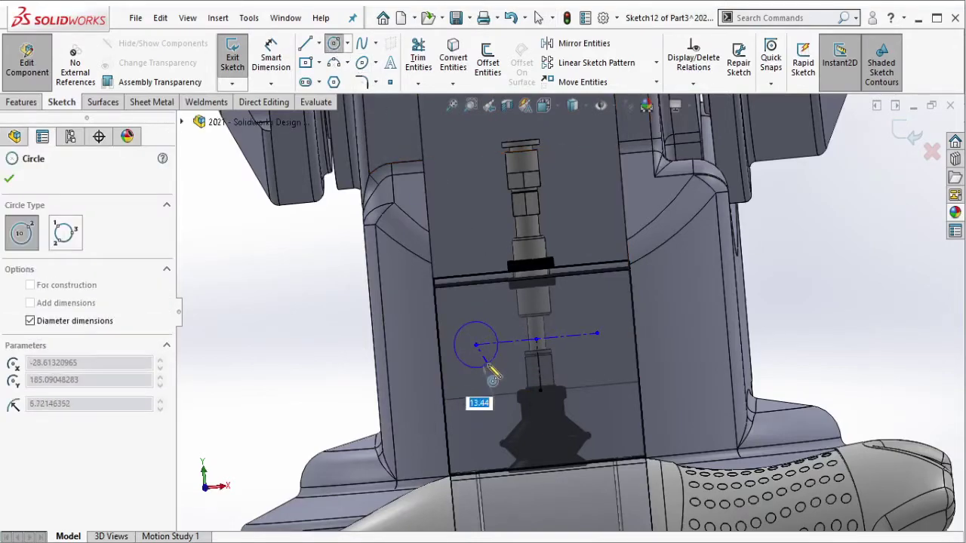
key(Return)
key(Escape)
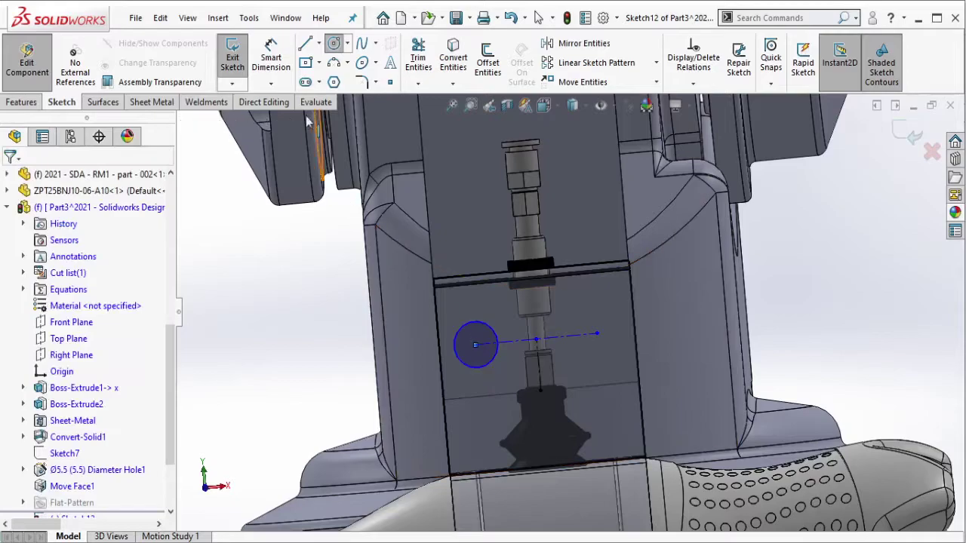
click(453, 339)
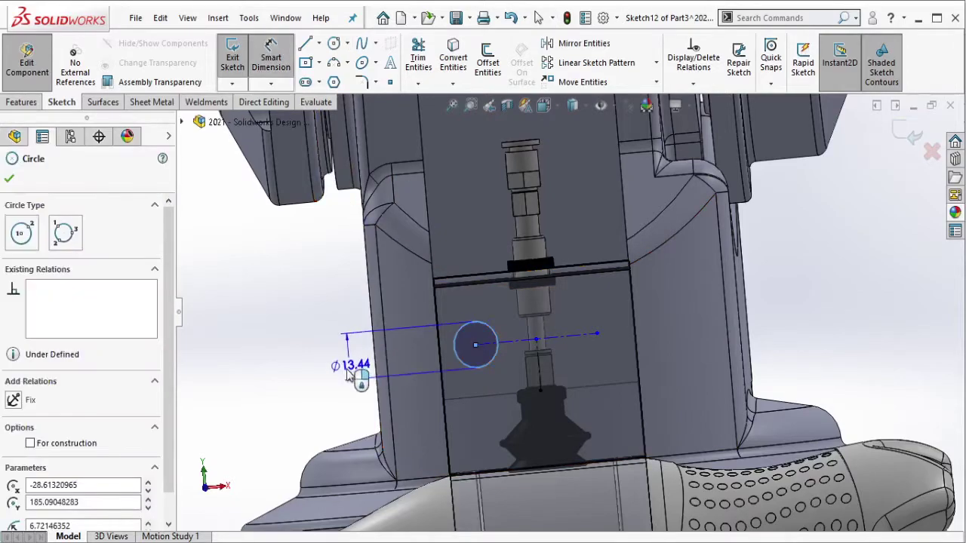
click(305, 407)
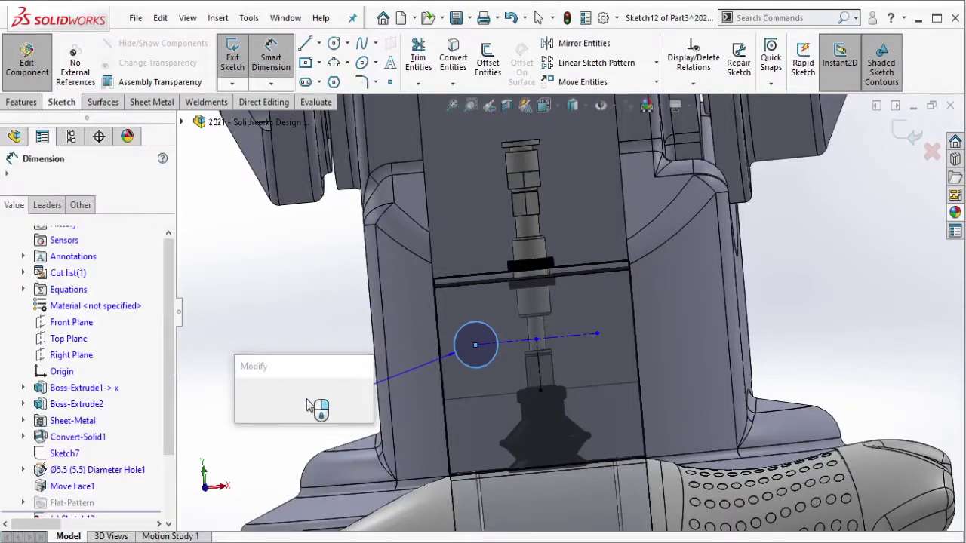
text(1)
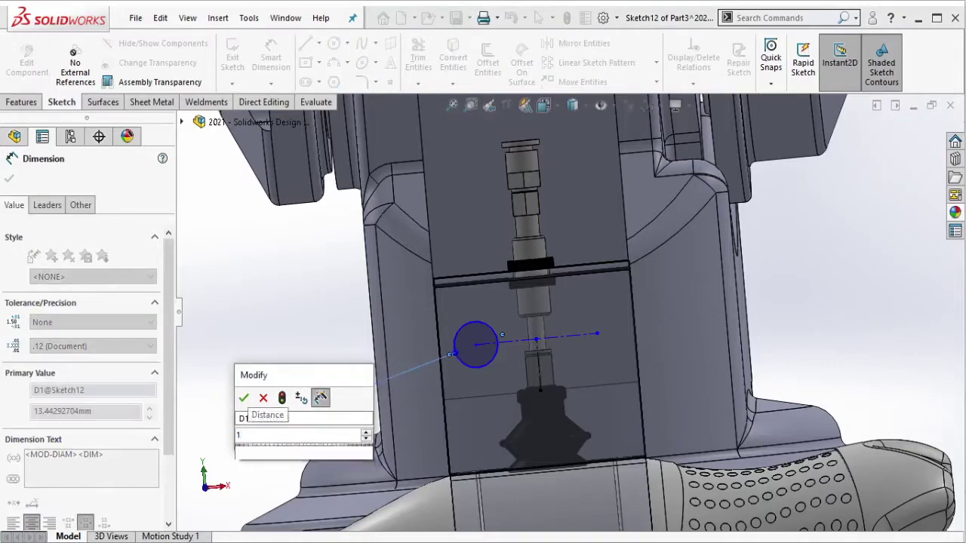
text(0)
key(Escape)
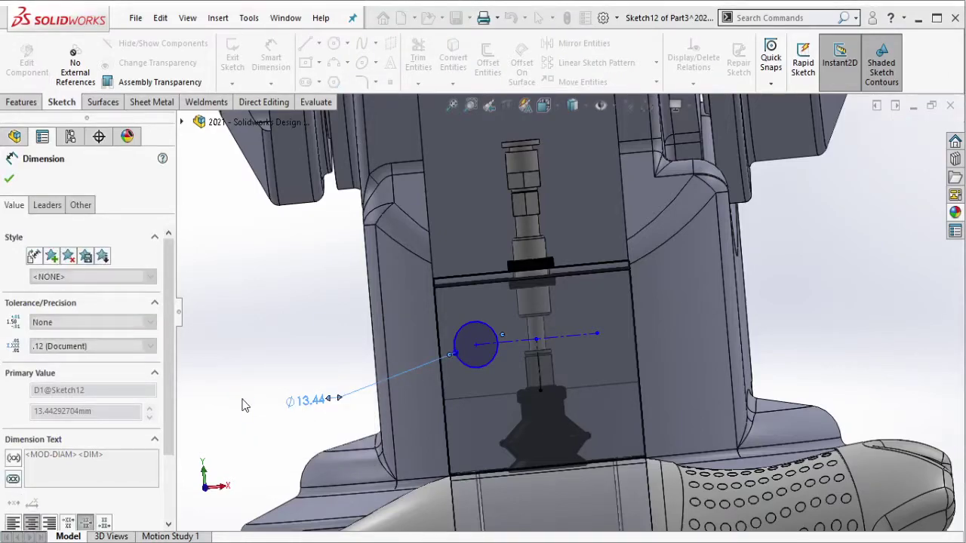
- Locate the circle 15 mm vertically from the reference line
middle_drag(552, 367, 528, 362)
click(458, 333)
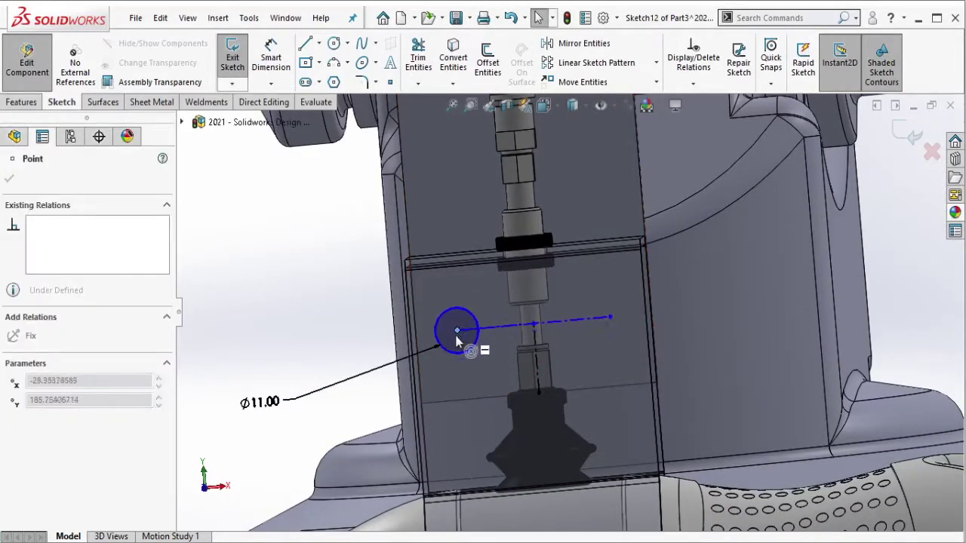
drag(456, 336, 464, 331)
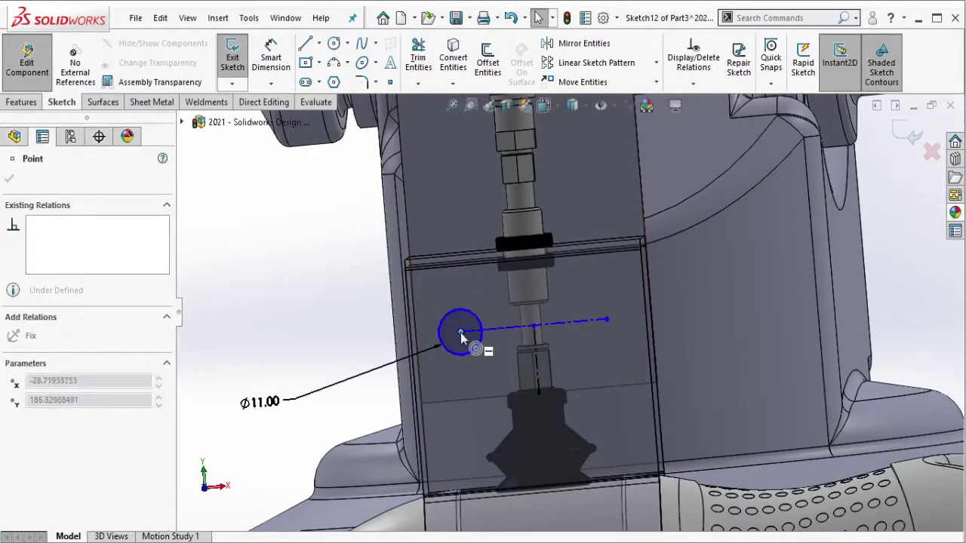
key(Escape)
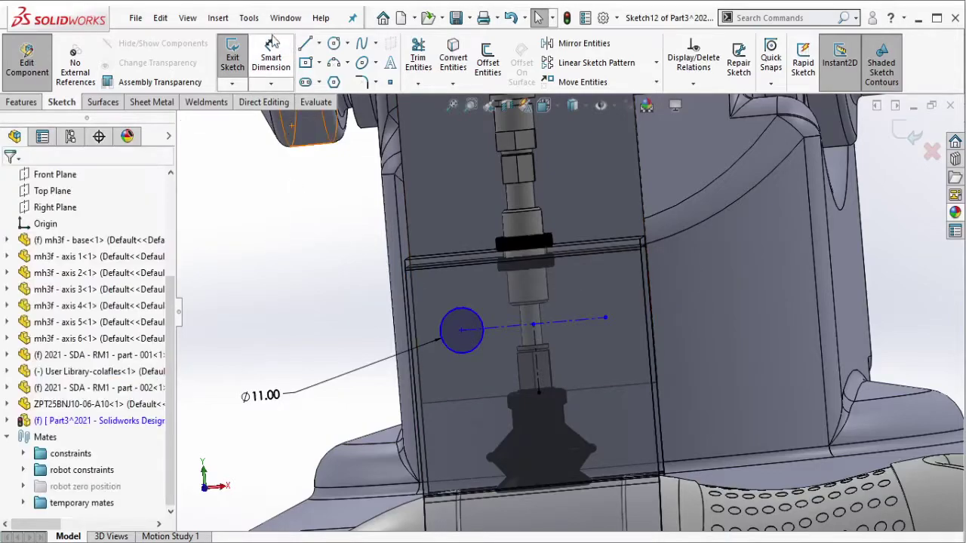
click(538, 348)
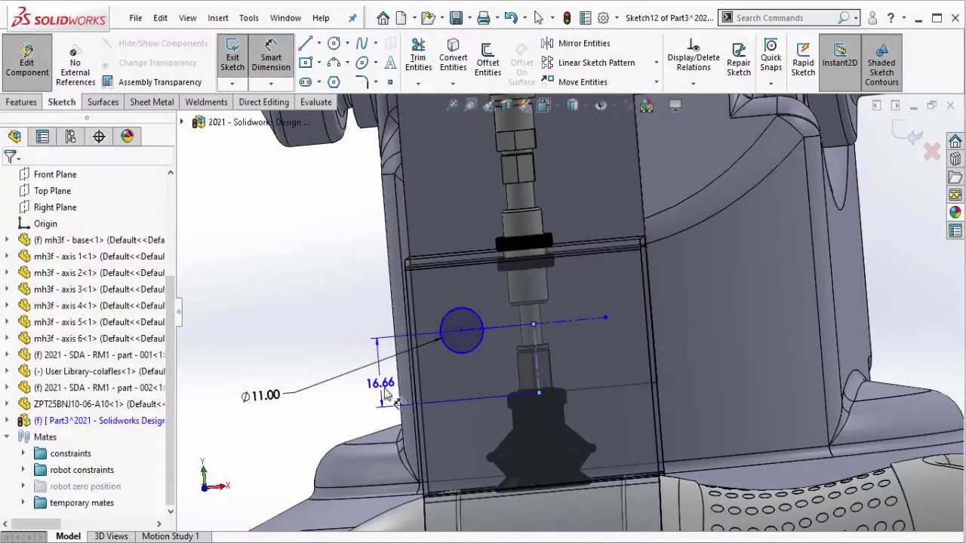
click(384, 393)
text(15)
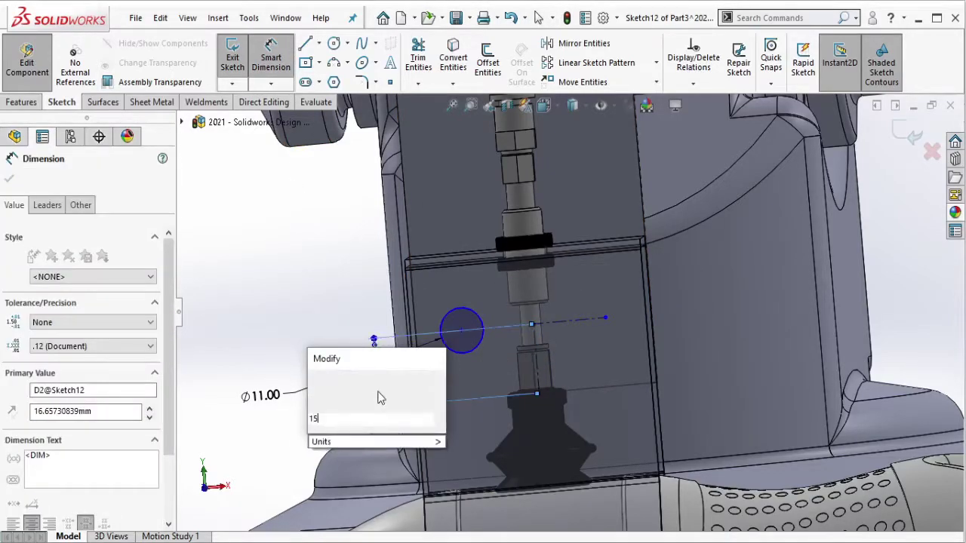
key(Return)
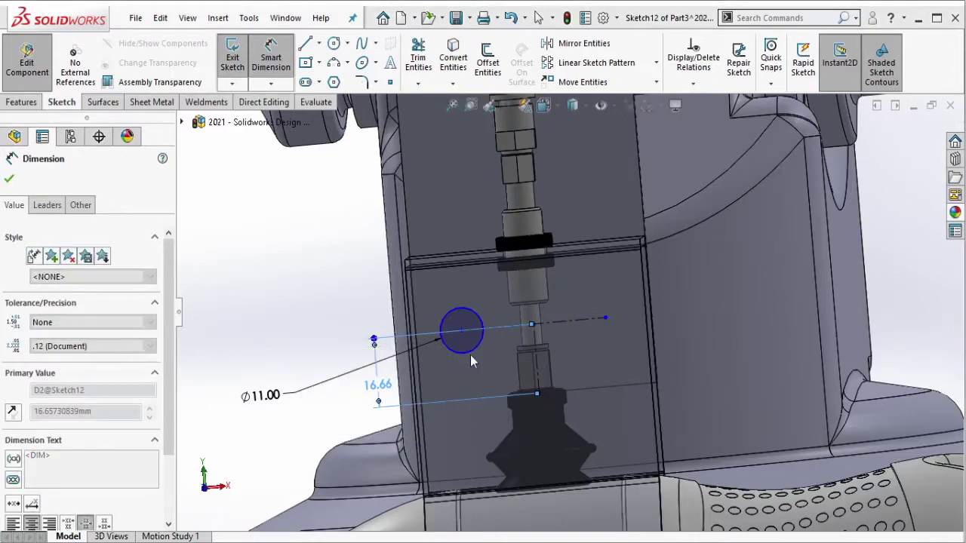
- Add a 10 mm horizontal offset dimension to fix the circle's position
click(477, 363)
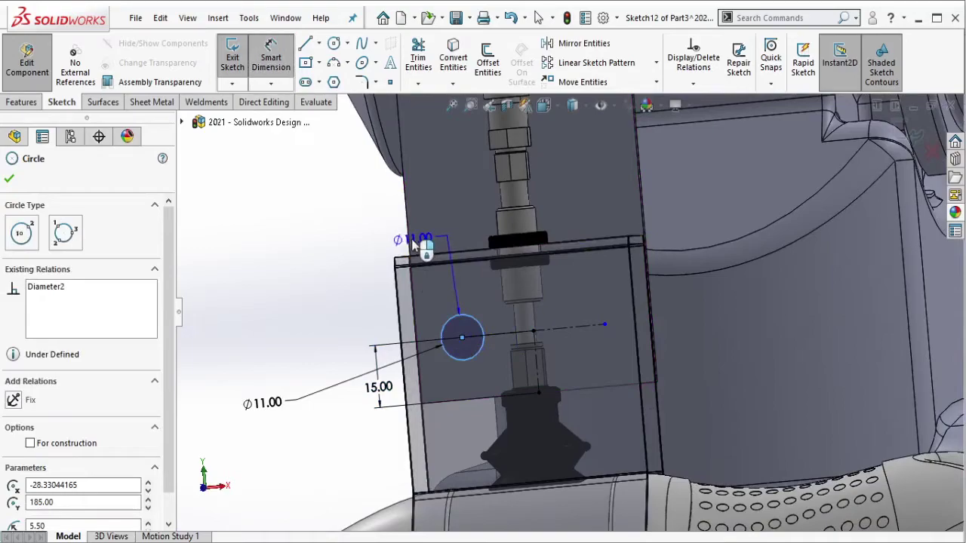
click(449, 259)
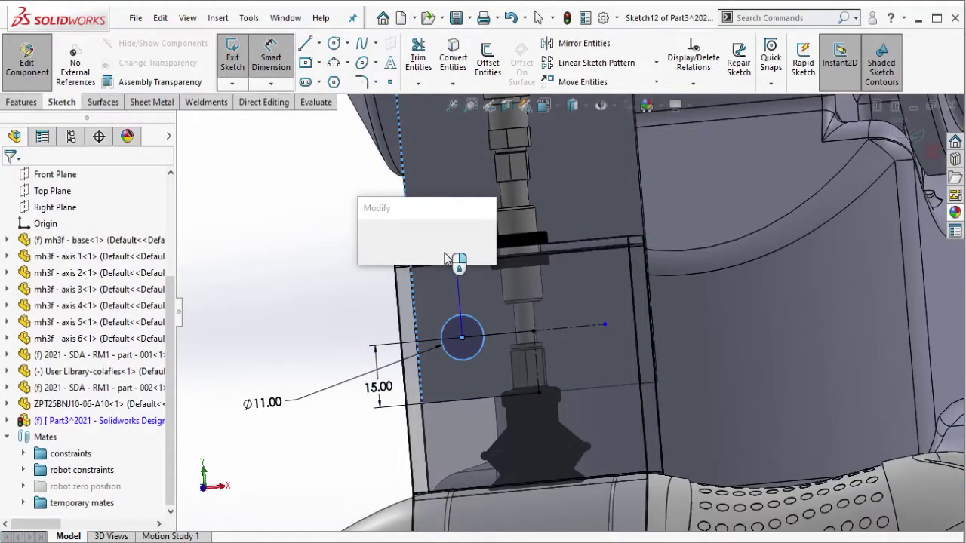
text(10)
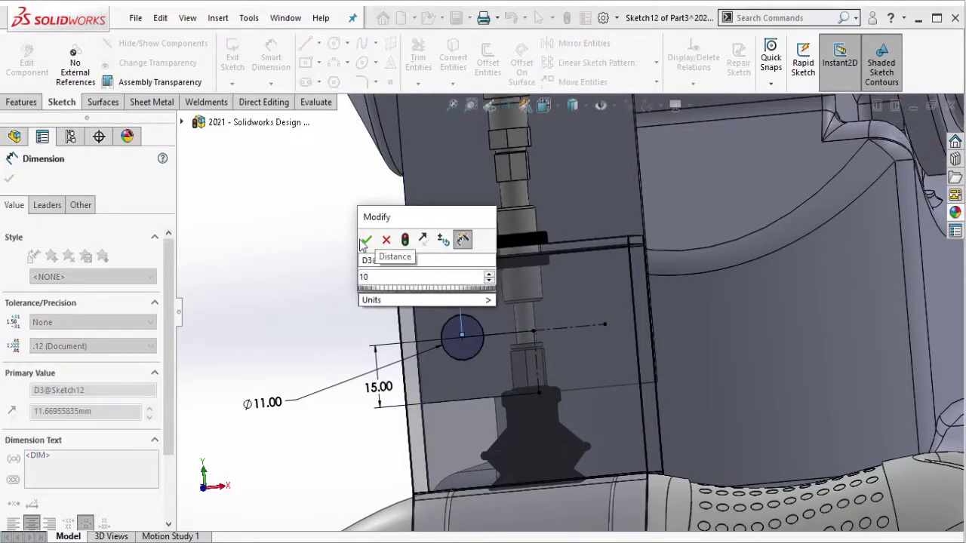
click(361, 240)
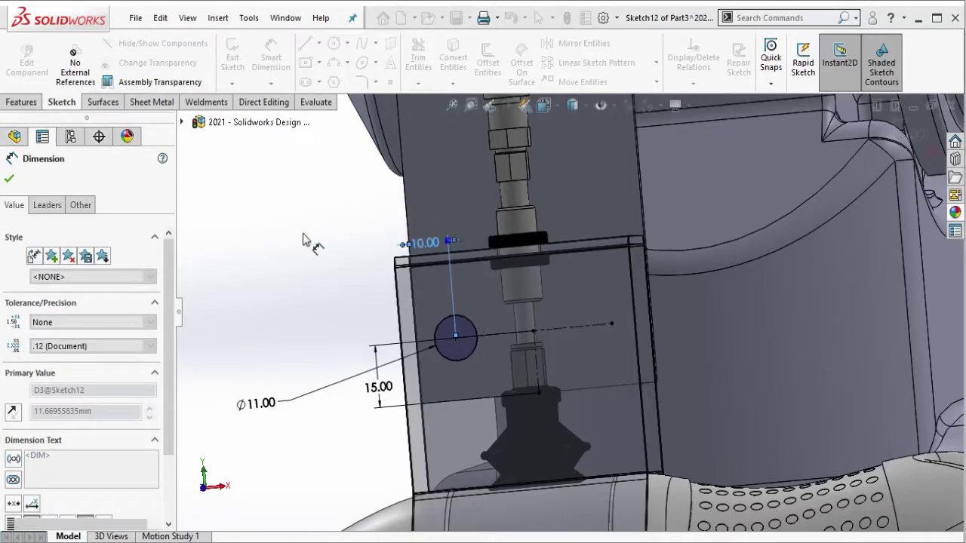
key(Escape)
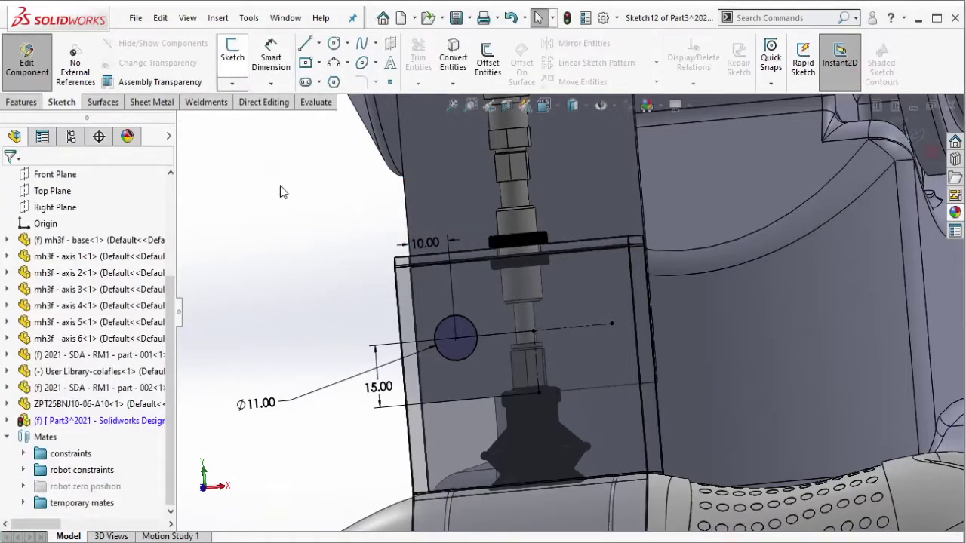
click(26, 110)
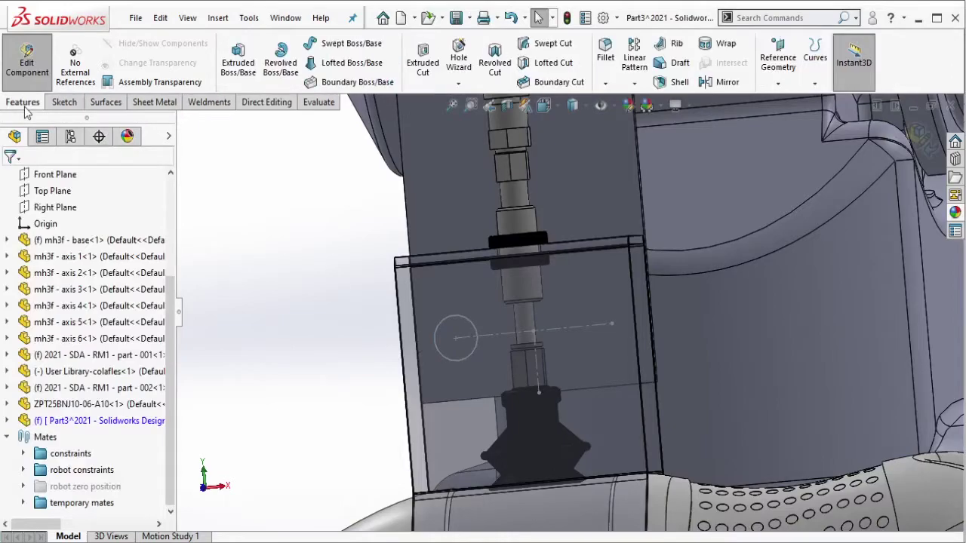
- Start Hole Wizard and place hole points at both ends of the centerline
click(458, 57)
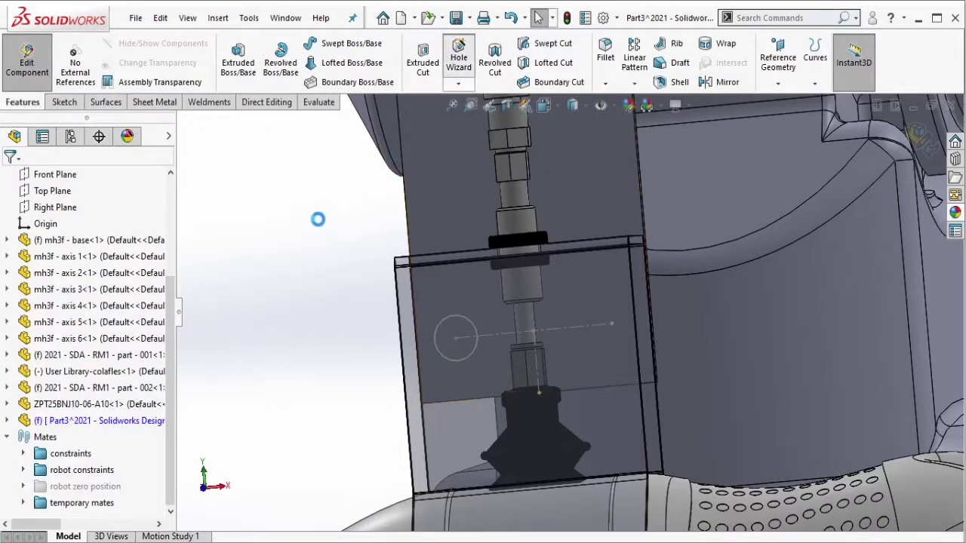
click(83, 205)
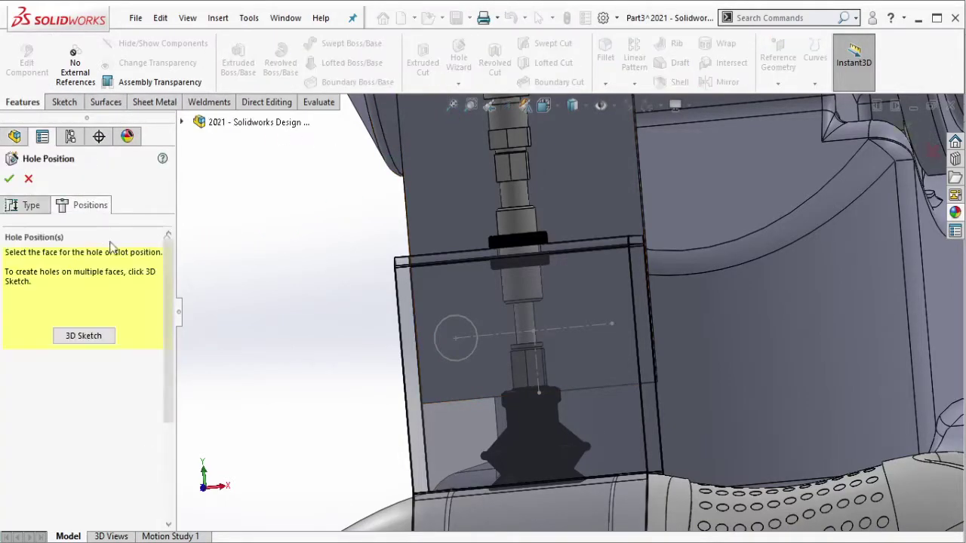
click(91, 336)
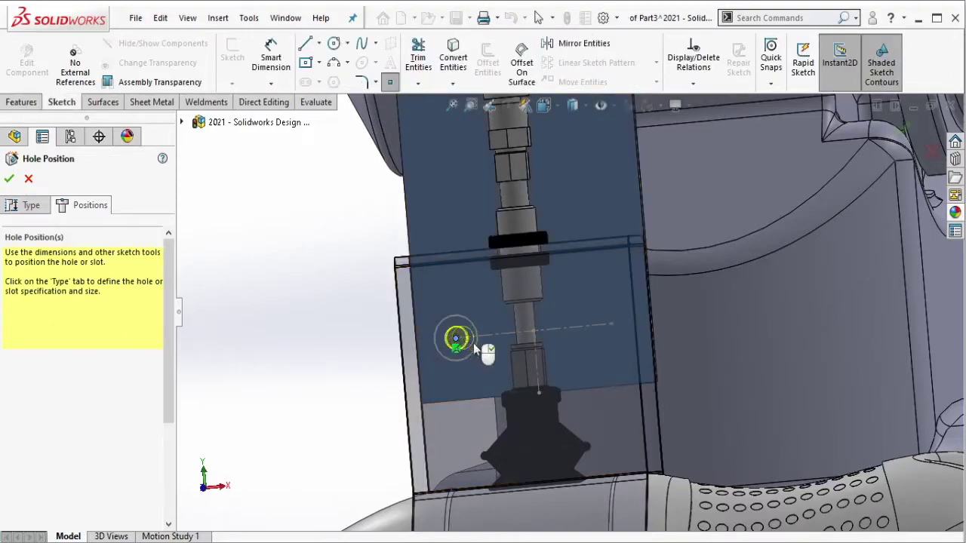
click(611, 324)
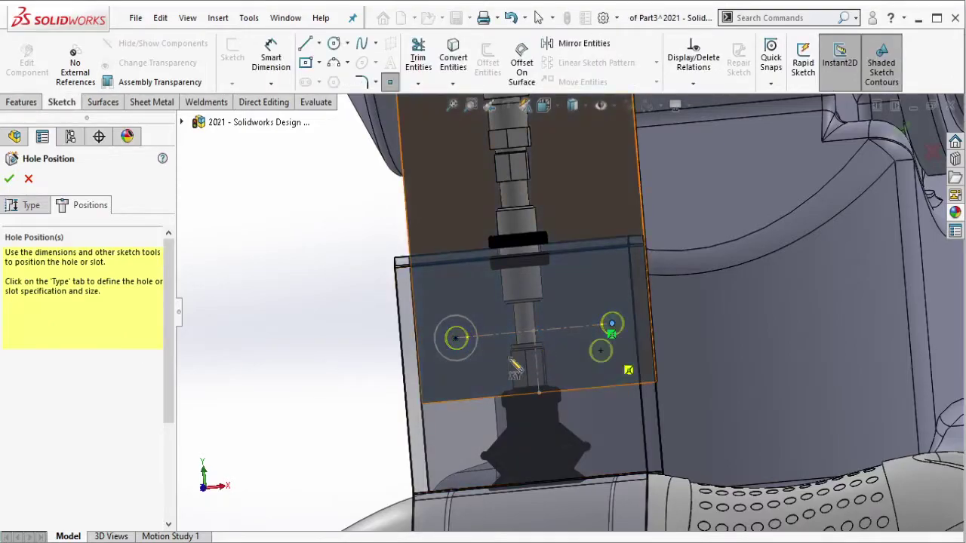
- Make them ANSI Metric Drill sizes Ø5.5 holes and create them
click(31, 210)
scroll(172, 346, down, 3)
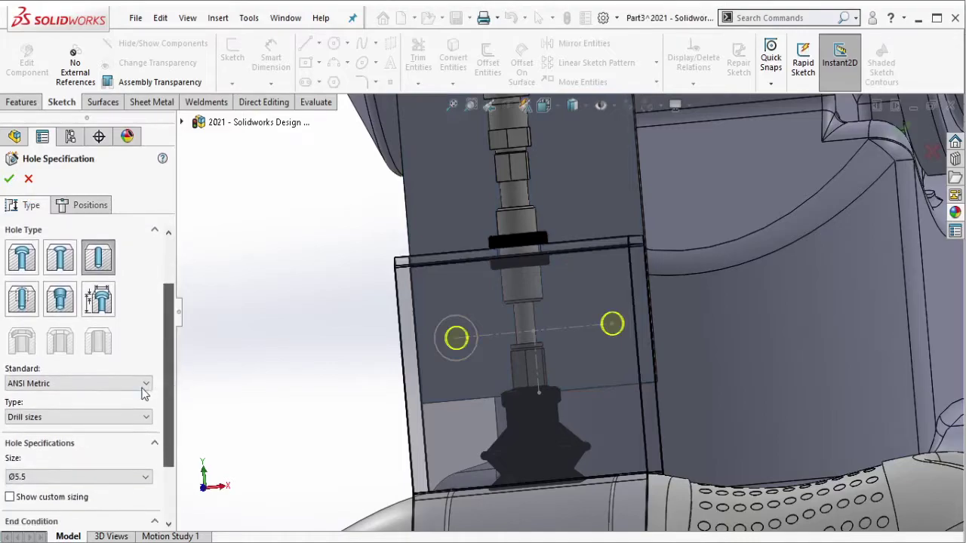
click(125, 383)
click(104, 405)
click(76, 417)
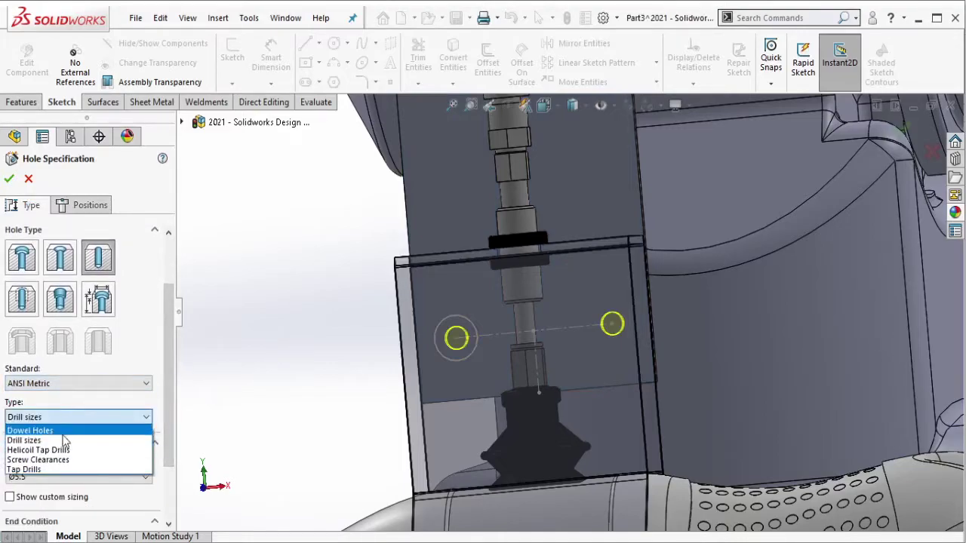
click(45, 429)
click(39, 477)
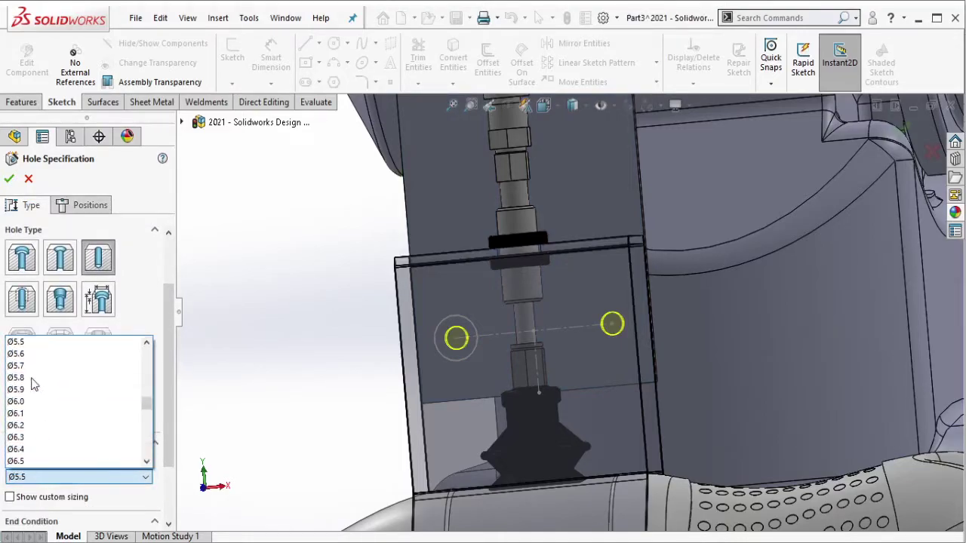
click(43, 349)
scroll(168, 447, down, 3)
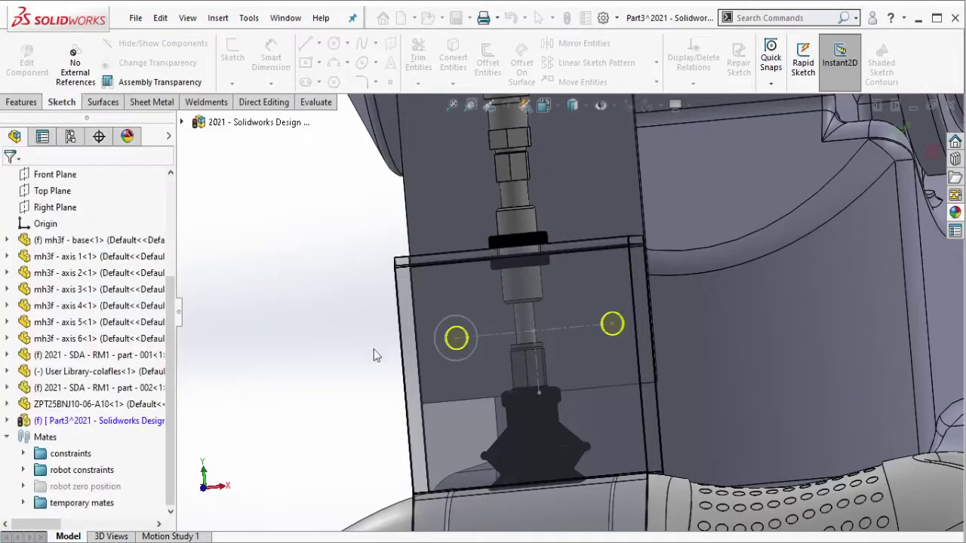
click(497, 334)
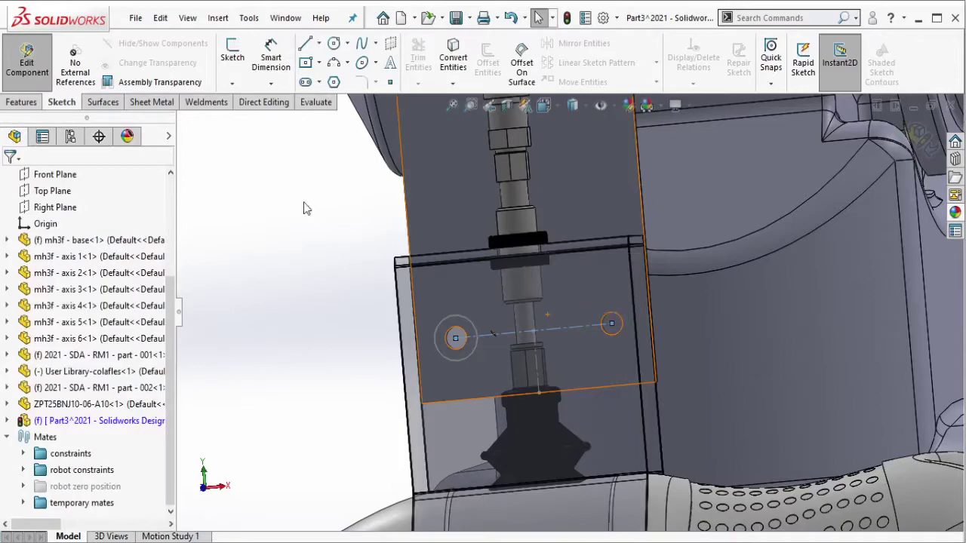
click(21, 103)
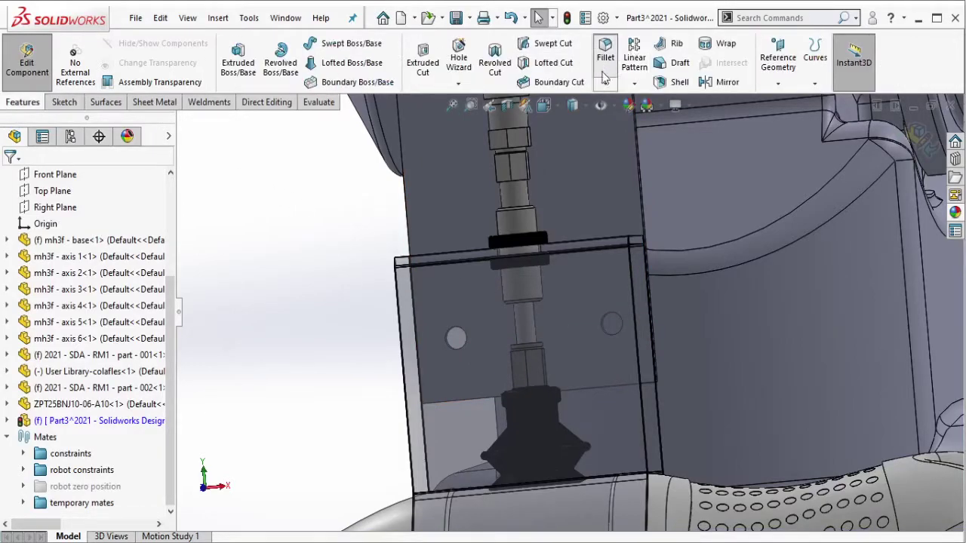
- Fillet four bracket plate edges at 5 mm radius and exit part editing
middle_drag(456, 381, 706, 373)
click(428, 405)
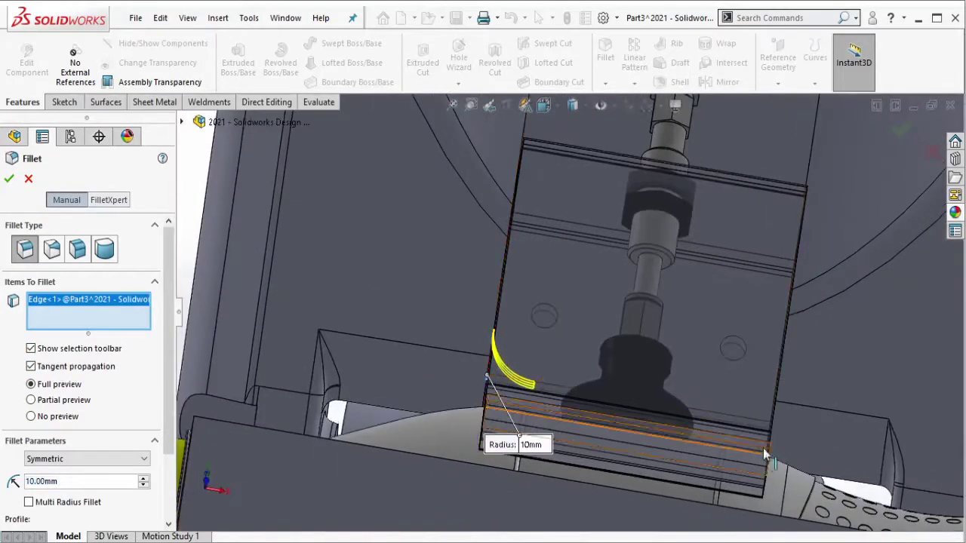
click(757, 429)
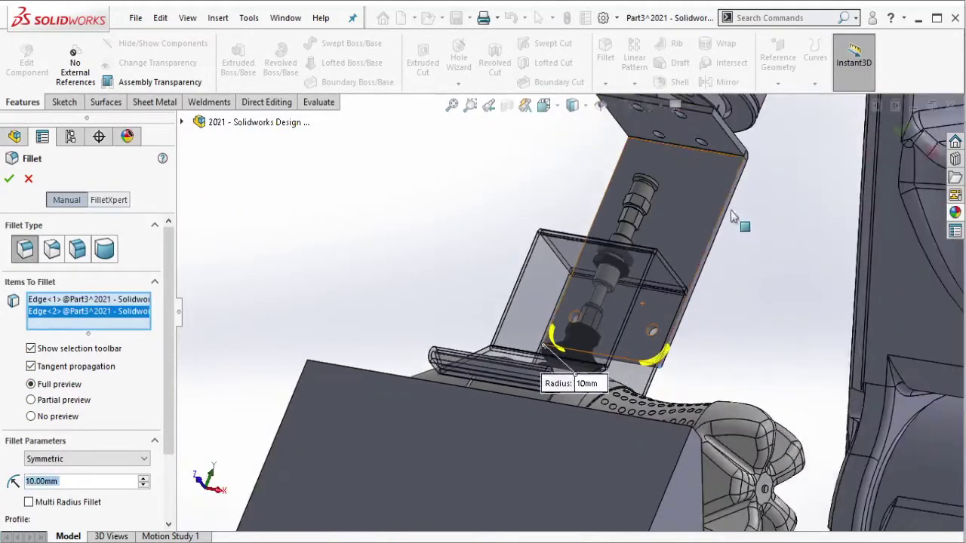
middle_drag(757, 428, 693, 179)
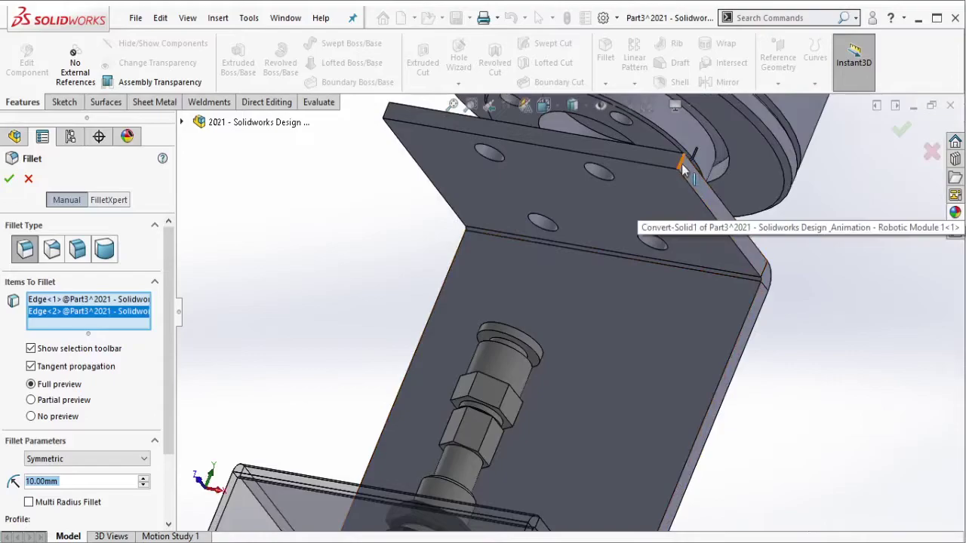
click(683, 161)
click(389, 119)
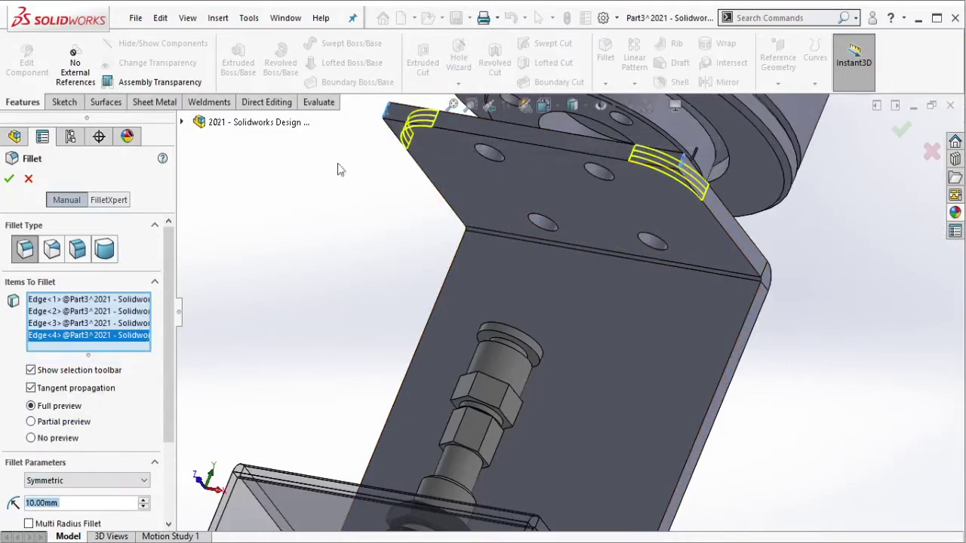
text(5)
key(Return)
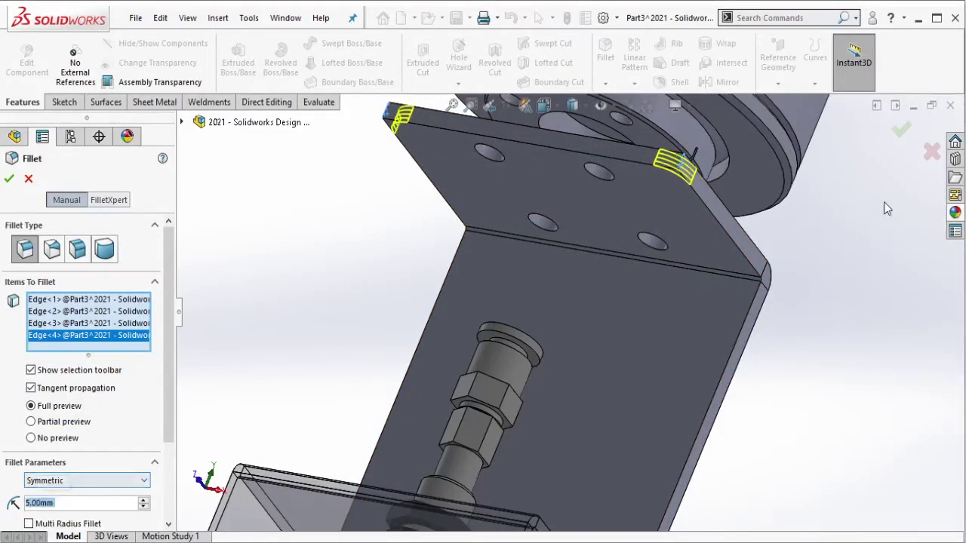
key(Return)
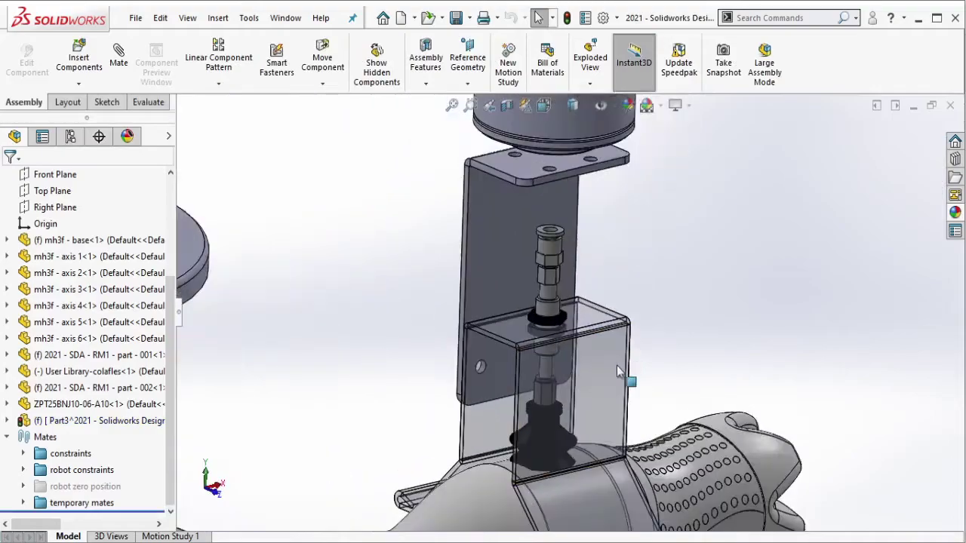
- Make the bracket transparent, edit the gripper box, and sketch on its front face
click(615, 366)
click(527, 206)
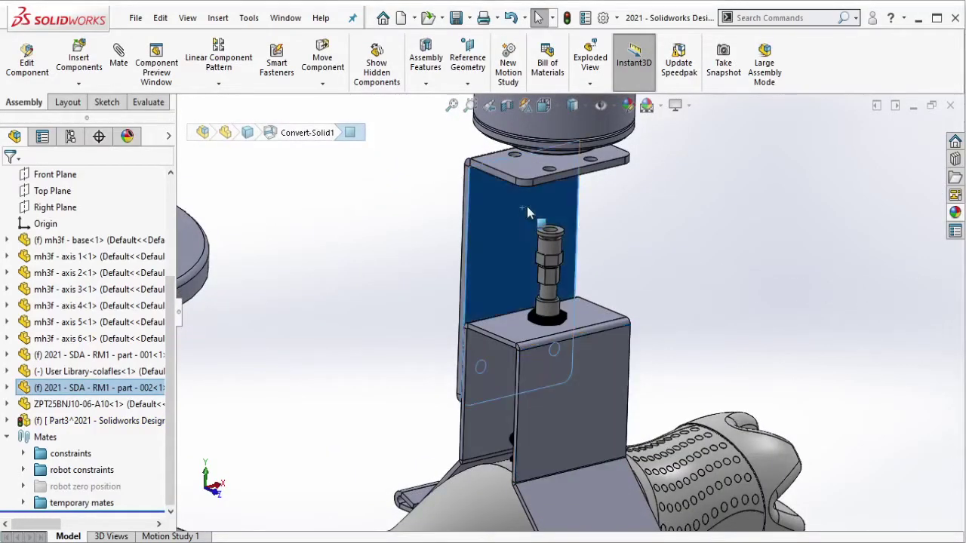
click(699, 139)
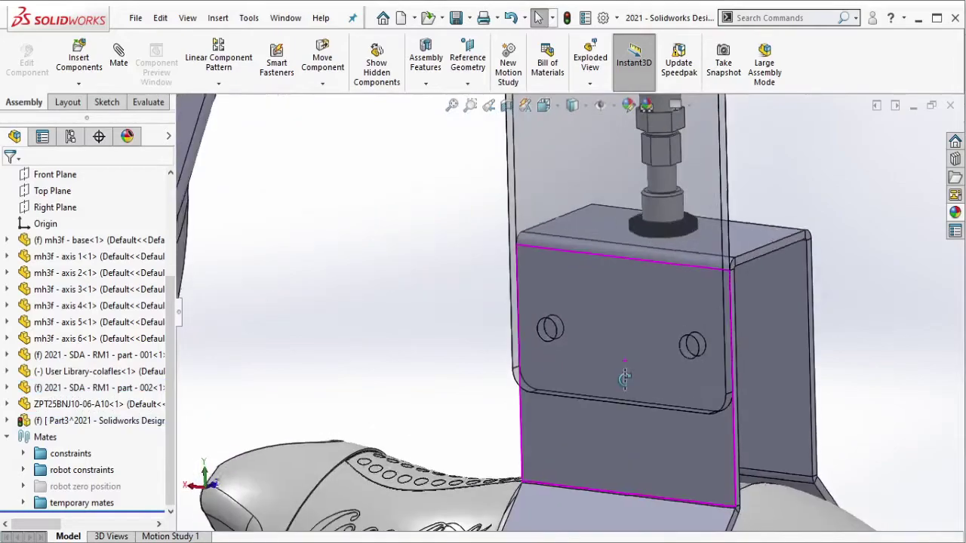
click(629, 348)
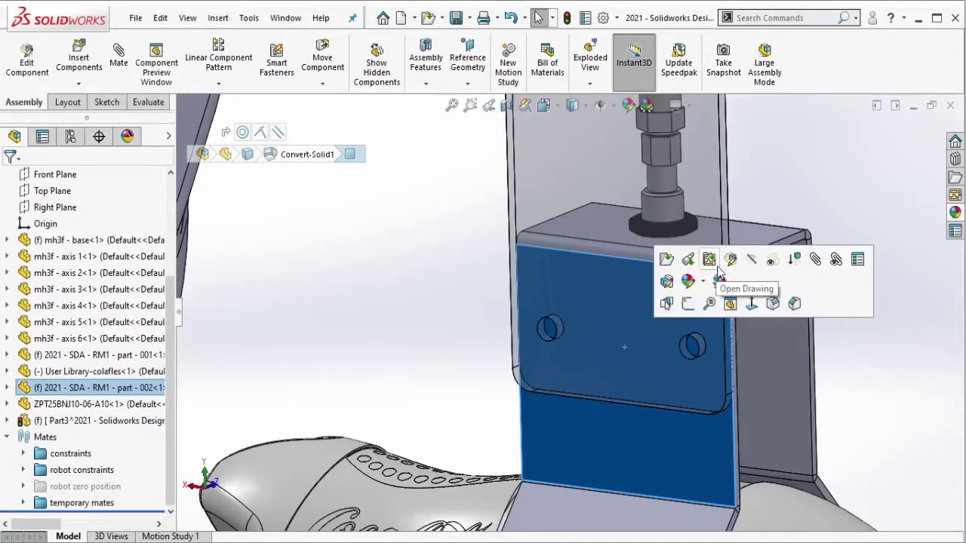
click(699, 276)
click(696, 270)
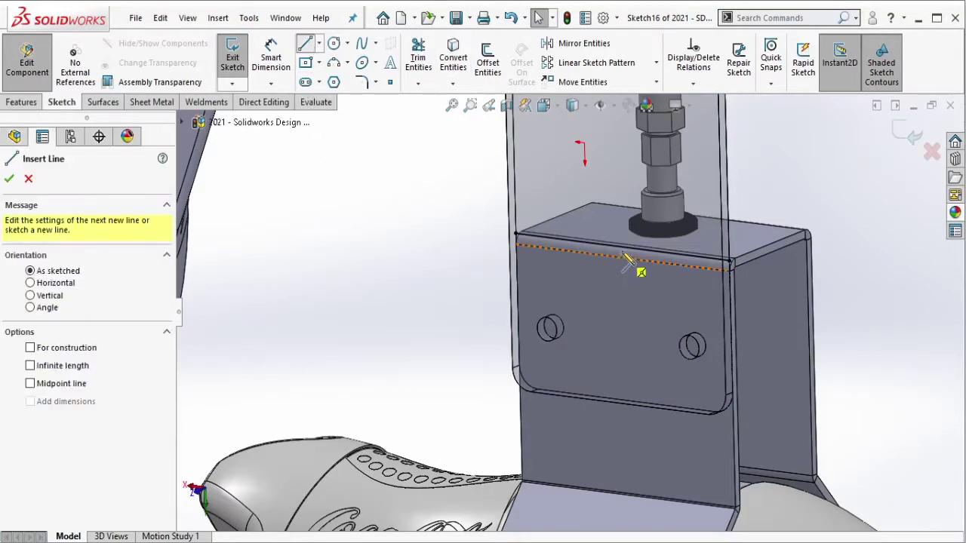
- Draw a vertical line down from the top edge and a horizontal line across the face
click(623, 249)
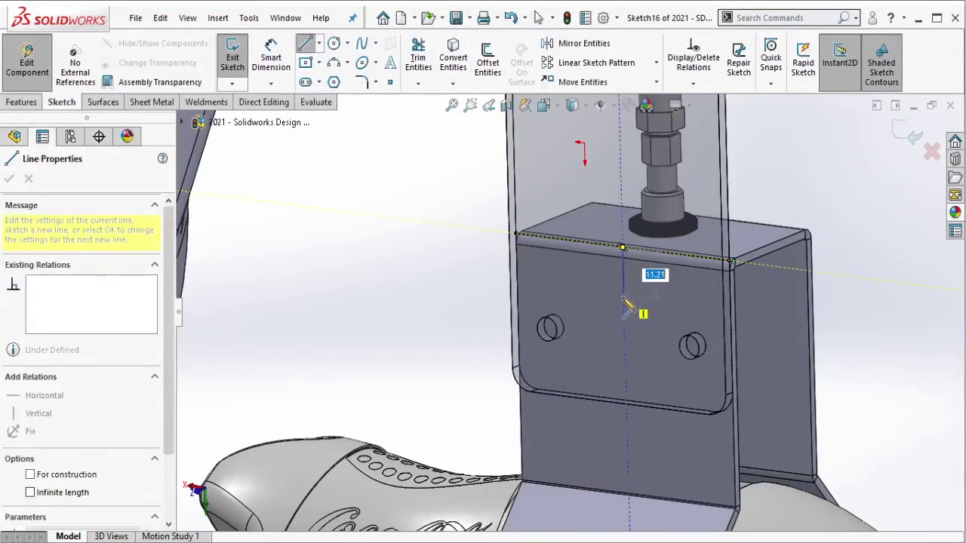
click(623, 304)
key(Escape)
key(l)
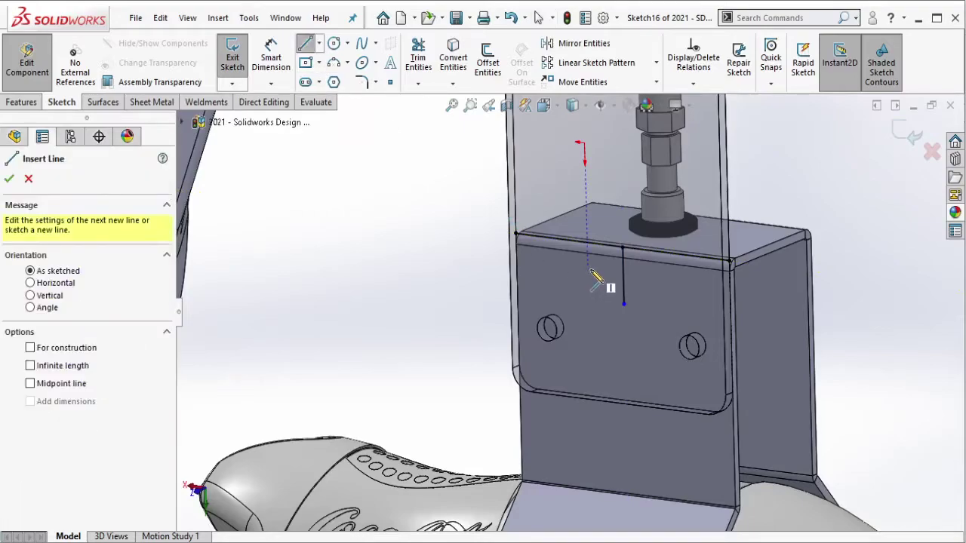
click(588, 270)
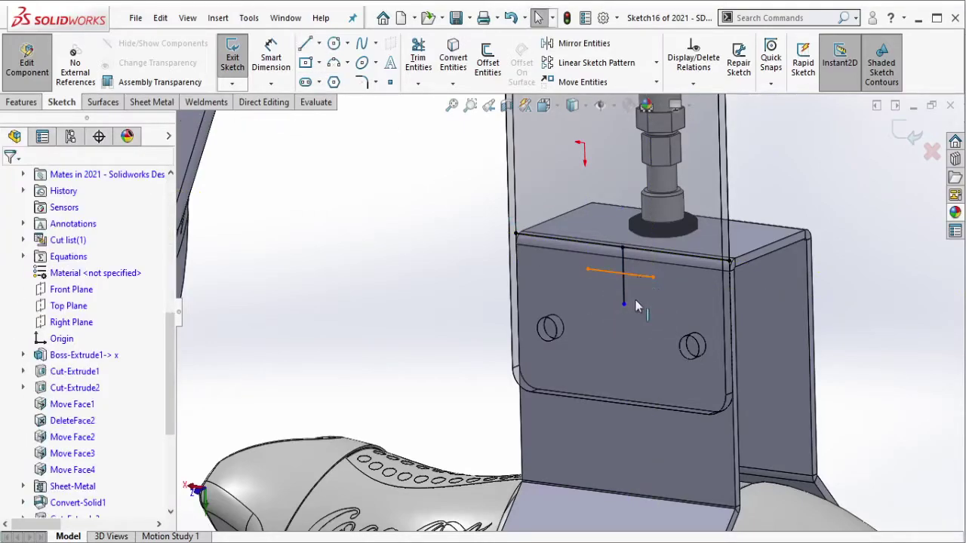
click(654, 277)
key(Escape)
- Centre the horizontal line on the vertical line, stretch it to the left hole, and suppress the coincident relation
click(623, 303)
ctrl+click(645, 275)
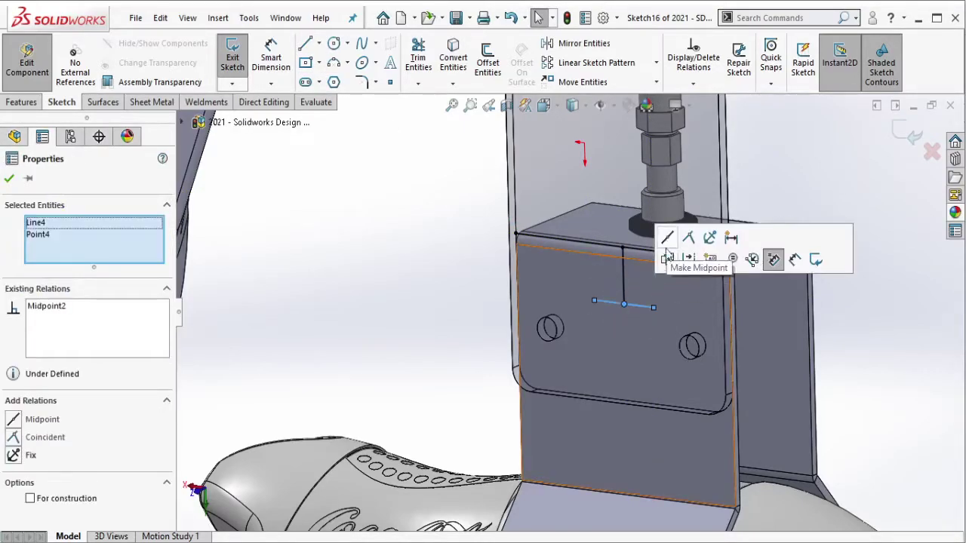
key(Escape)
drag(594, 301, 558, 332)
right_click(556, 343)
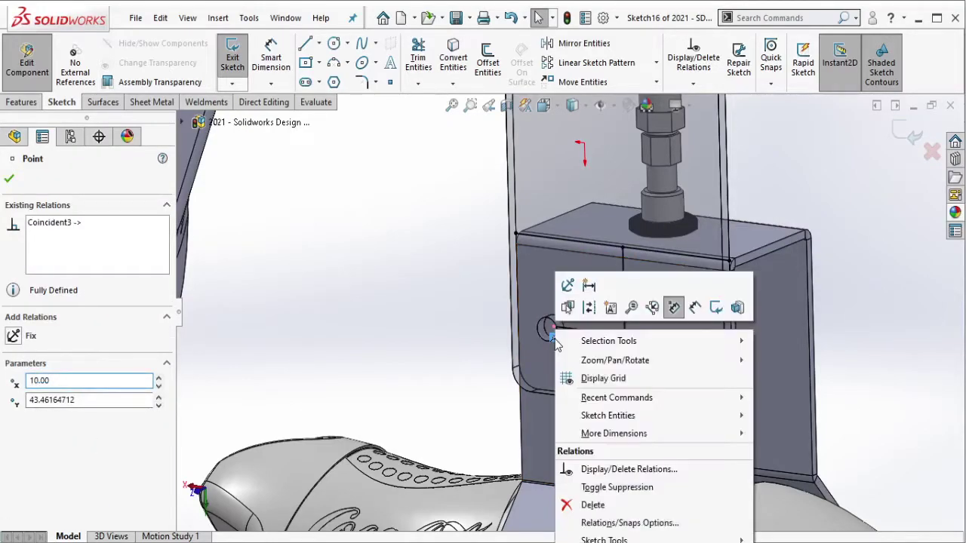
click(594, 489)
- Dimension the vertical line 20.46 mm and the hole point 10.00 mm from the side edge
click(287, 74)
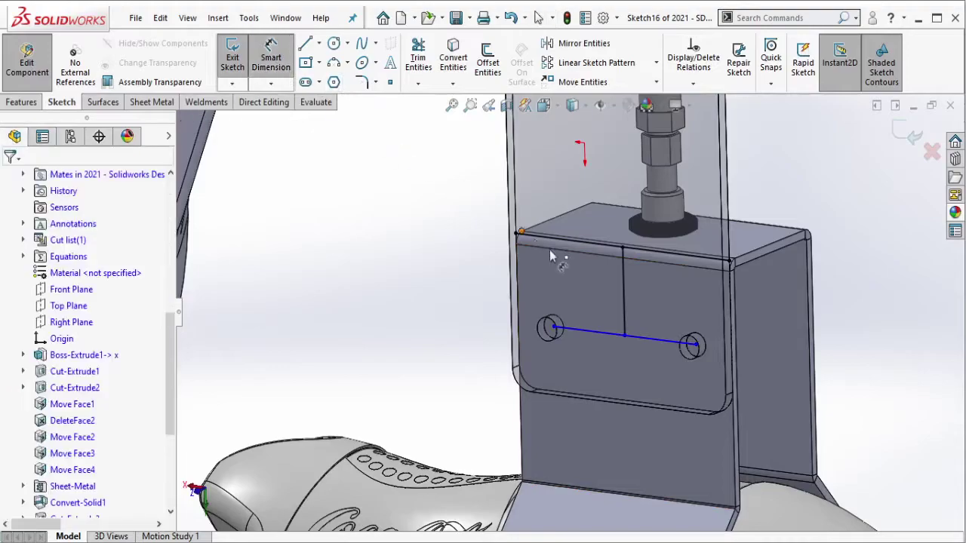
click(615, 287)
click(615, 309)
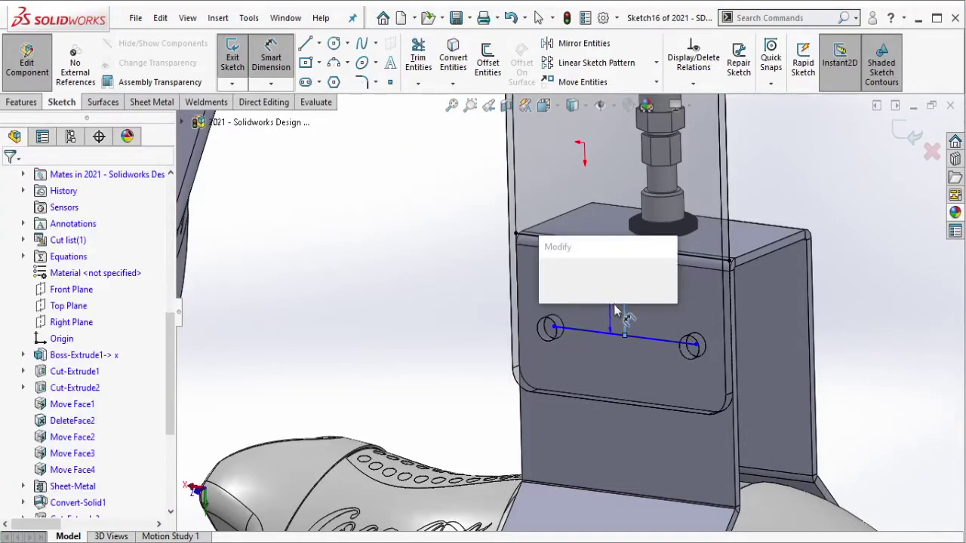
key(Return)
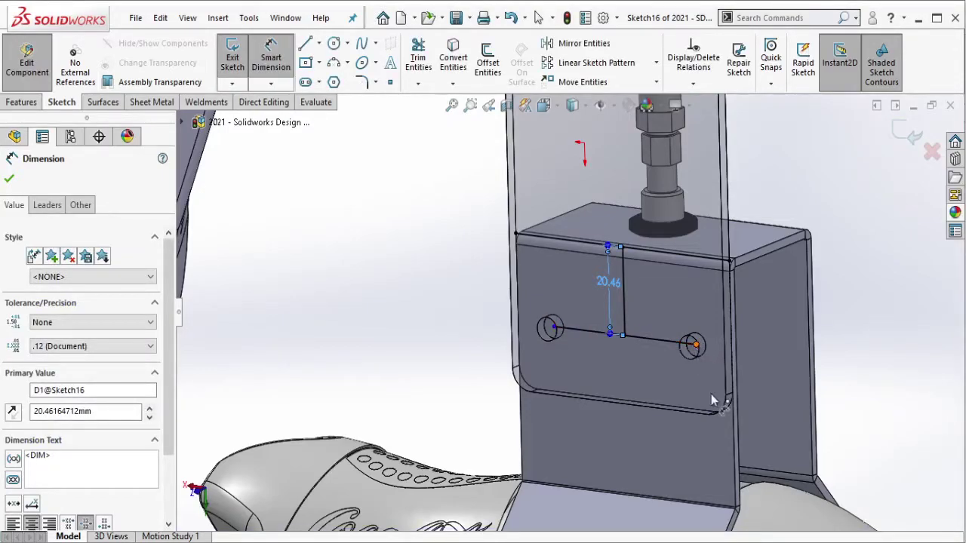
click(813, 385)
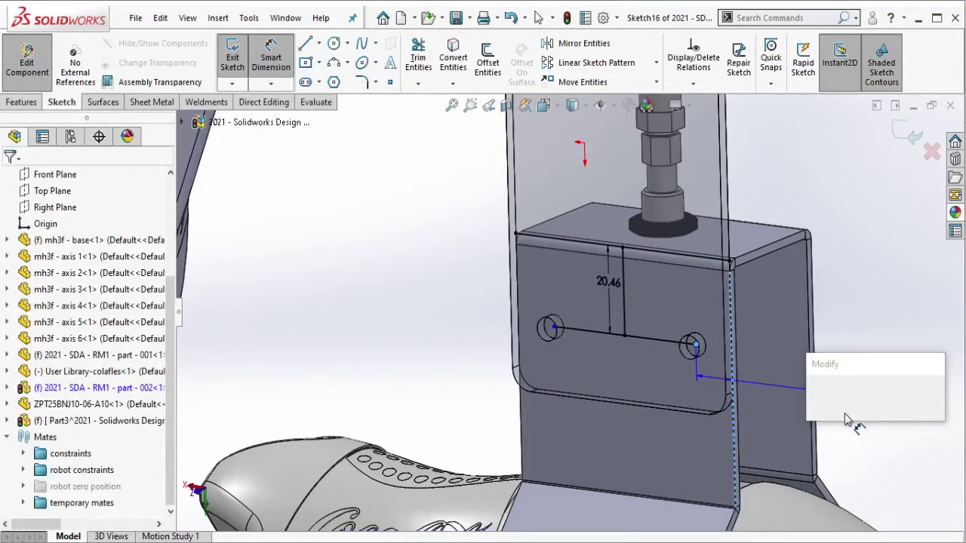
click(815, 394)
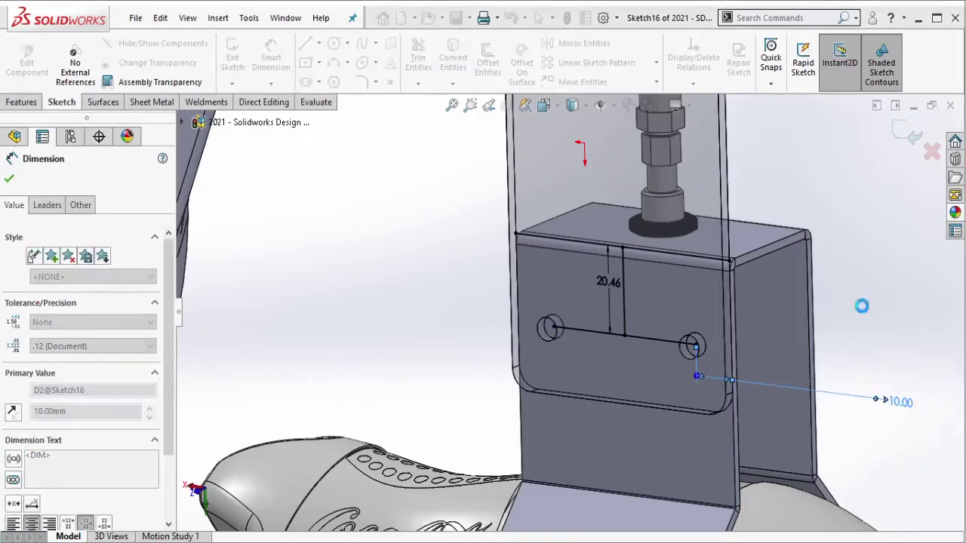
key(Escape)
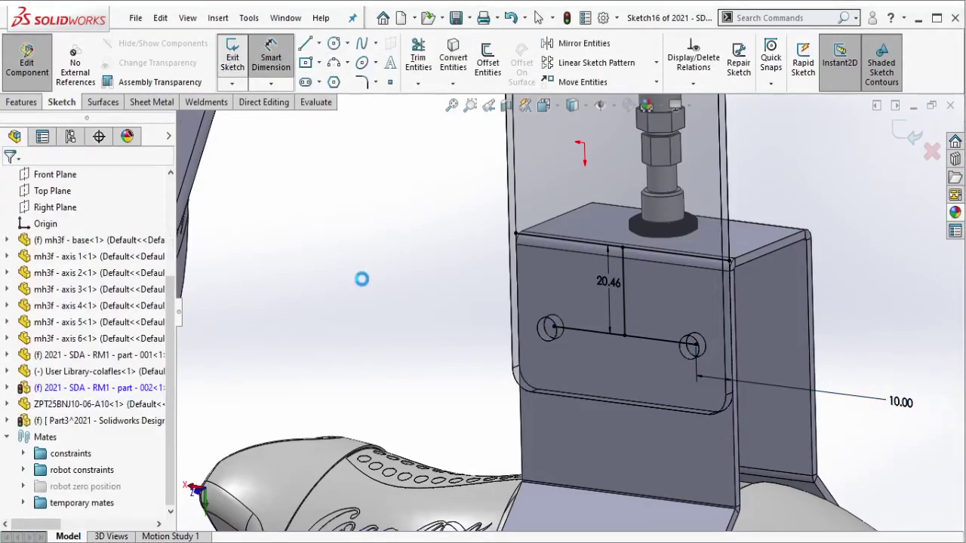
scroll(694, 379, down, 2)
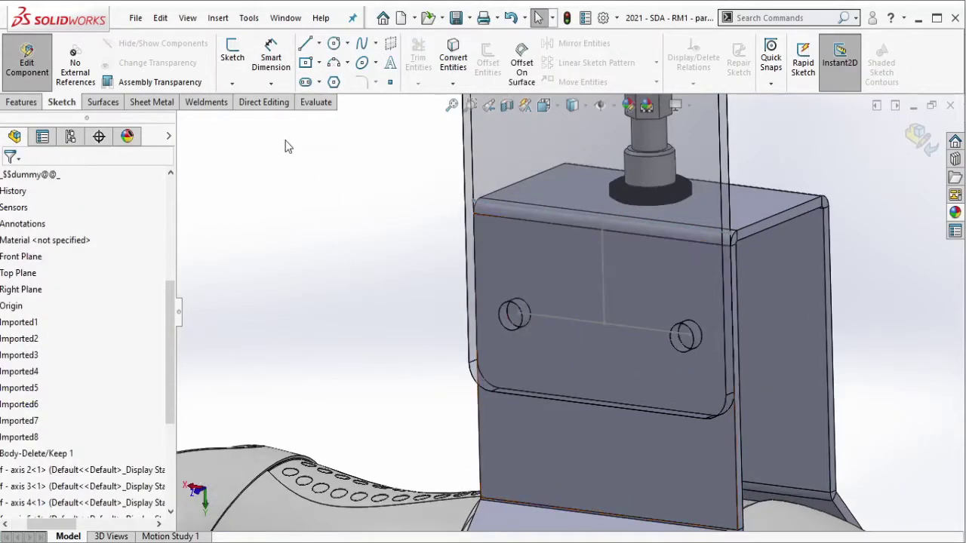
- Start Hole Wizard and place holes at the left and right sketched hole points
click(21, 103)
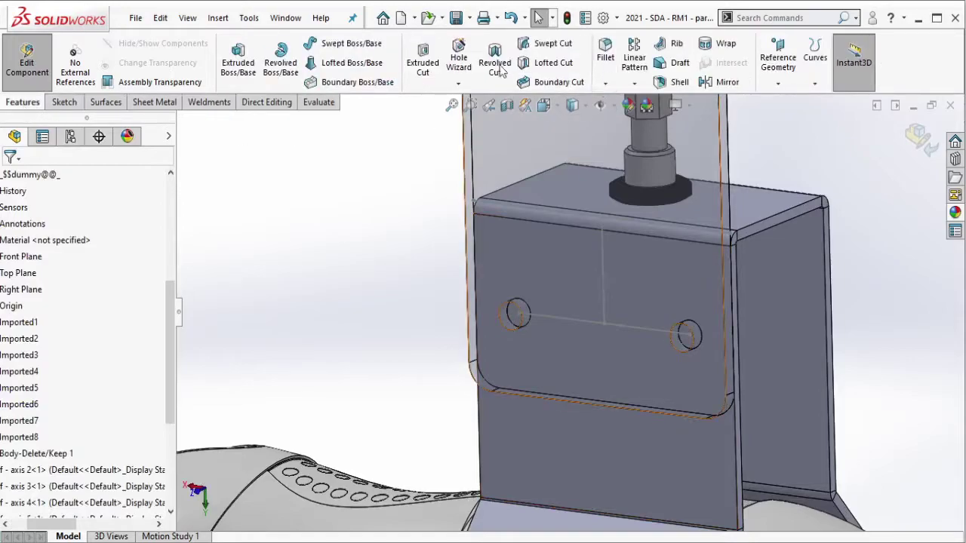
click(458, 59)
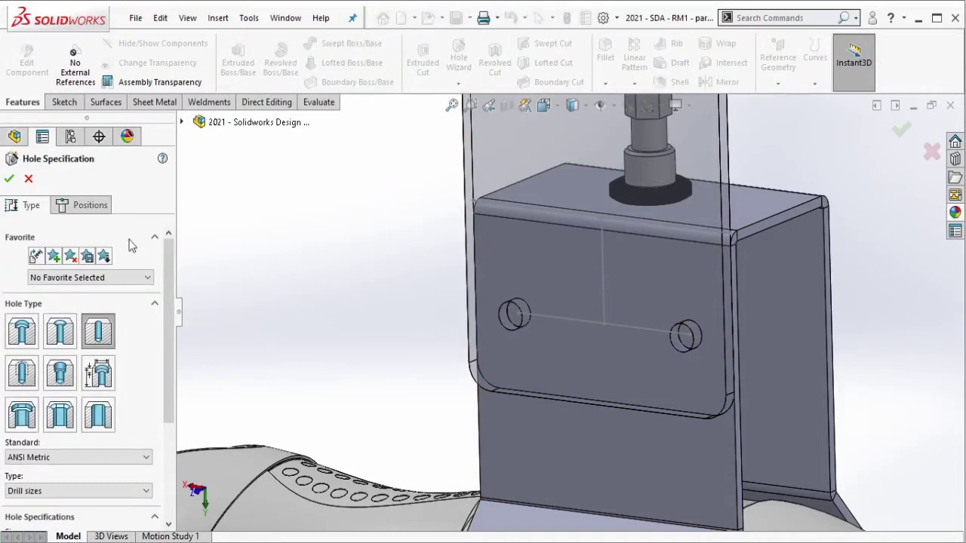
click(83, 204)
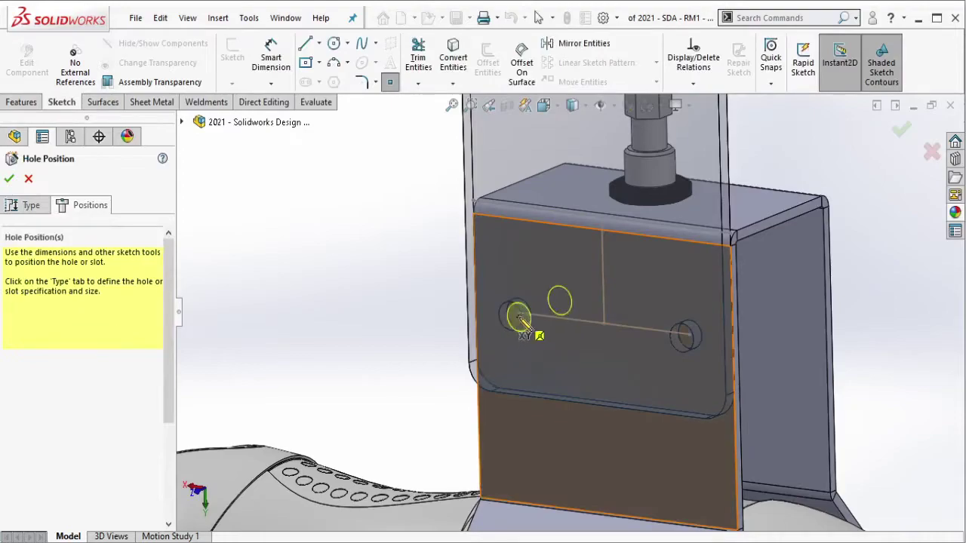
click(519, 313)
click(689, 334)
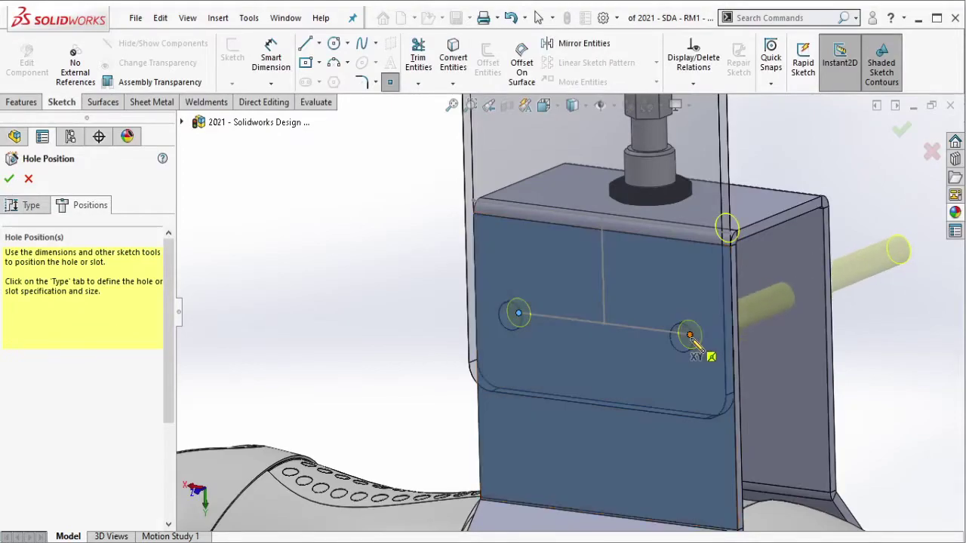
- Set the holes to Drill sizes Ø5.5 Through All and accept them
click(29, 204)
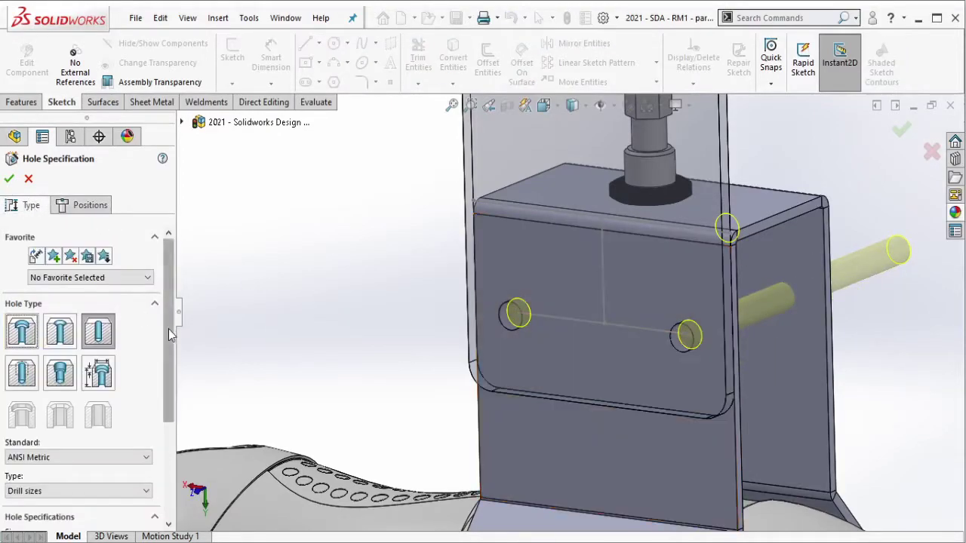
drag(170, 336, 170, 370)
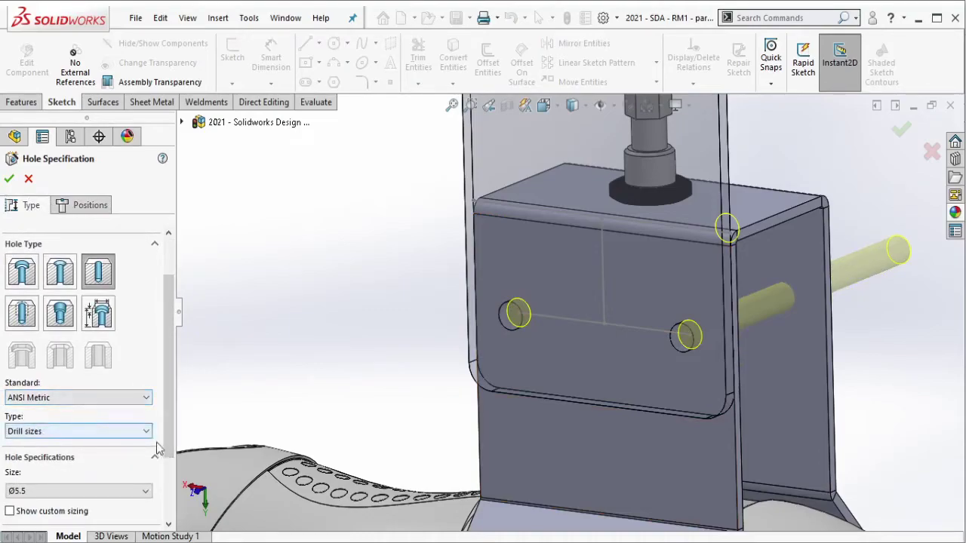
scroll(157, 449, down, 2)
scroll(113, 437, down, 2)
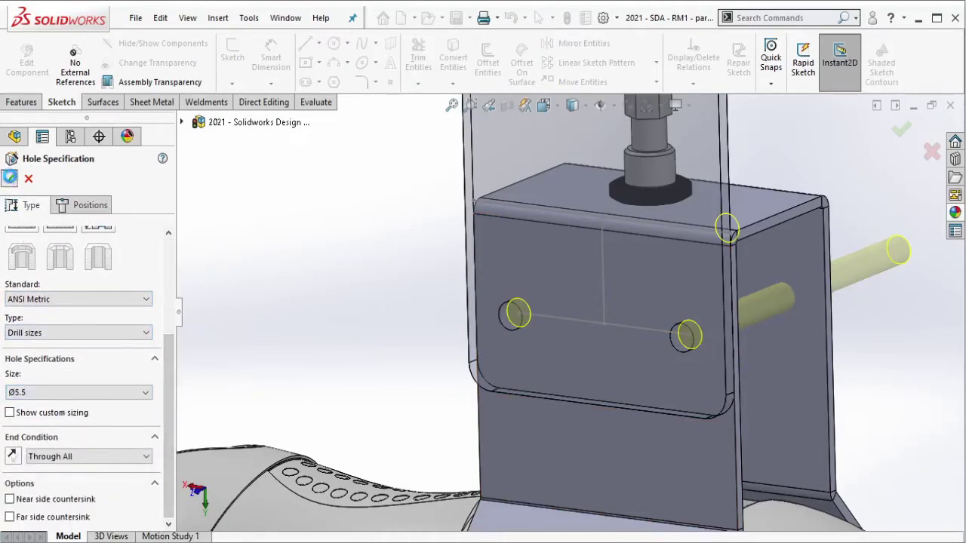
click(577, 323)
mouse_move(641, 287)
middle_down()
mouse_move(761, 416)
mouse_move(739, 395)
mouse_move(498, 289)
middle_up()
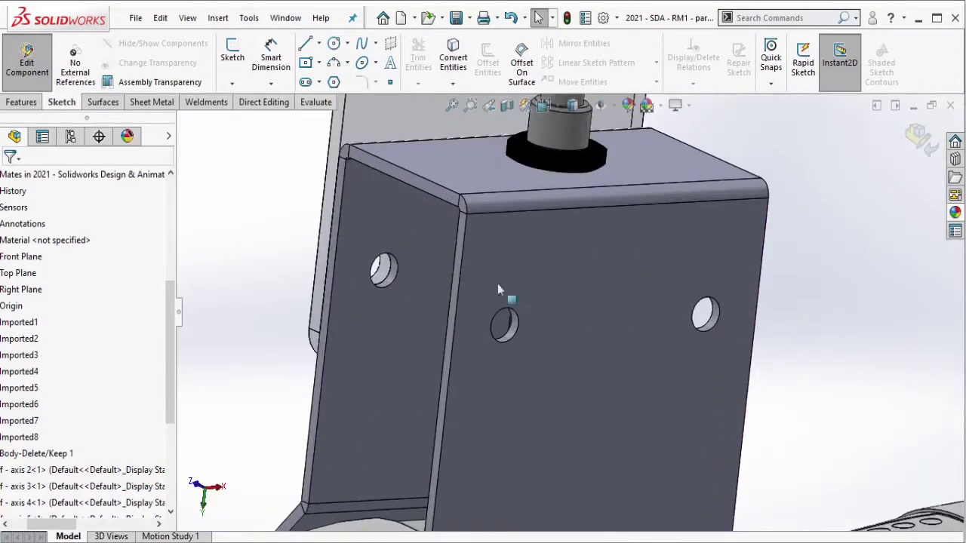
- Place two Hole Wizard hole centres on the bracket's front face over the existing left and right holes
click(23, 103)
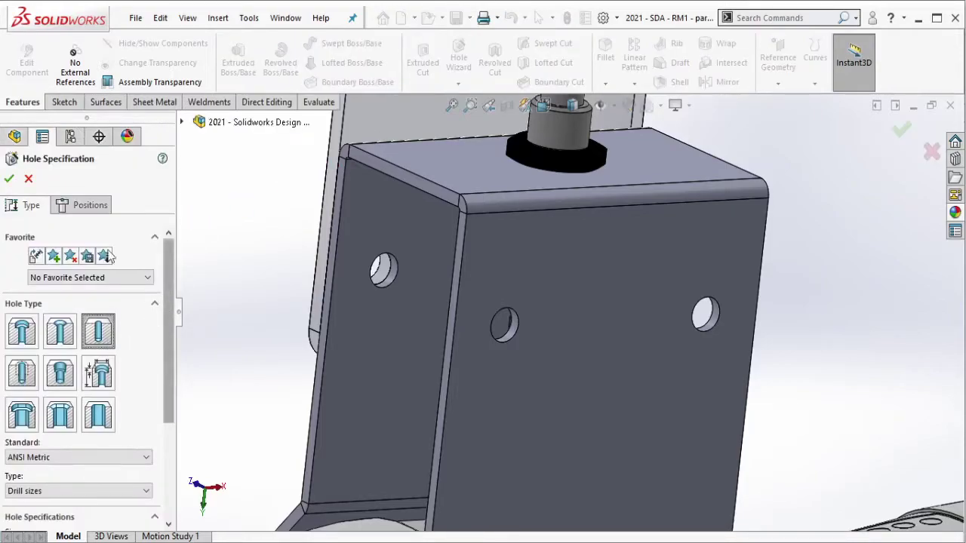
click(90, 205)
click(450, 332)
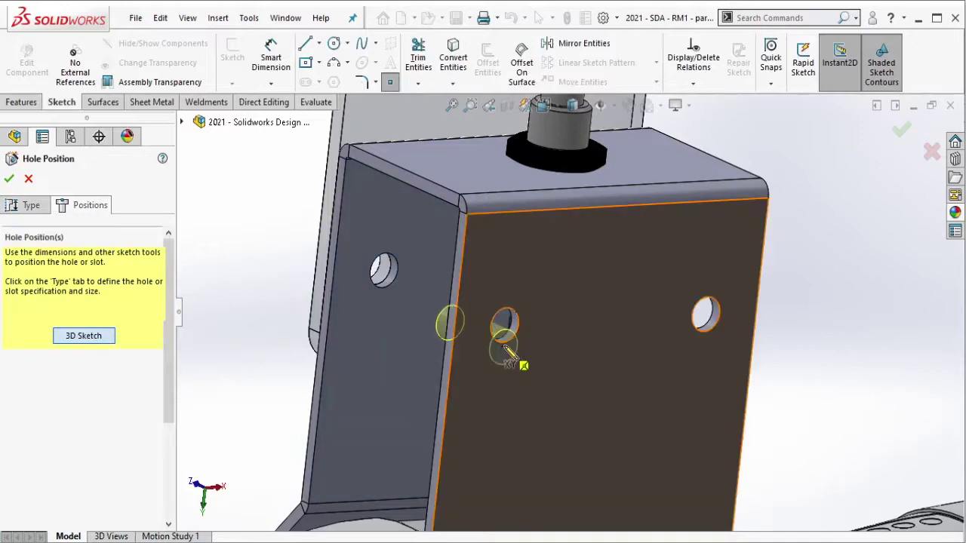
click(504, 326)
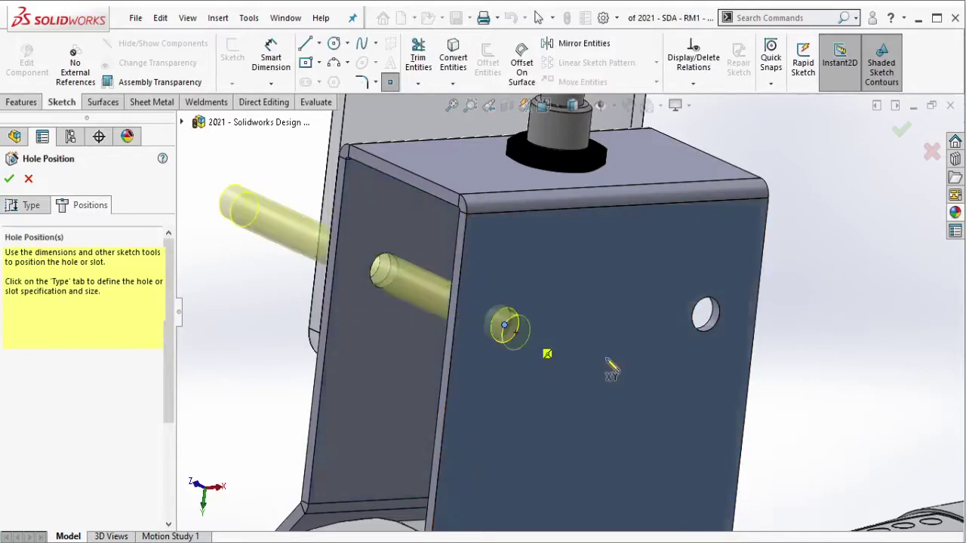
click(708, 325)
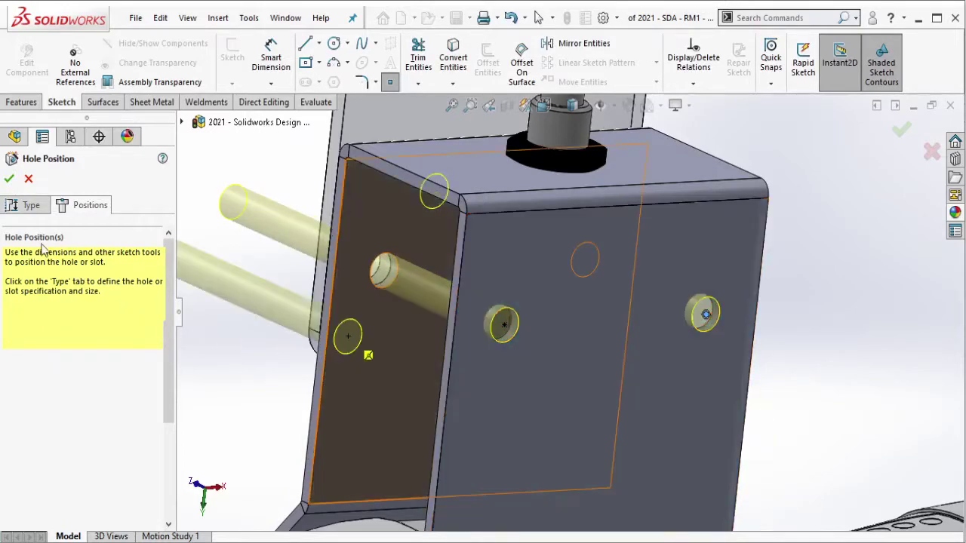
- Set the hole size to Ø11.0
click(31, 205)
scroll(157, 370, down, 3)
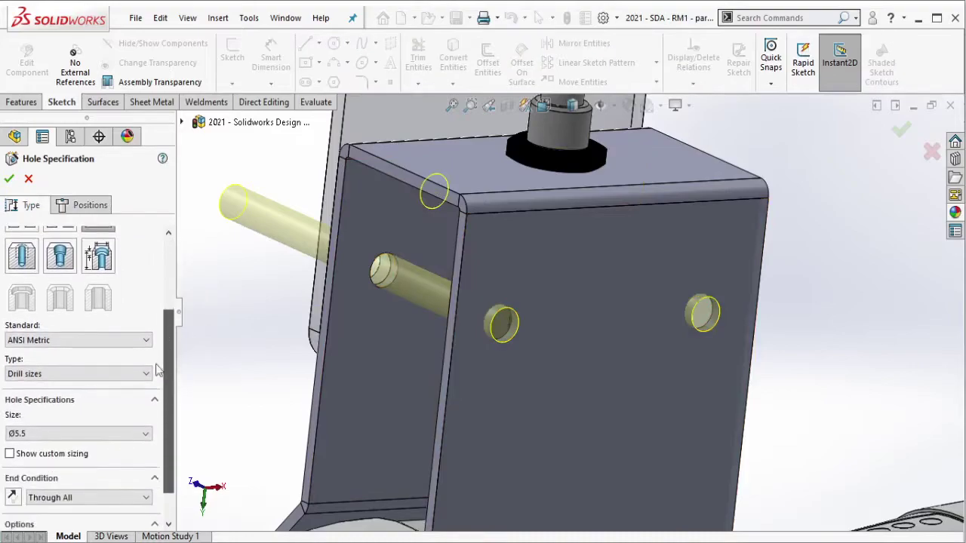
click(80, 437)
scroll(147, 375, down, 1)
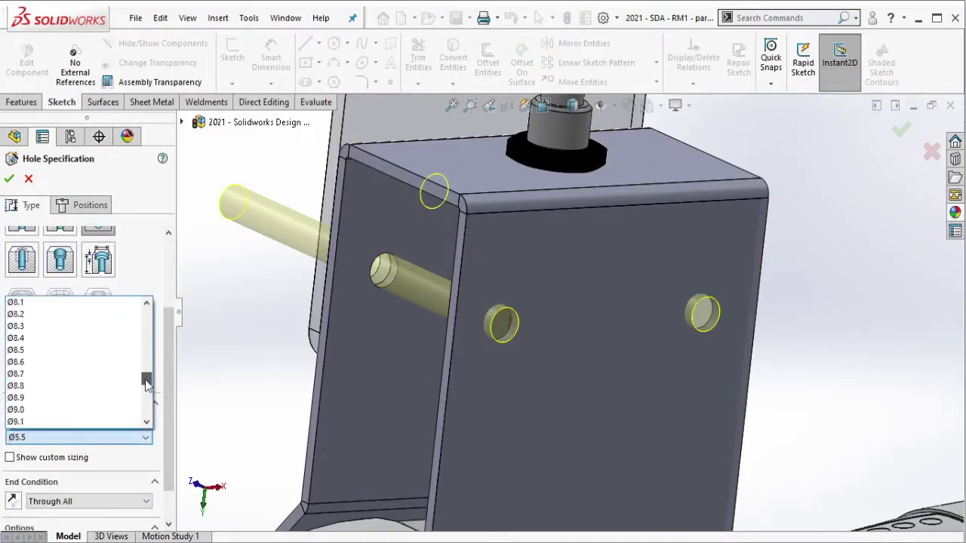
drag(149, 386, 147, 389)
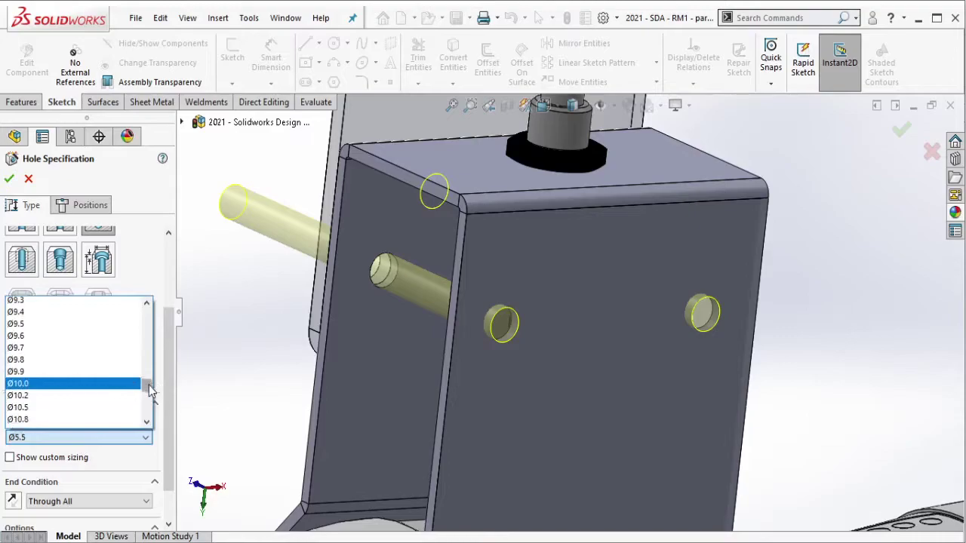
click(102, 316)
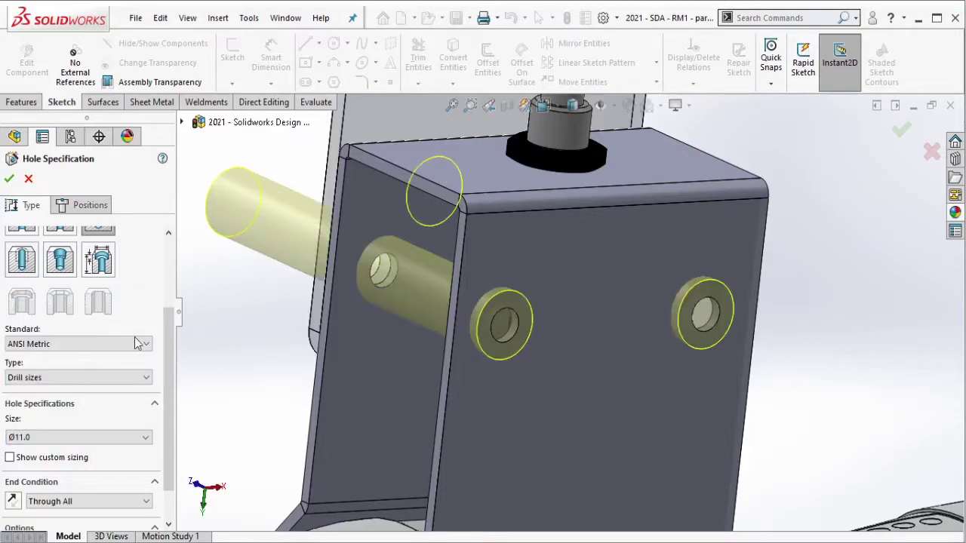
- Set the end condition to Up To Surface and pick the inner face where the holes stop
scroll(156, 429, down, 1)
click(143, 459)
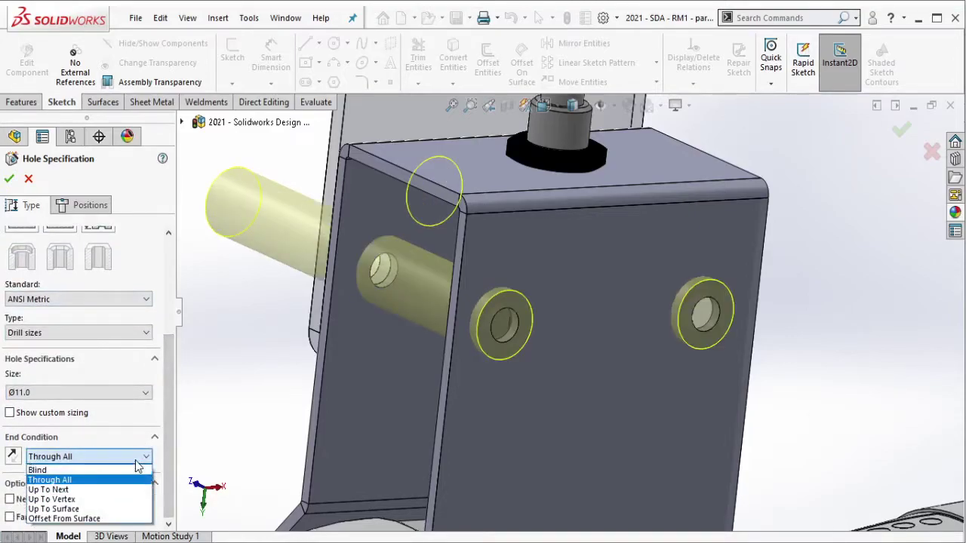
click(120, 490)
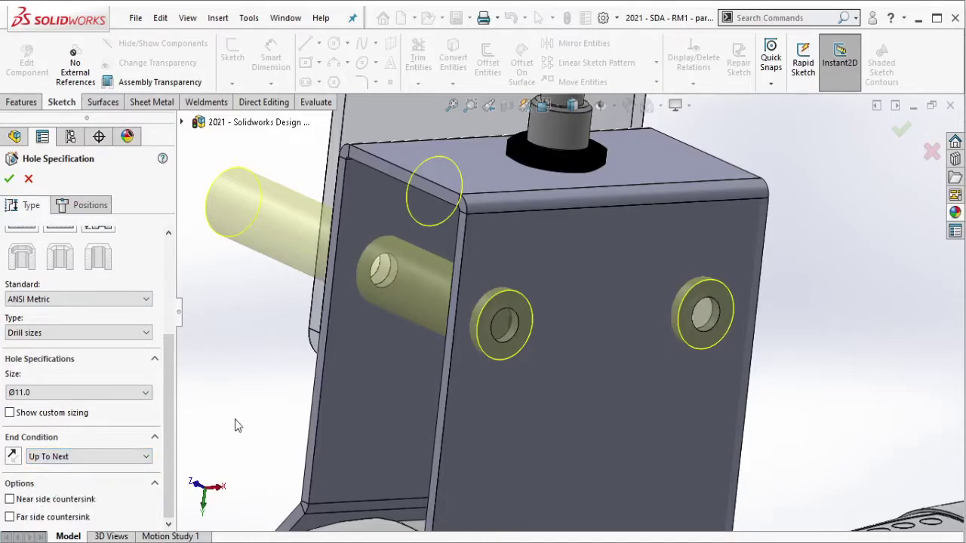
middle_drag(550, 405, 237, 431)
click(132, 458)
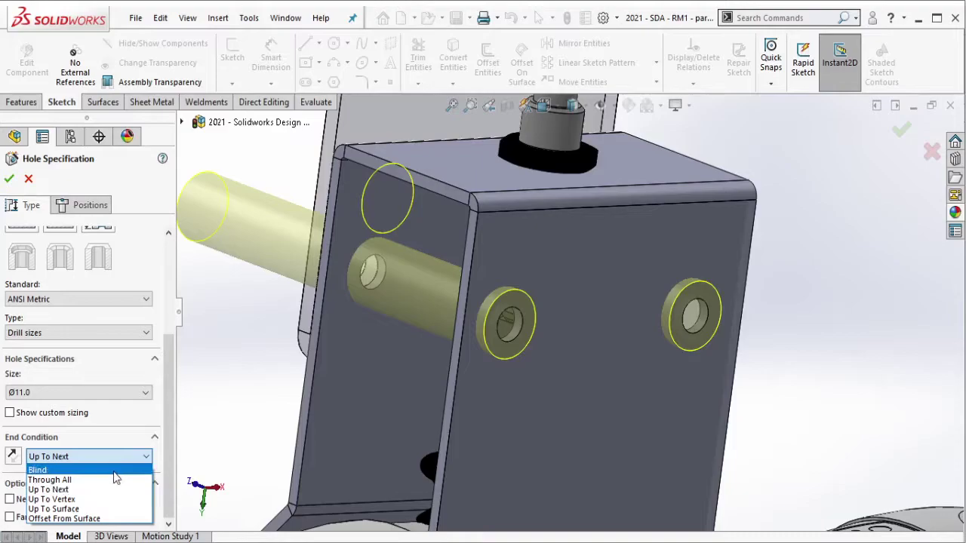
click(111, 471)
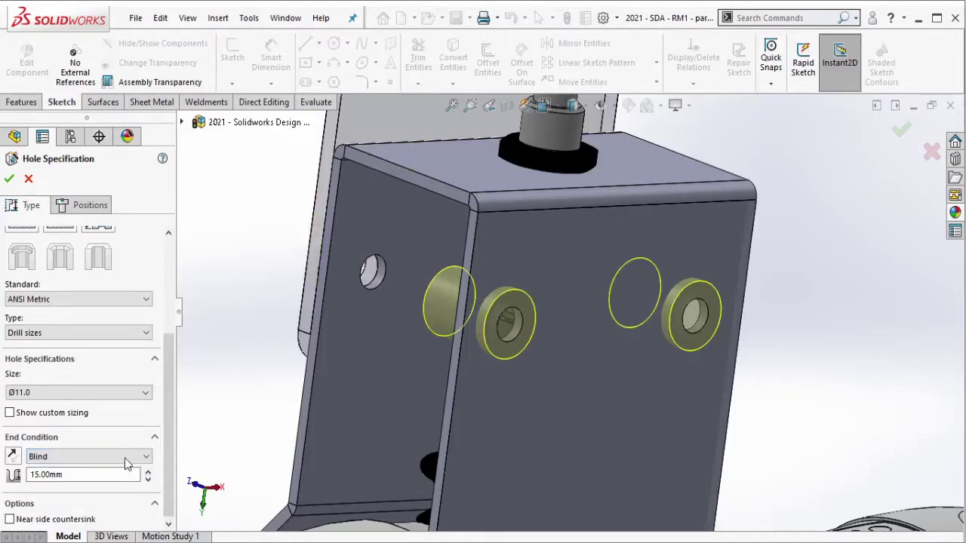
click(132, 458)
click(102, 514)
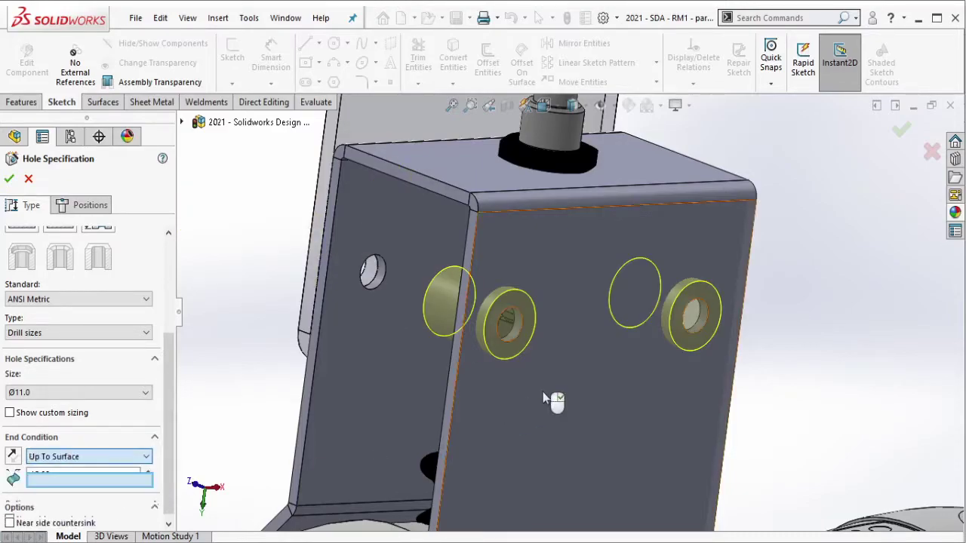
middle_drag(548, 396, 607, 385)
click(541, 374)
middle_drag(556, 401, 518, 403)
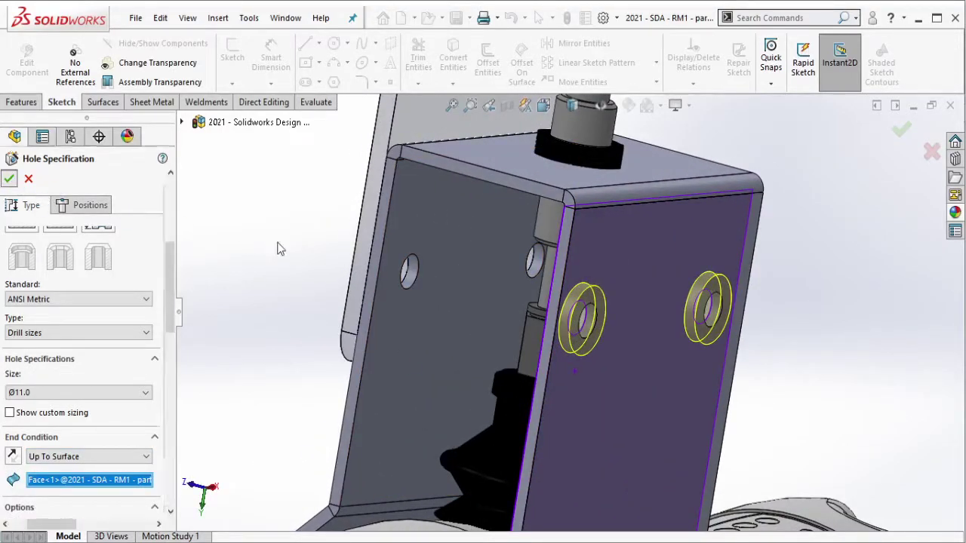
scroll(594, 264, up, 3)
scroll(594, 265, up, 3)
- Exit bracket editing, clear the selection and collapse the feature tree
click(26, 57)
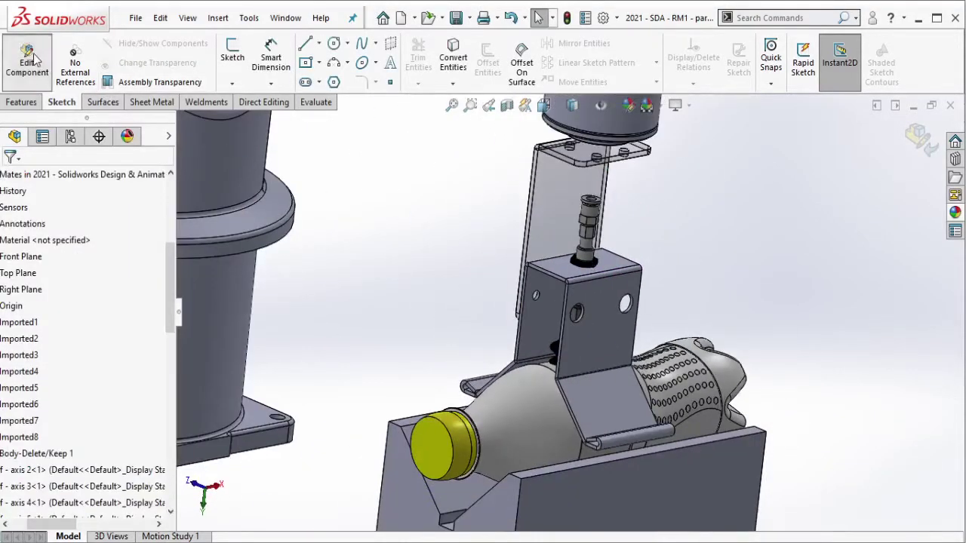
click(558, 214)
click(703, 130)
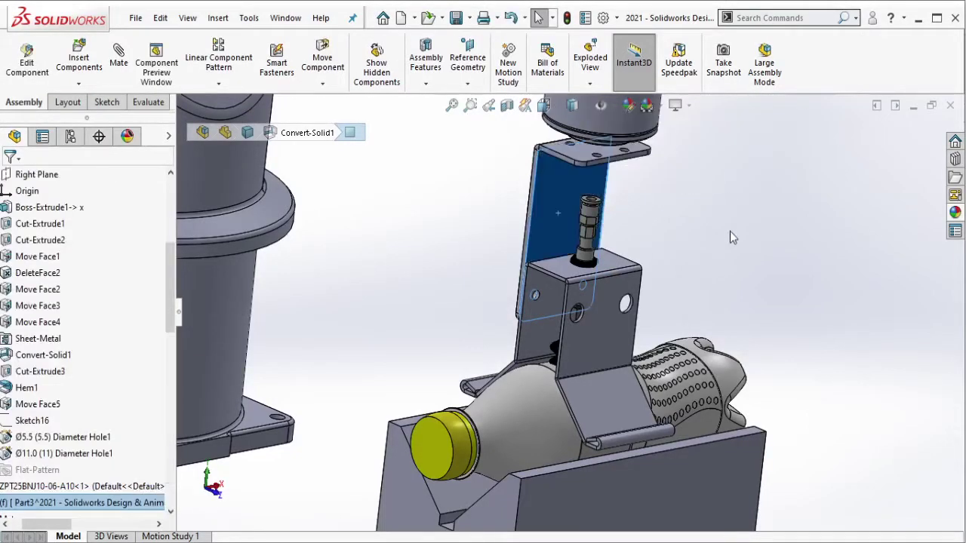
right_click(115, 408)
click(138, 419)
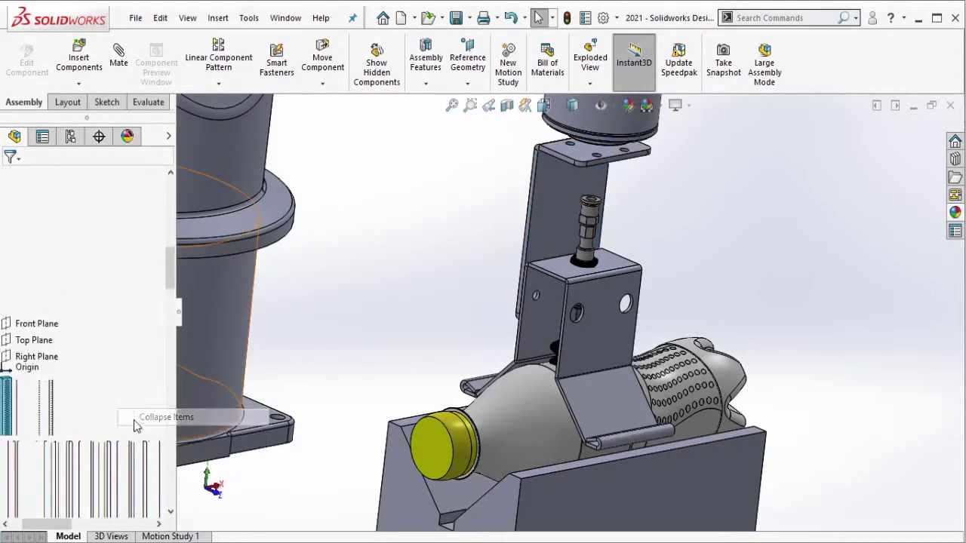
drag(34, 529, 21, 532)
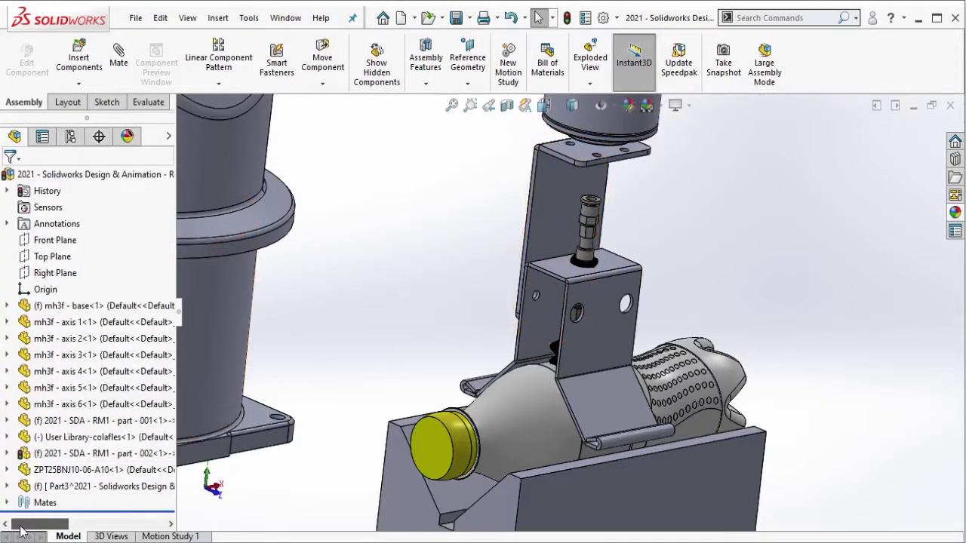
- Check Part3's external references, then set Part3 to Float
click(166, 473)
click(116, 488)
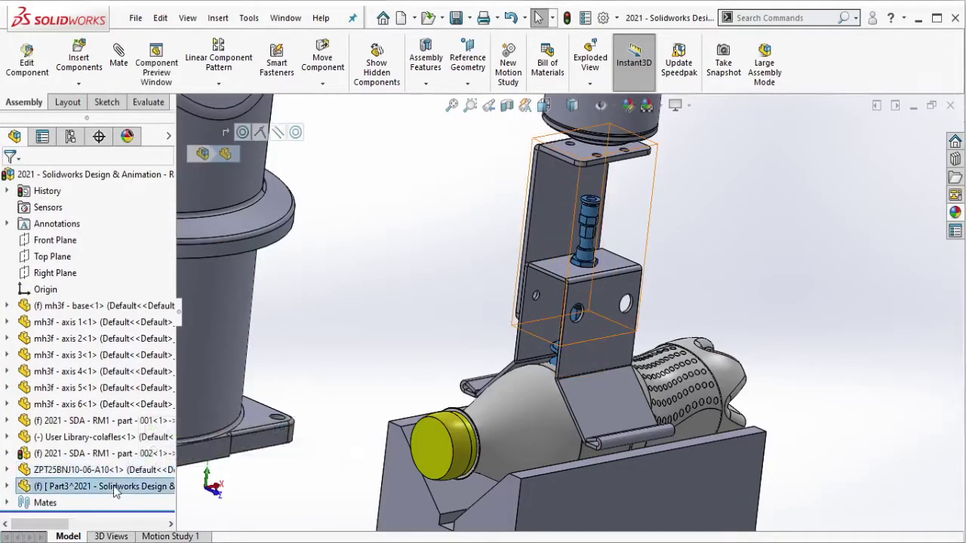
right_click(115, 489)
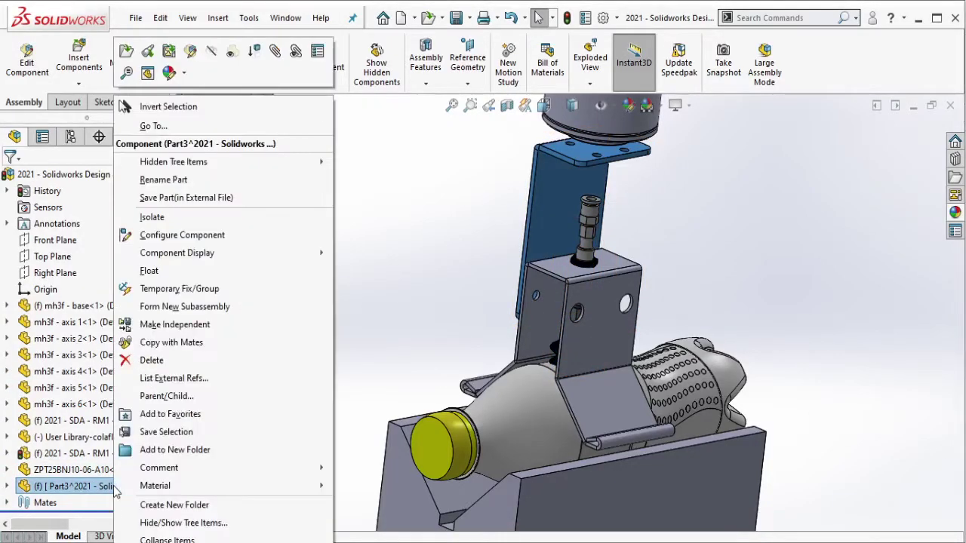
click(189, 381)
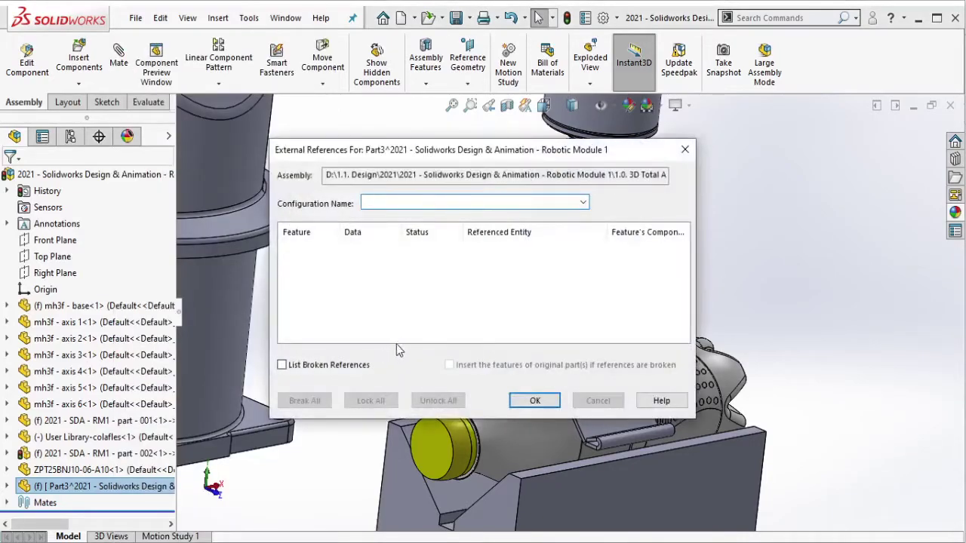
click(535, 402)
right_click(139, 492)
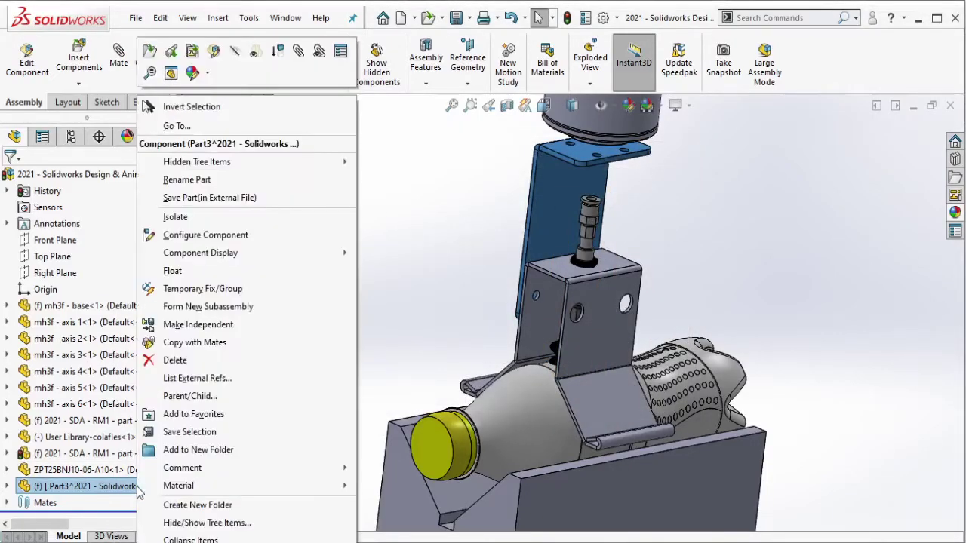
click(594, 275)
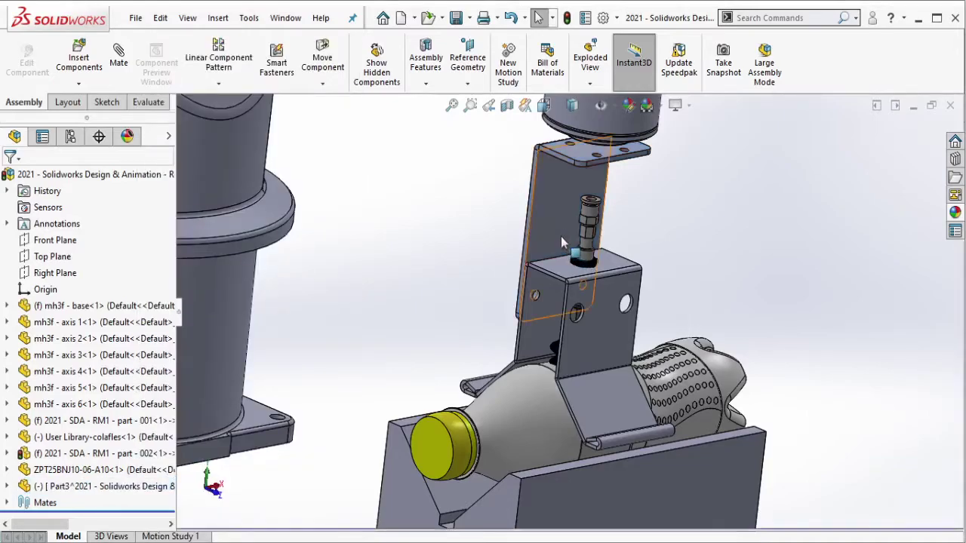
- Add two Concentric mates between the plate's holes and the matching bracket holes
drag(561, 236, 529, 229)
scroll(520, 240, down, 3)
scroll(482, 297, down, 3)
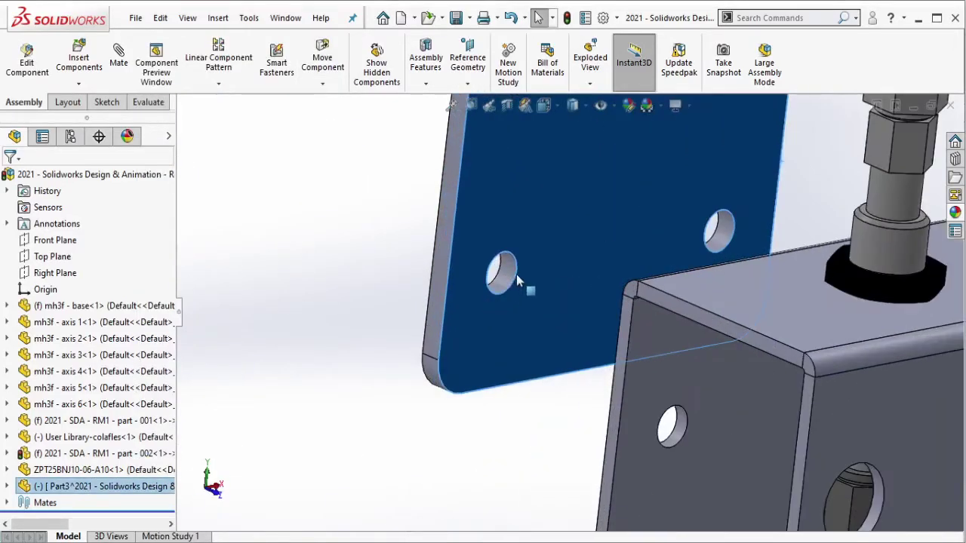
click(496, 273)
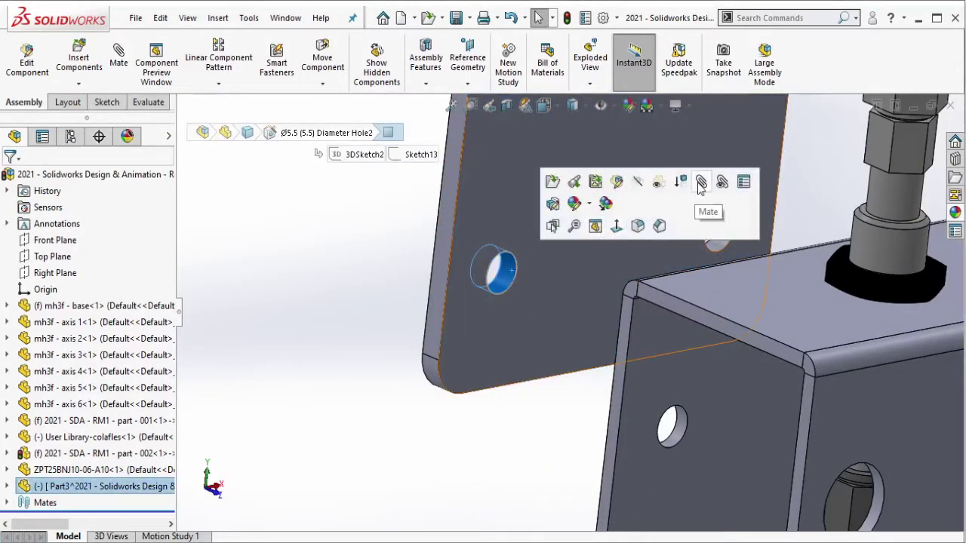
key(m)
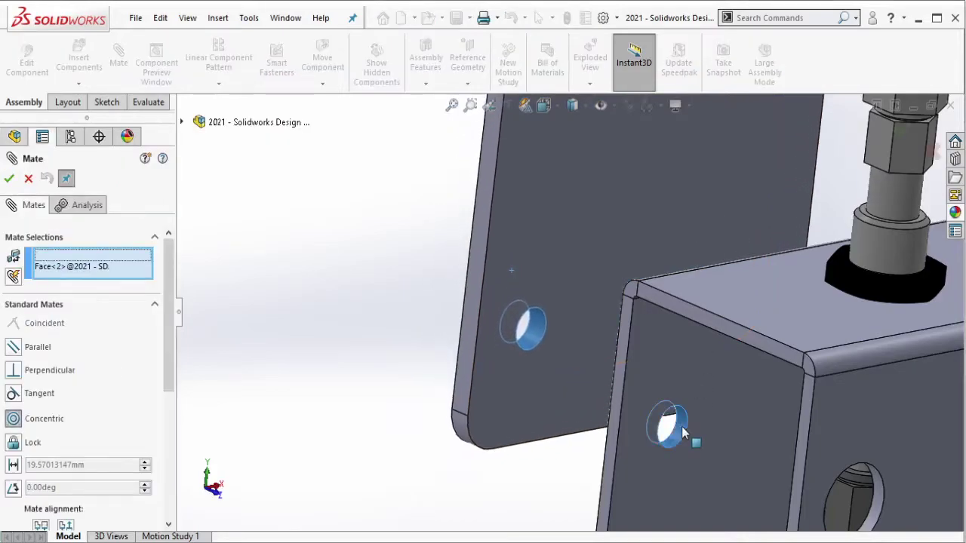
click(672, 426)
click(860, 451)
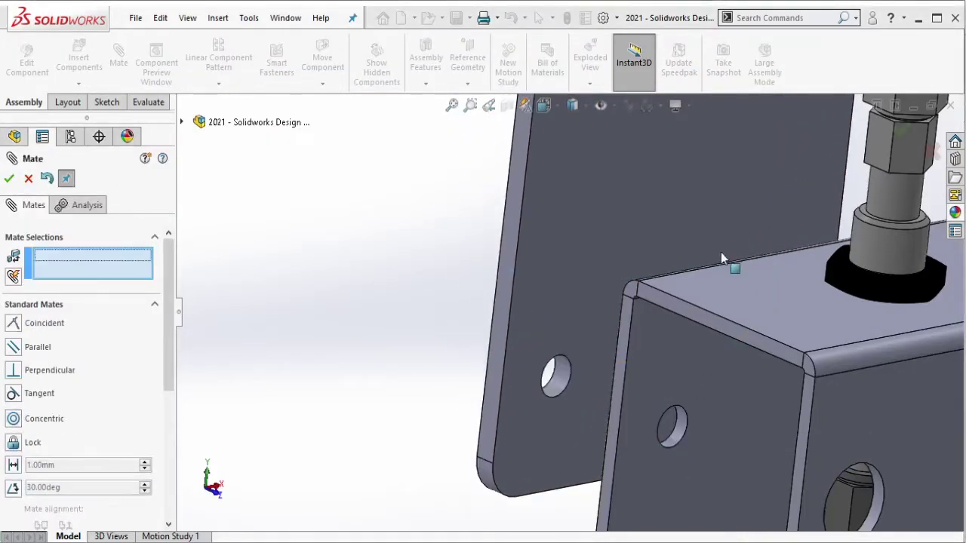
middle_drag(721, 252, 772, 348)
click(772, 349)
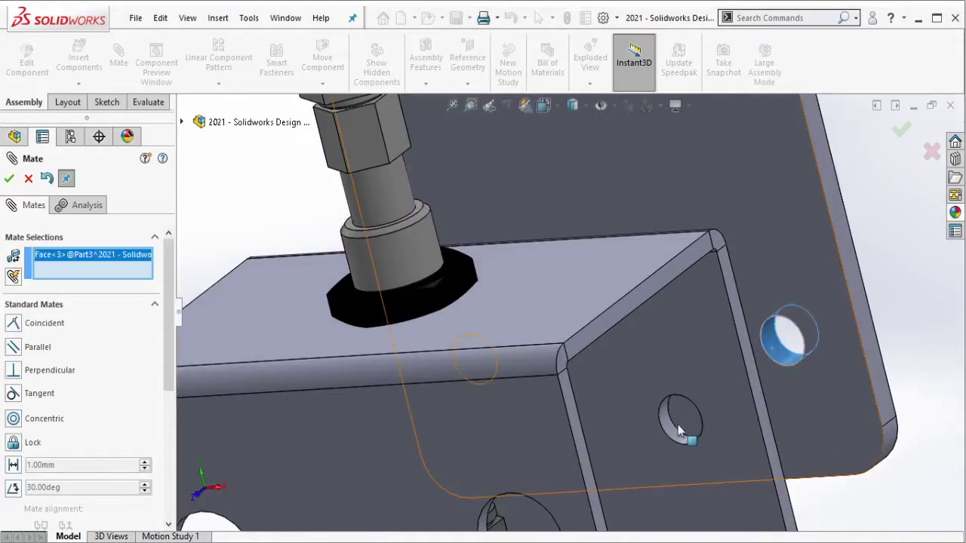
click(680, 417)
click(852, 451)
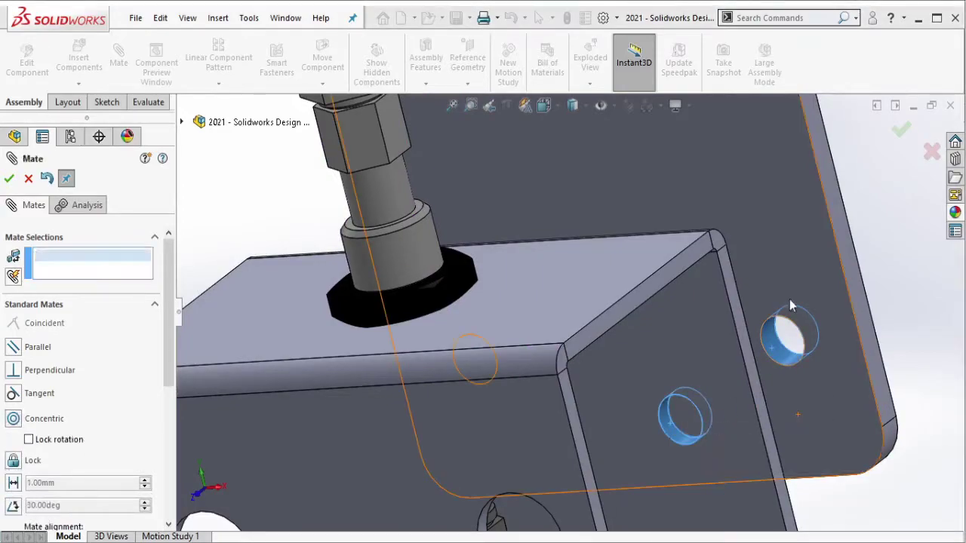
- Add a Coincident mate between the plate's flat face and the bracket face
click(767, 241)
middle_drag(767, 241, 637, 296)
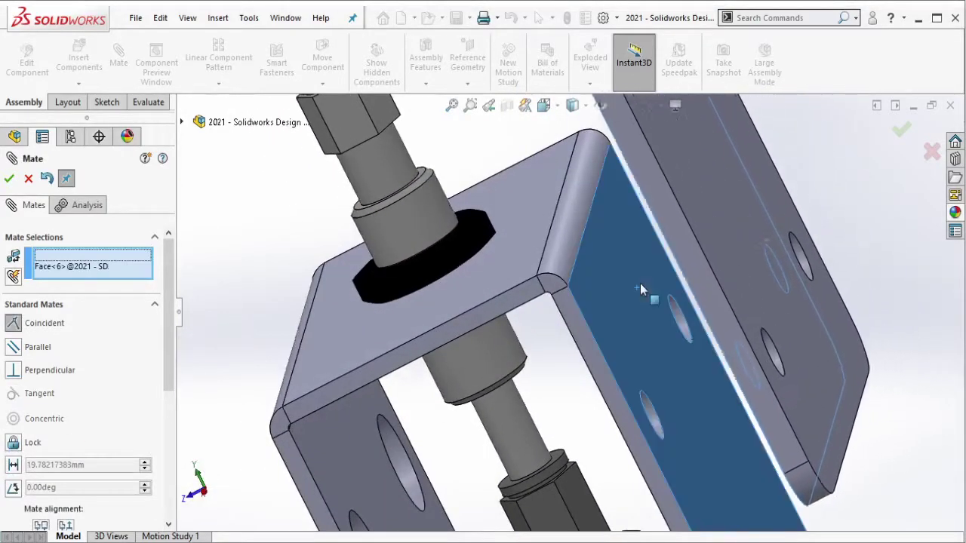
click(640, 284)
click(808, 271)
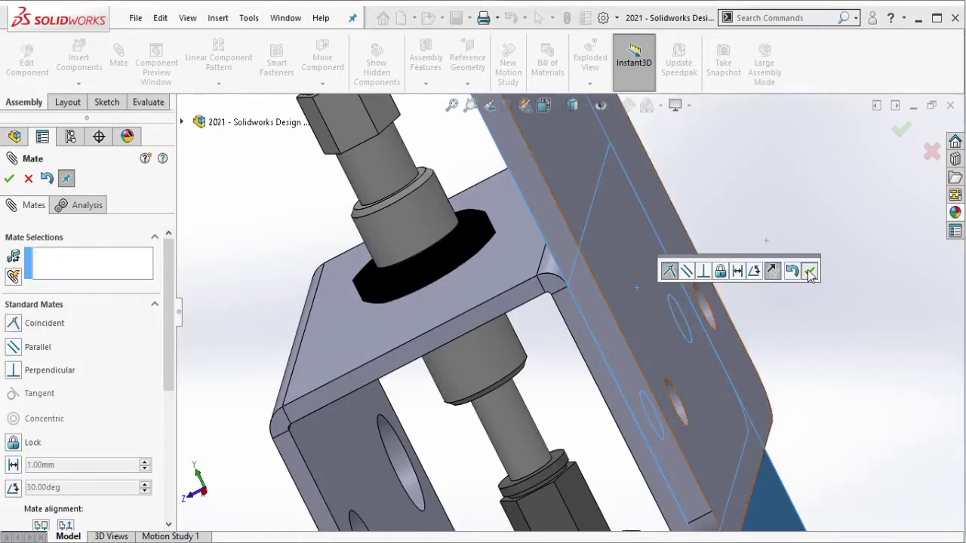
click(27, 180)
middle_drag(528, 301, 601, 248)
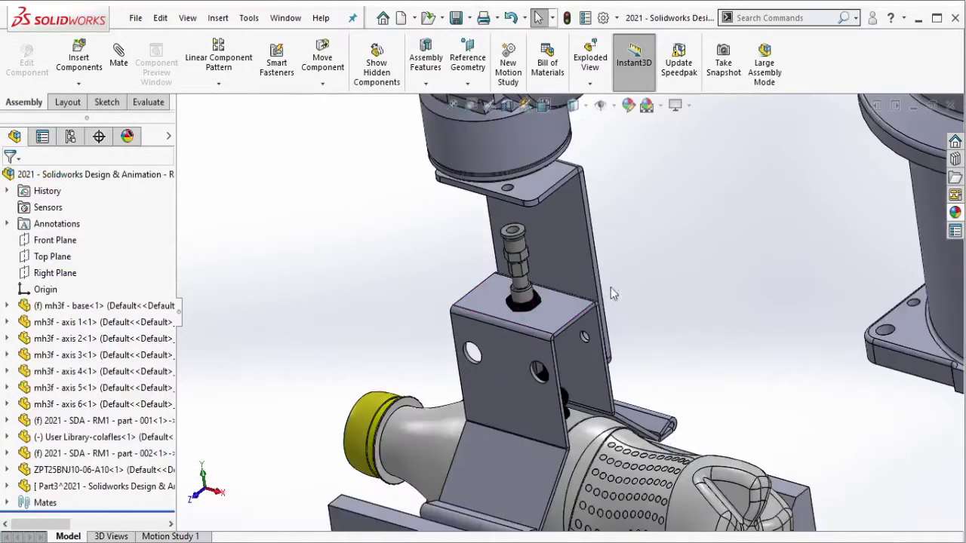
- Save Part3 into 1.2. 3D Parts under the name '2021 - SDA - RM1 - part - 003'
click(564, 230)
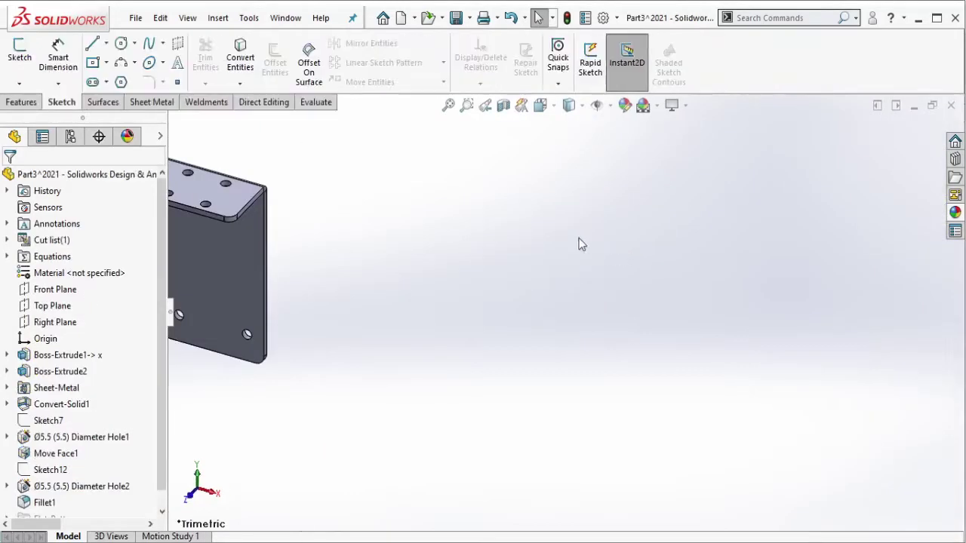
click(136, 22)
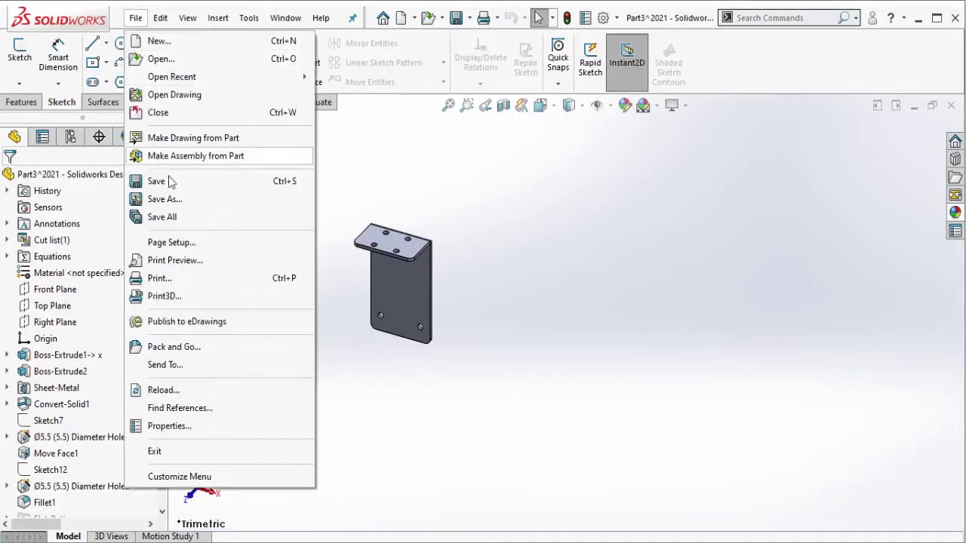
click(168, 195)
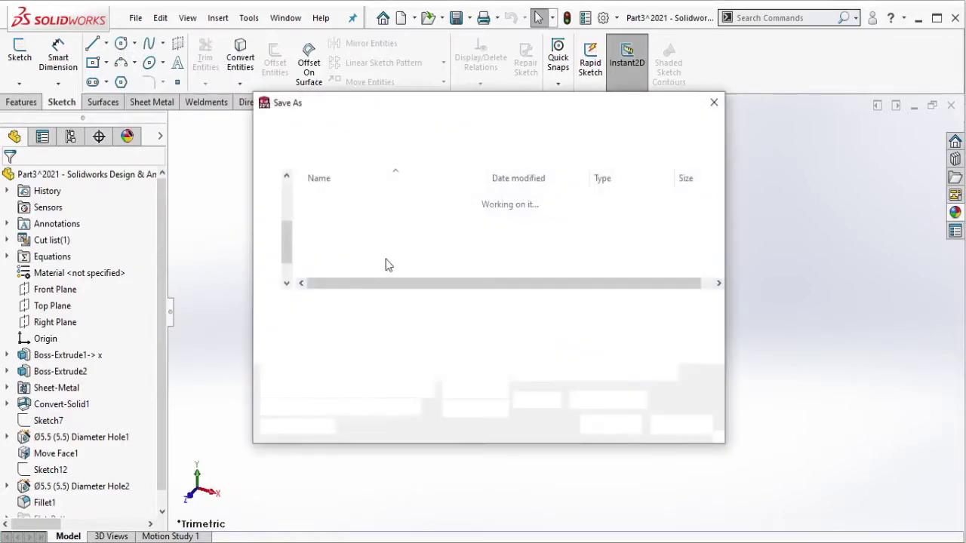
click(382, 133)
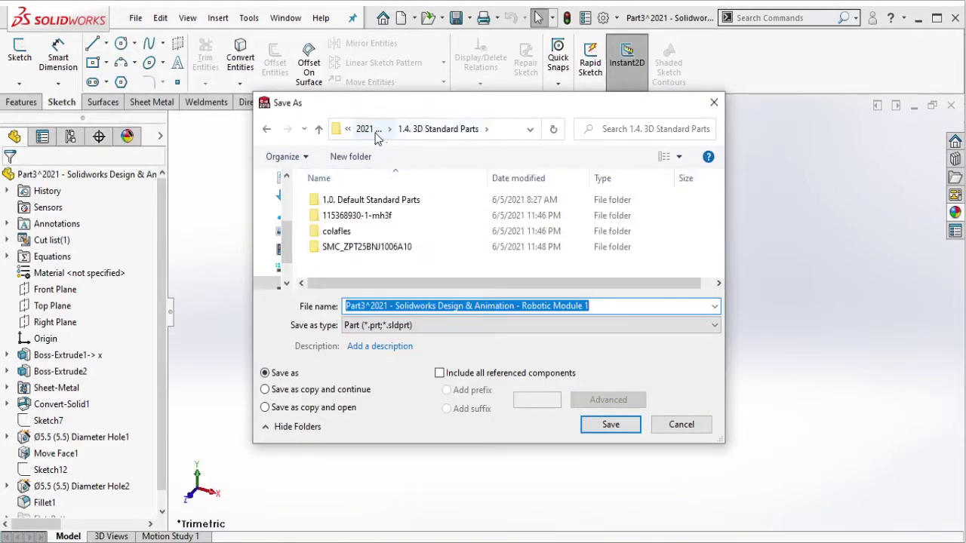
click(380, 134)
double_click(382, 229)
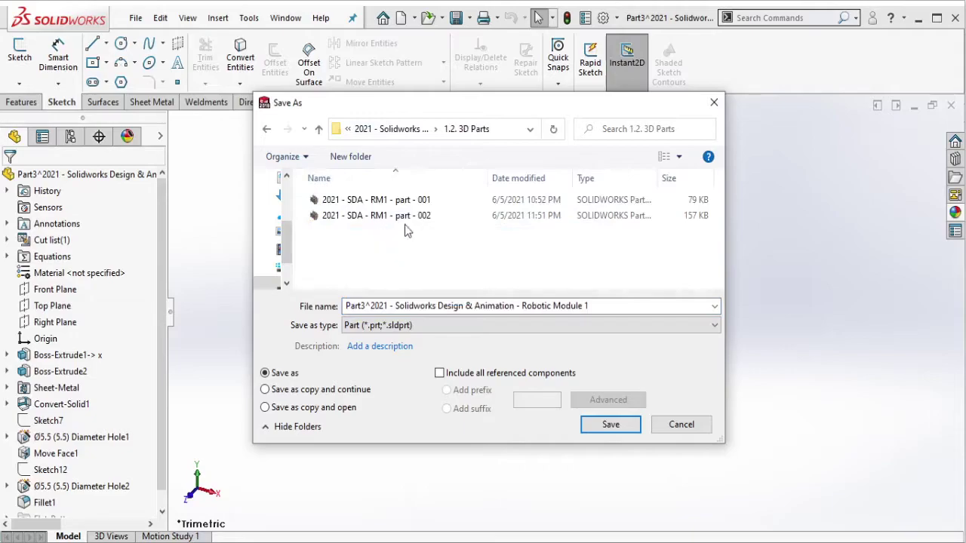
click(406, 218)
click(490, 307)
key(BackSpace)
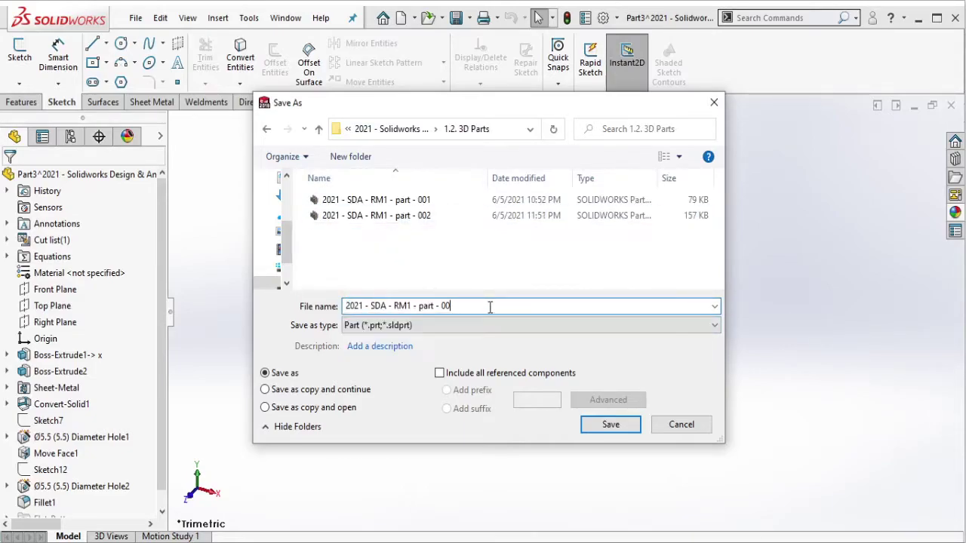
click(613, 430)
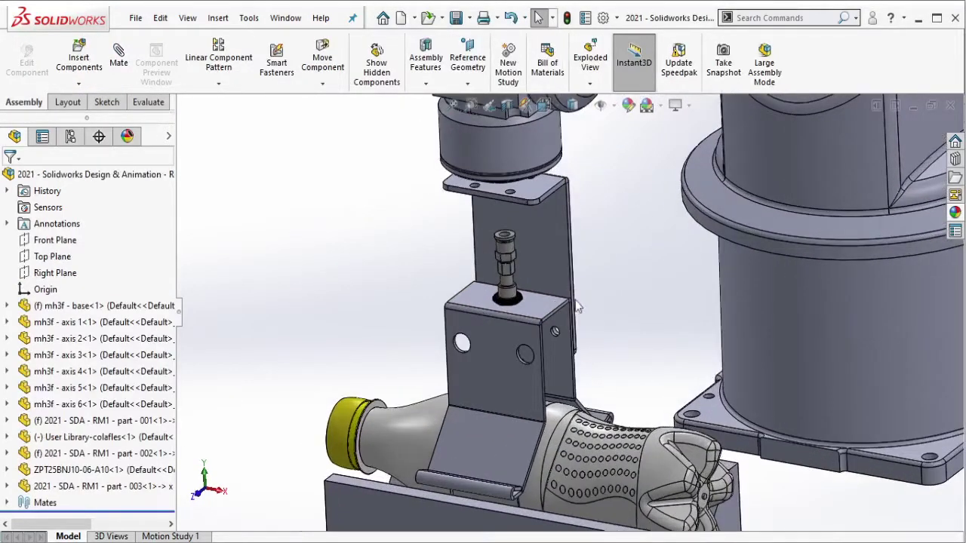
- Form a new subassembly from part - 002, part - 003 and the ZPT25BNJ10-06-A10 fitting
click(571, 329)
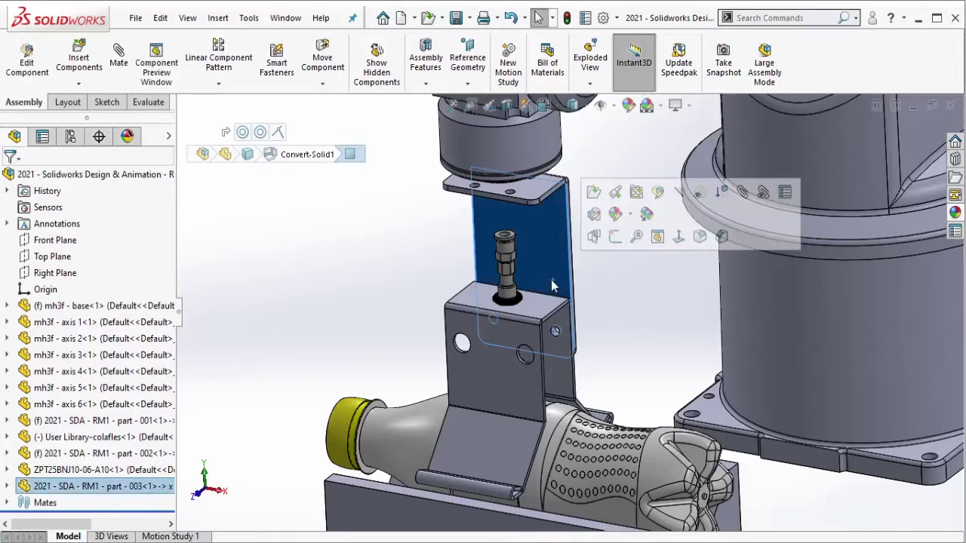
ctrl+click(529, 336)
ctrl+click(511, 299)
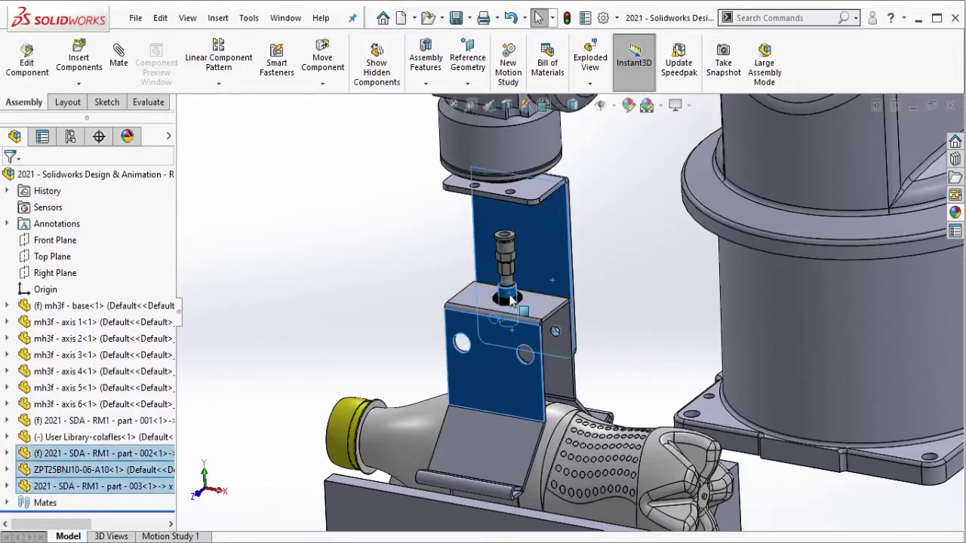
right_click(510, 299)
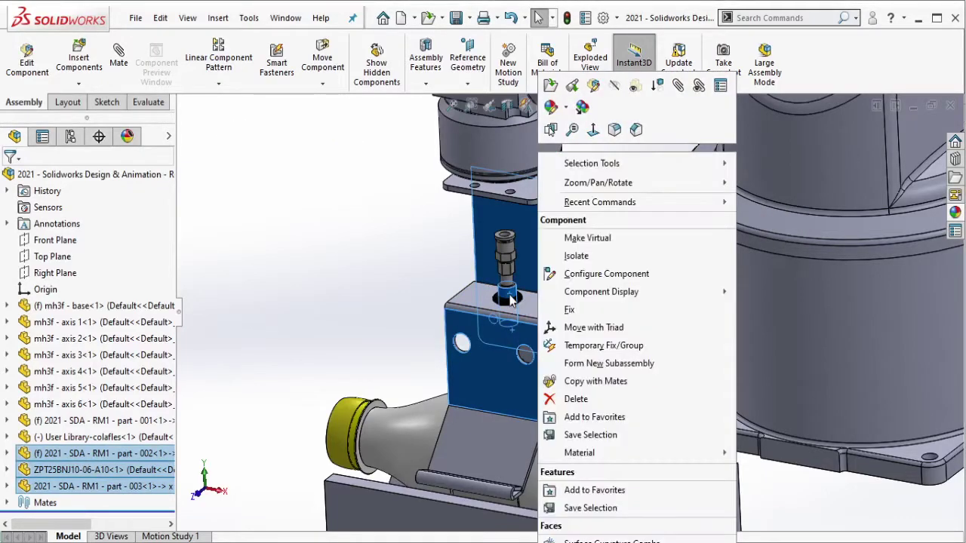
click(582, 368)
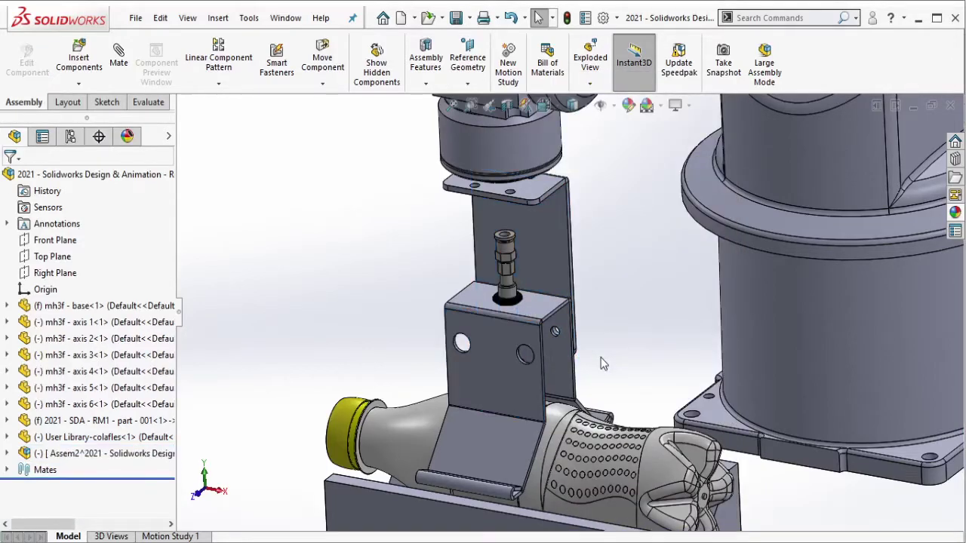
- Fix the new Assem2 subassembly in place
click(116, 455)
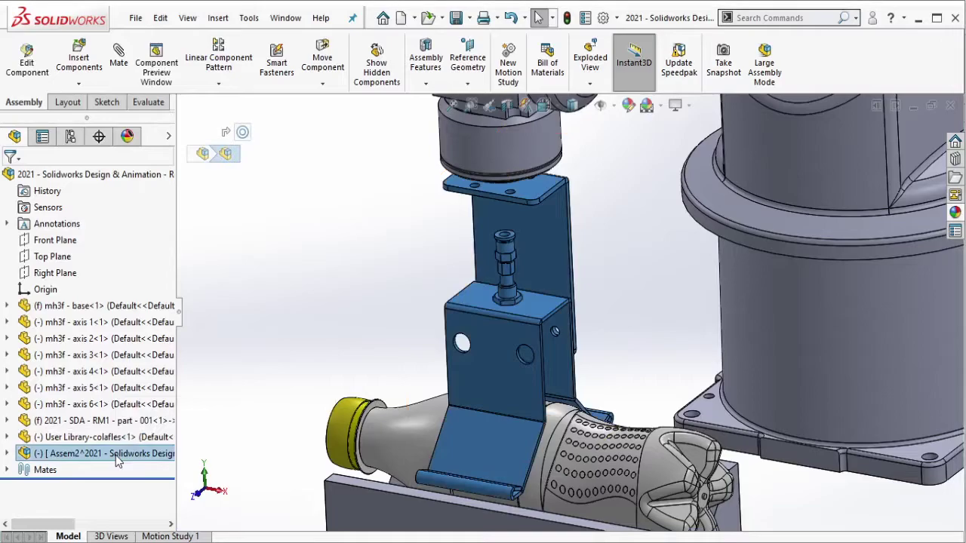
right_click(115, 455)
click(169, 292)
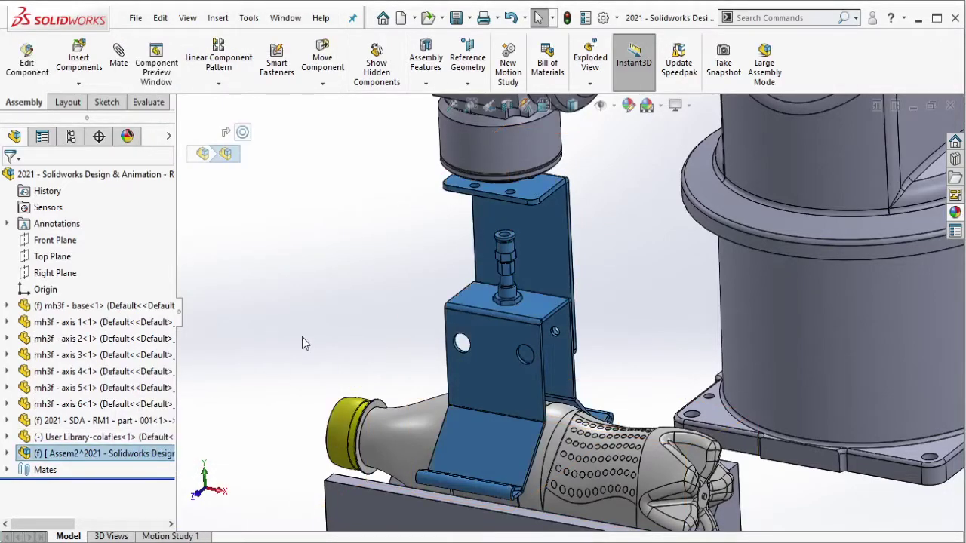
- Save Assem2 into 1.1. 3D Sub Assembly as '2021 - SDA - RM1 - subassy - end effector 001'
key(ctrl+7)
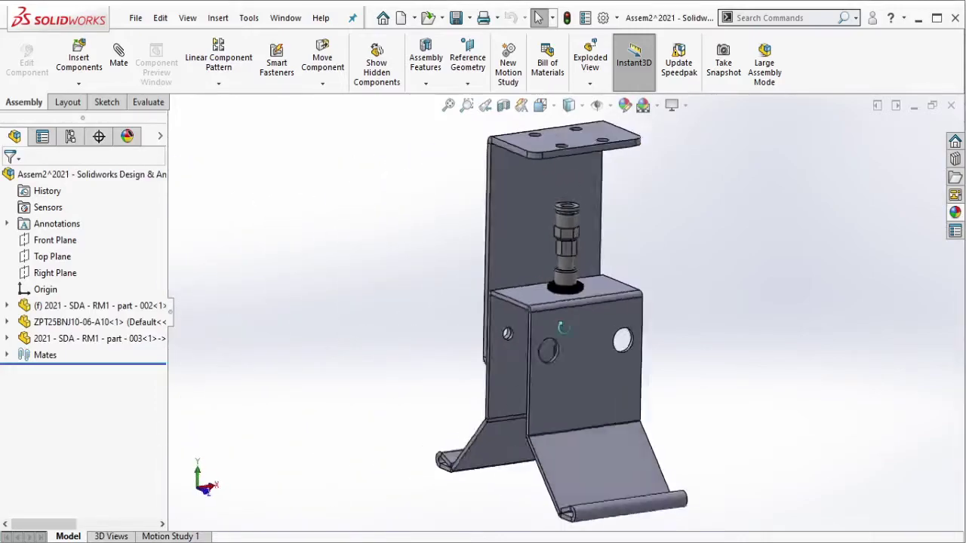
click(136, 18)
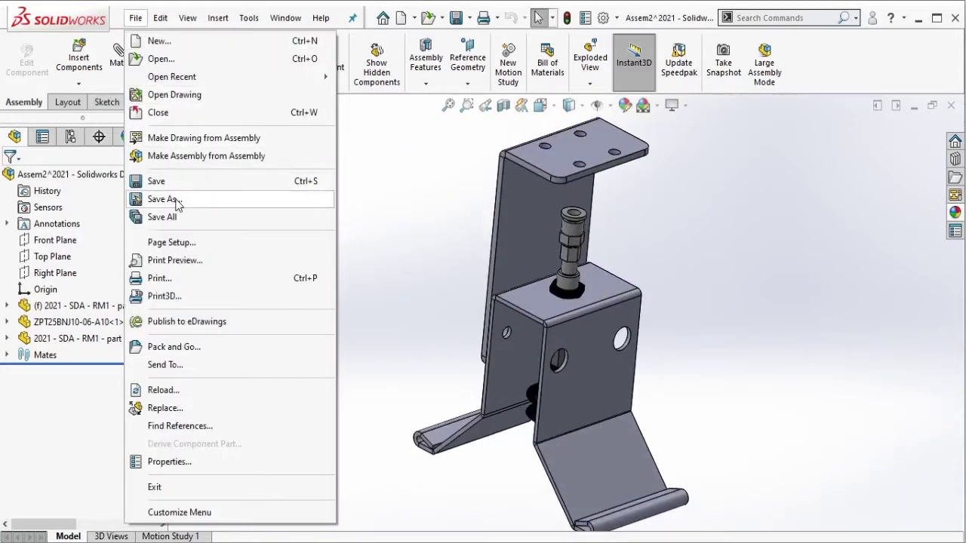
click(261, 218)
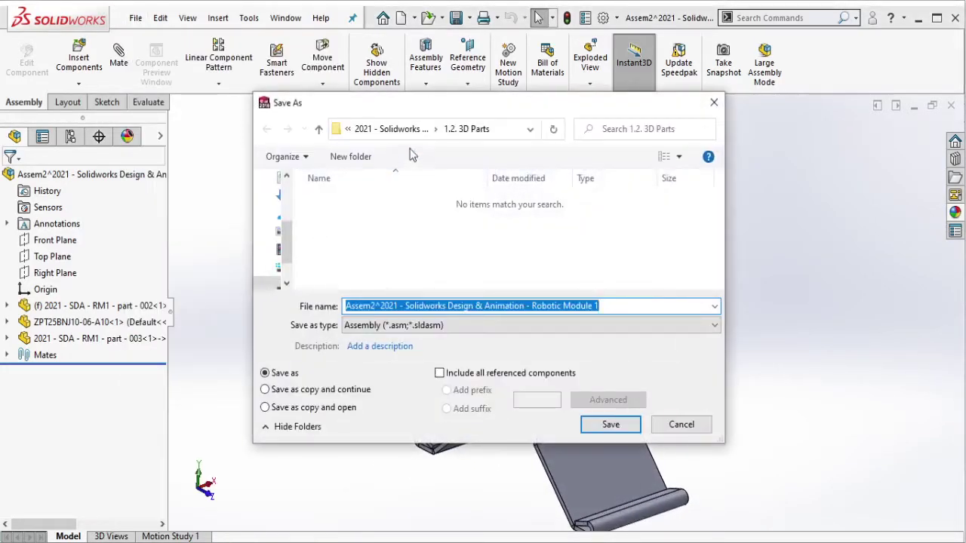
click(410, 129)
double_click(421, 219)
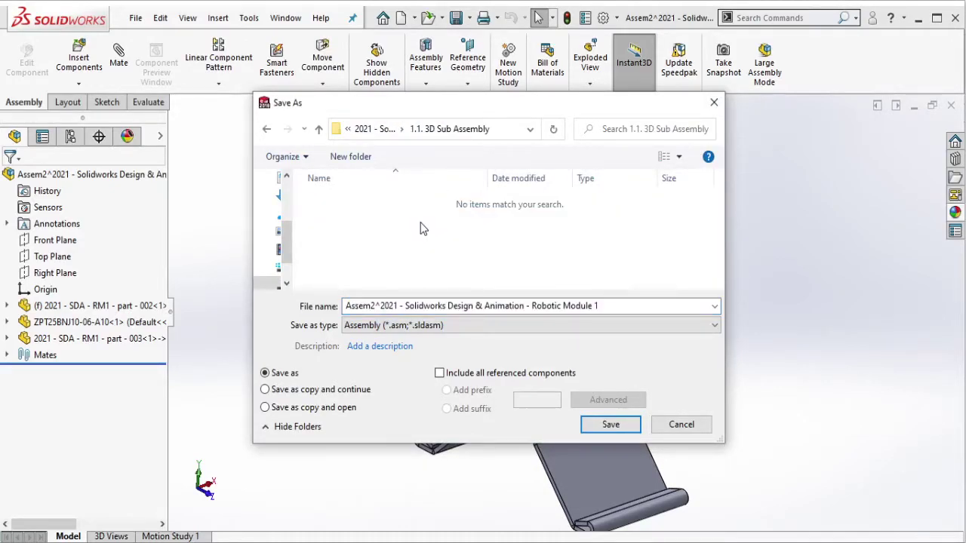
click(379, 307)
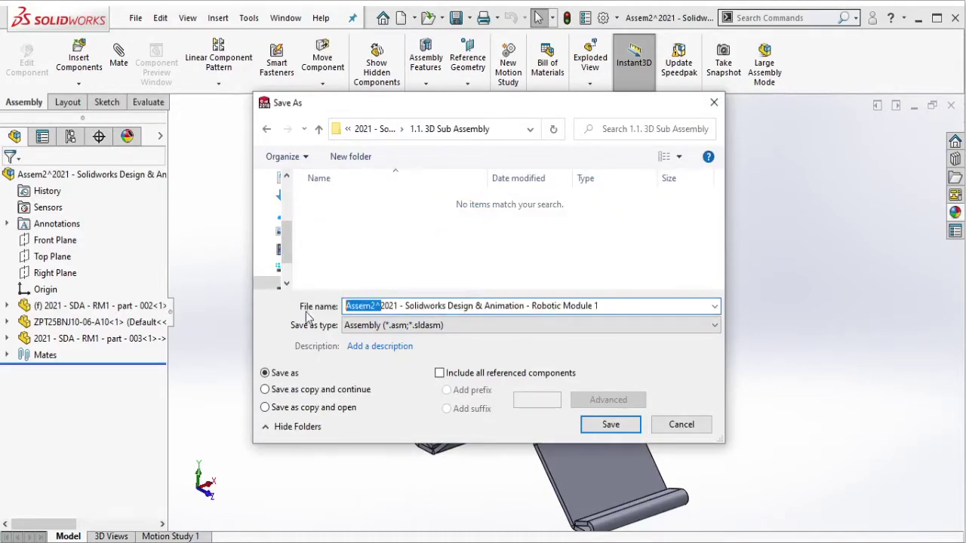
key(Delete)
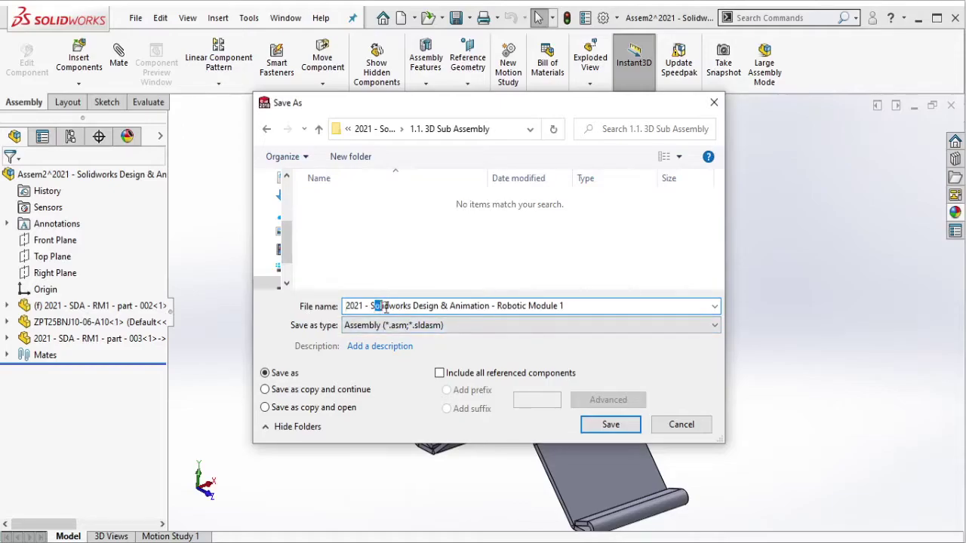
key(Delete)
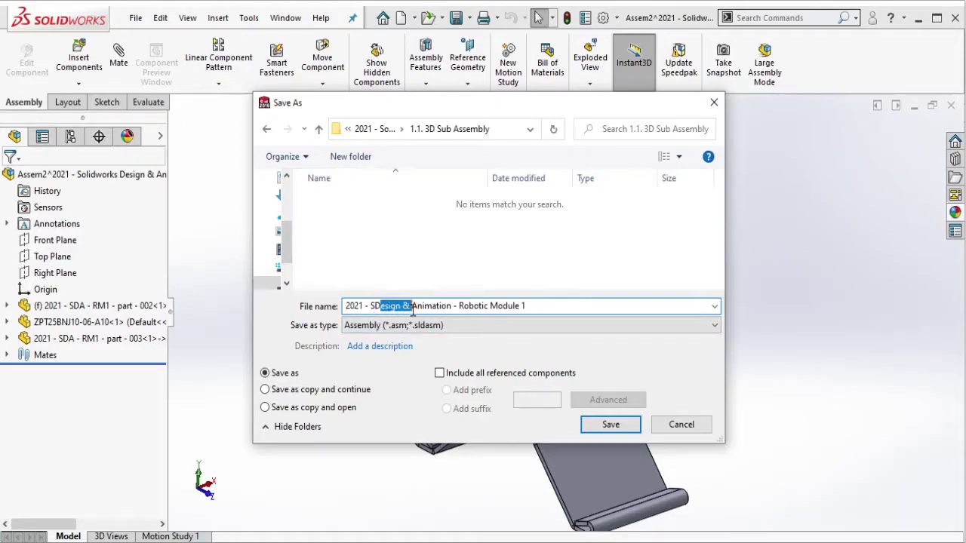
key(Delete)
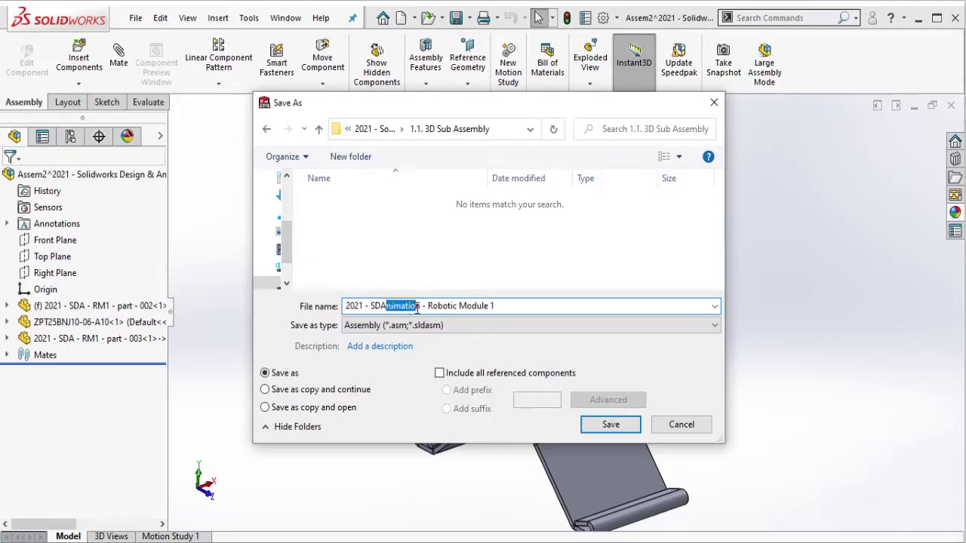
text(nd effector 001)
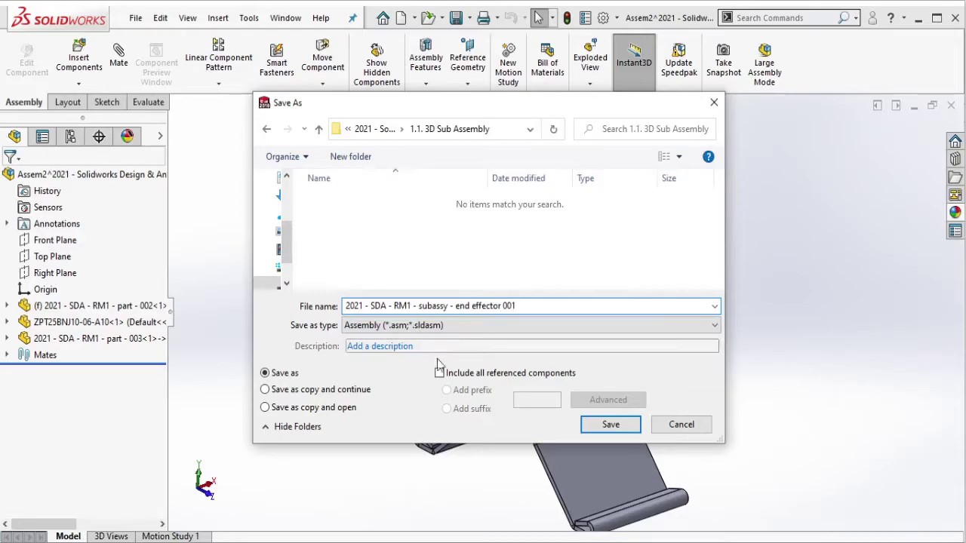
click(610, 425)
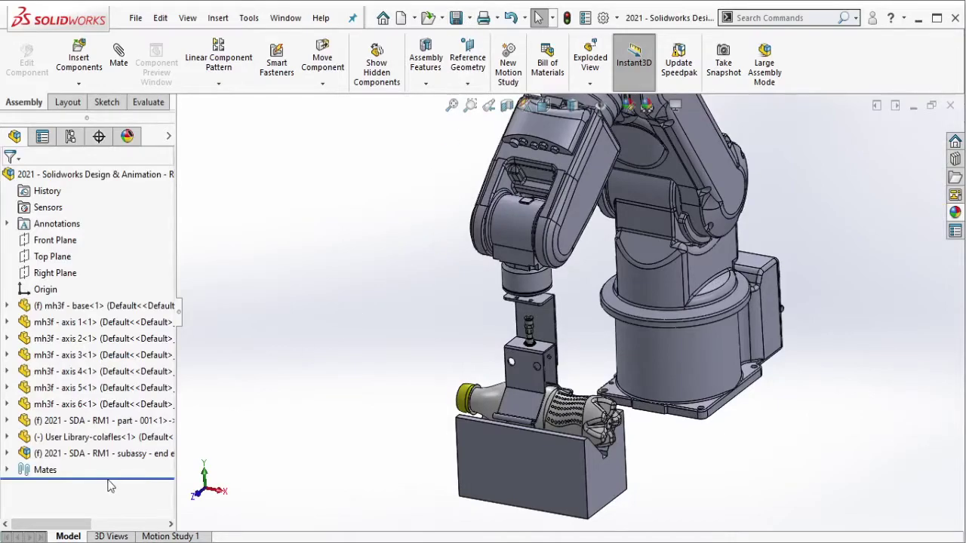
- Delete the temporary mates folder and the loose Parallel13, Distance4 and Concentric16 mates
click(7, 470)
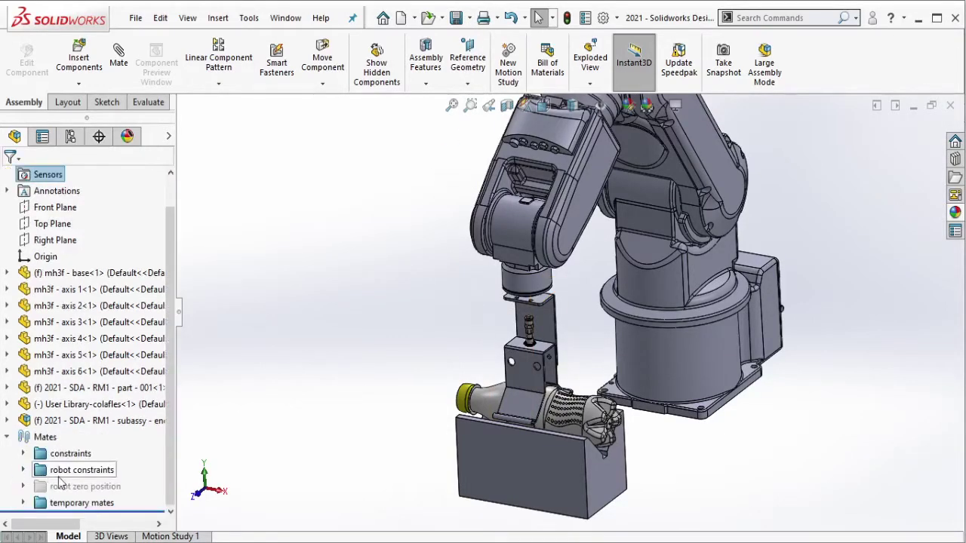
right_click(106, 510)
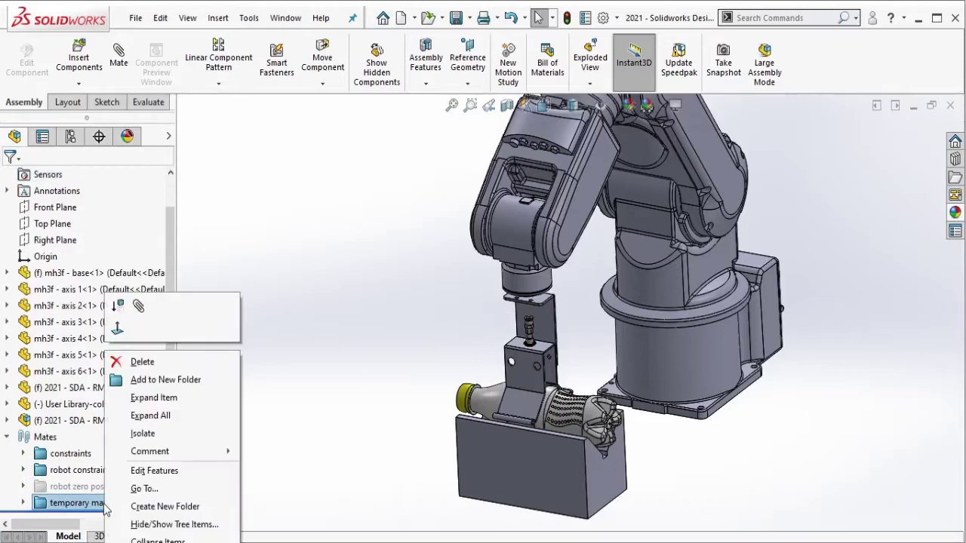
click(147, 362)
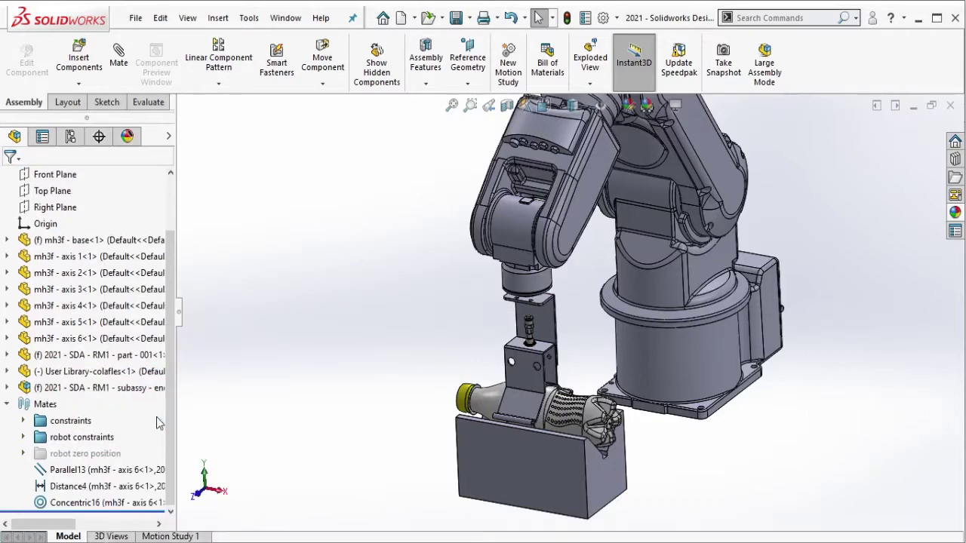
click(111, 471)
shift+click(75, 503)
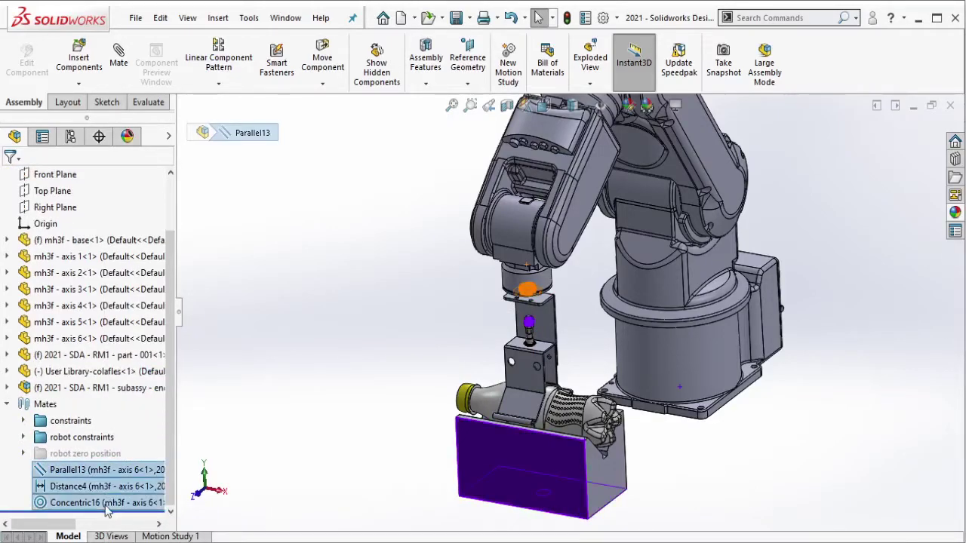
right_click(105, 502)
click(143, 360)
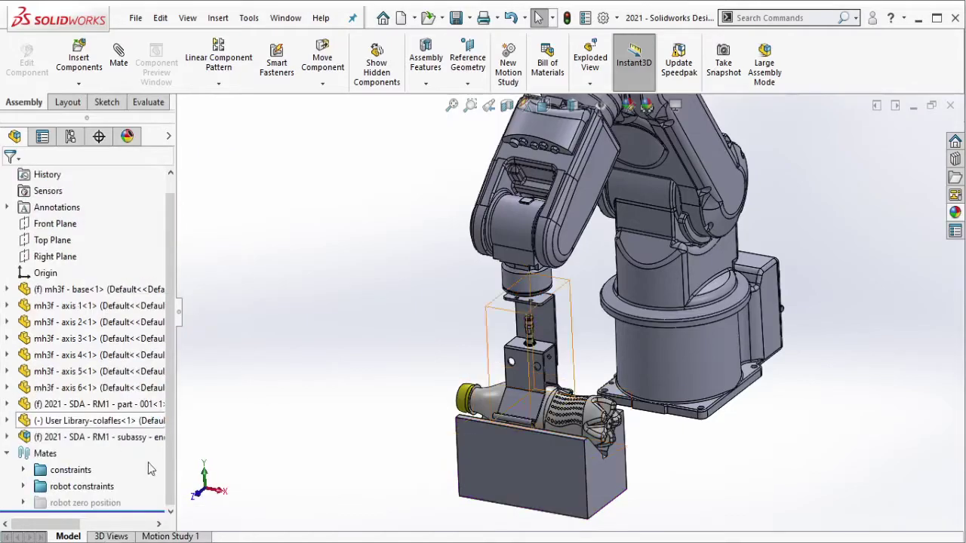
click(273, 336)
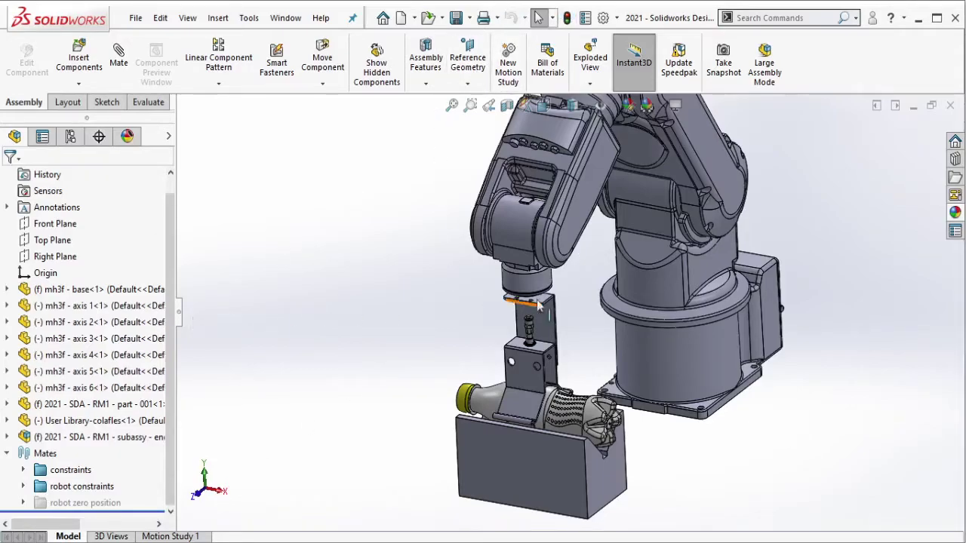
- Swing the arm at axis 3, select the gripper bracket and pick an axis-6 flange hole
middle_drag(528, 309, 549, 262)
scroll(517, 204, up, 3)
scroll(521, 183, down, 4)
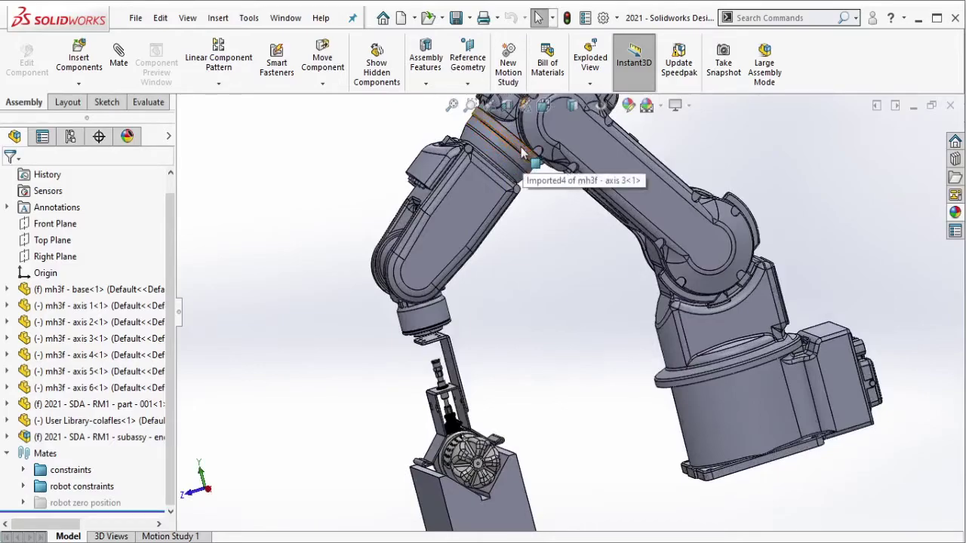
drag(520, 153, 480, 382)
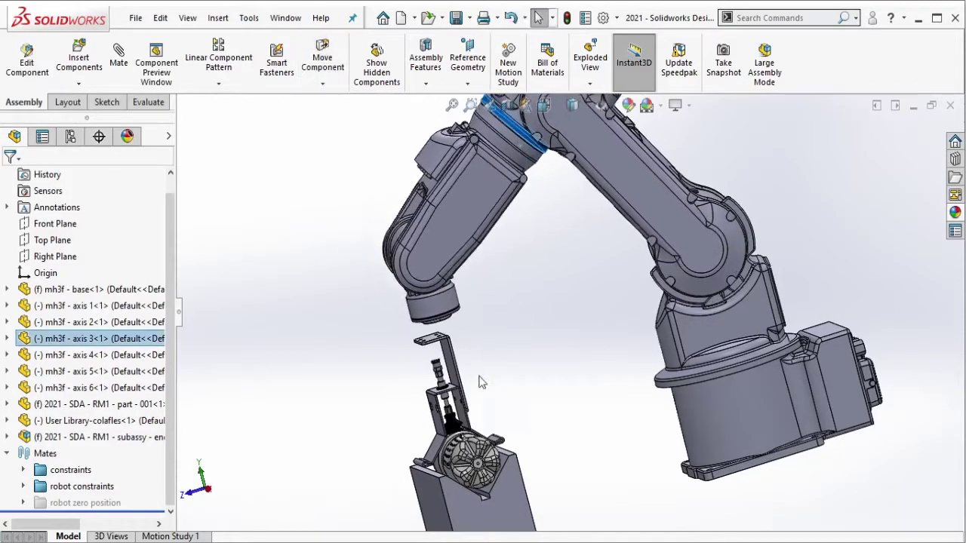
scroll(480, 382, down, 4)
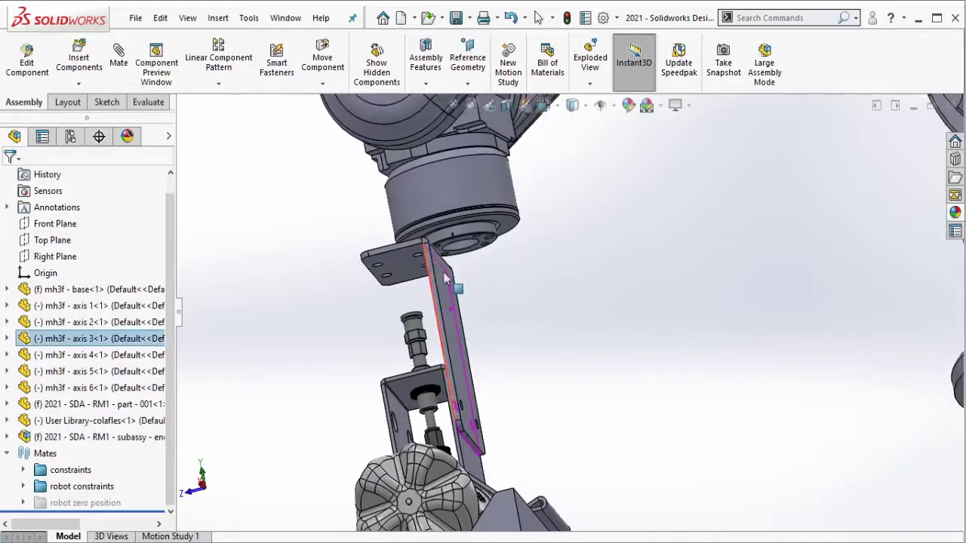
click(447, 299)
scroll(447, 299, down, 2)
scroll(444, 290, down, 2)
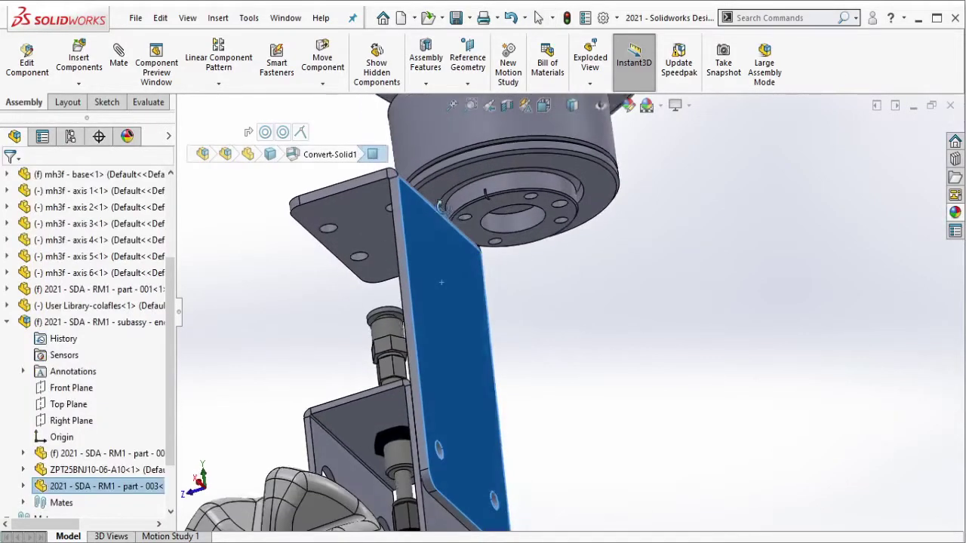
scroll(442, 282, down, 2)
click(466, 227)
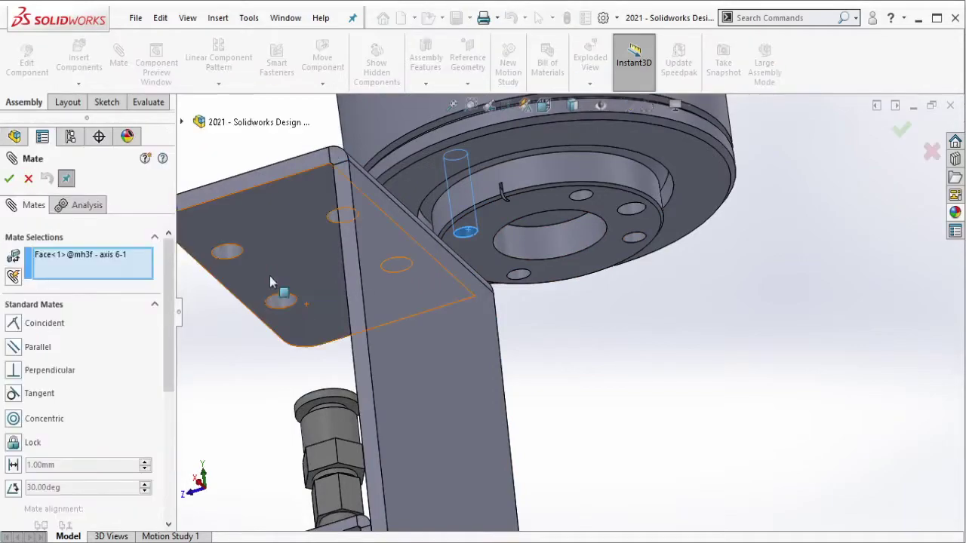
- Add two Concentric mates between the axis-6 flange holes and the bracket holes
click(233, 250)
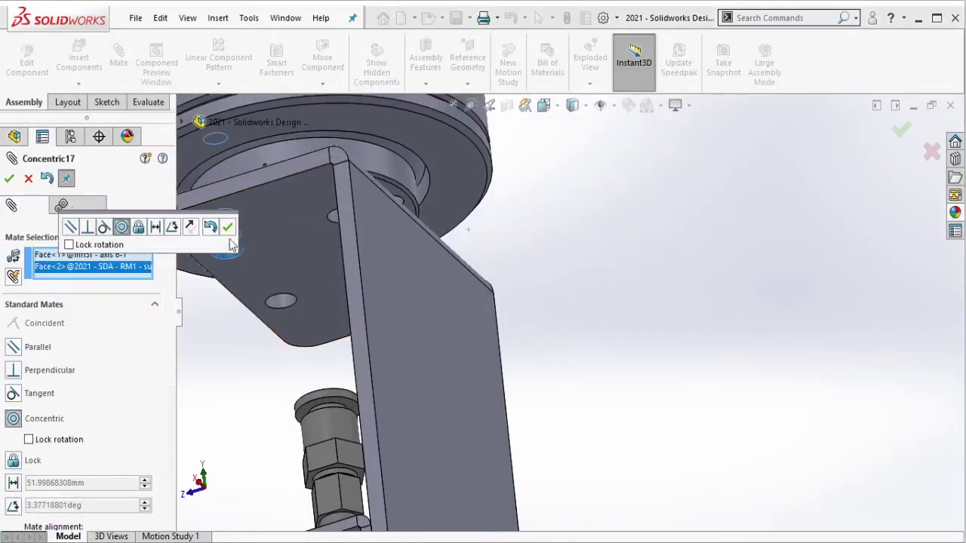
click(227, 220)
mouse_move(469, 209)
middle_down()
mouse_move(447, 210)
mouse_move(481, 241)
middle_up()
scroll(407, 239, down, 3)
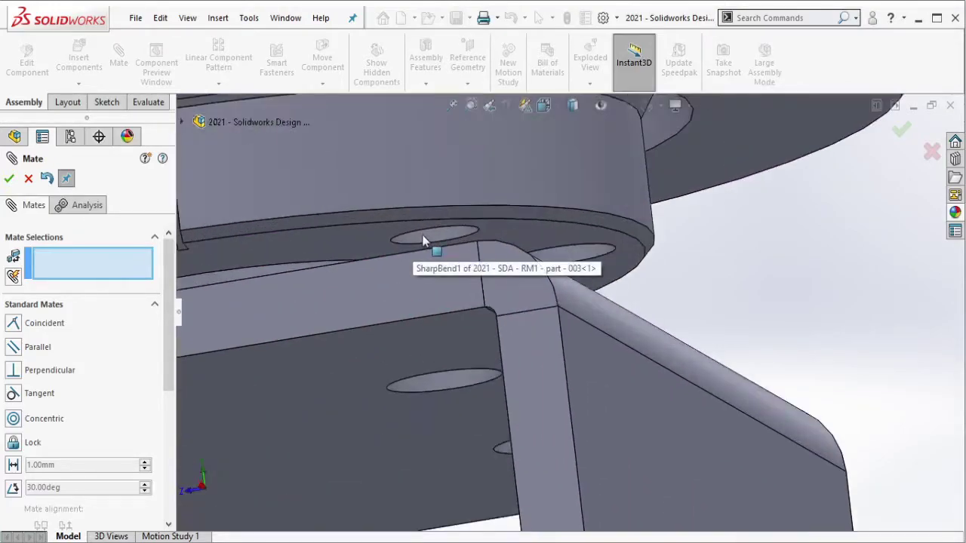
click(424, 240)
click(437, 383)
click(437, 384)
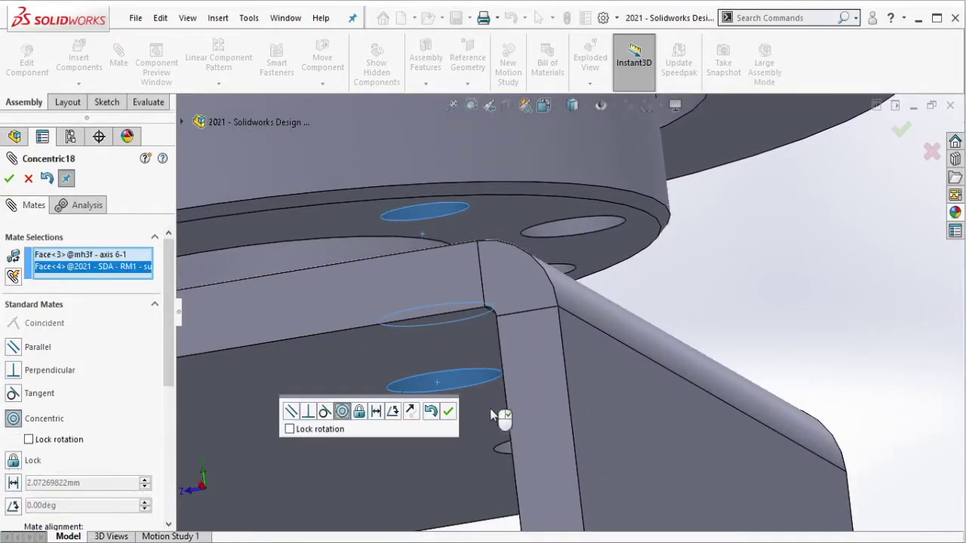
click(448, 409)
- Make the flange underside and the bracket's top face flush with a Coincident mate
click(342, 217)
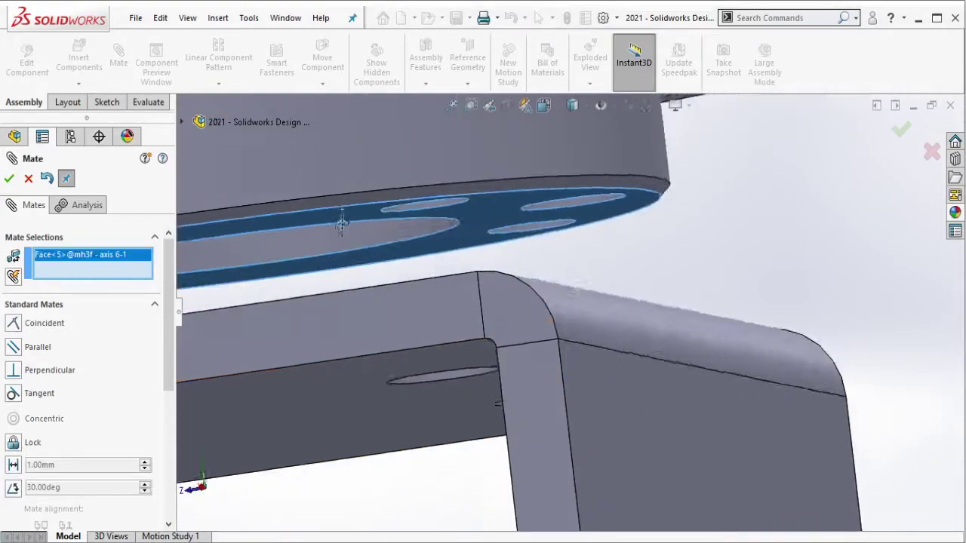
middle_drag(344, 227, 356, 263)
click(356, 264)
click(377, 311)
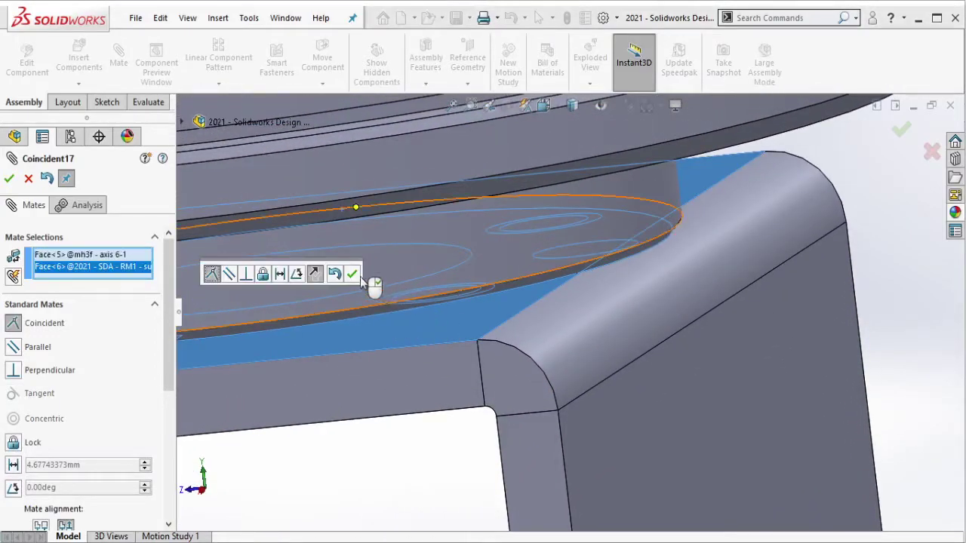
click(351, 275)
click(9, 180)
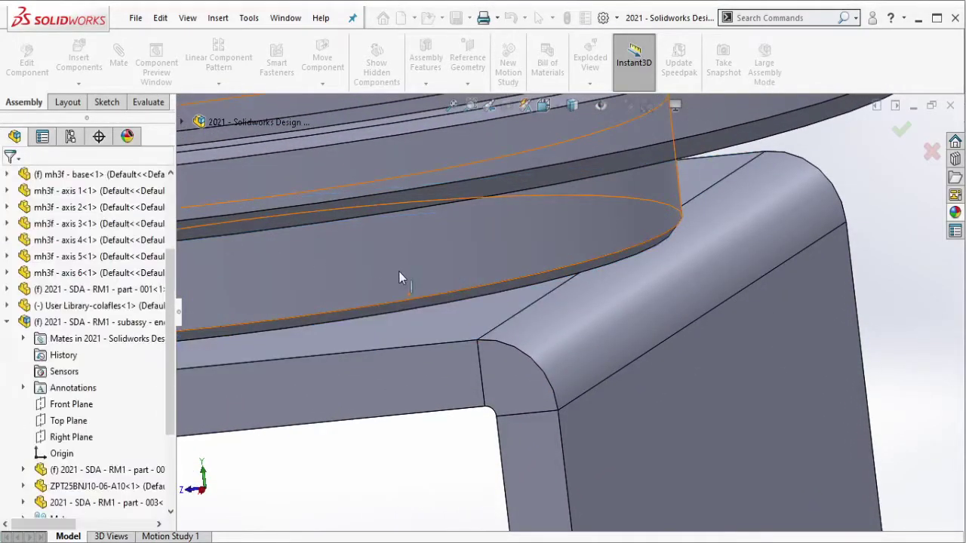
scroll(513, 317, up, 10)
mouse_move(597, 339)
middle_down()
mouse_move(613, 350)
mouse_move(543, 320)
mouse_move(554, 302)
mouse_move(566, 311)
middle_up()
scroll(624, 355, down, 5)
- Colour the gripper's mounting plate cyan/teal
scroll(543, 320, down, 5)
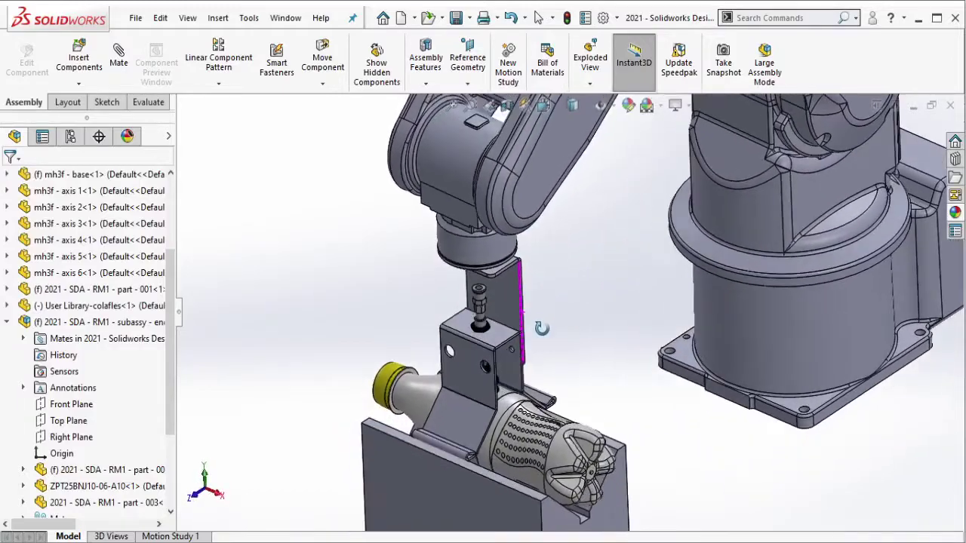
scroll(573, 325, down, 3)
scroll(573, 332, up, 2)
scroll(573, 332, up, 3)
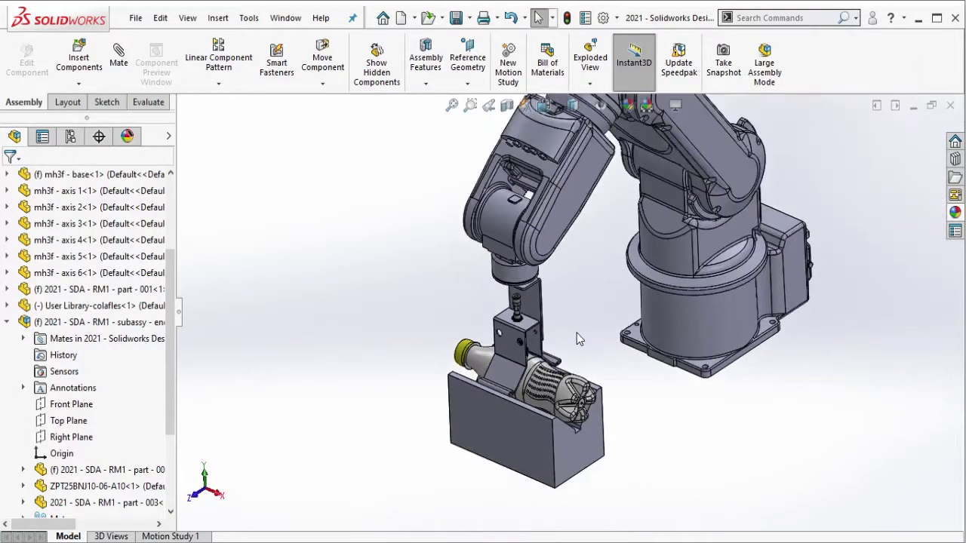
middle_drag(577, 333, 739, 277)
scroll(690, 274, down, 2)
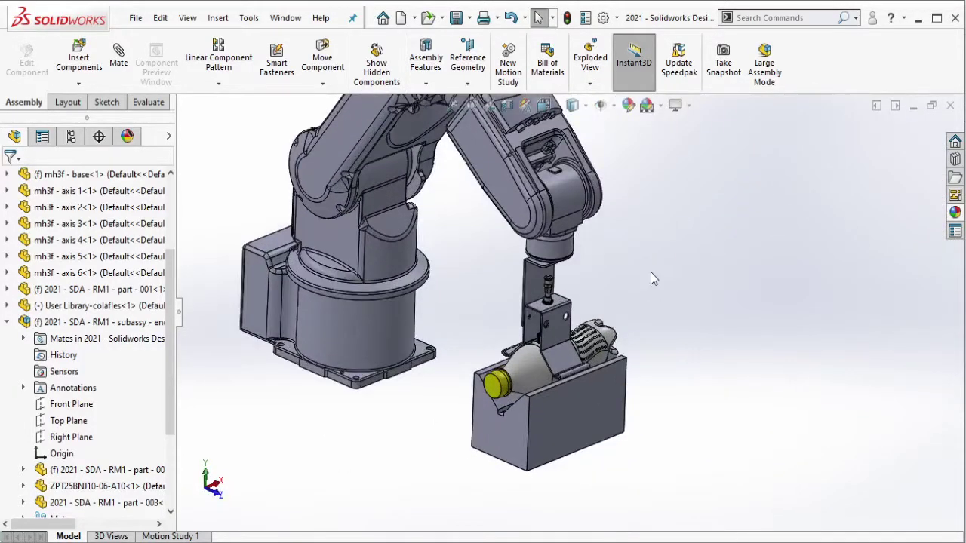
scroll(608, 281, down, 2)
click(519, 279)
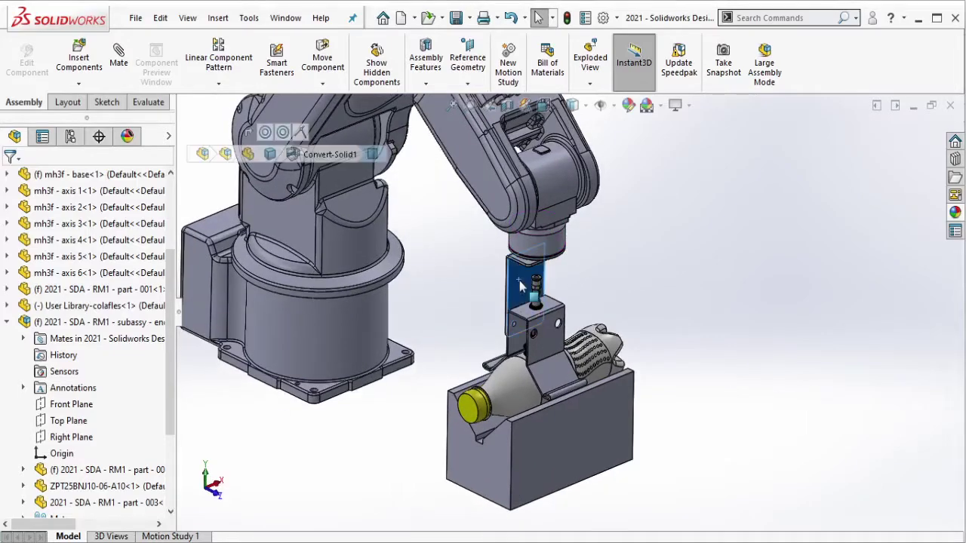
click(597, 215)
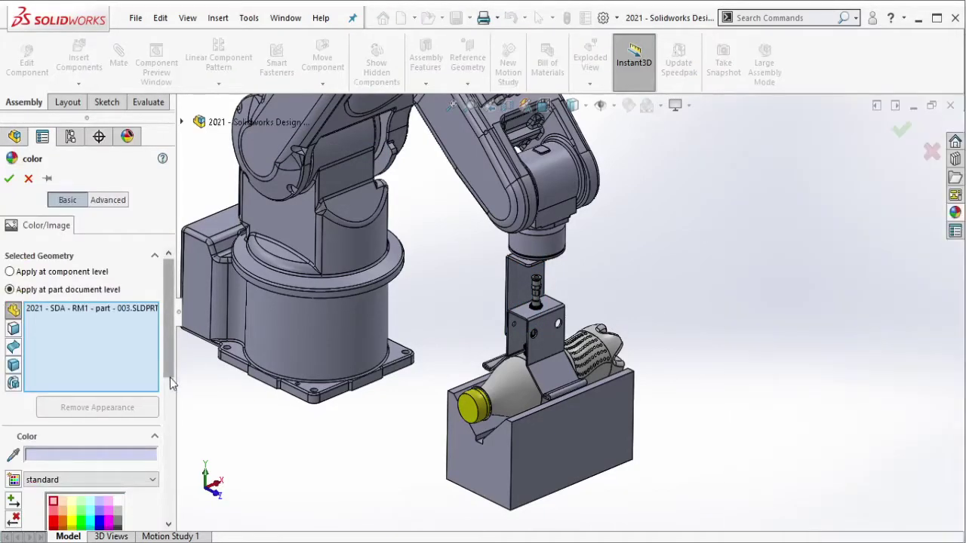
drag(169, 377, 170, 394)
click(101, 394)
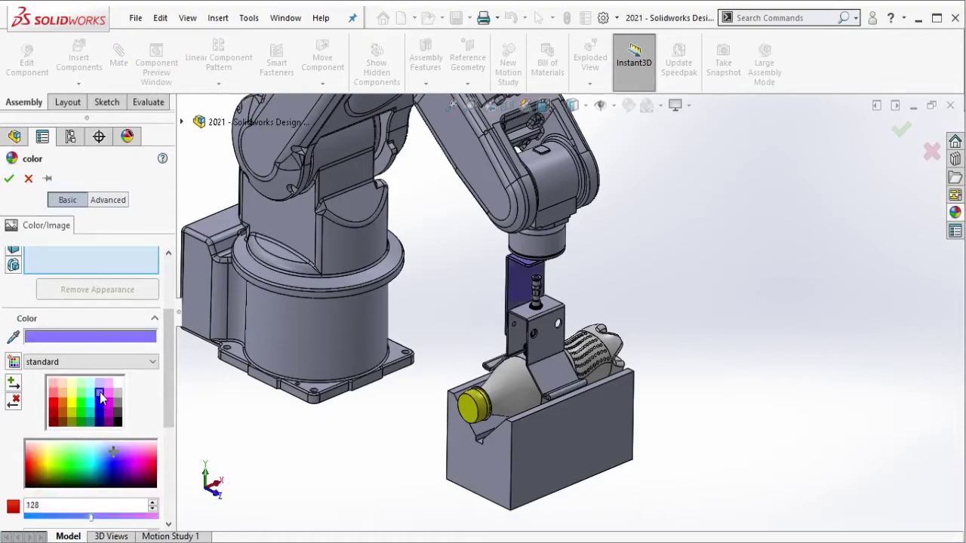
click(108, 394)
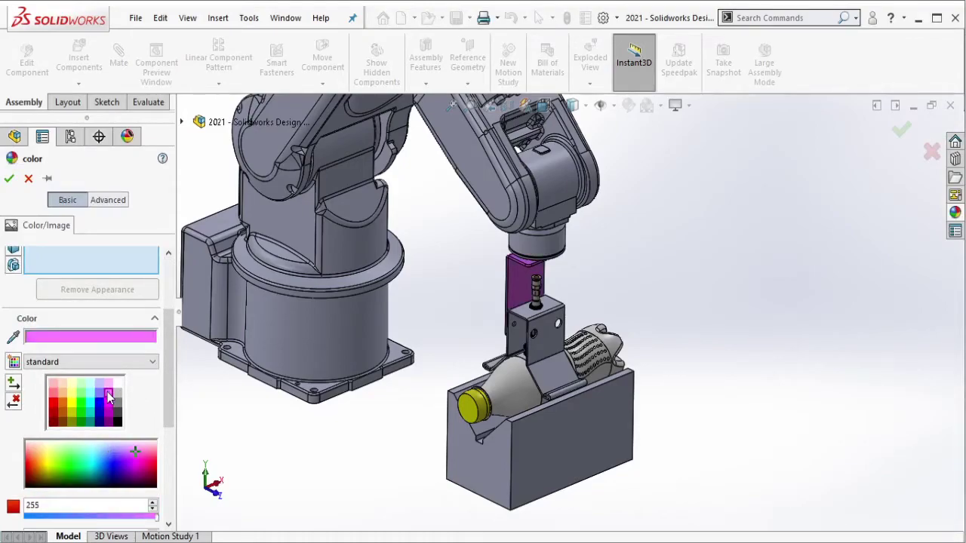
click(91, 393)
click(9, 179)
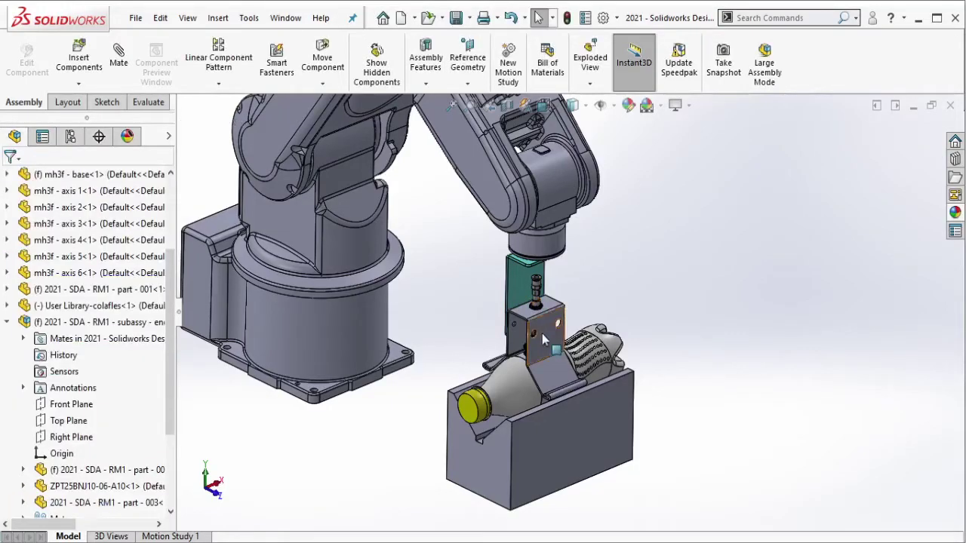
- Colour the clamp block dark green
click(542, 333)
click(619, 266)
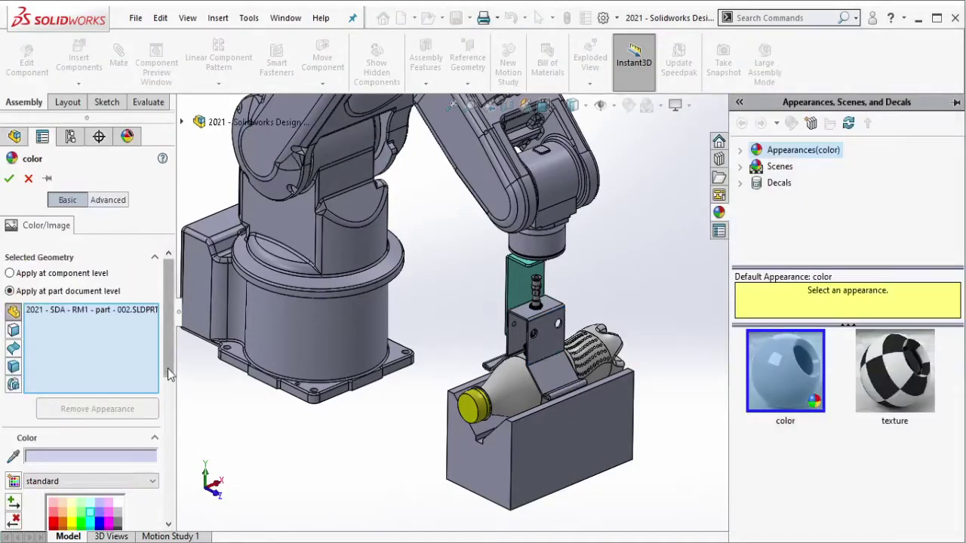
drag(169, 317, 169, 355)
click(81, 417)
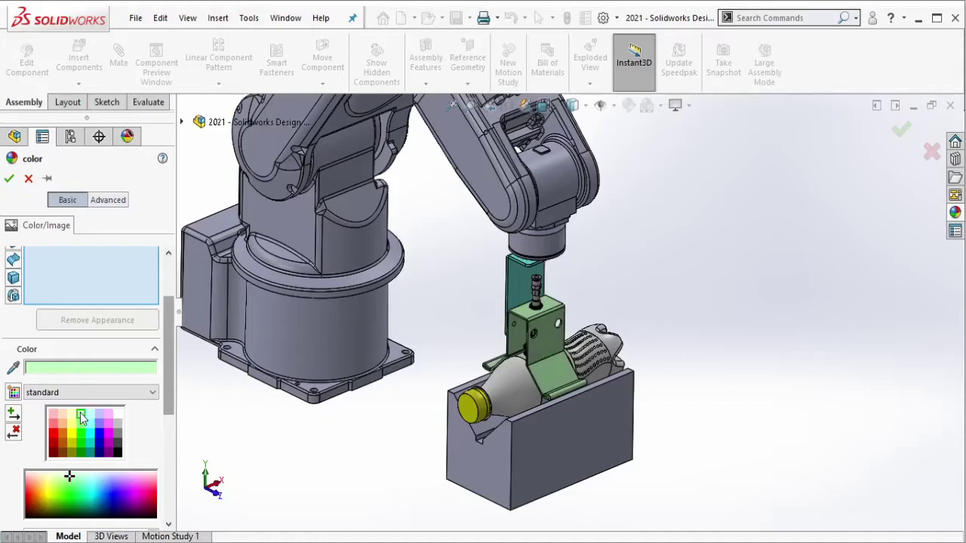
click(81, 424)
- Confirm the block's green colour, fit the robot in view and test-drag the axis 3 link
click(9, 179)
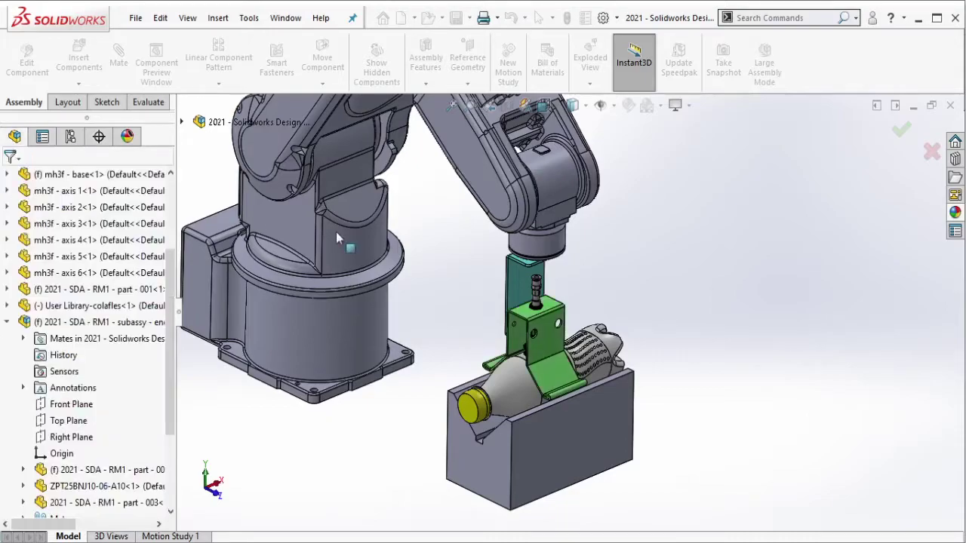
key(f)
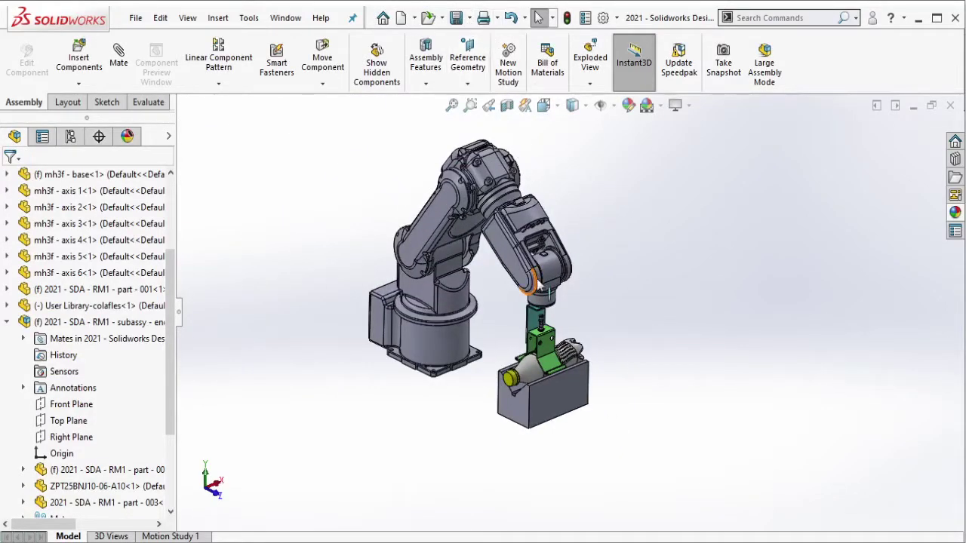
scroll(538, 284, down, 2)
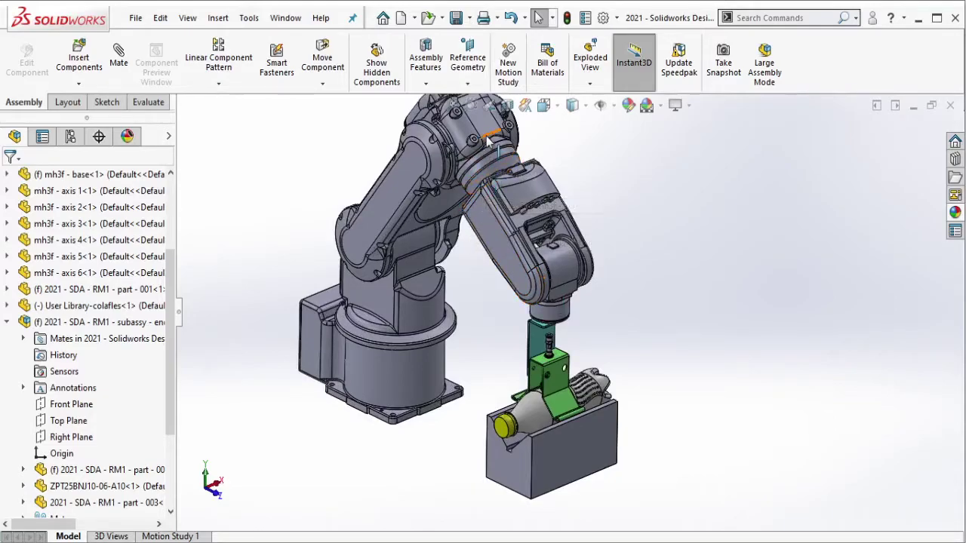
drag(488, 141, 494, 102)
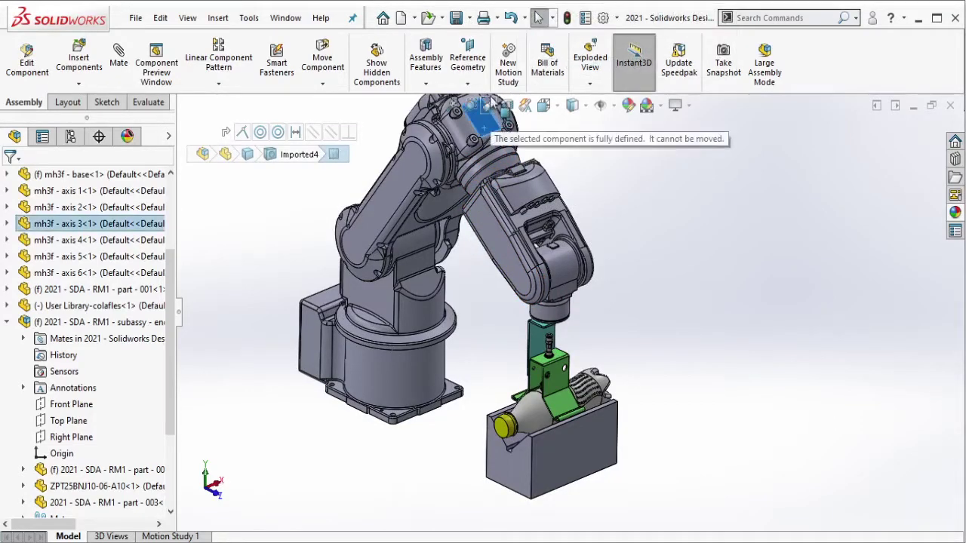
scroll(127, 303, down, 3)
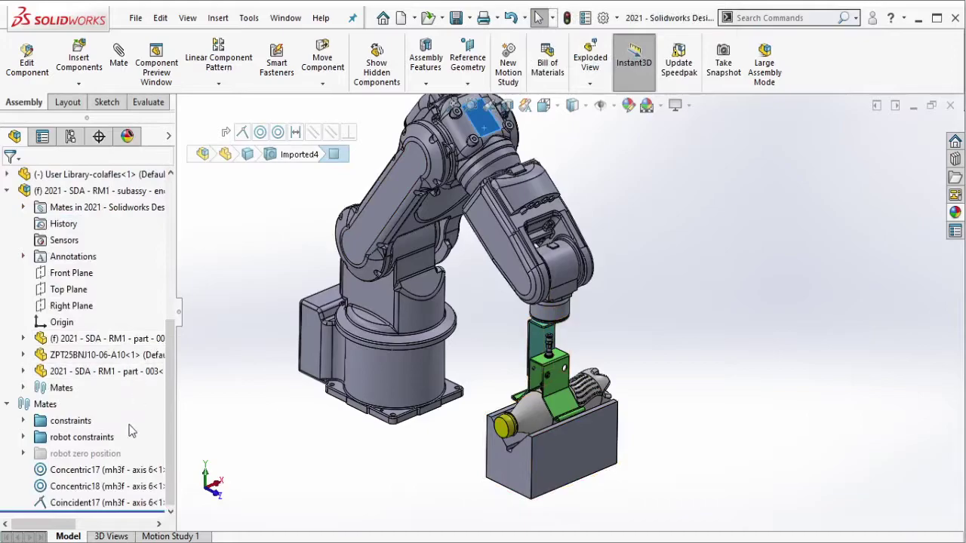
- Set the end-effector subassembly to Float and orbit to view the gripper head-on
click(98, 191)
right_click(98, 191)
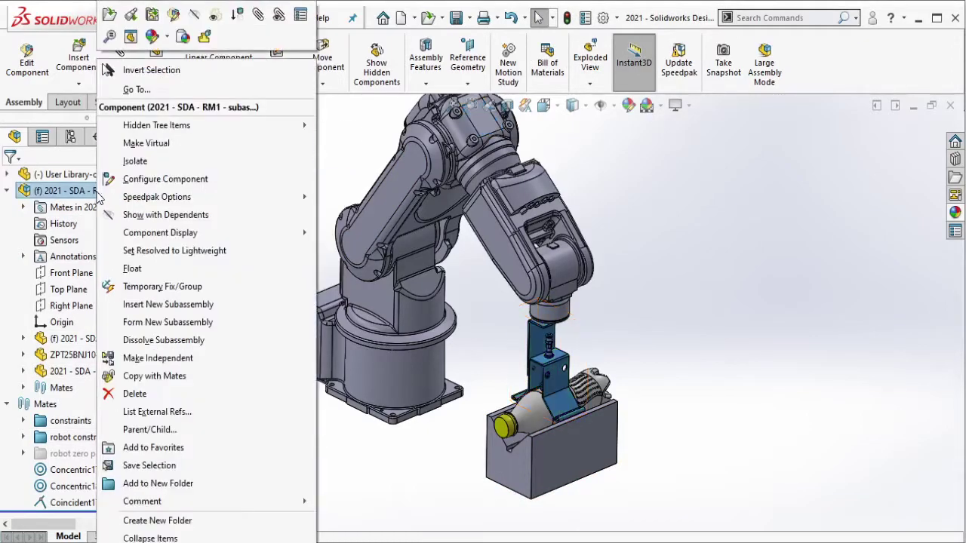
click(332, 297)
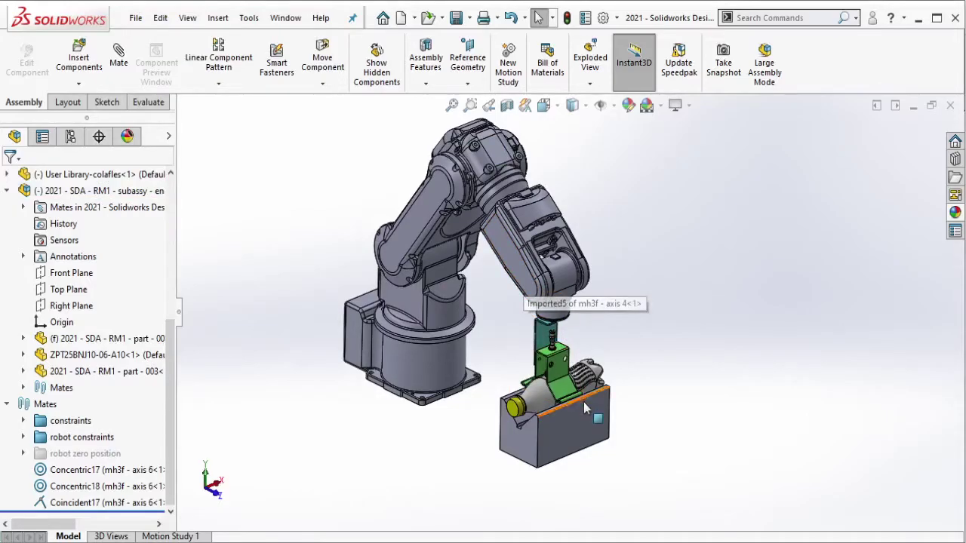
scroll(577, 407, down, 3)
scroll(561, 356, down, 3)
mouse_move(560, 356)
middle_down()
mouse_move(565, 330)
mouse_move(523, 231)
mouse_move(551, 348)
middle_up()
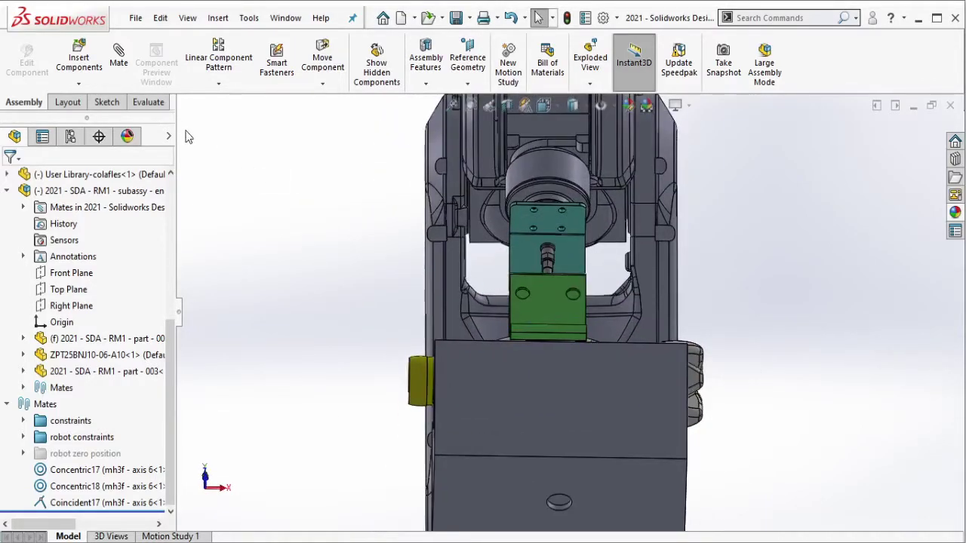
- Measure the fitting hole's 7 mm diameter and its 10 mm offset from the lower hole
click(149, 103)
click(199, 63)
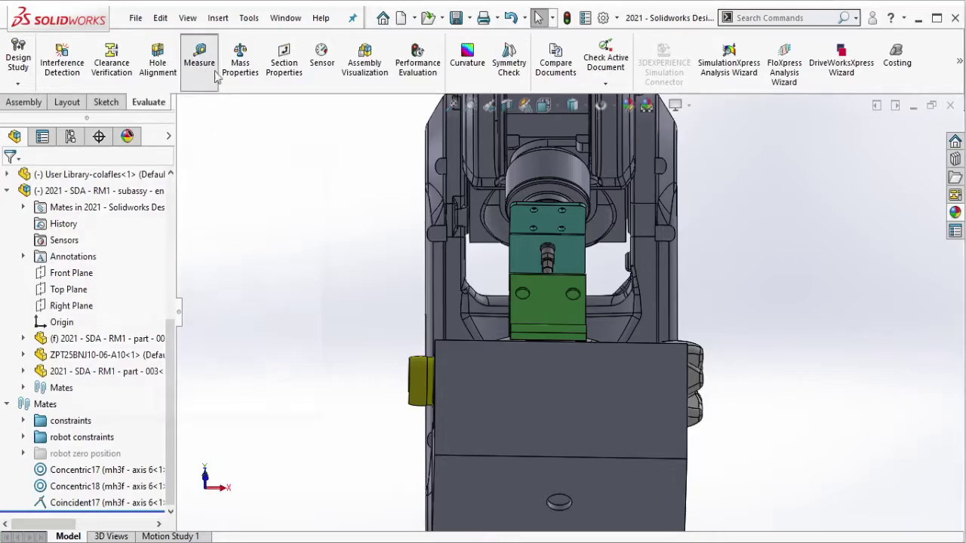
scroll(549, 266, down, 5)
click(546, 262)
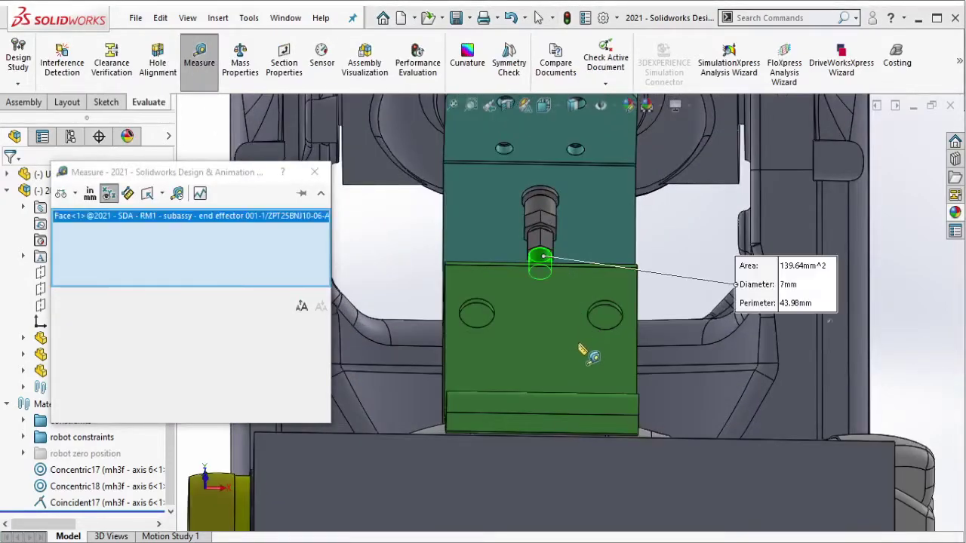
scroll(586, 349, up, 3)
middle_drag(613, 423, 548, 489)
scroll(549, 488, down, 5)
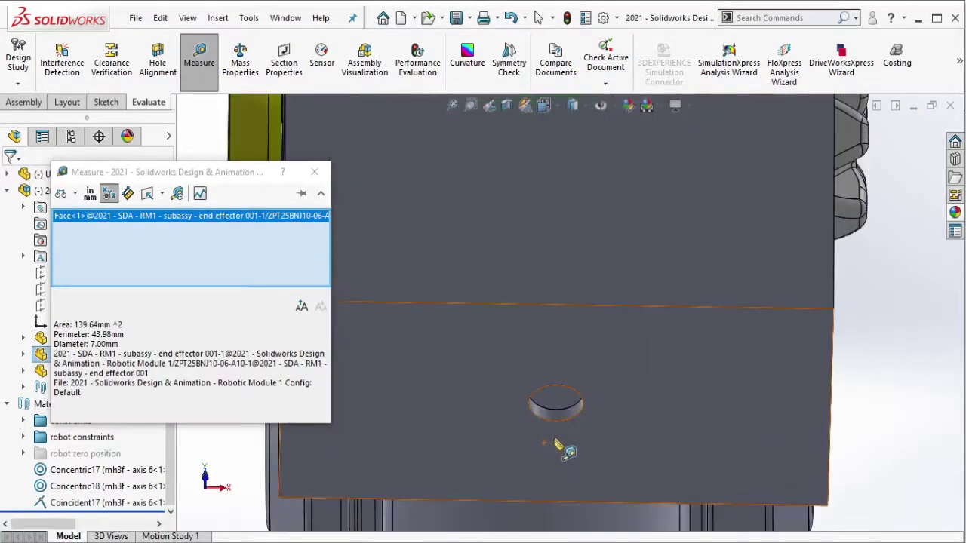
click(562, 401)
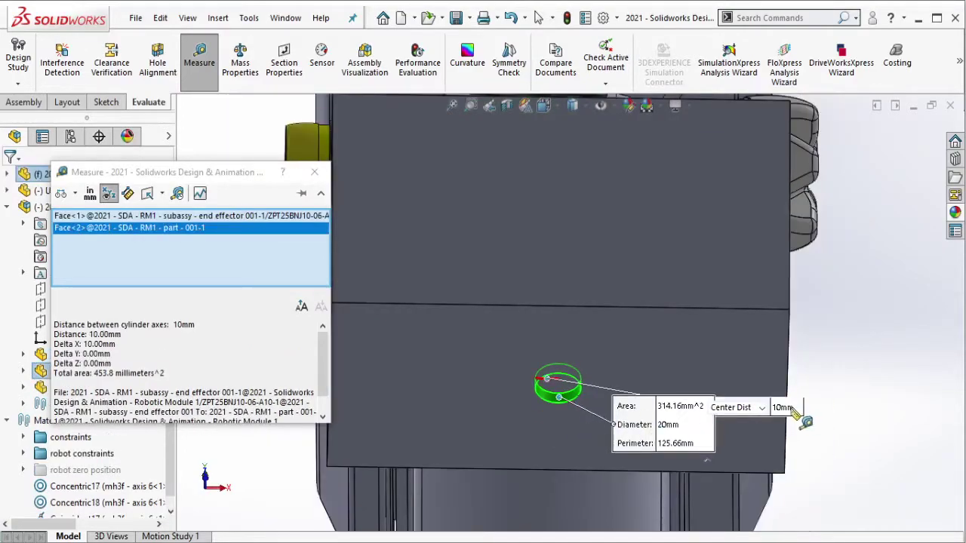
scroll(629, 251, up, 3)
- Close the measurement and open bracket part - 001 for in-place editing from its face
key(Escape)
scroll(601, 349, down, 3)
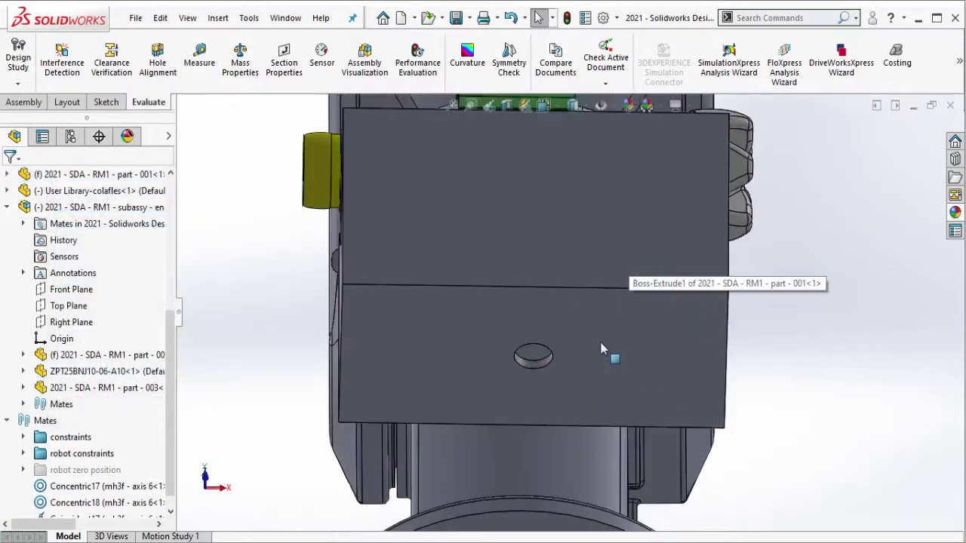
click(602, 349)
click(709, 273)
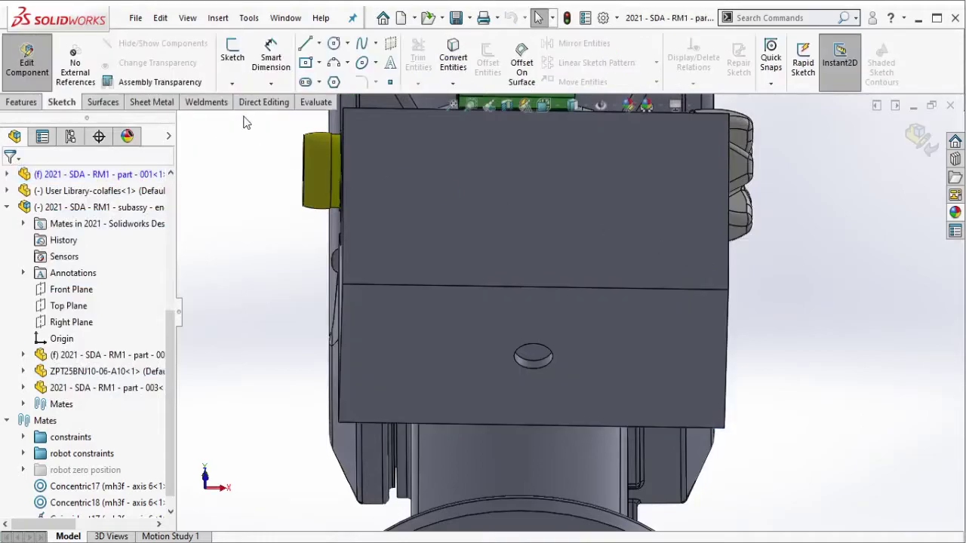
- Translate the bracket's hole face by ΔX -10 mm with Move Face, then exit Edit Component
click(263, 102)
click(230, 60)
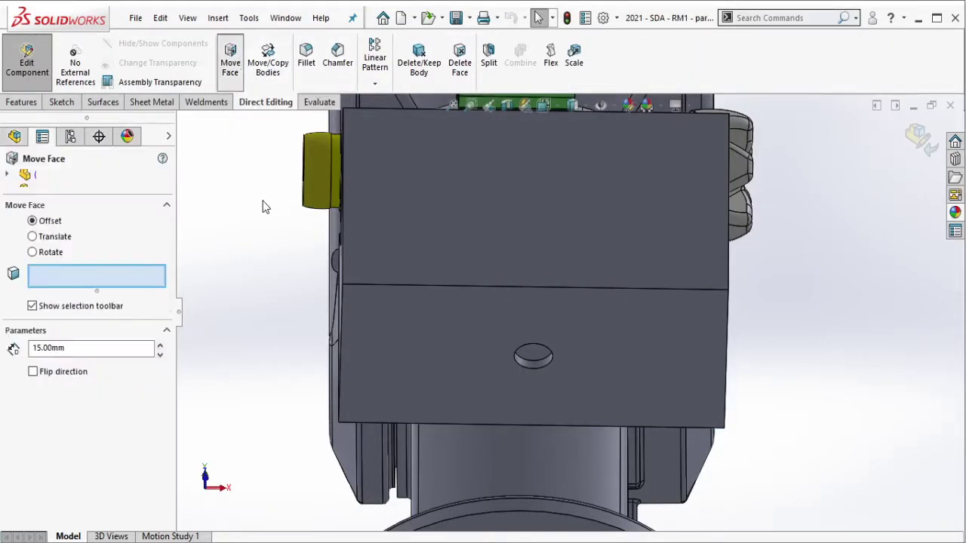
click(53, 237)
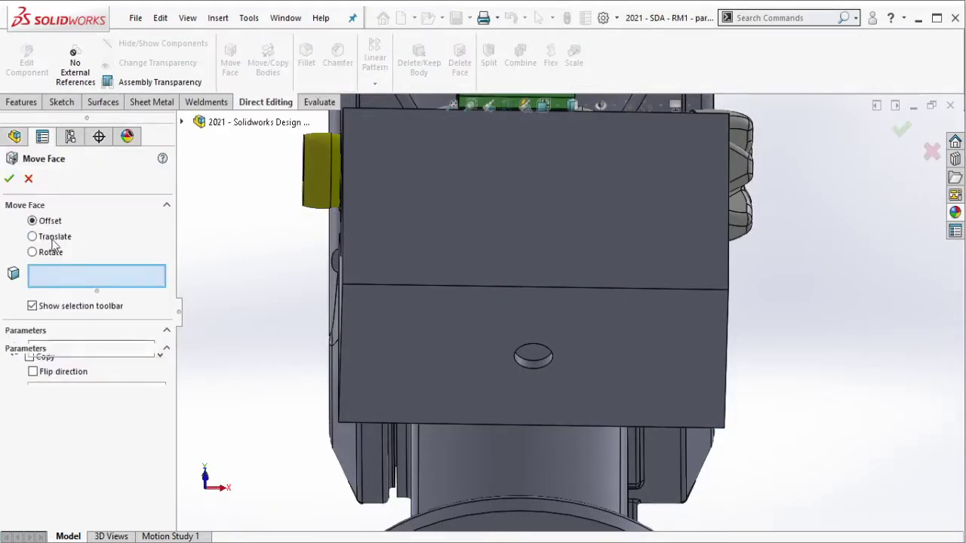
click(530, 364)
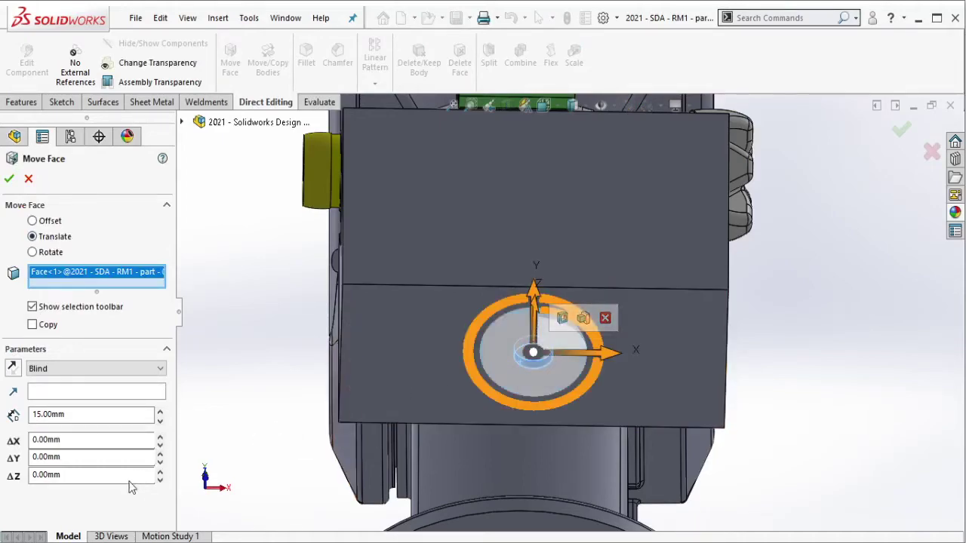
click(50, 441)
text(-10)
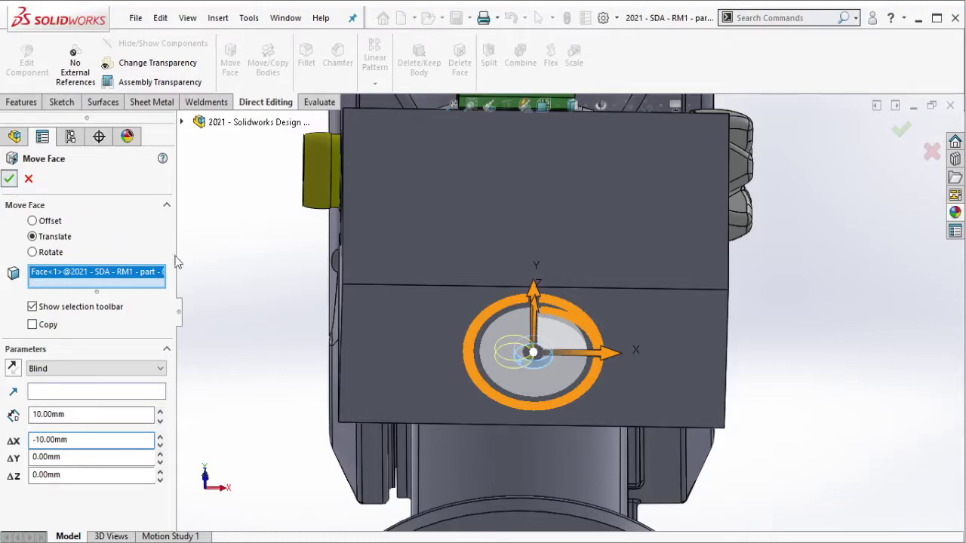
key(Return)
click(27, 60)
- Swing the wrist and gripper upward and collapse the design tree to top level
scroll(491, 188, up, 8)
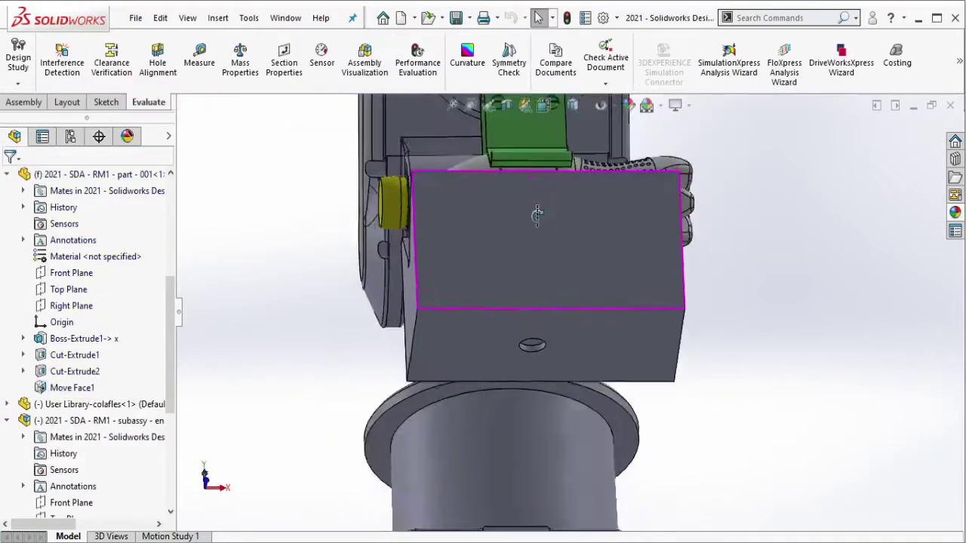
scroll(544, 203, down, 2)
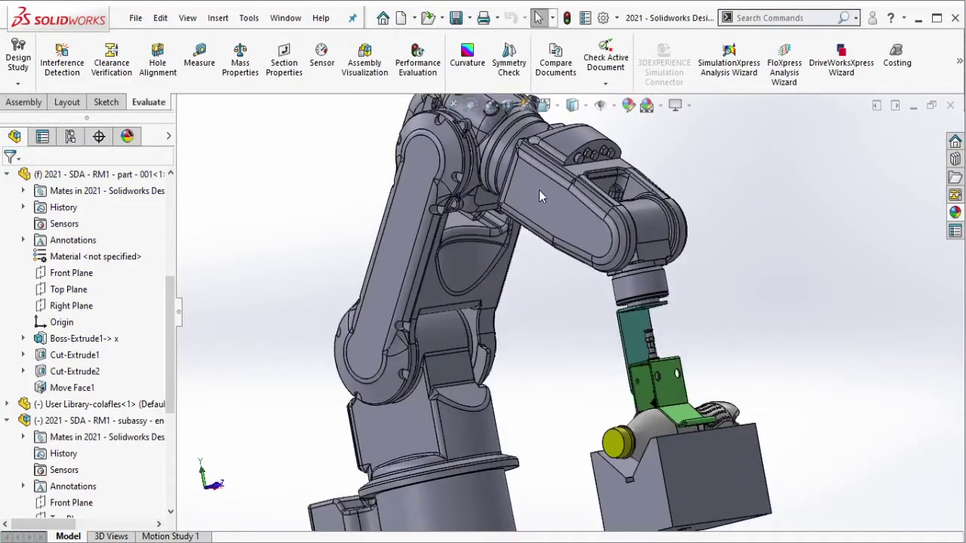
mouse_move(510, 157)
mouse_down()
mouse_move(482, 128)
mouse_move(518, 232)
mouse_up()
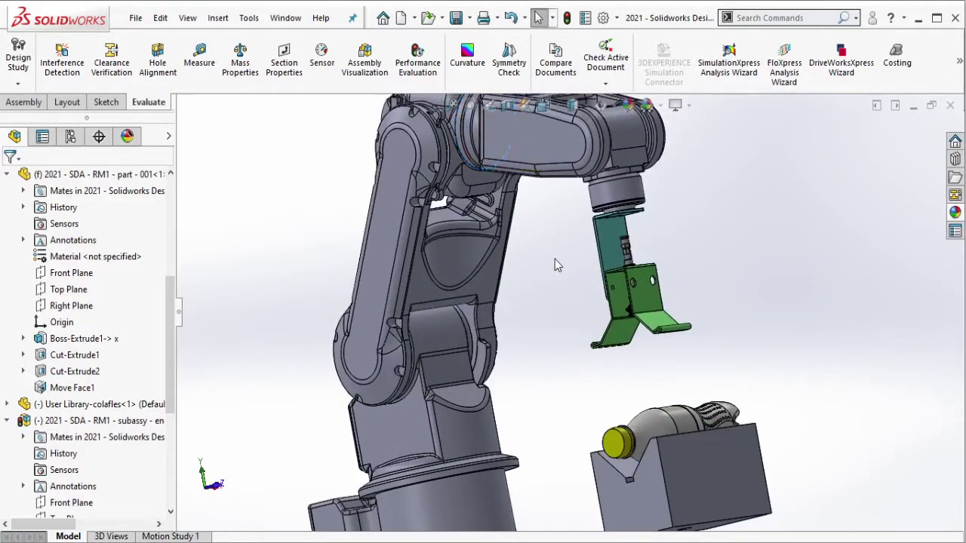
scroll(554, 264, up, 3)
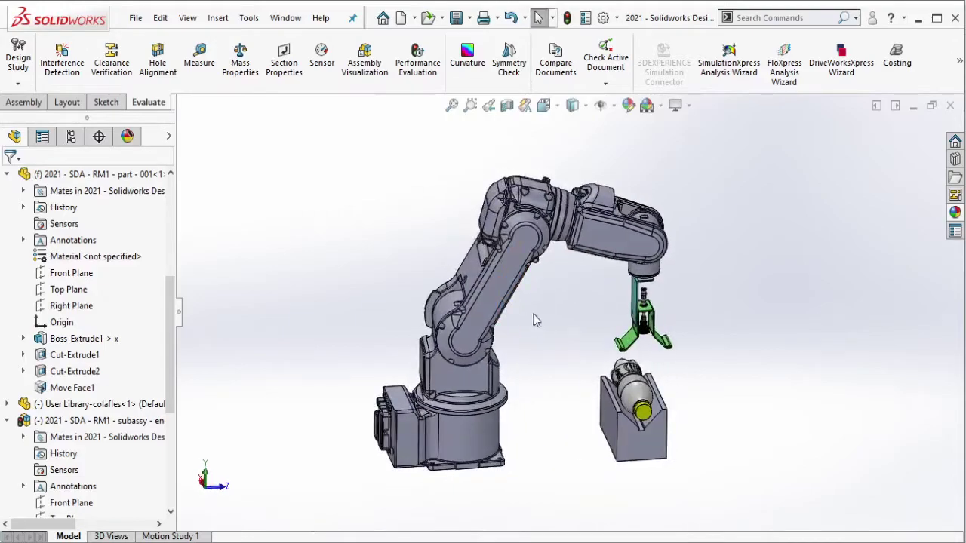
right_click(152, 324)
click(189, 331)
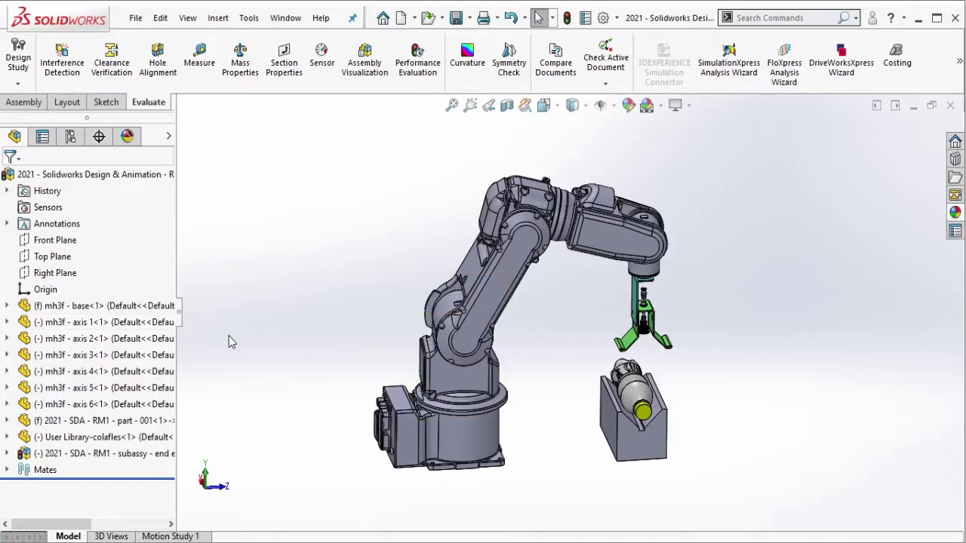
- Pose the axis 2, base, axis 4 and axis 5 joints, then select the robot zero position mates folder
drag(504, 293, 478, 286)
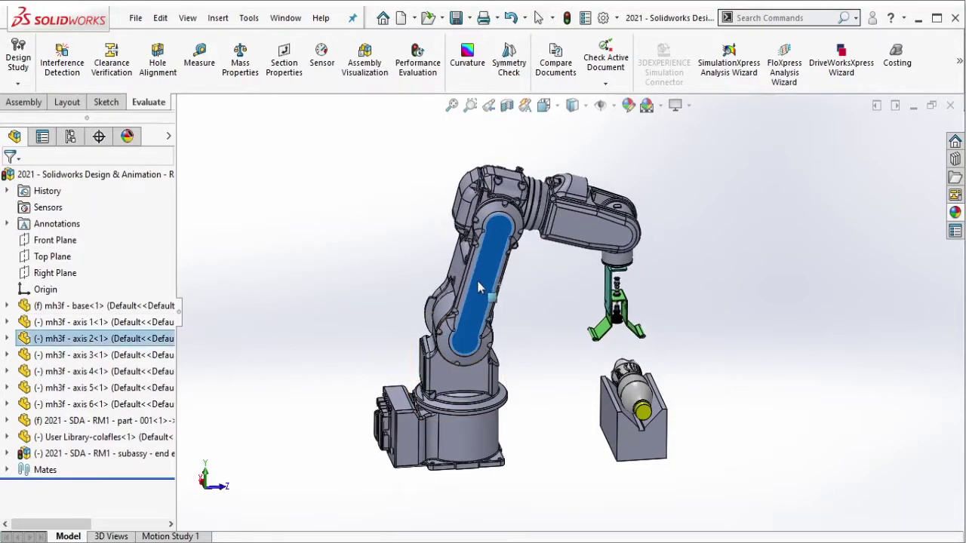
drag(474, 385, 539, 316)
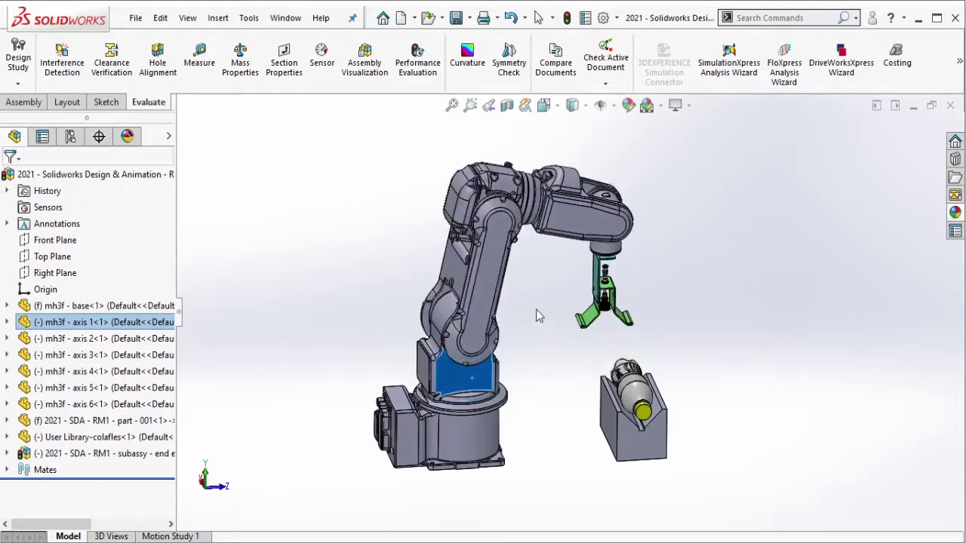
drag(536, 220, 537, 220)
scroll(538, 220, down, 2)
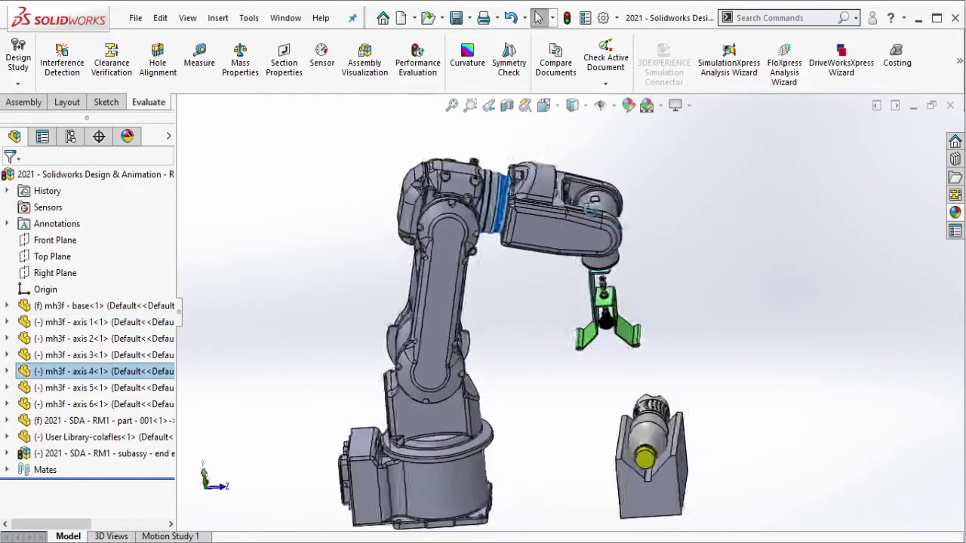
middle_drag(537, 221, 566, 211)
mouse_move(573, 211)
mouse_down()
mouse_move(581, 197)
mouse_move(571, 157)
mouse_up()
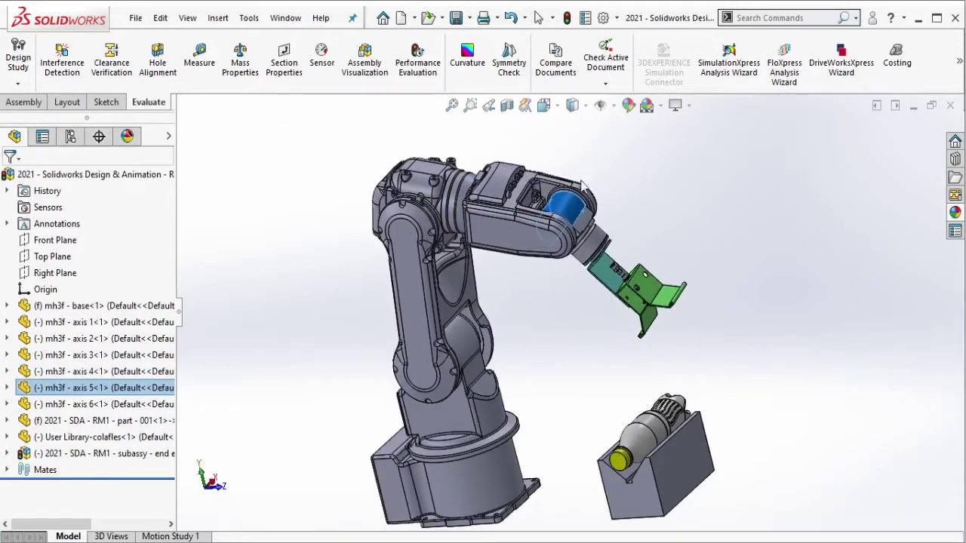
drag(585, 240, 336, 326)
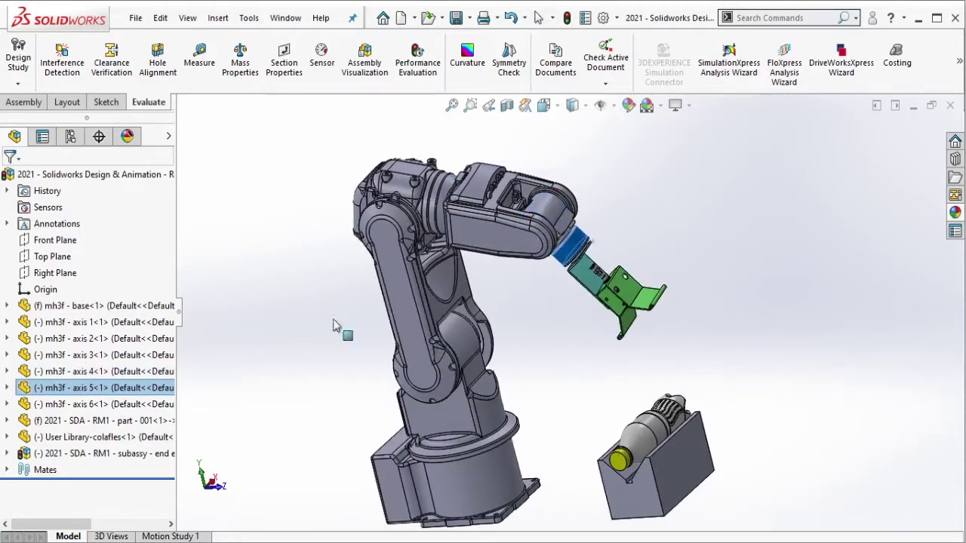
double_click(23, 471)
click(108, 454)
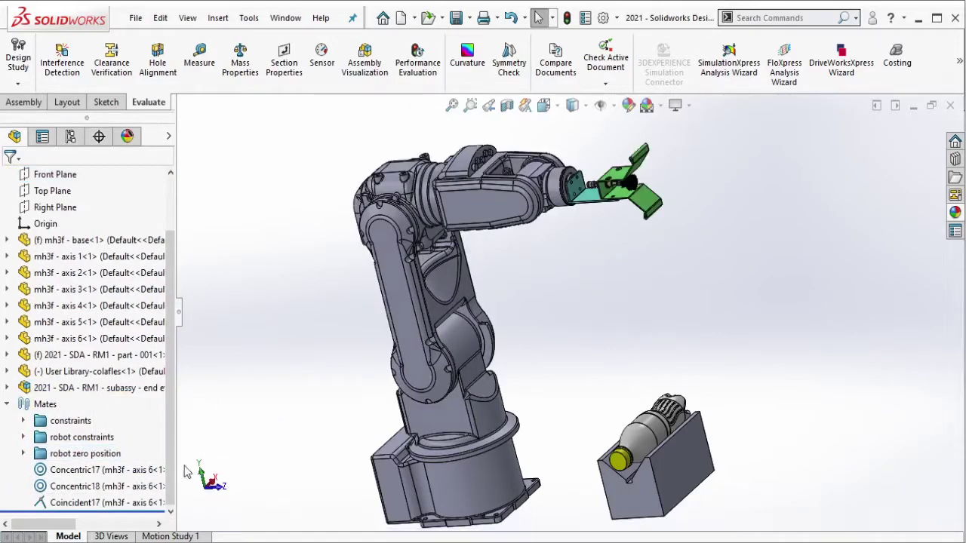
- Group Concentric17 through Coincident17 into Folder2, move it into constraints, then delete Folder2
click(126, 475)
shift+click(113, 503)
right_click(114, 503)
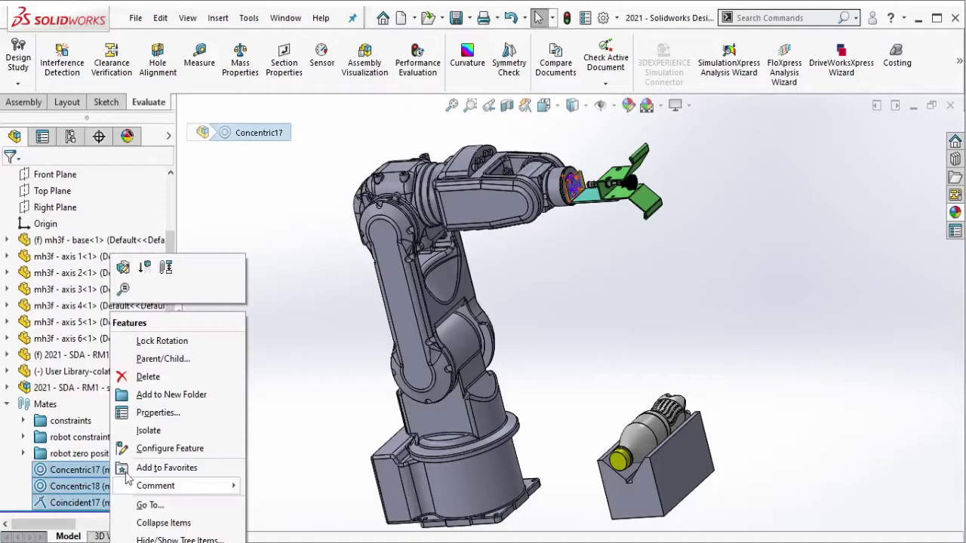
click(151, 397)
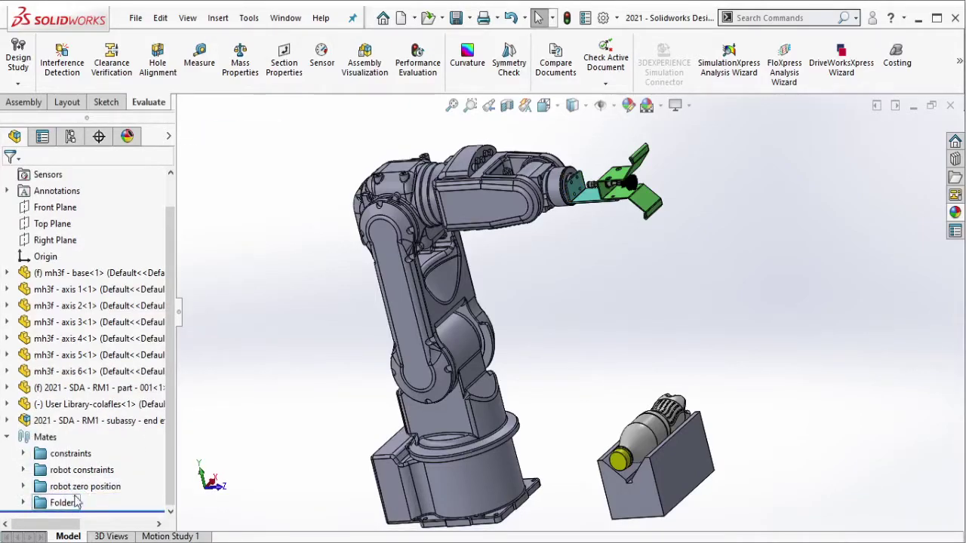
mouse_move(76, 501)
mouse_down()
mouse_move(81, 449)
mouse_move(32, 469)
mouse_up()
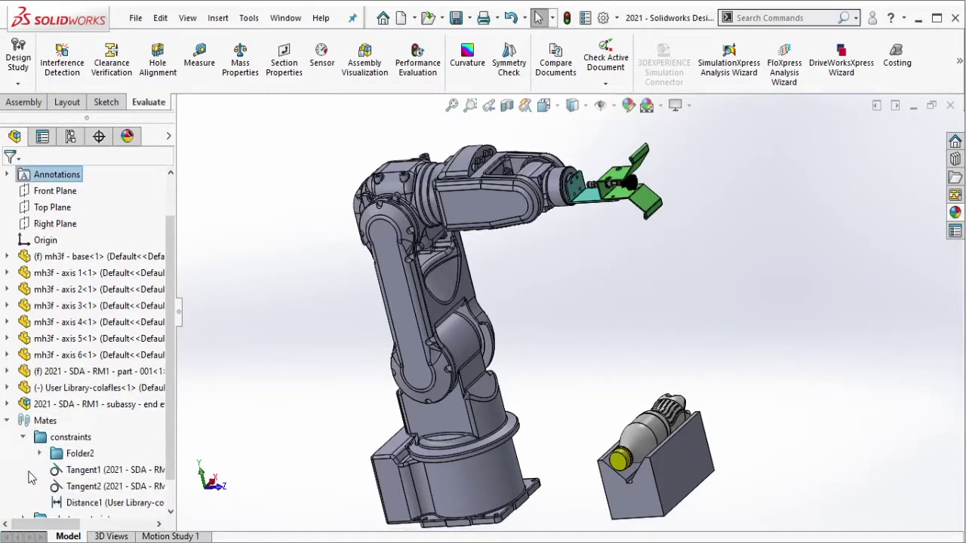
right_click(75, 461)
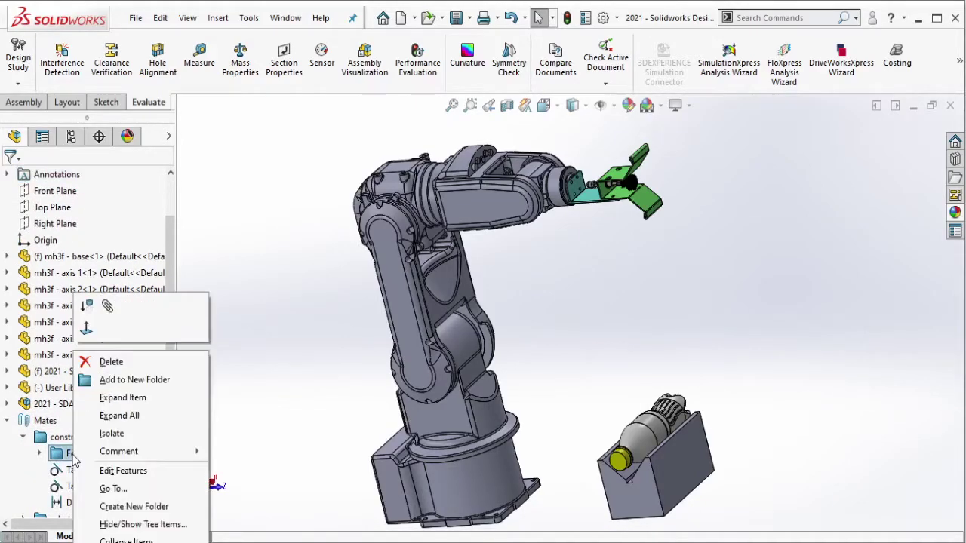
click(111, 361)
- Check the Tangent1 and Distance1 mates, collapse the constraints folder and orbit the assembly
click(102, 505)
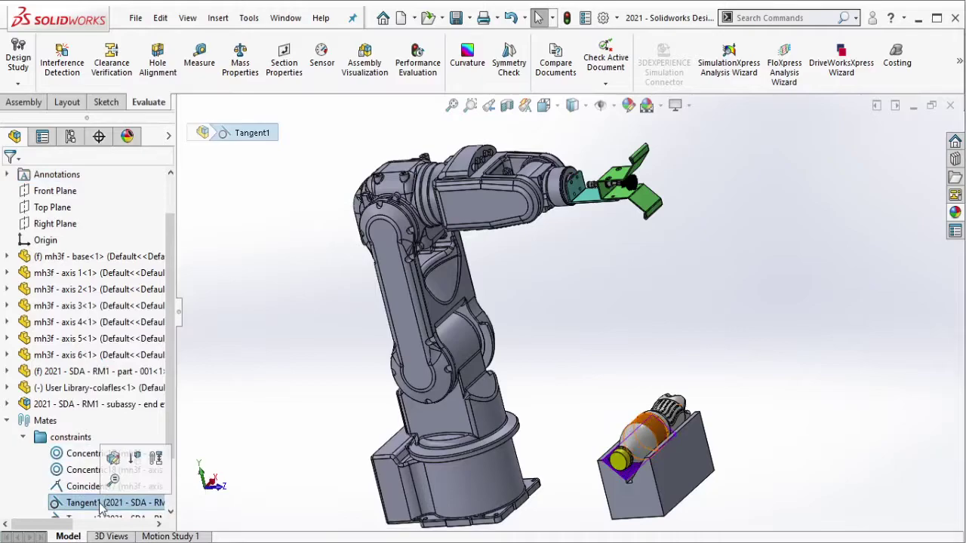
scroll(103, 491, down, 2)
click(105, 471)
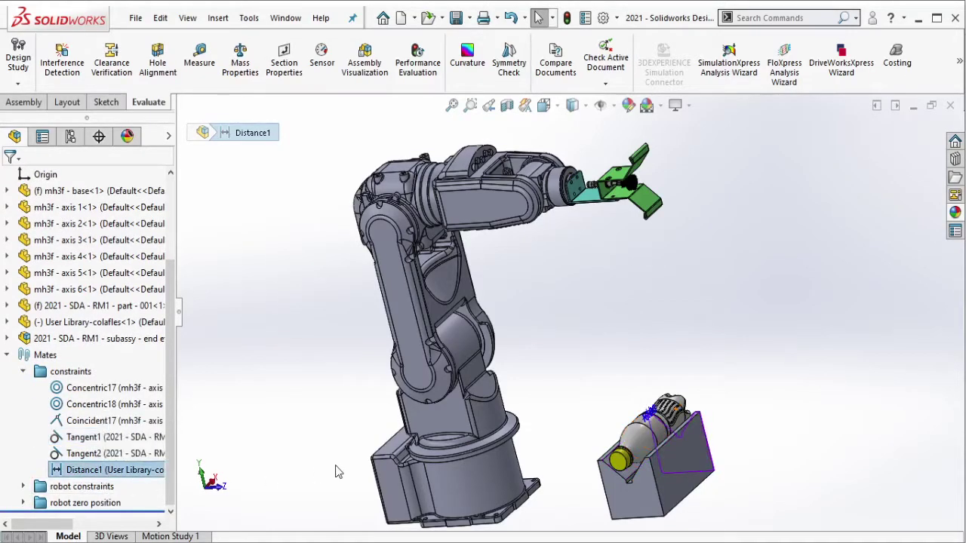
key(Escape)
click(23, 372)
scroll(588, 366, up, 3)
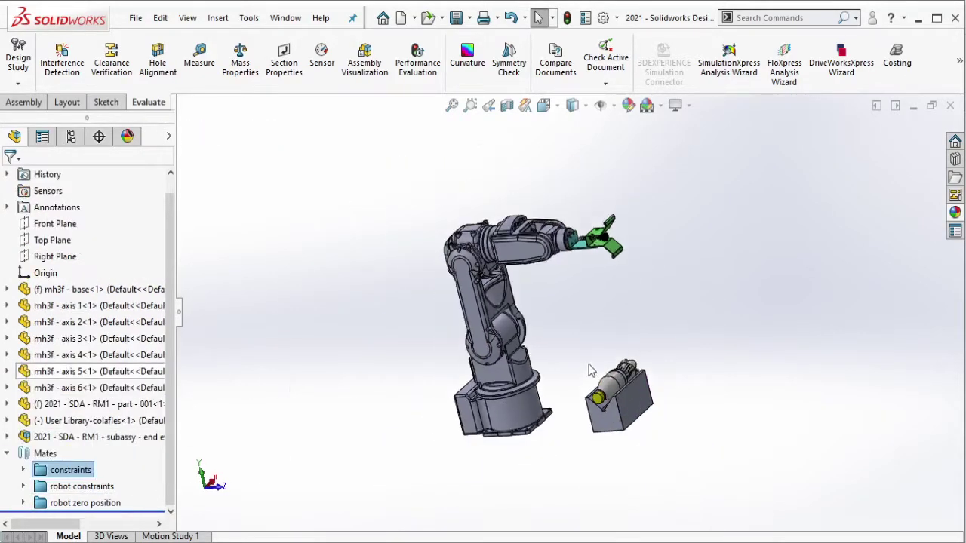
scroll(619, 340, down, 3)
middle_drag(643, 310, 658, 333)
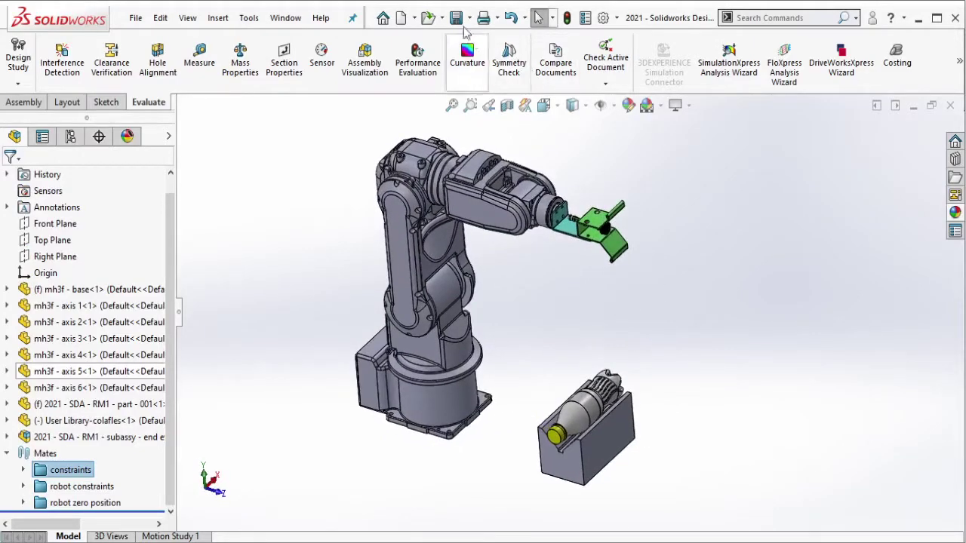